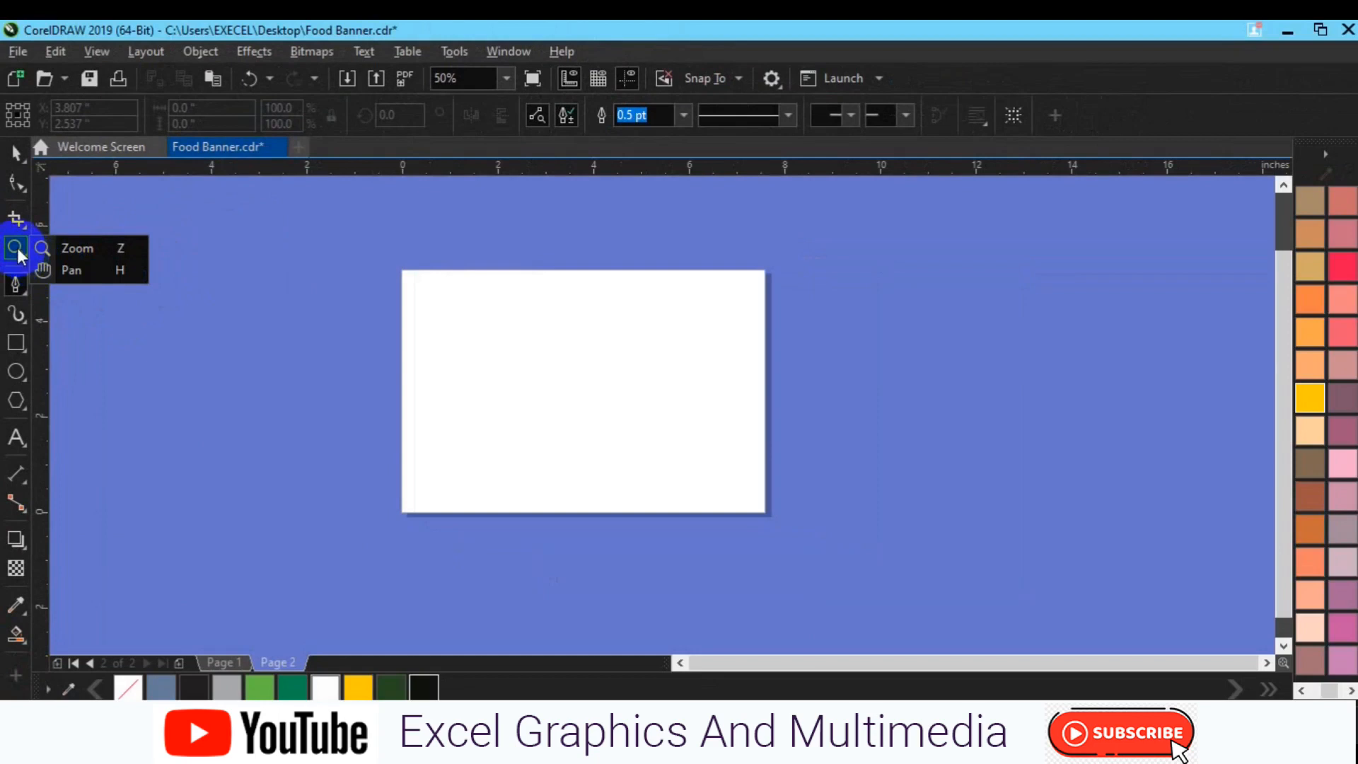
Draw a straight horizontal line about 5.4 inches long across the middle of the page with the Pen tool
click(24, 256)
click(21, 287)
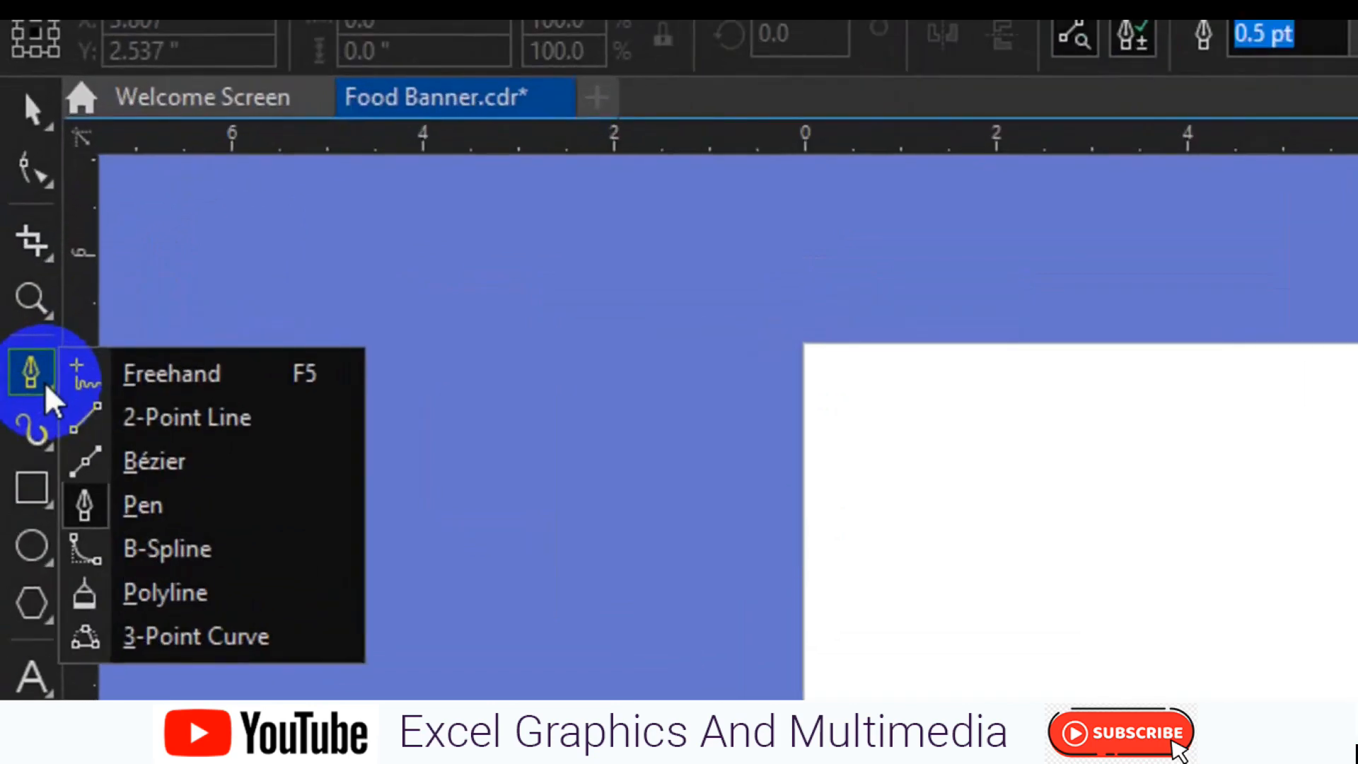
click(157, 504)
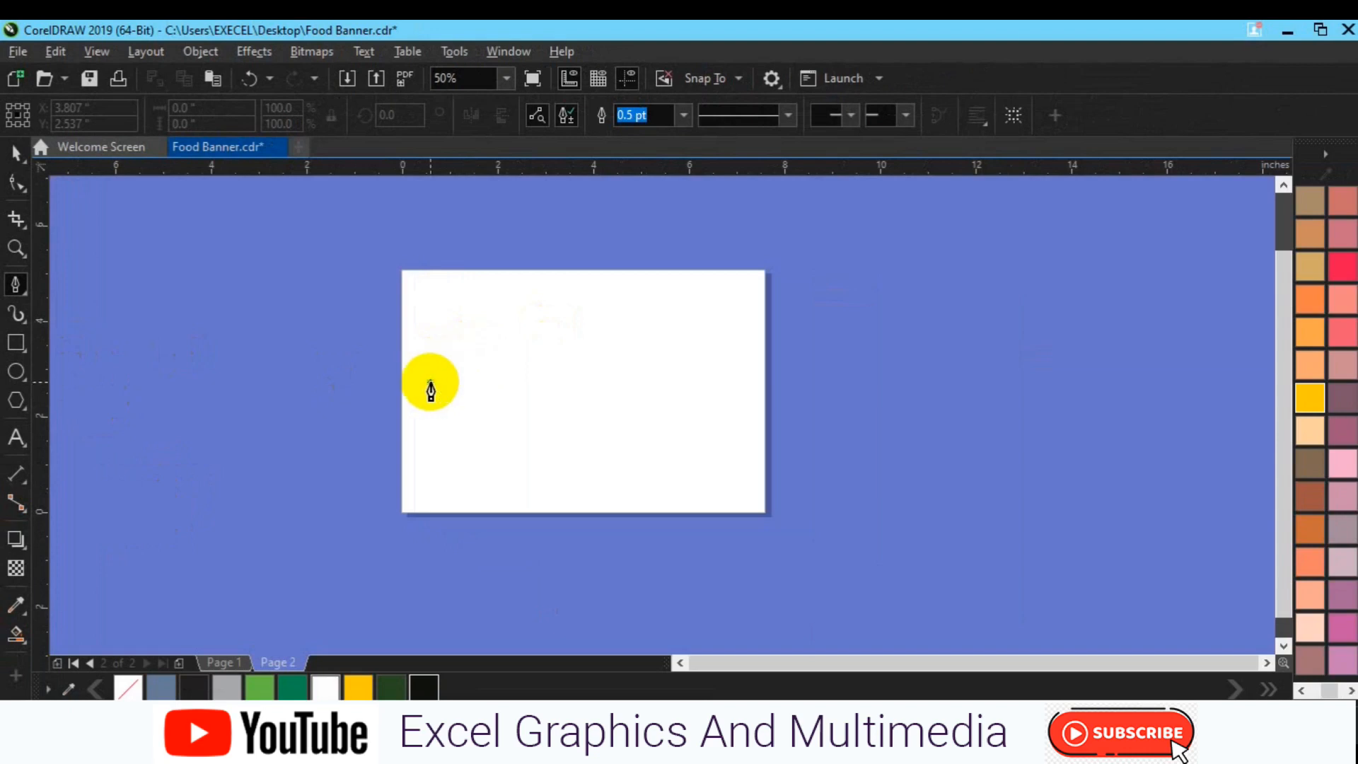
click(430, 382)
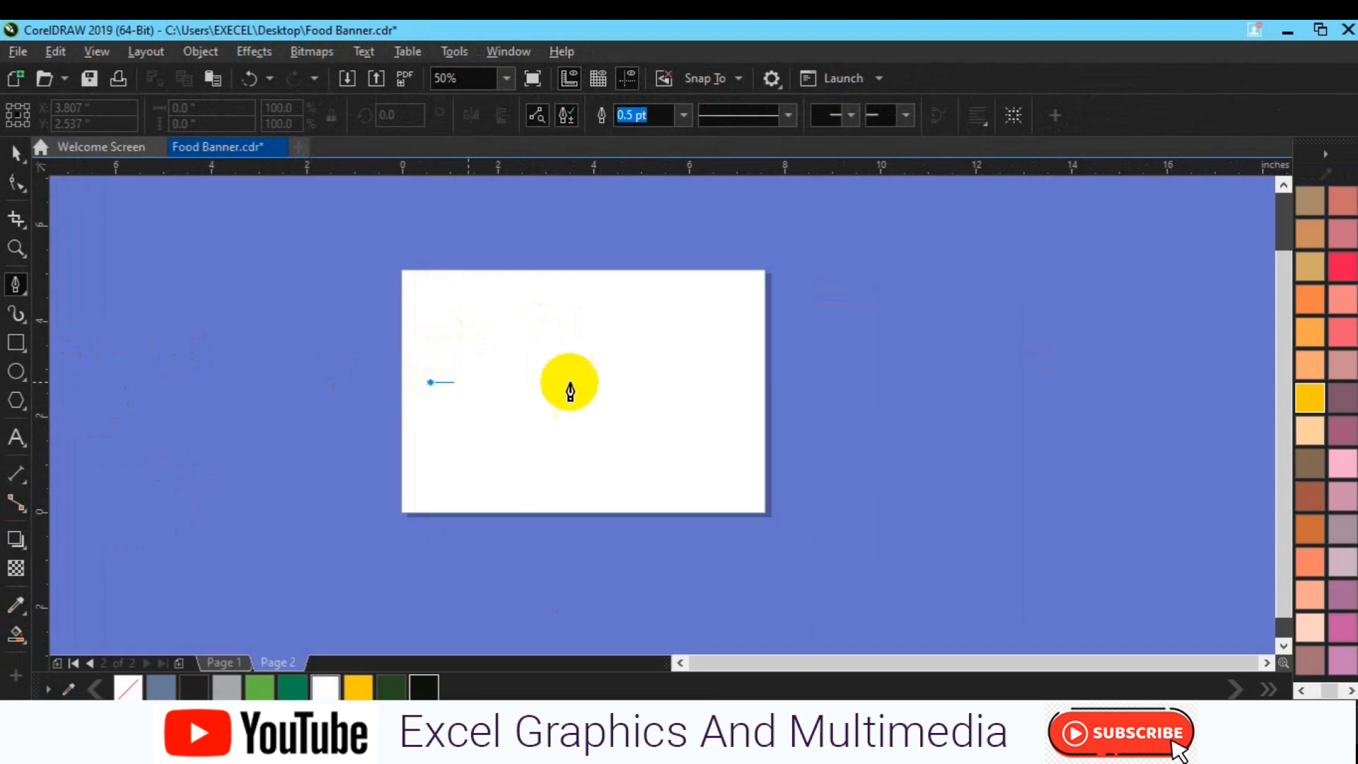
double_click(688, 383)
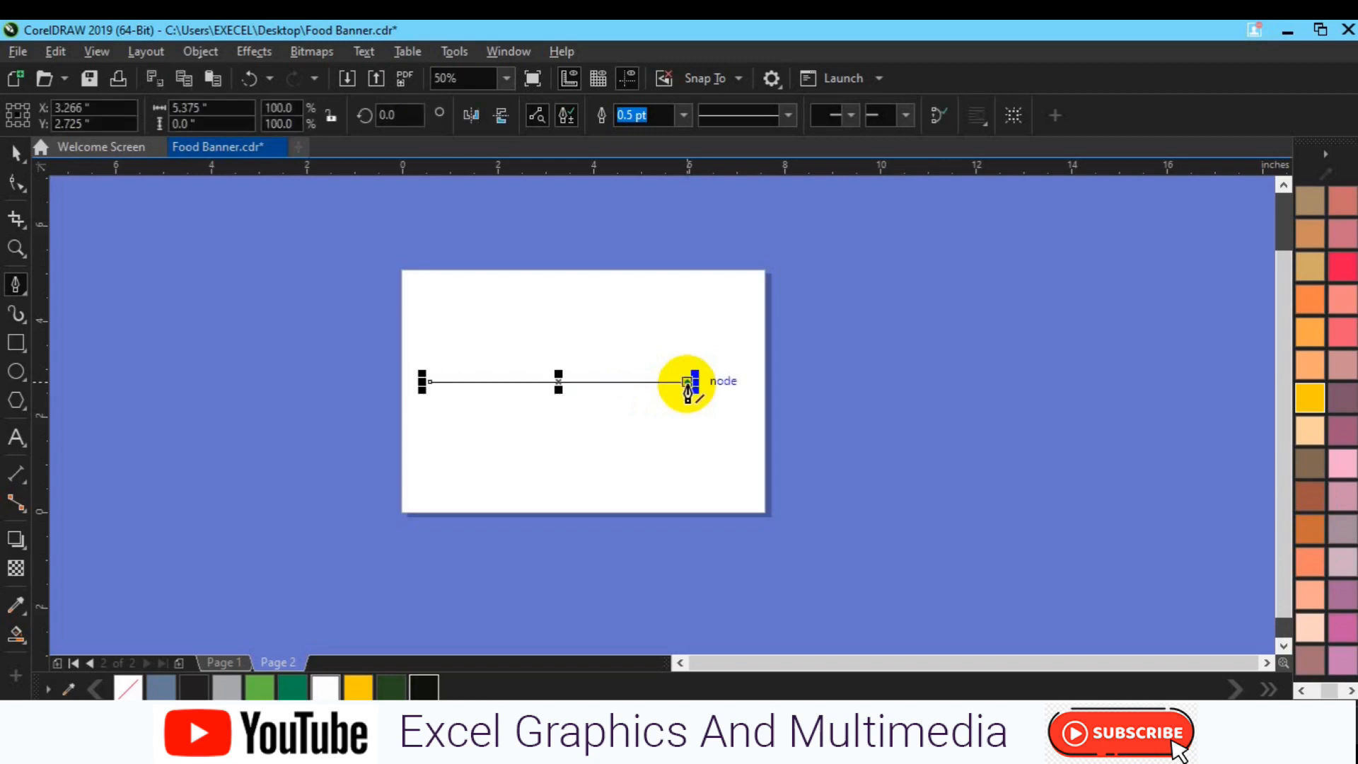
click(688, 383)
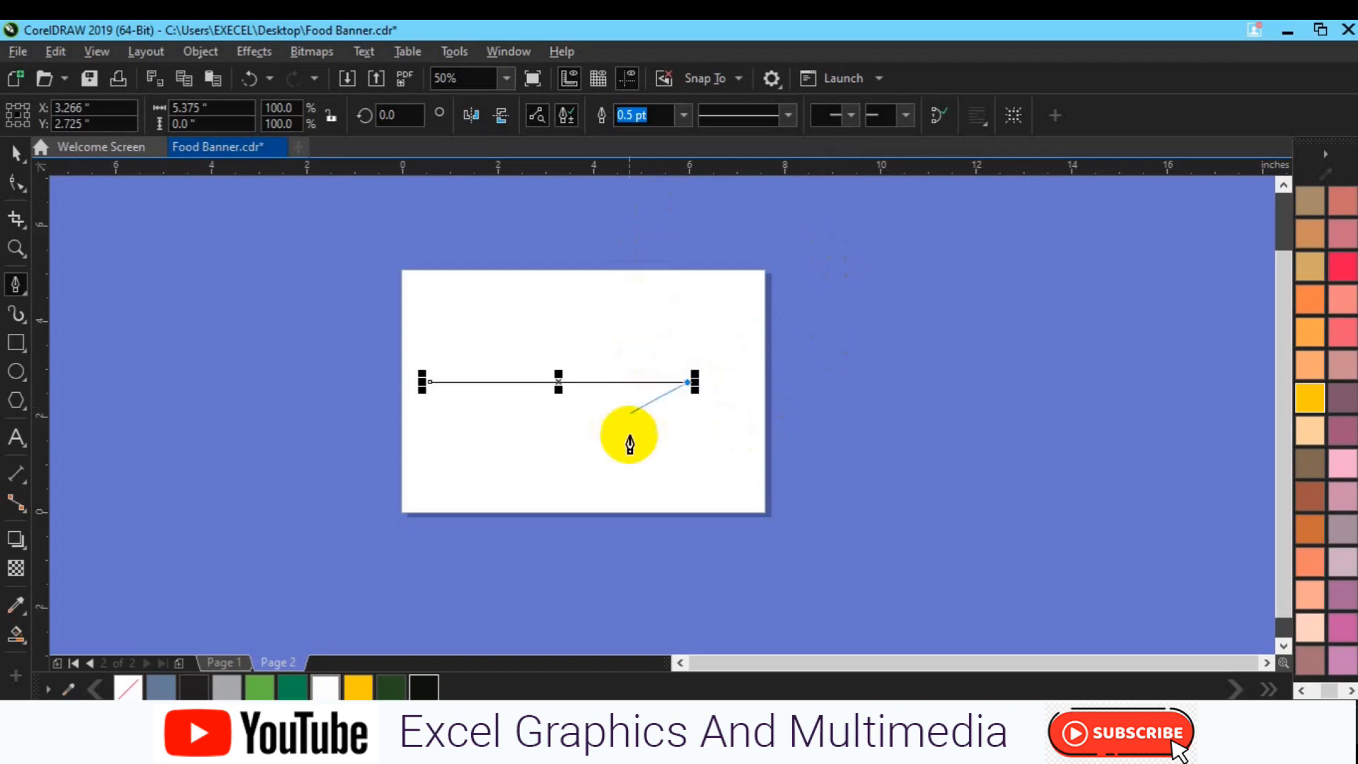
key(ctrl)
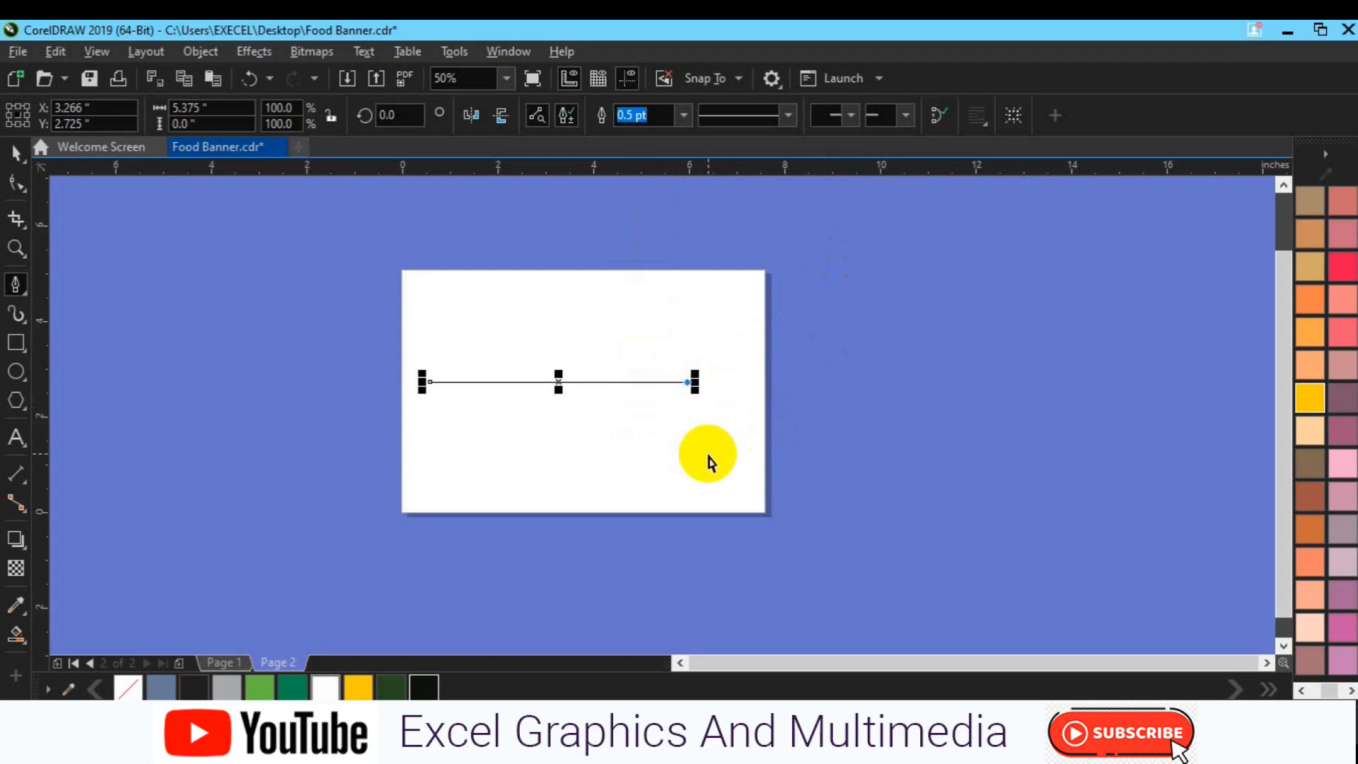
ctrl+click(708, 454)
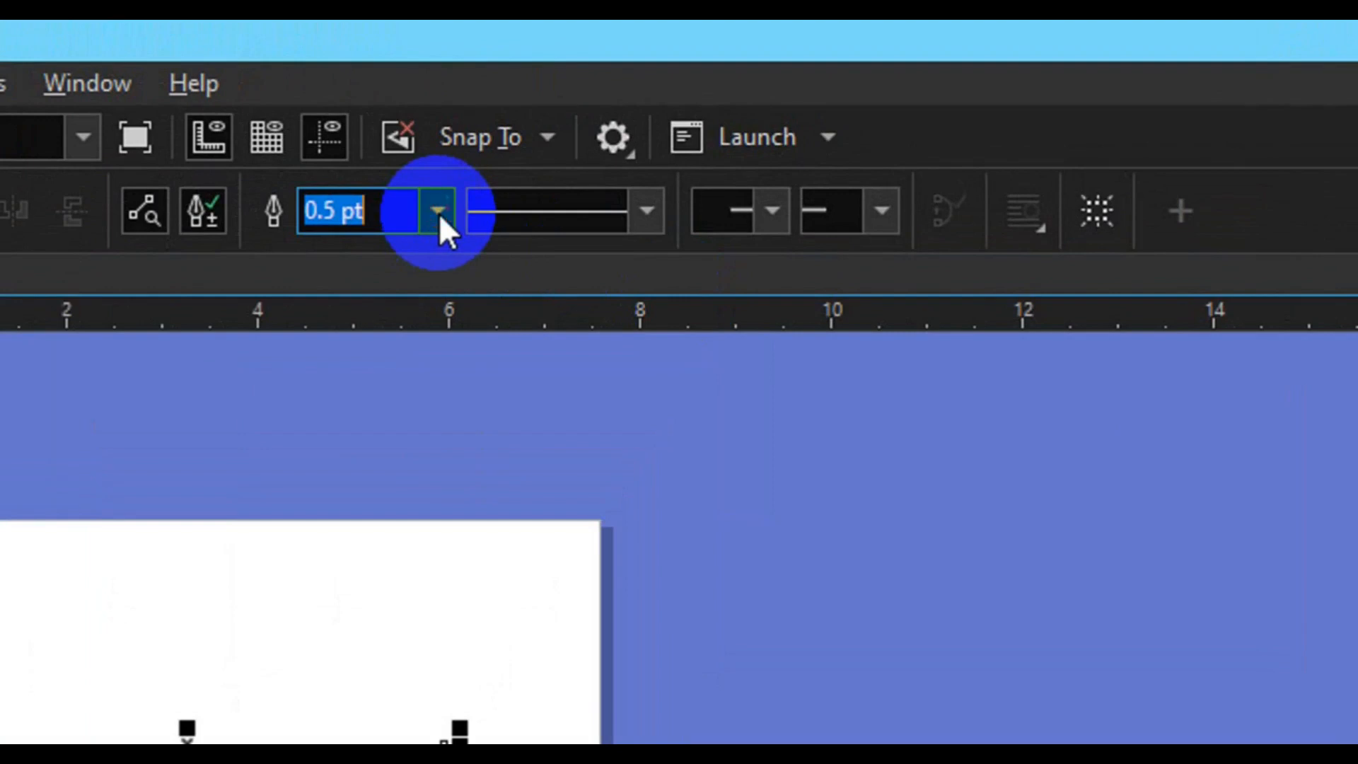
click(438, 212)
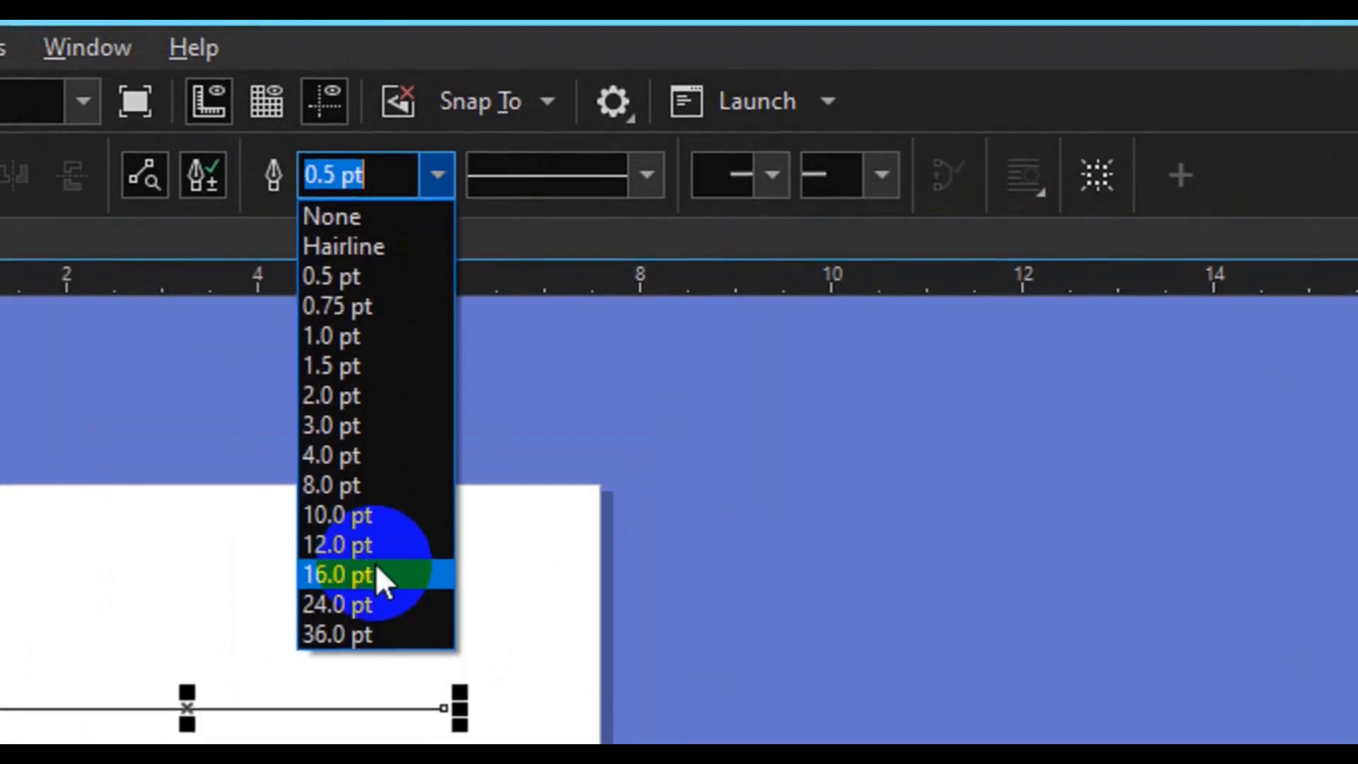
click(376, 571)
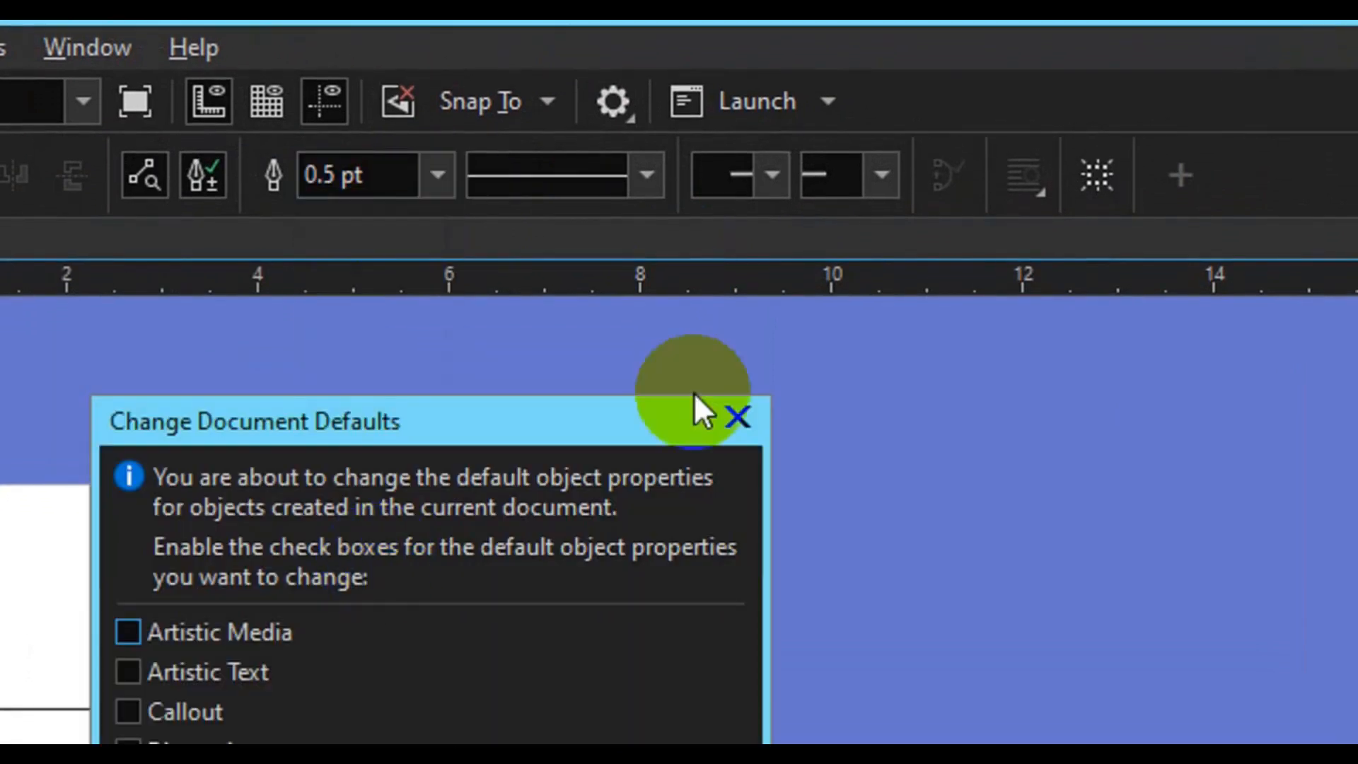
click(735, 419)
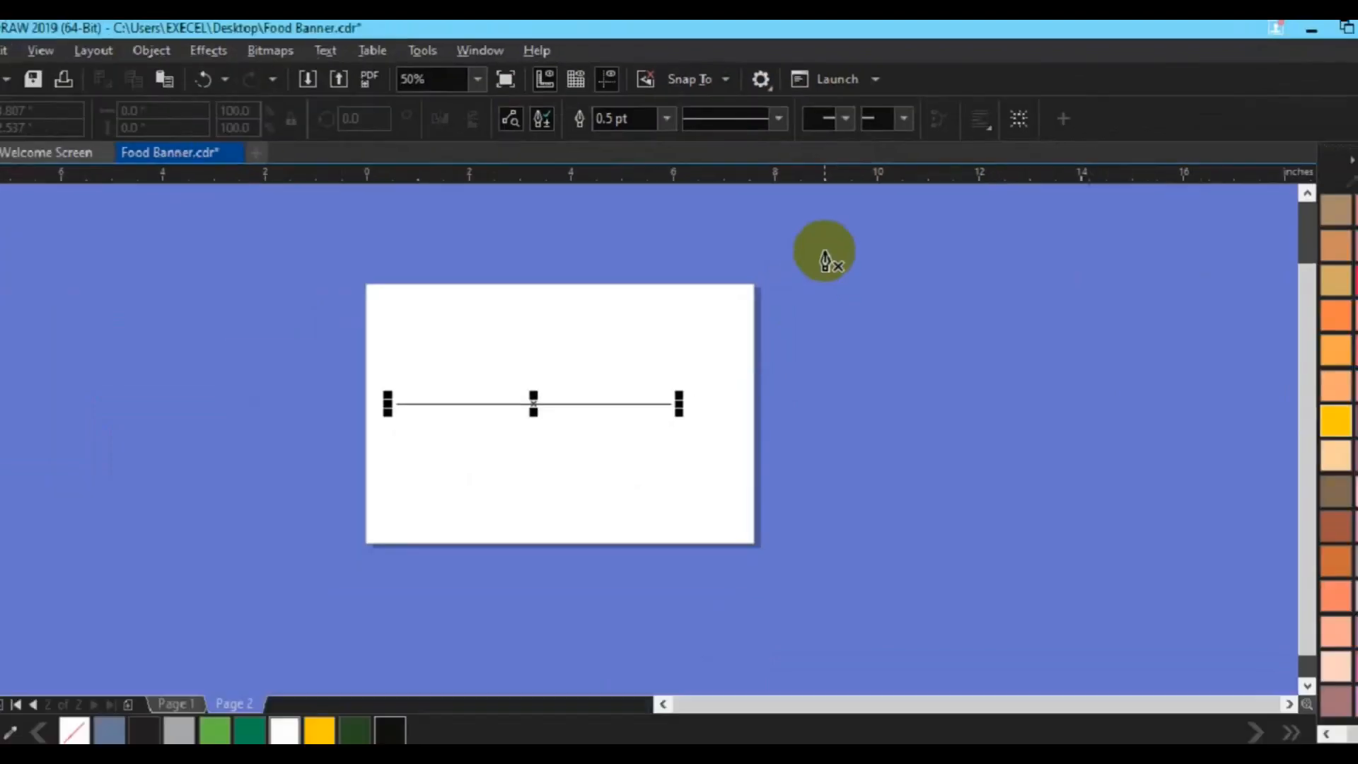
Select the drawn line with the Pick tool and try outline widths of 12 pt and 24 pt on it
click(15, 170)
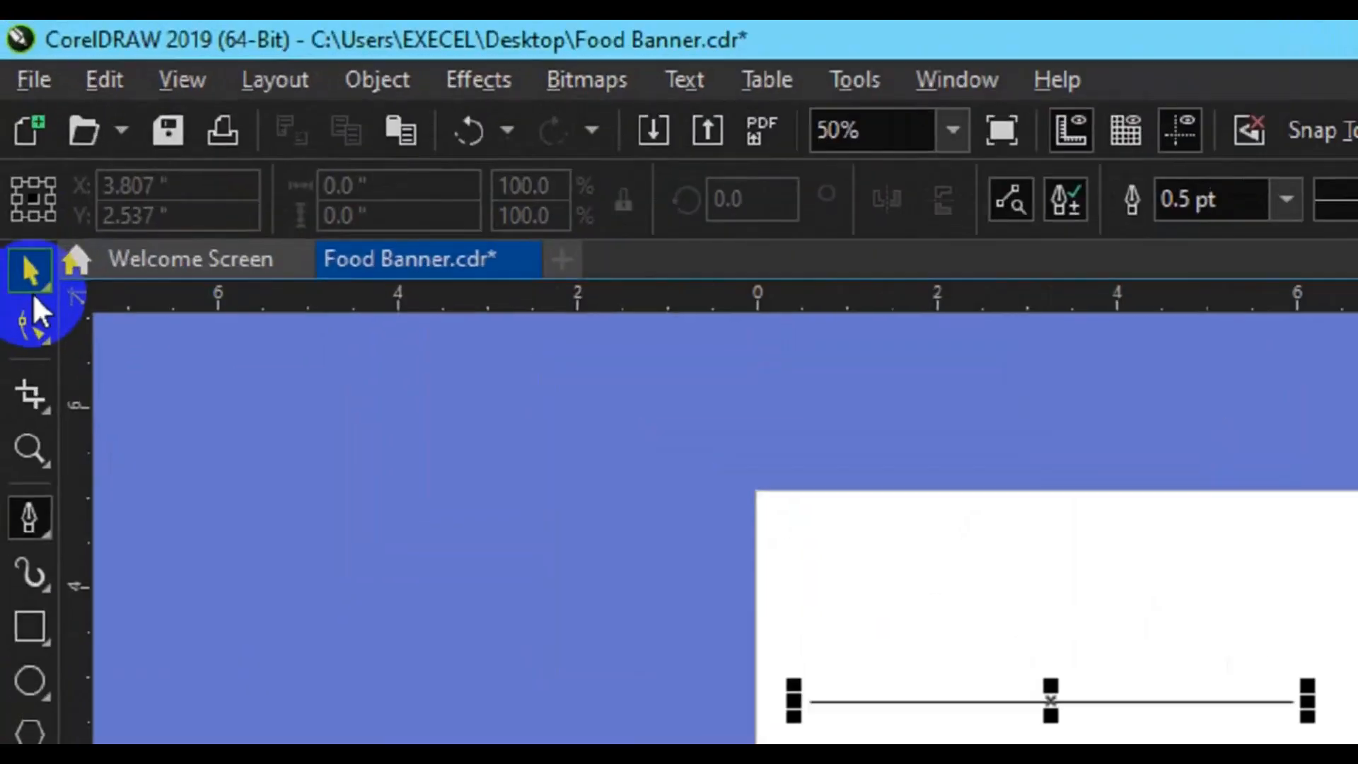
key(Escape)
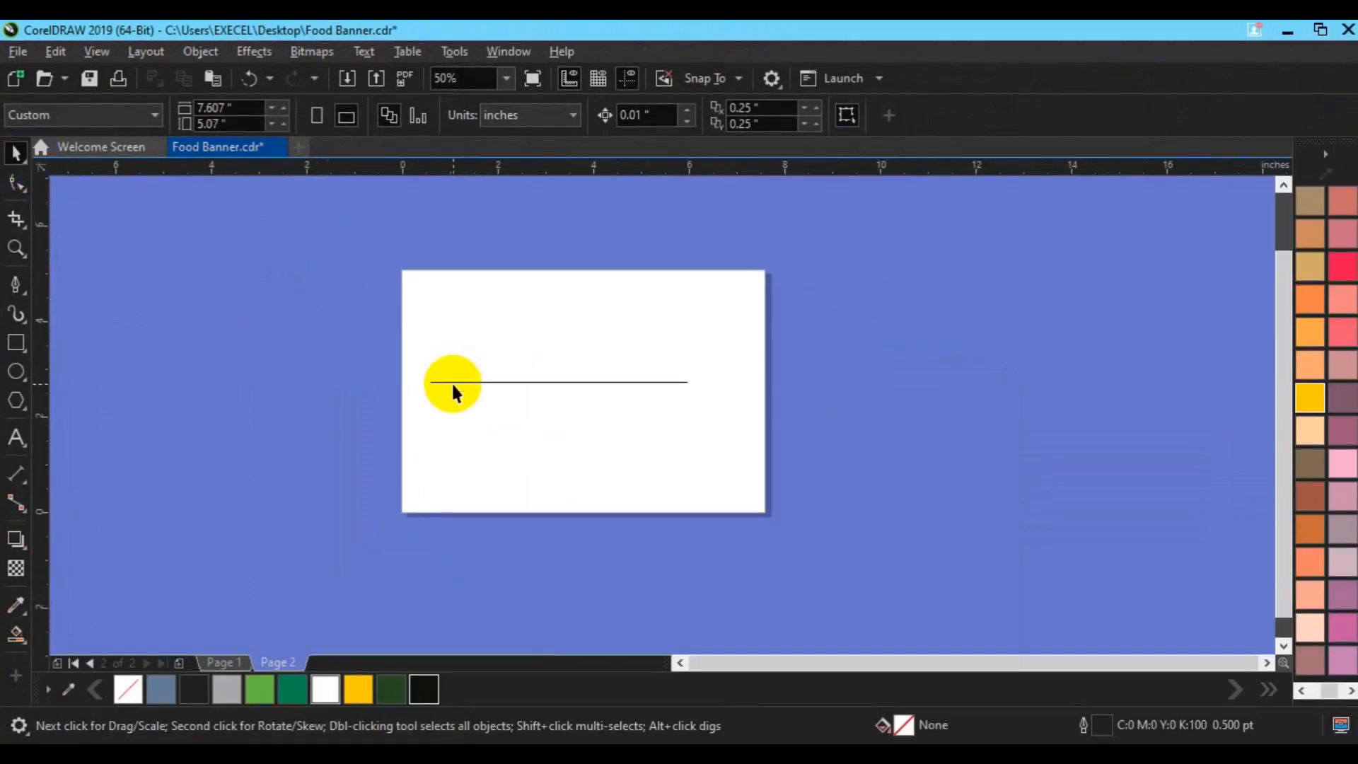
click(453, 383)
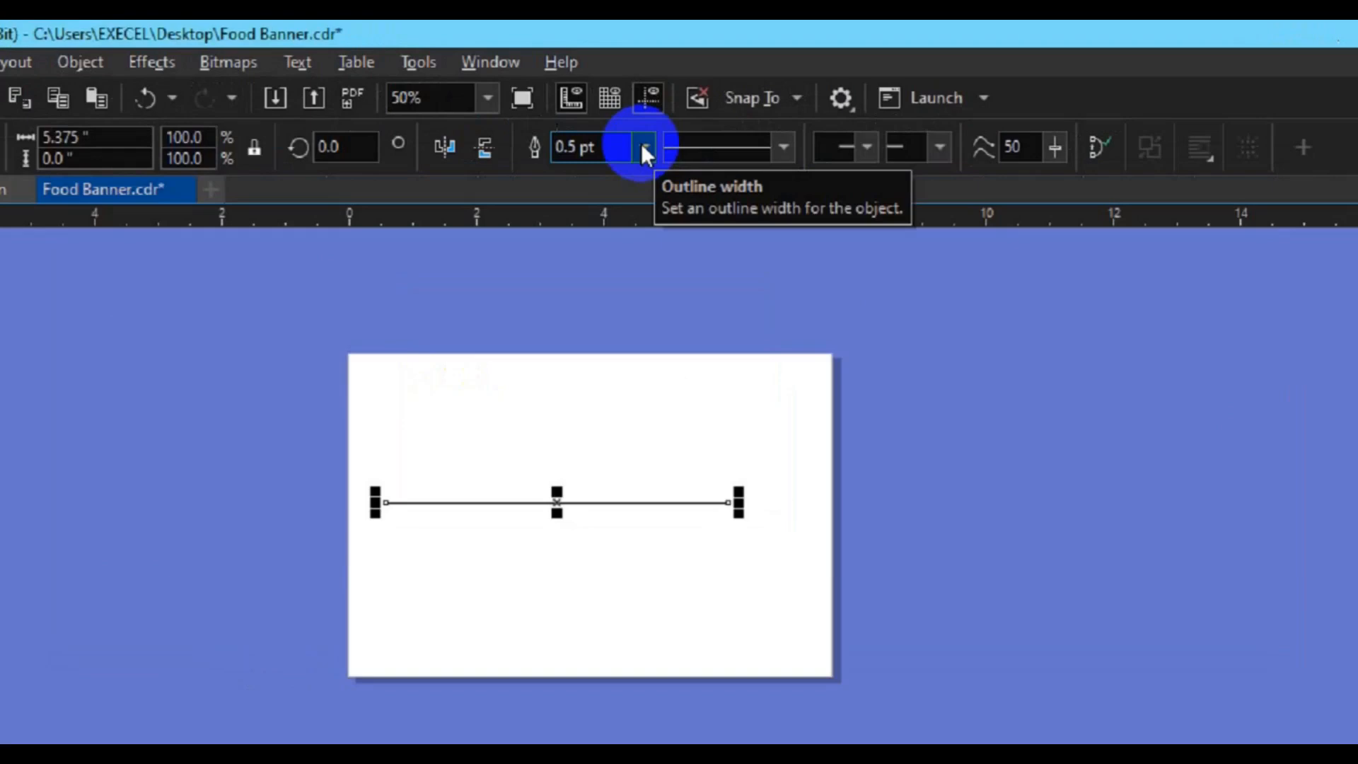
click(645, 147)
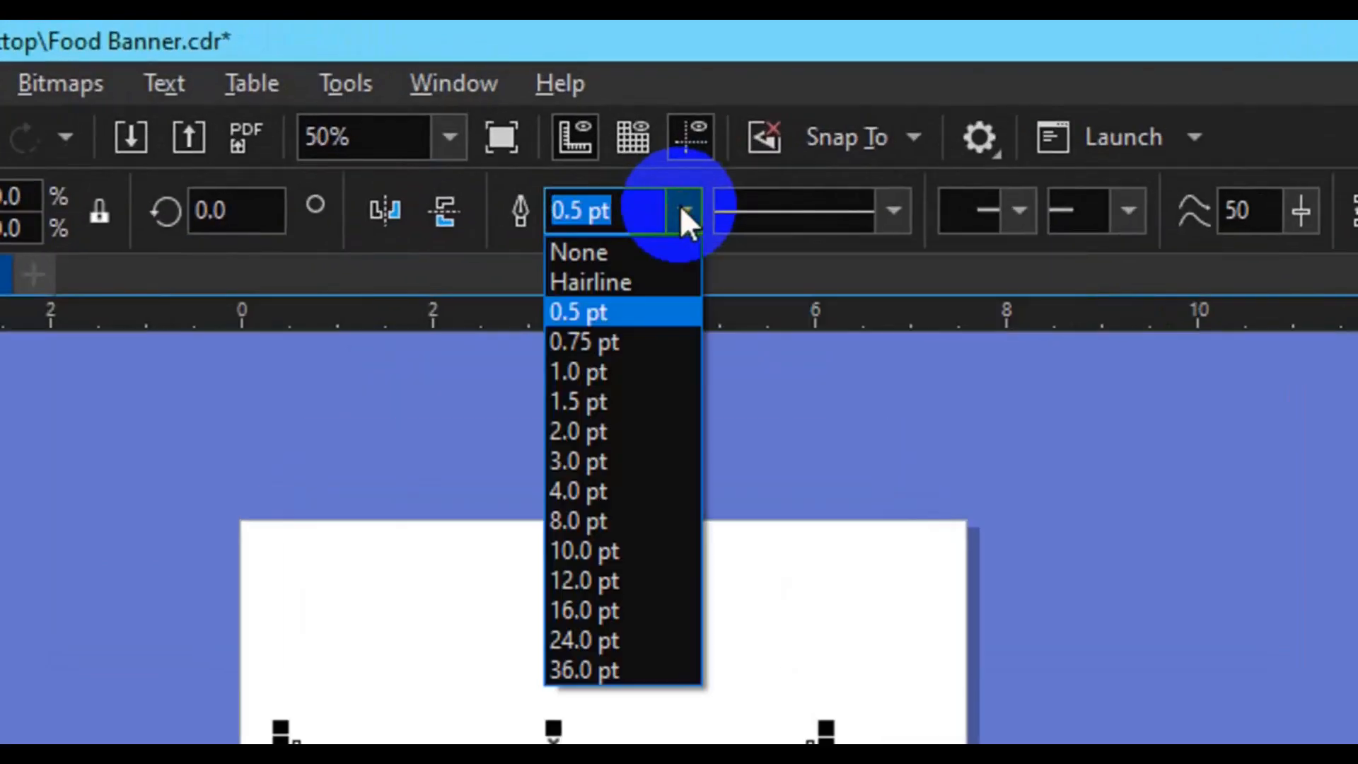
click(611, 573)
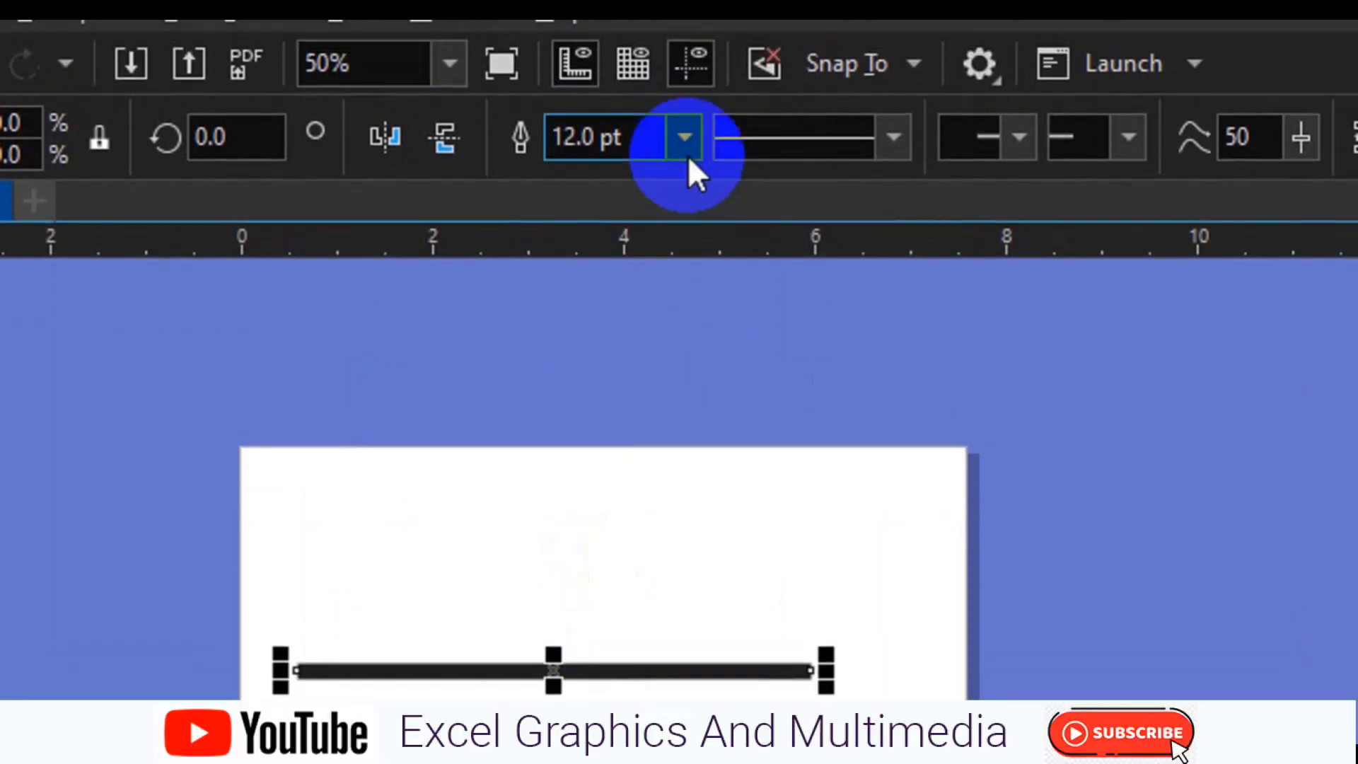
click(684, 107)
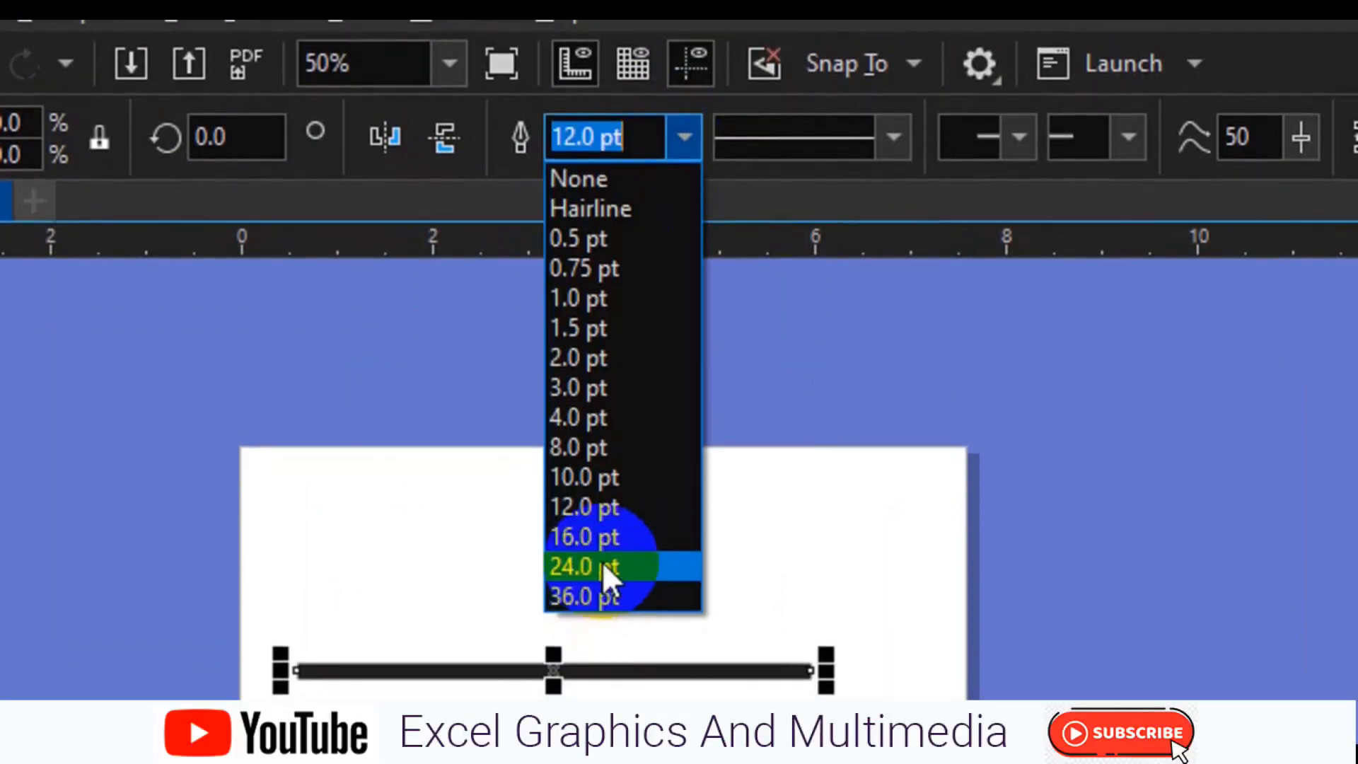
click(601, 563)
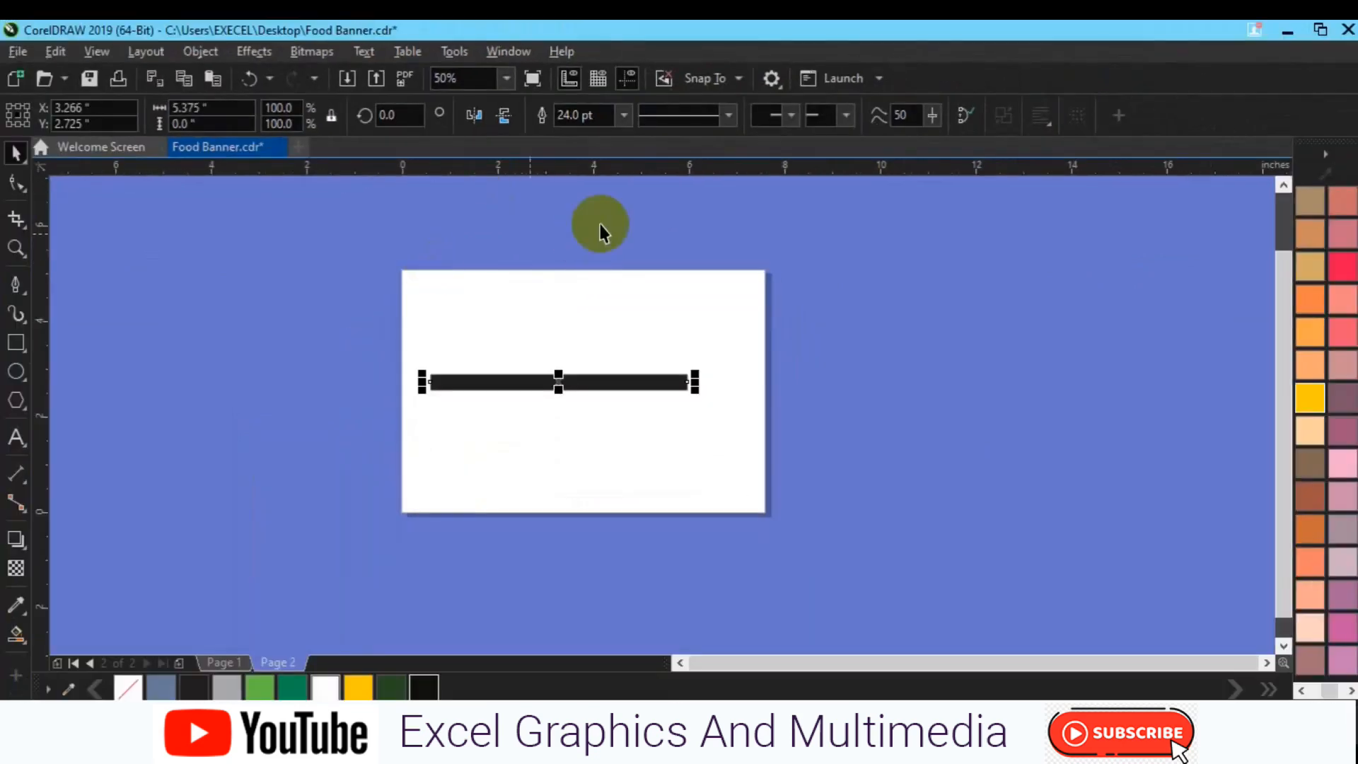
Try several dash-dot and dotted line styles from the end of the style list on the selected line
click(717, 126)
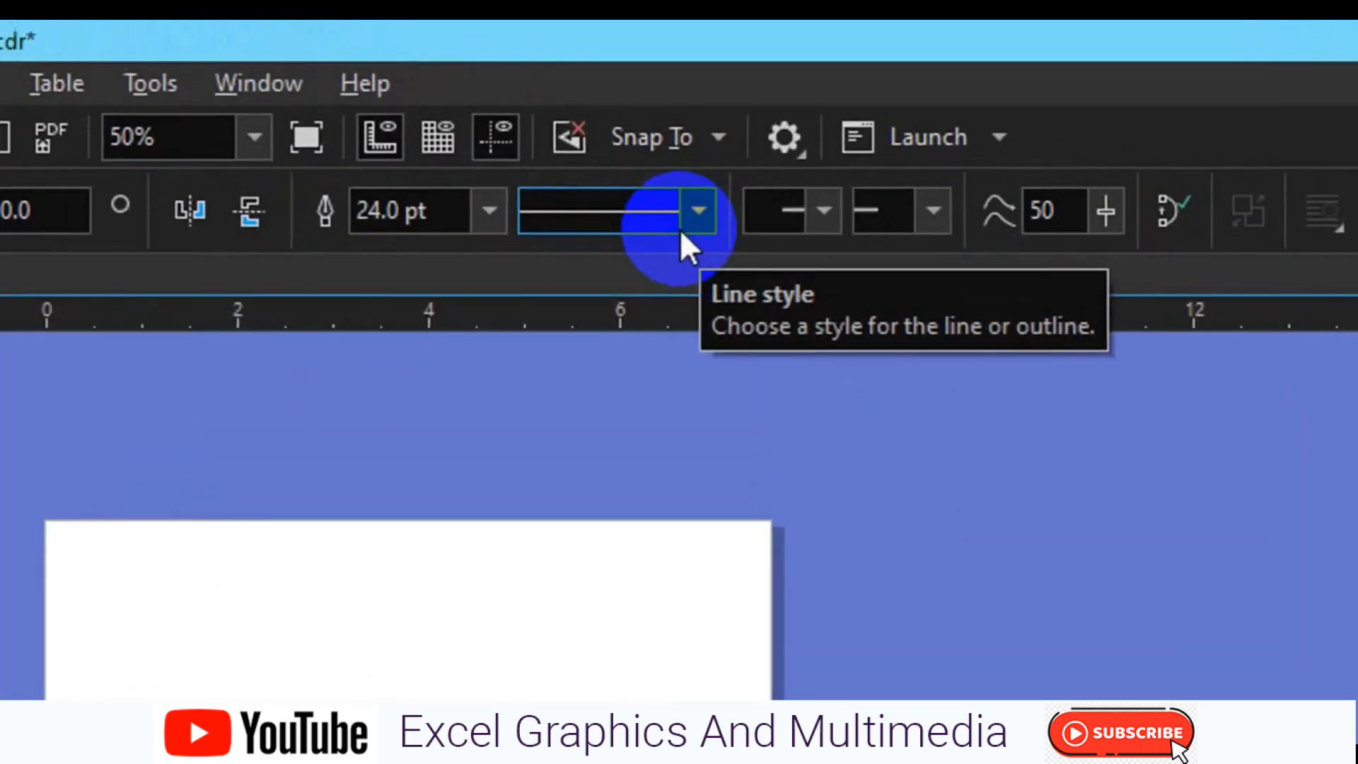
click(720, 124)
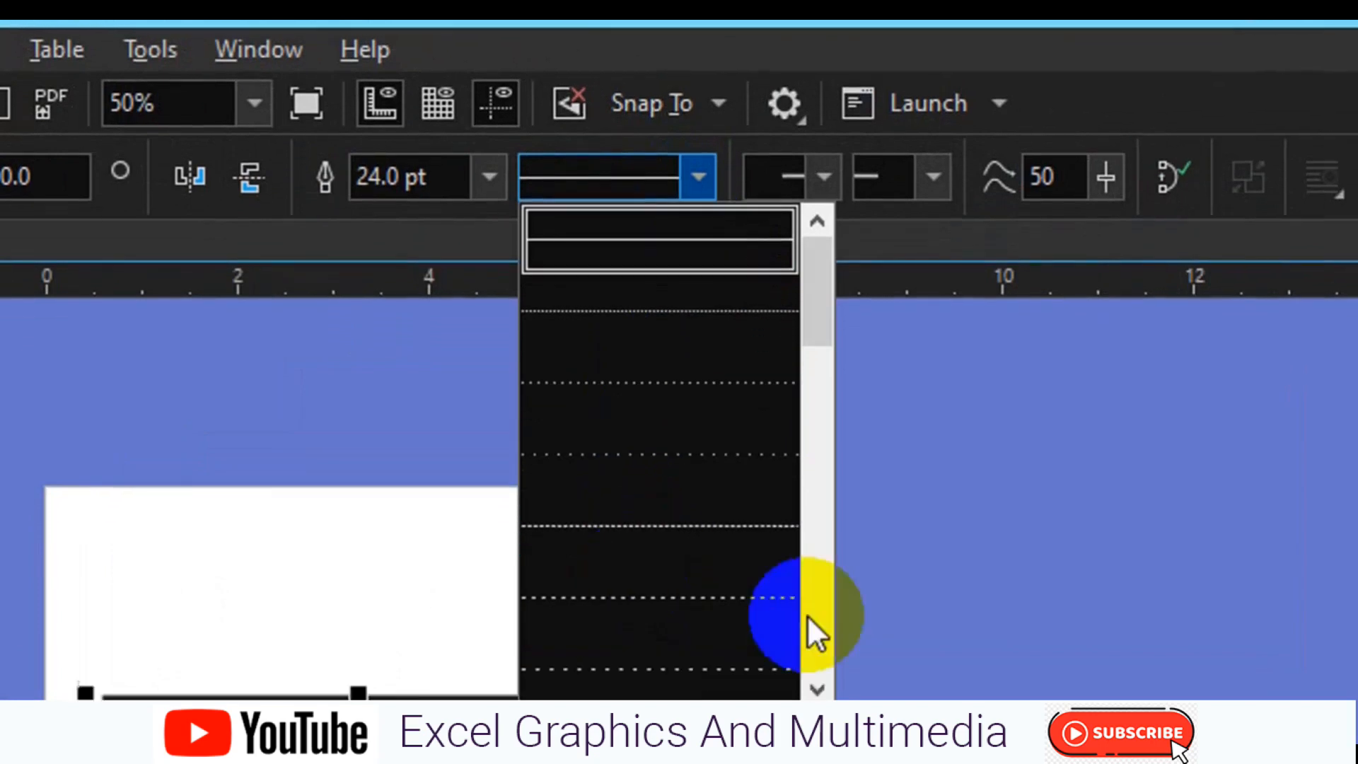
click(817, 626)
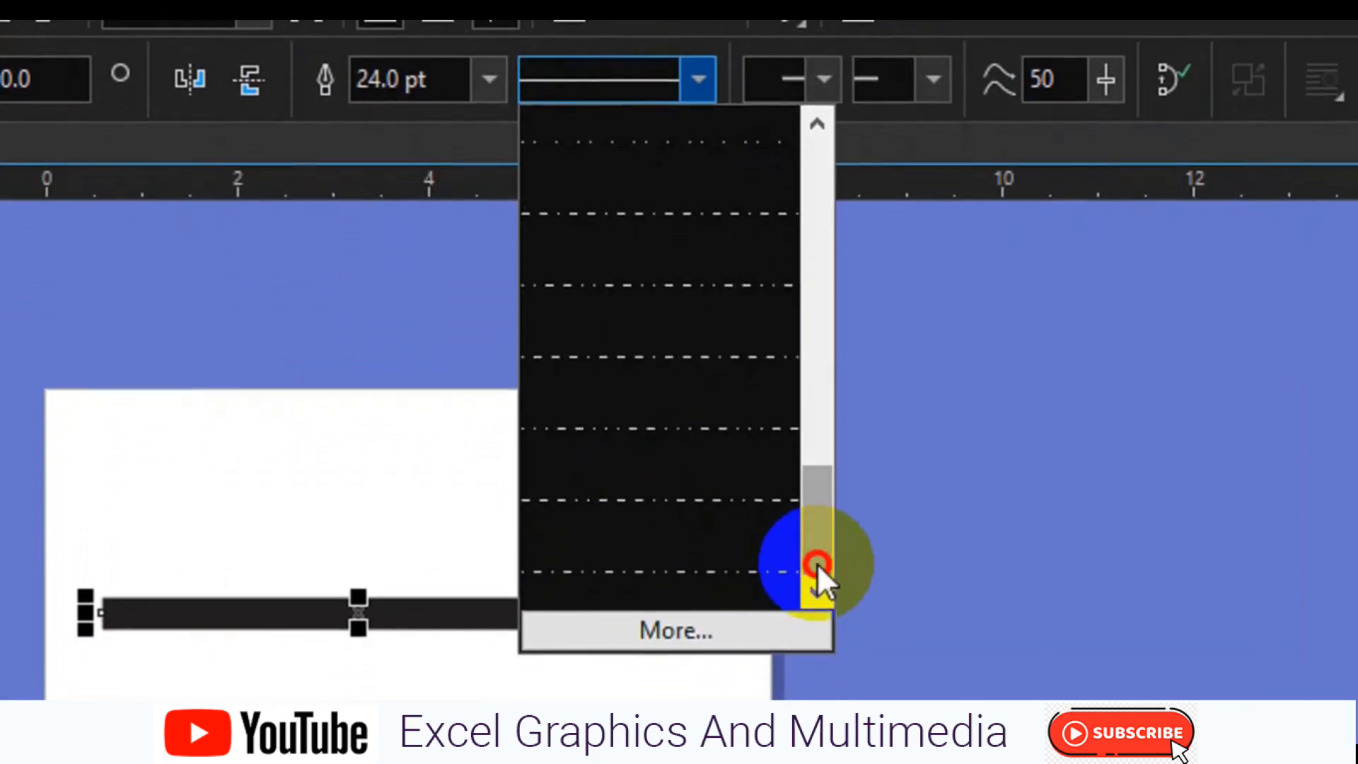
click(714, 572)
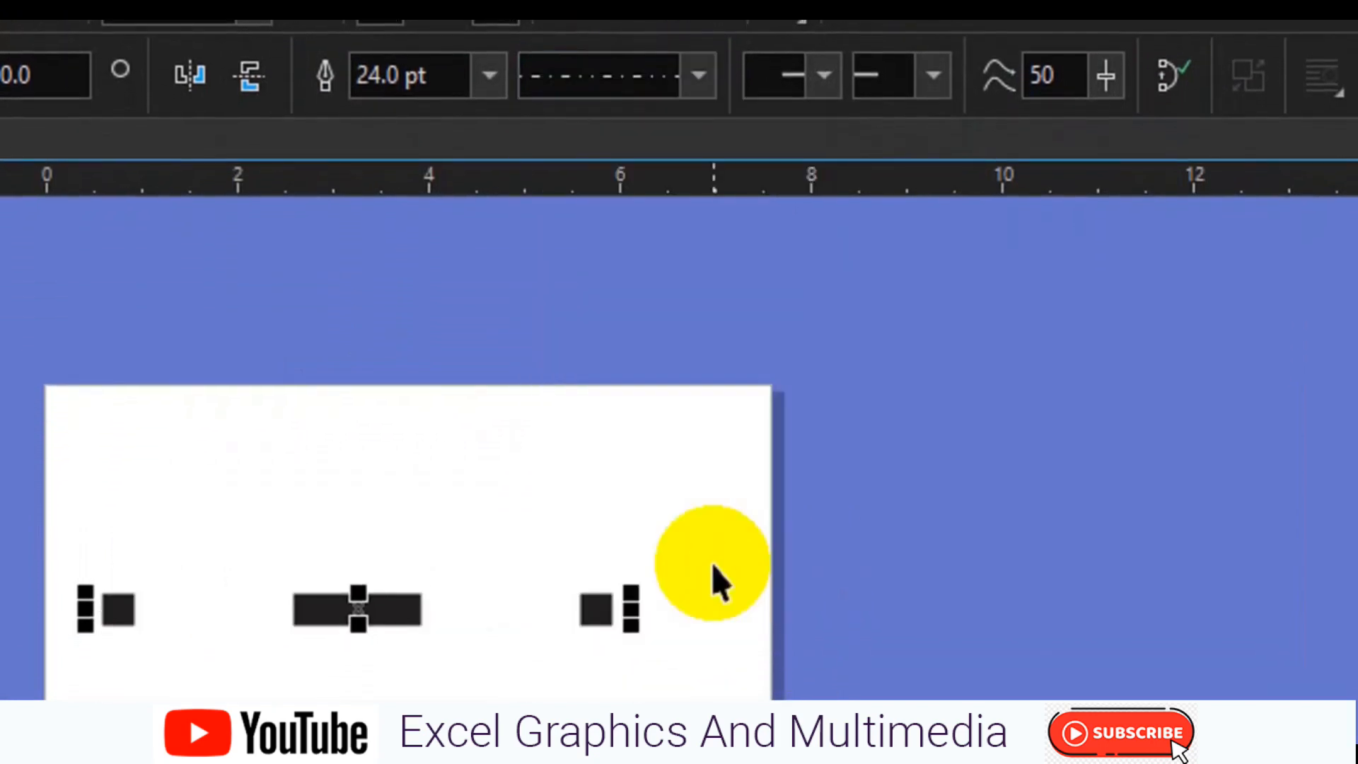
click(693, 95)
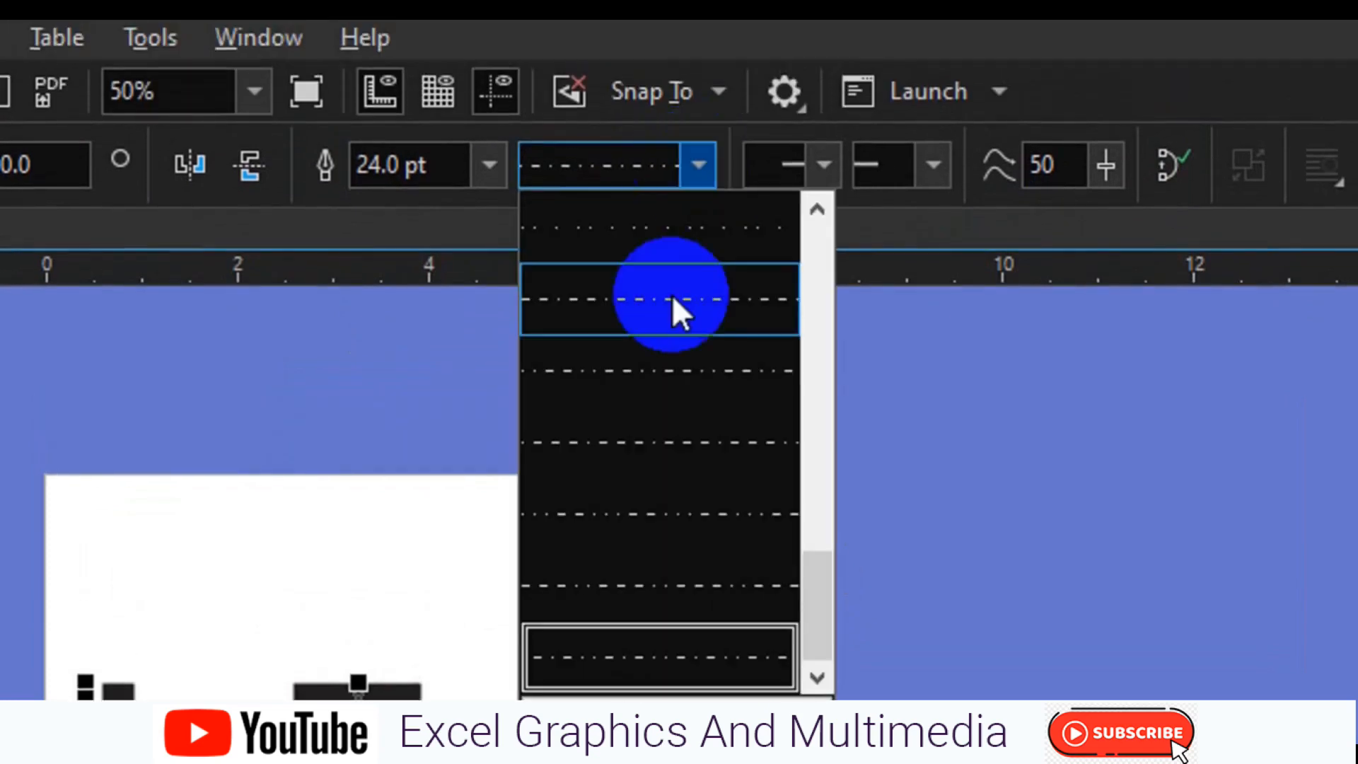
click(672, 294)
click(700, 173)
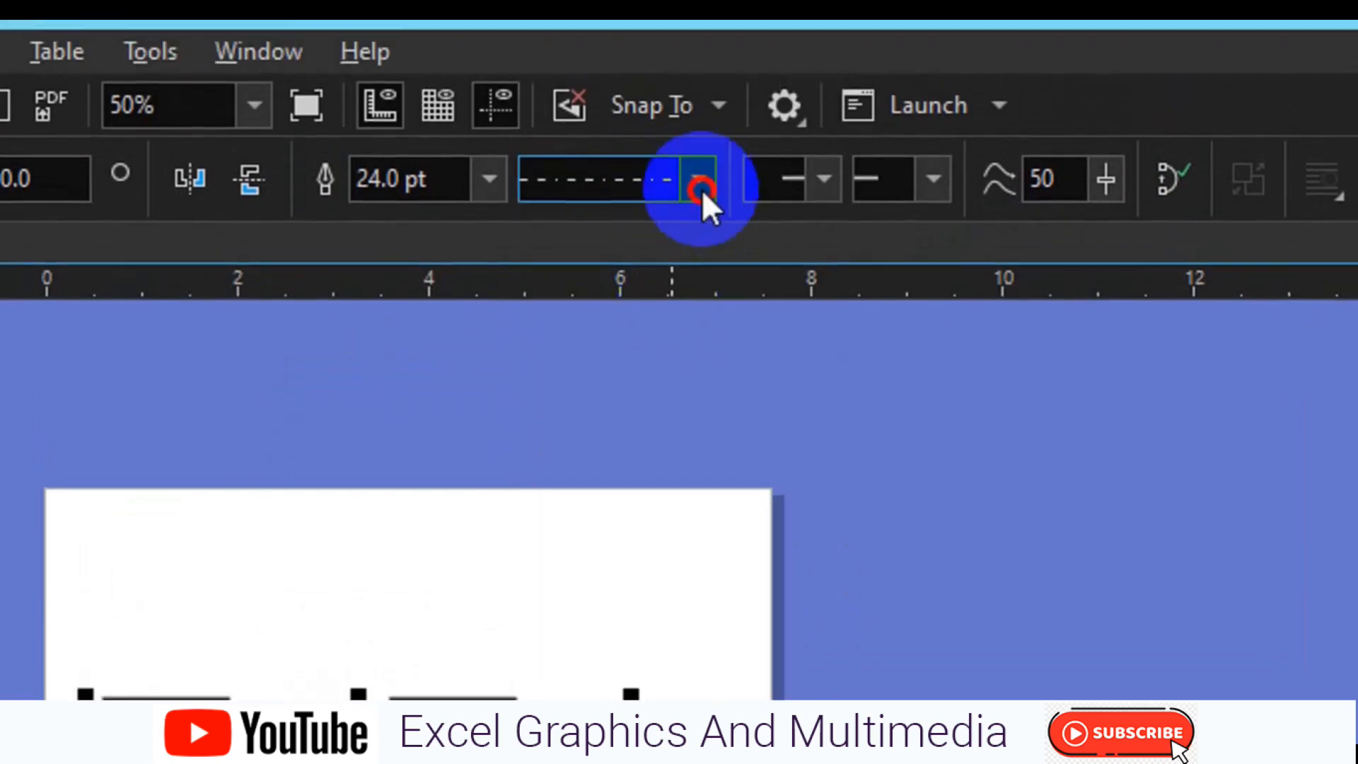
click(683, 239)
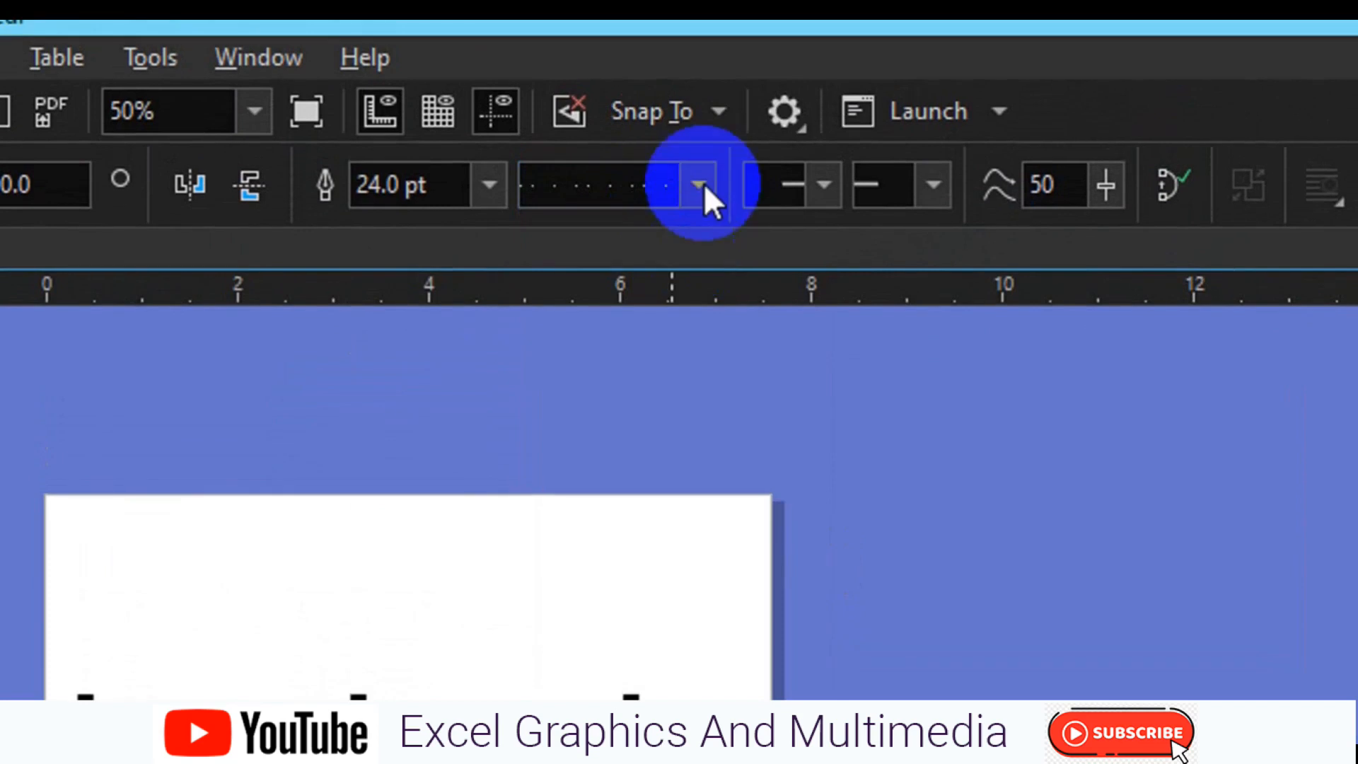
Set the line style to the evenly spaced dotted pattern, third in the style list
click(700, 185)
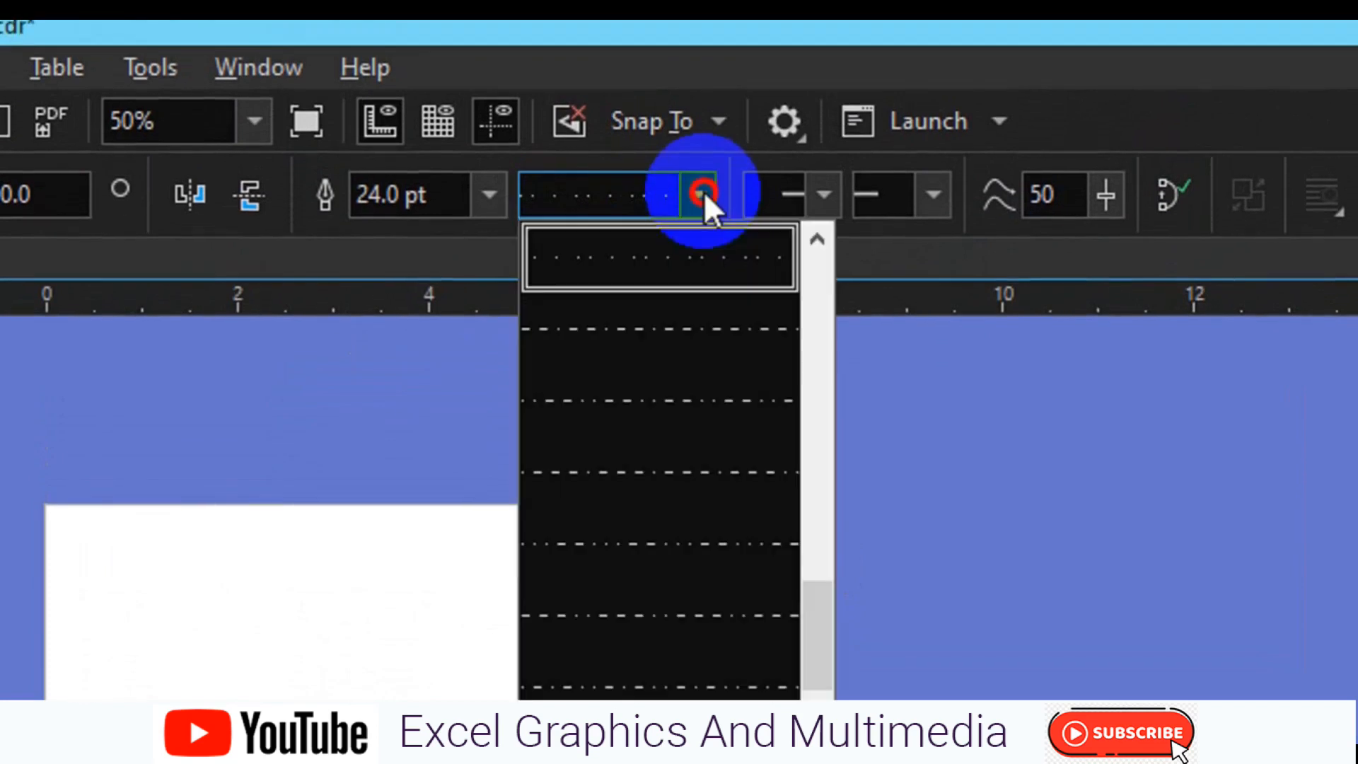
click(813, 270)
click(814, 279)
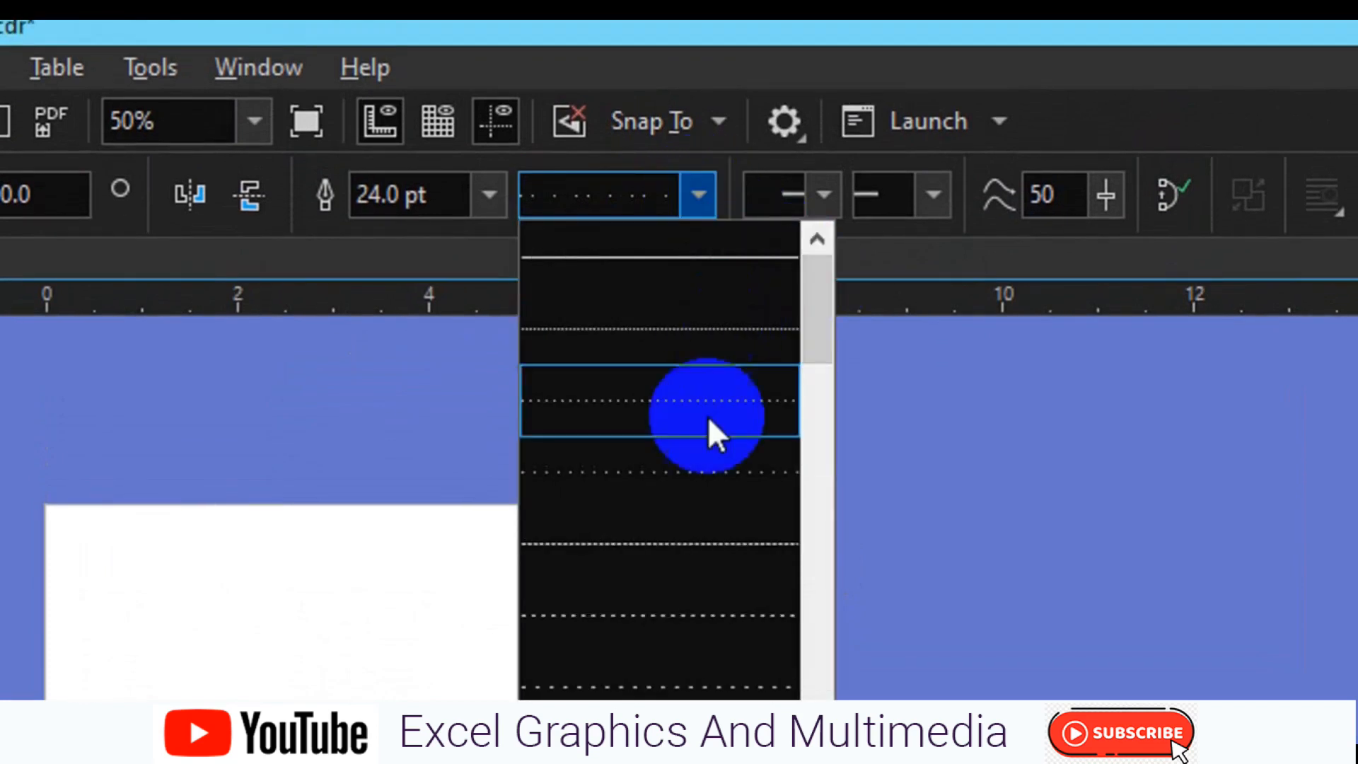
click(708, 416)
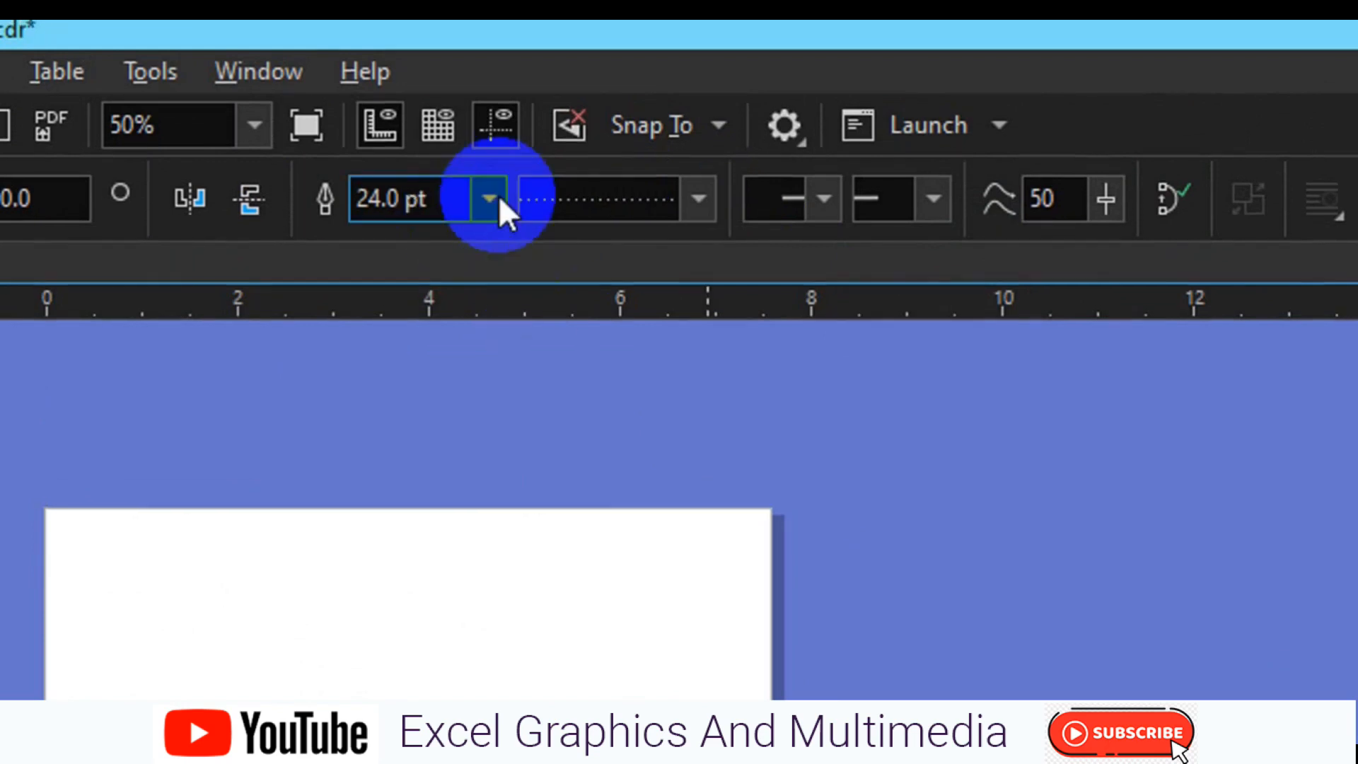
Set the dotted line's outline width to 4 pt
click(495, 194)
click(434, 398)
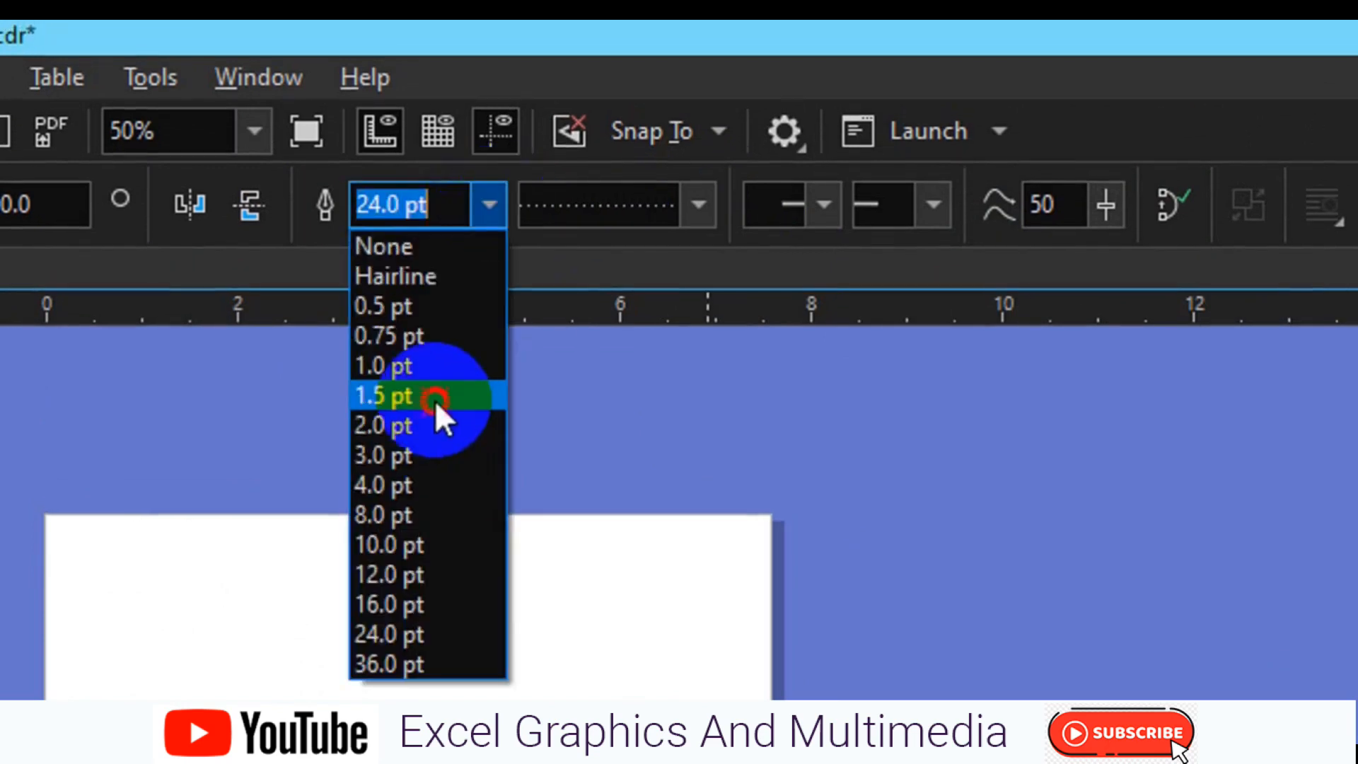
click(479, 205)
click(417, 482)
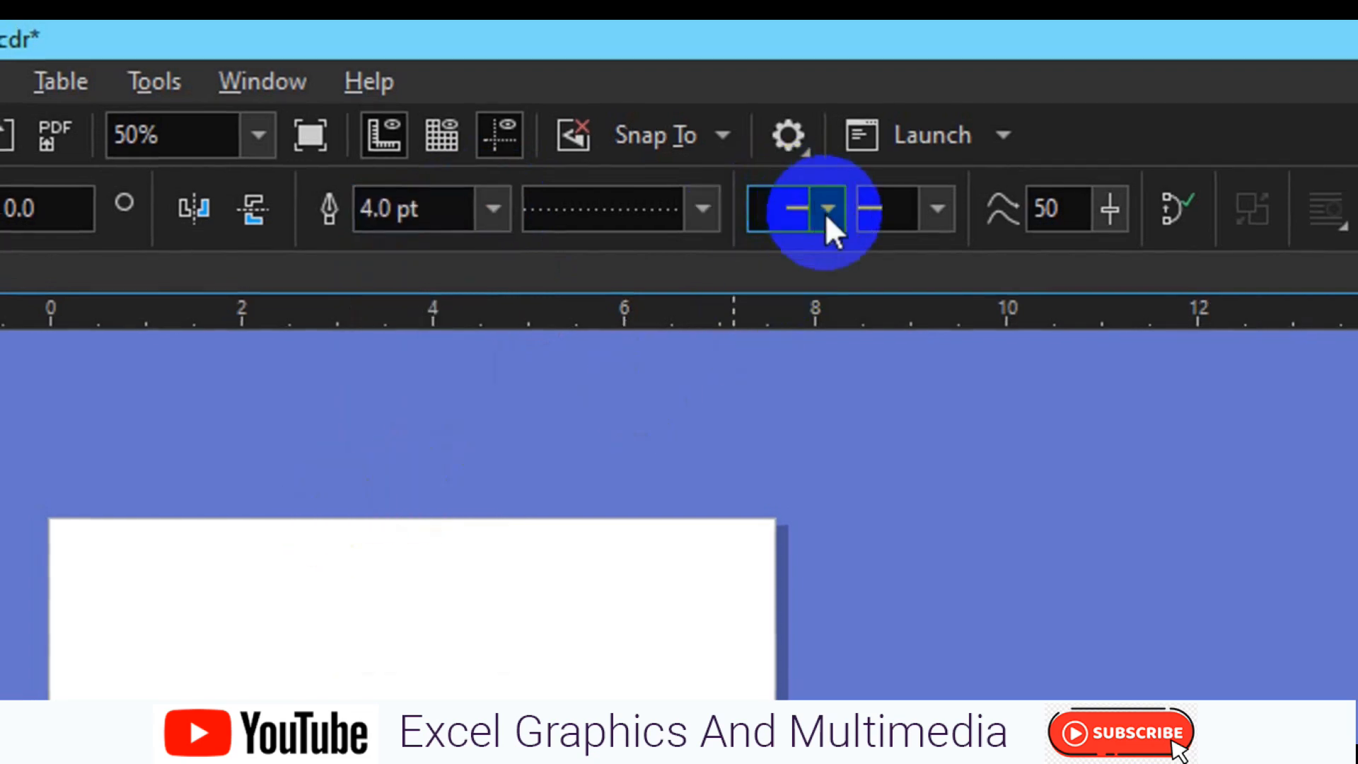
Add the writing-hand arrowhead to the start of the dotted line
click(826, 208)
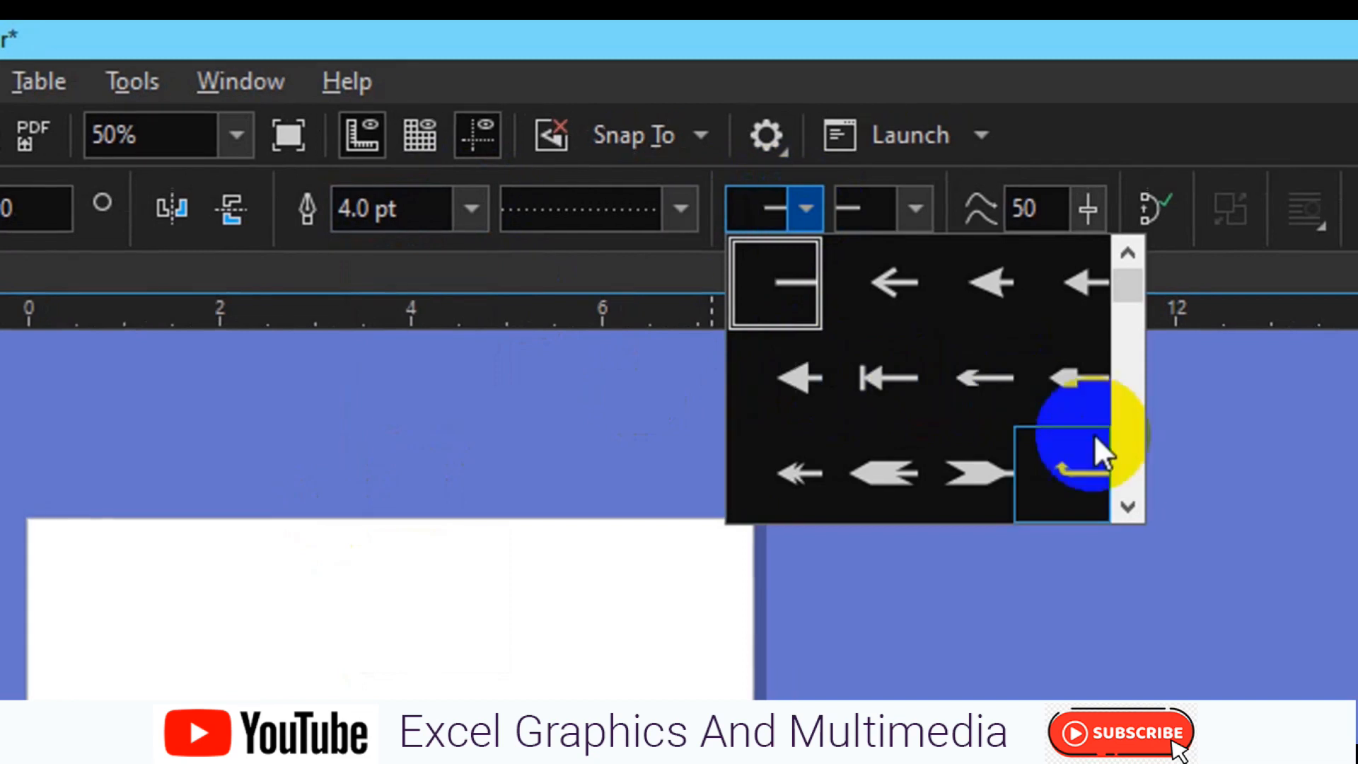
click(1075, 454)
click(1076, 454)
click(1076, 455)
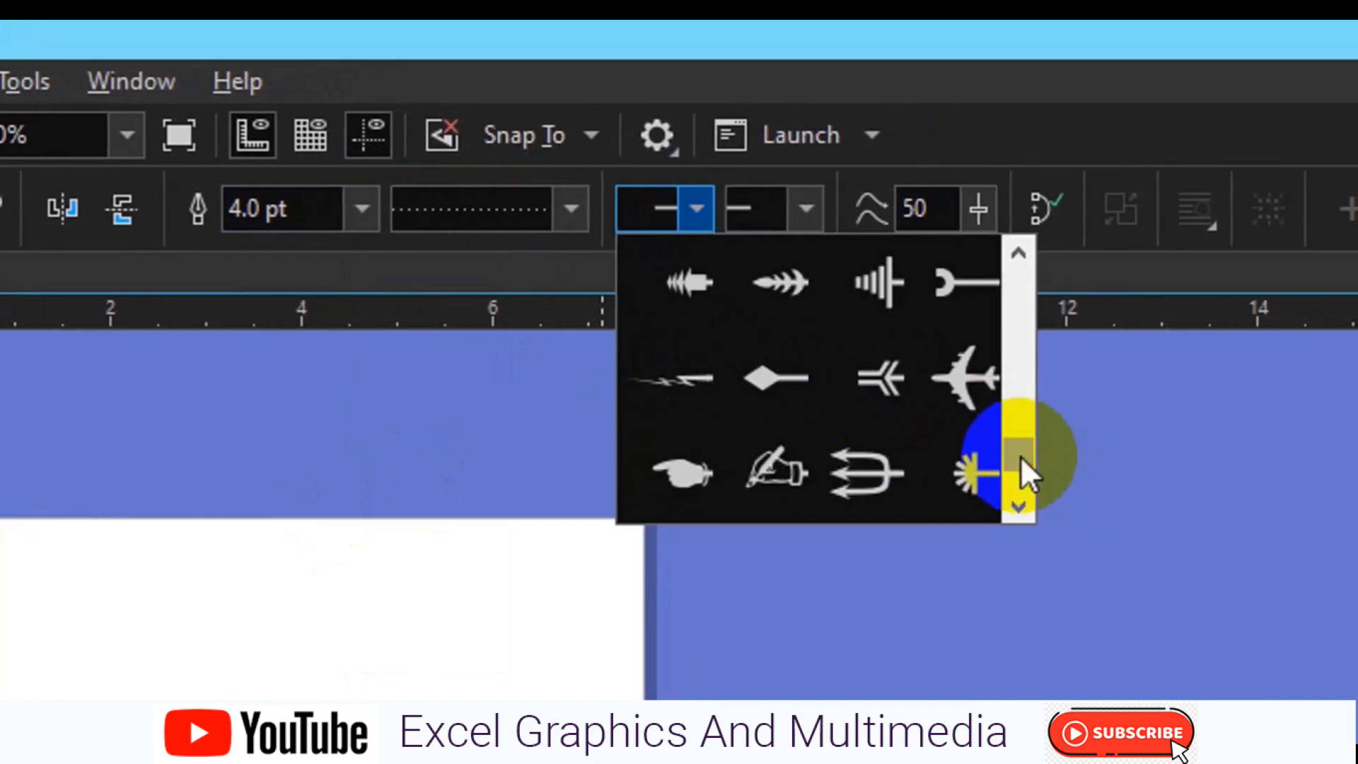
click(1022, 491)
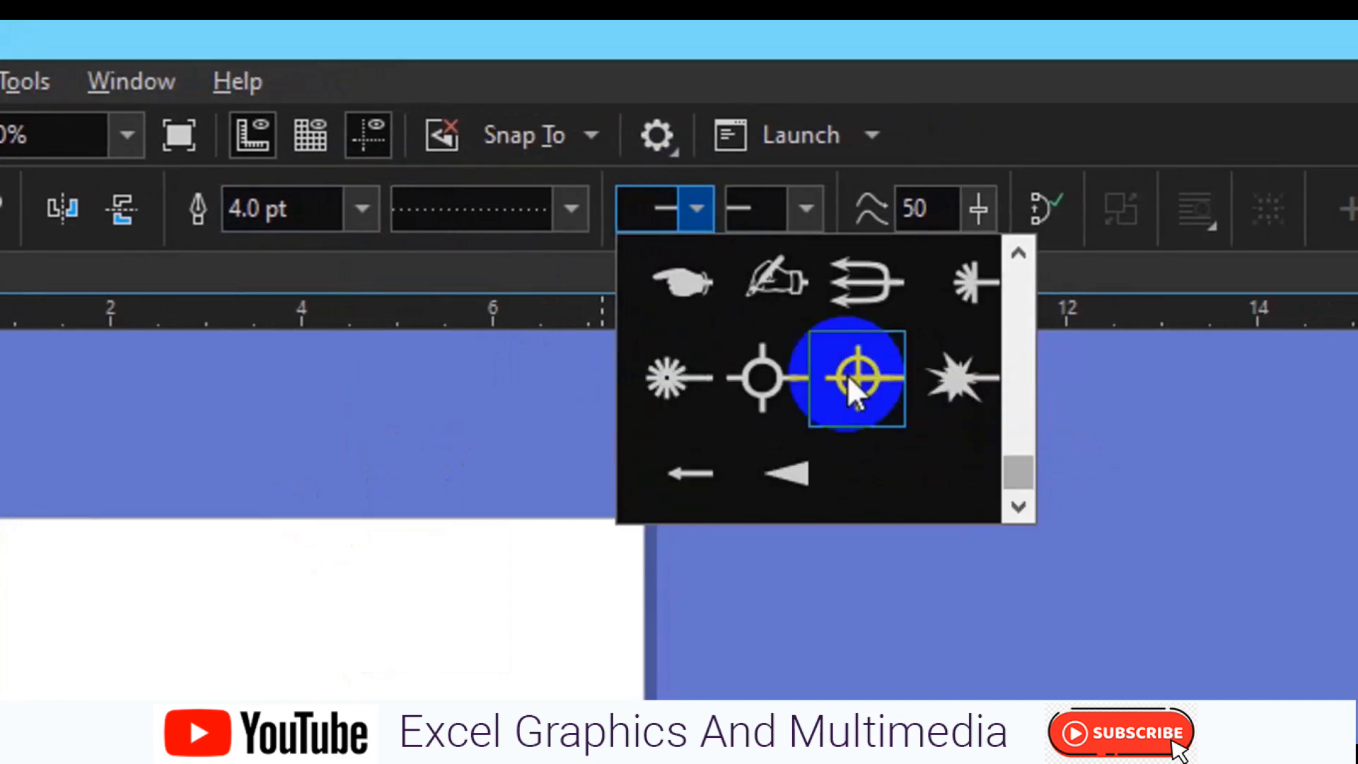
click(778, 307)
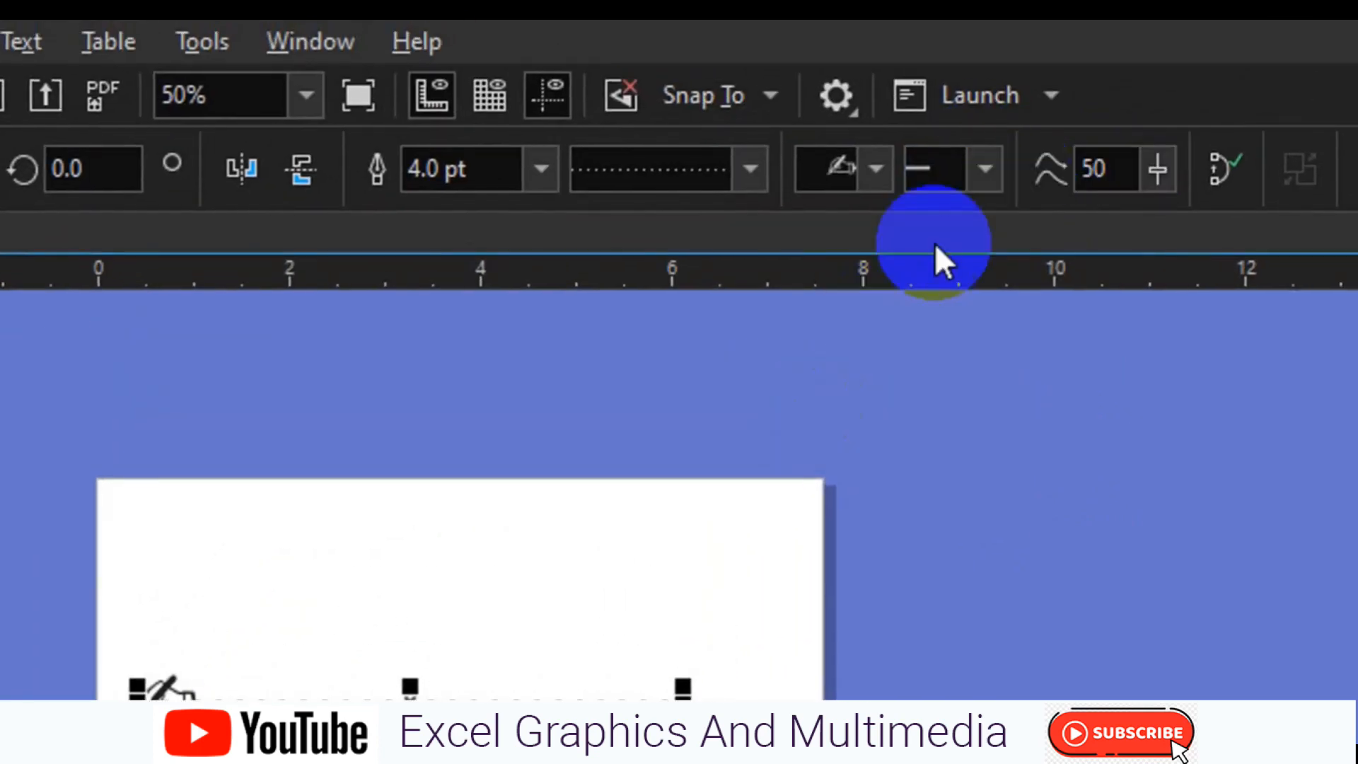
Add the writing-hand arrowhead to the end of the dotted line
click(982, 194)
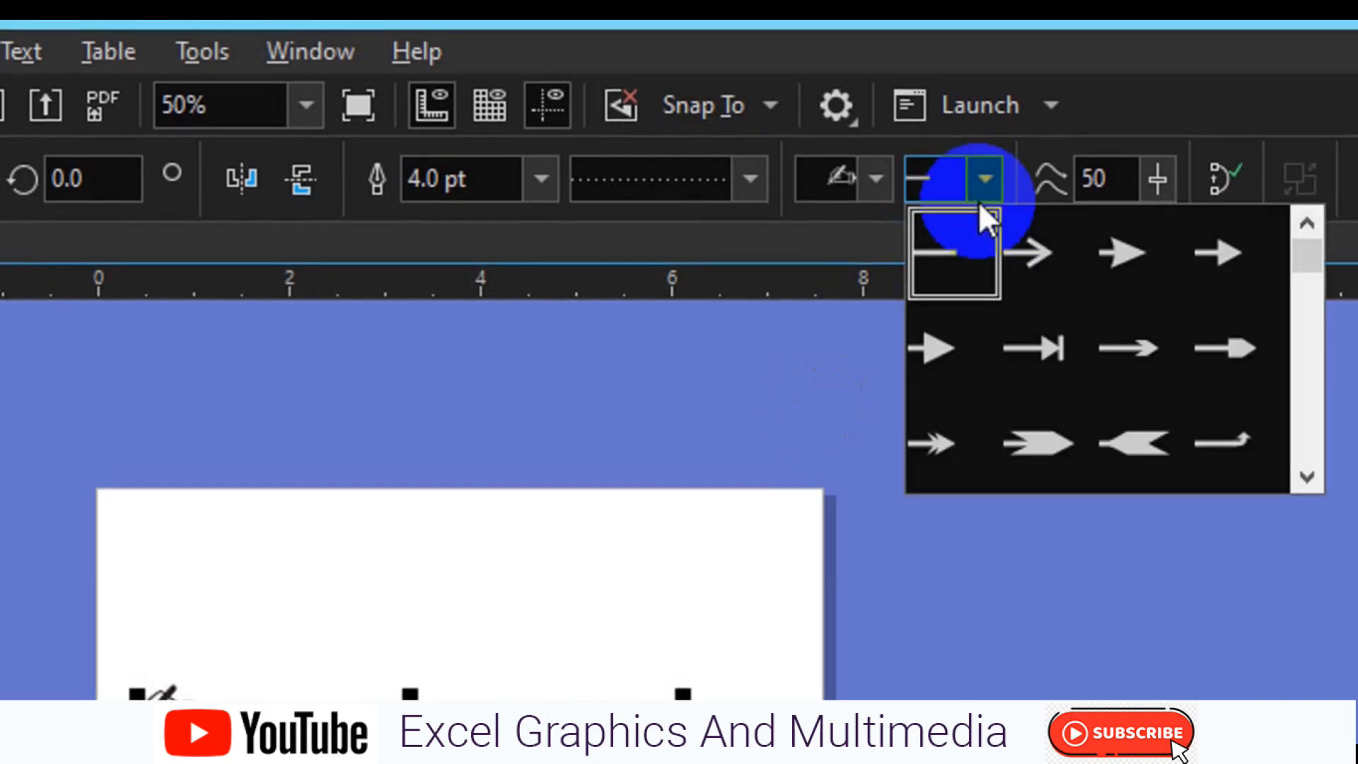
click(1299, 451)
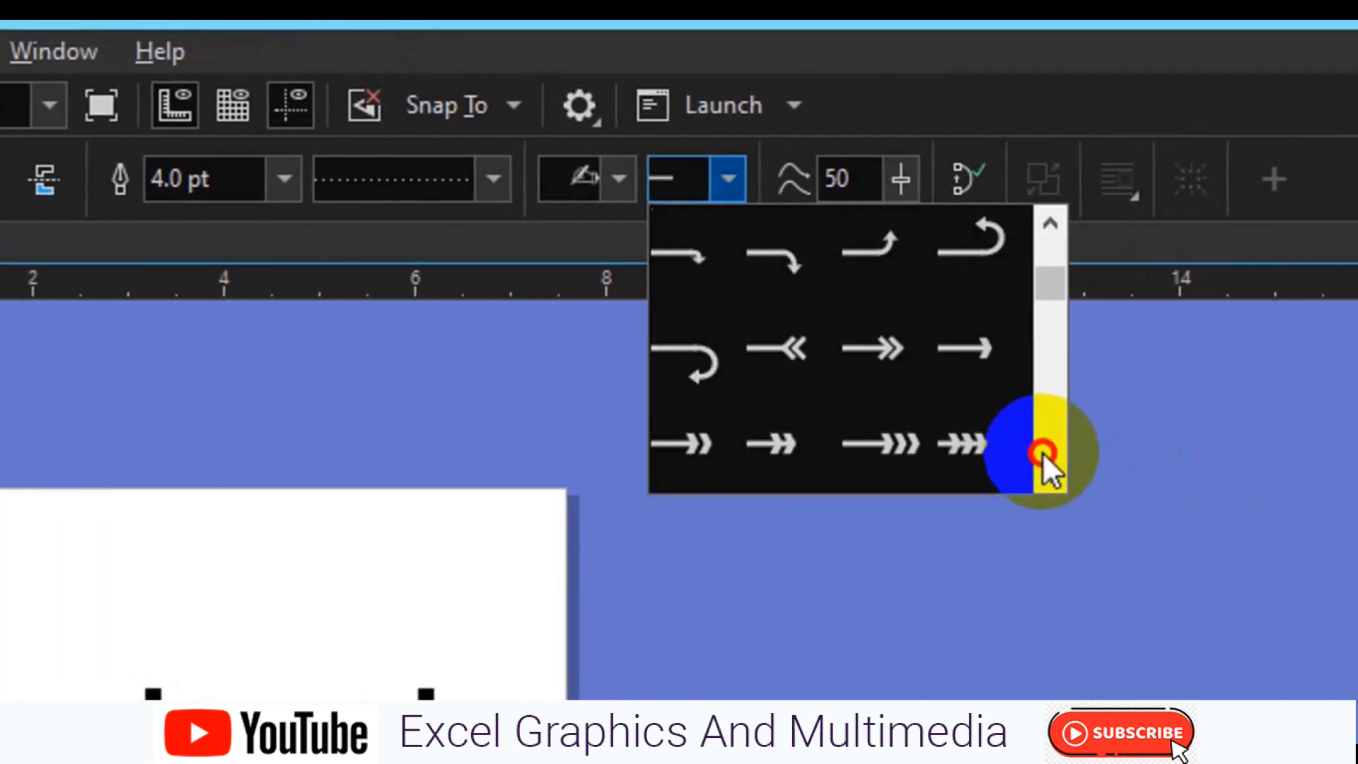
click(1042, 451)
click(1041, 452)
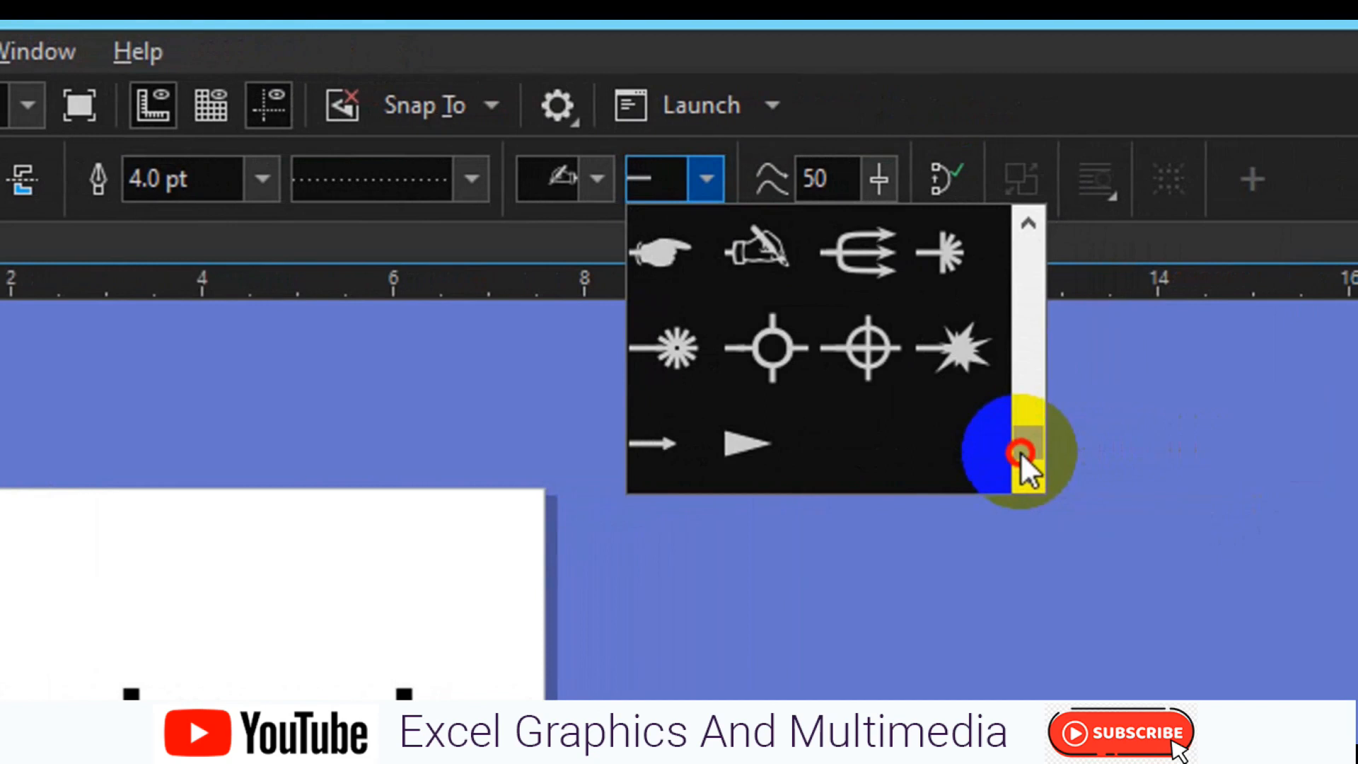
click(760, 268)
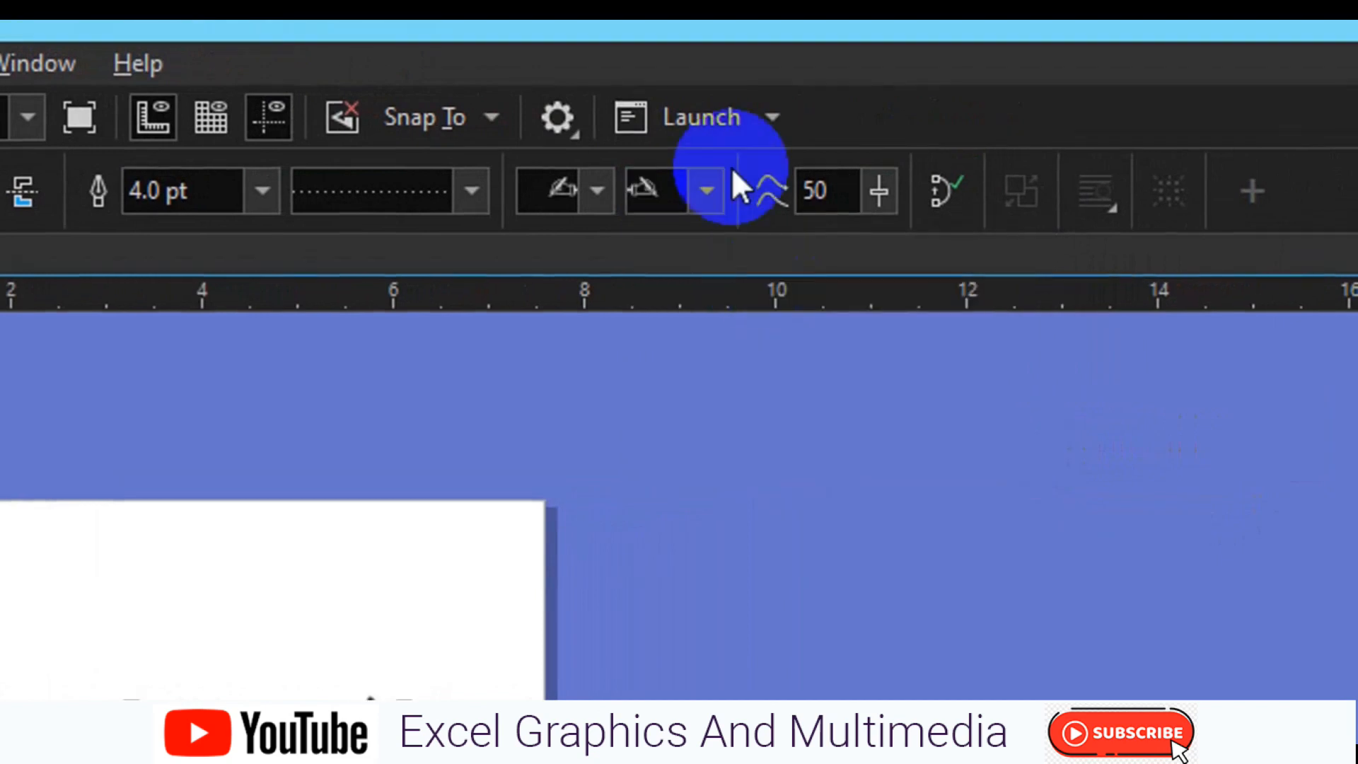
Try the pointing-hand and crossed-circle arrowheads at the end of the dotted line
click(704, 202)
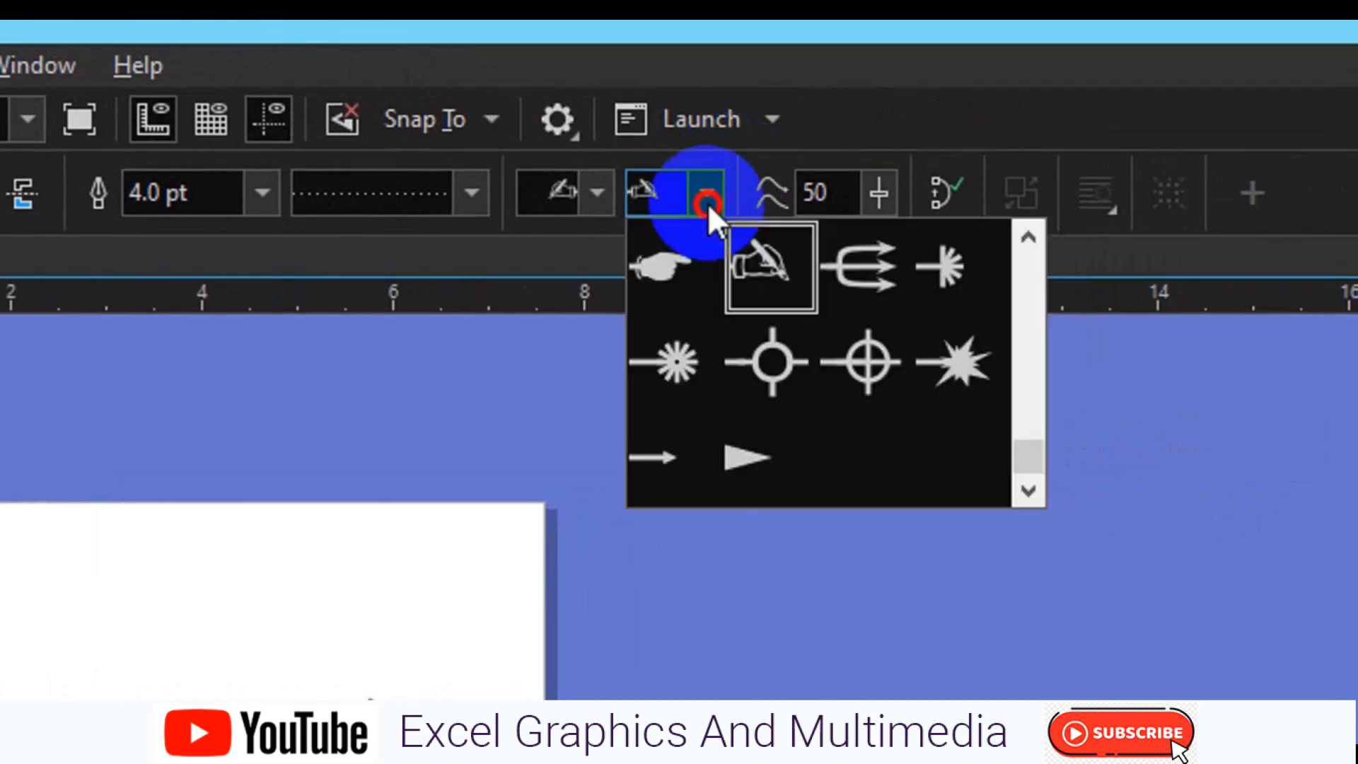
click(672, 288)
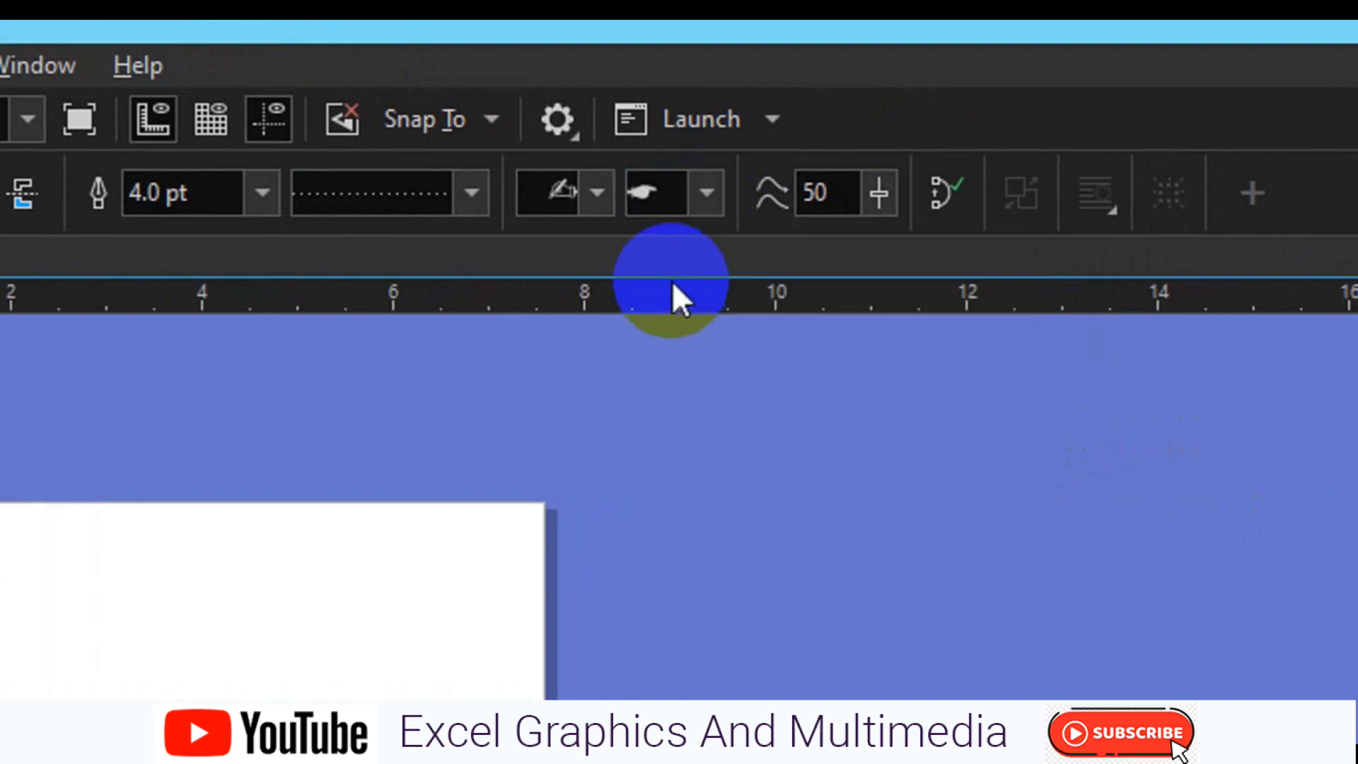
click(710, 205)
click(864, 372)
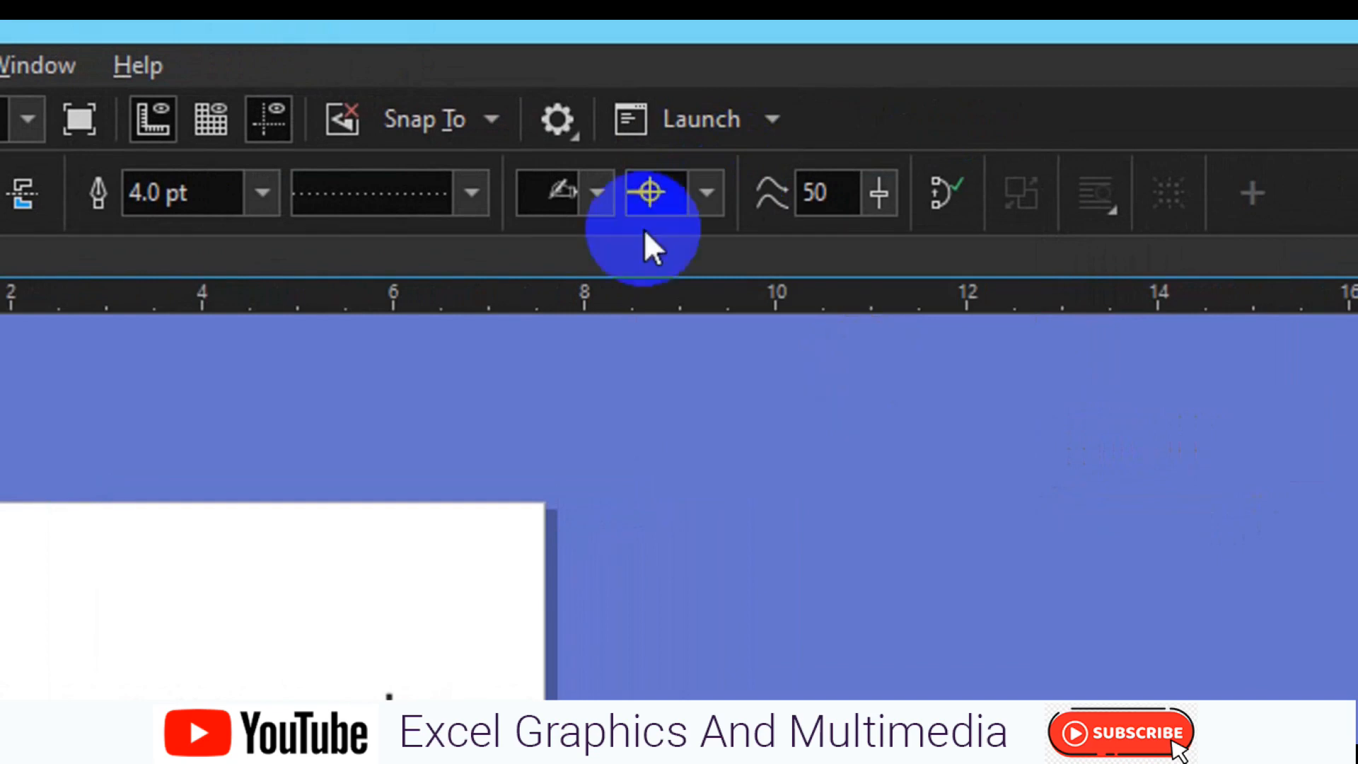
Change the dotted line's start arrowhead to the smallest solid square
click(587, 205)
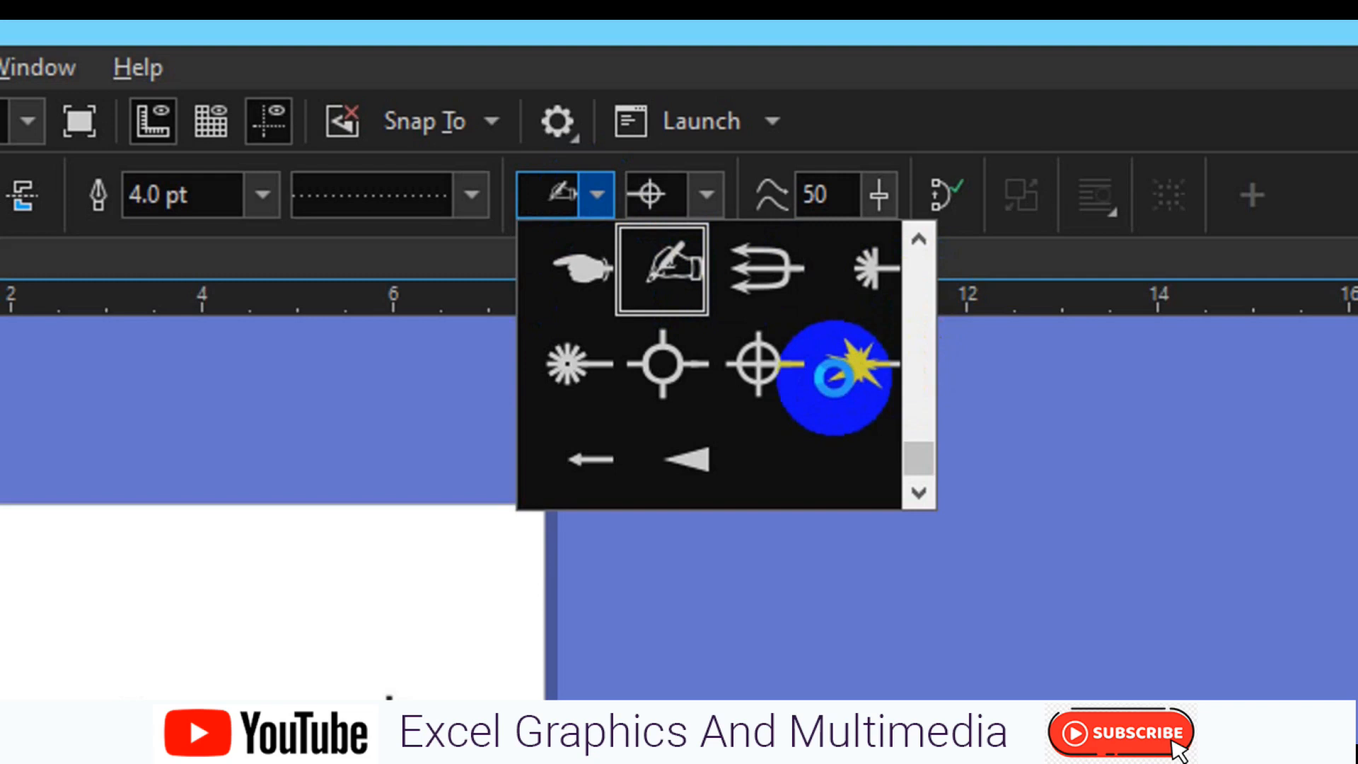
scroll(834, 378, up, 3)
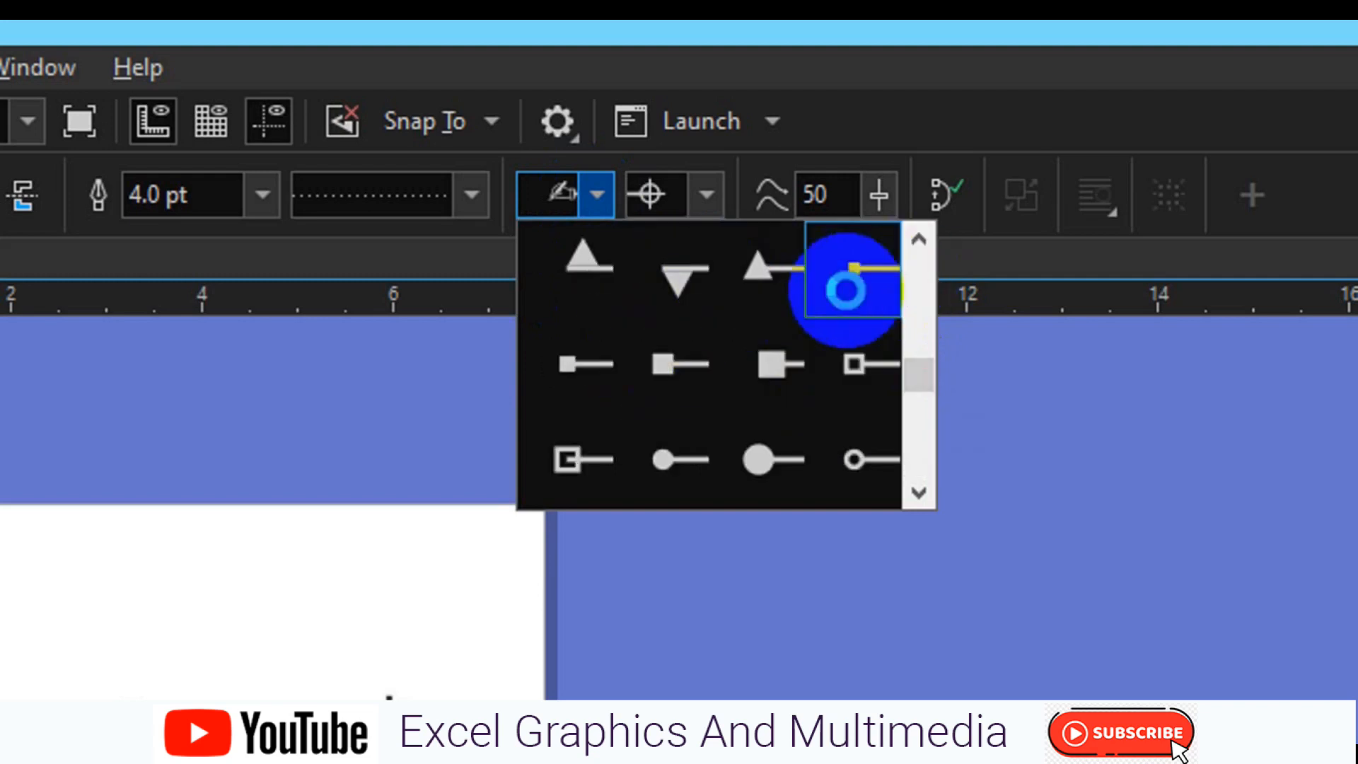
click(845, 290)
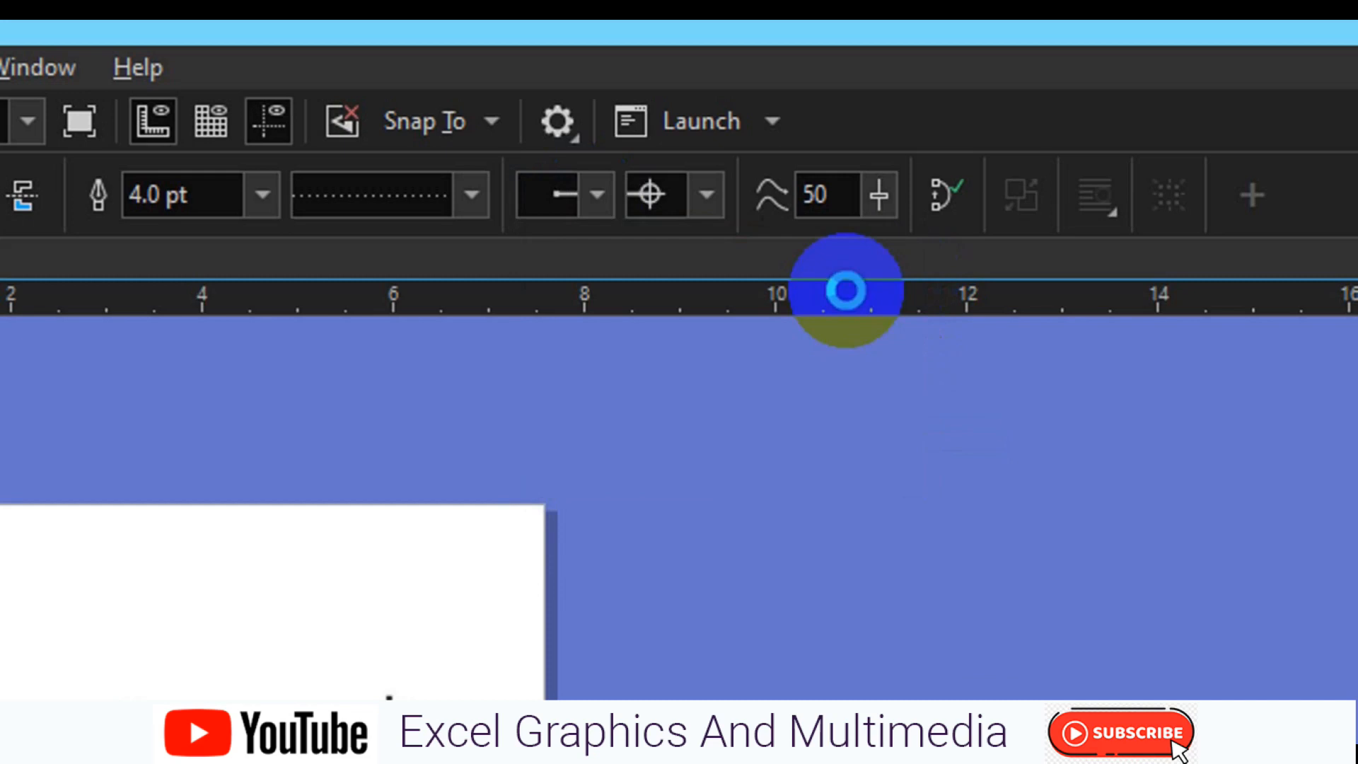
Remove the arrowhead from the start of the dotted line
click(600, 199)
scroll(920, 288, down, 3)
click(922, 289)
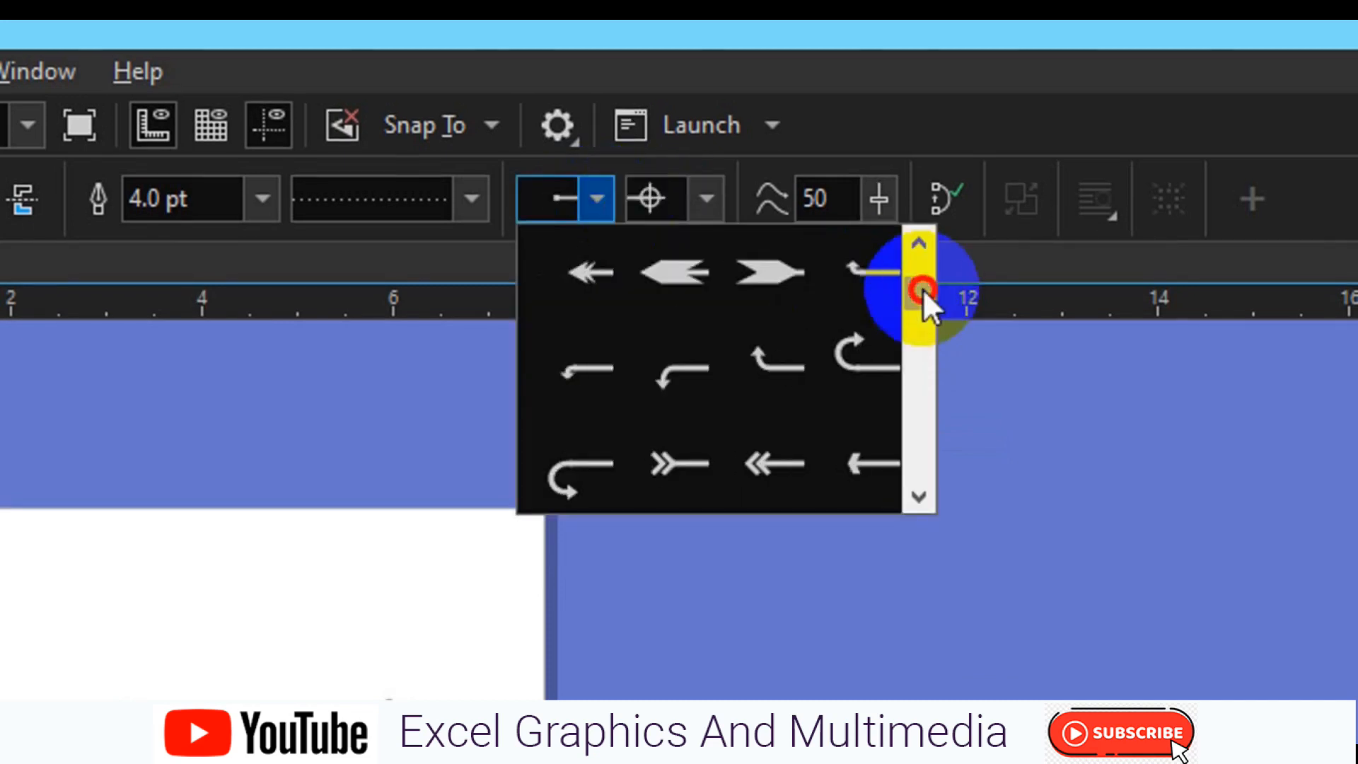
click(923, 259)
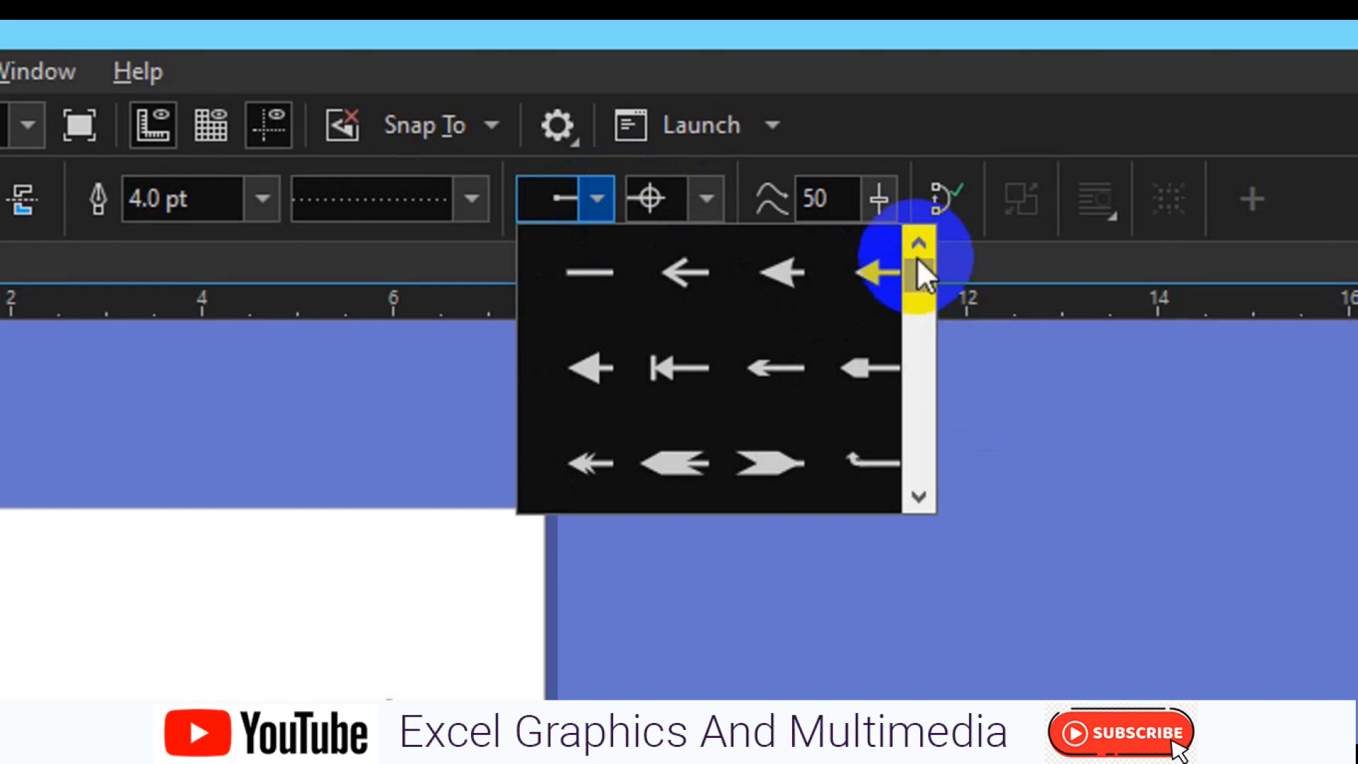
click(583, 278)
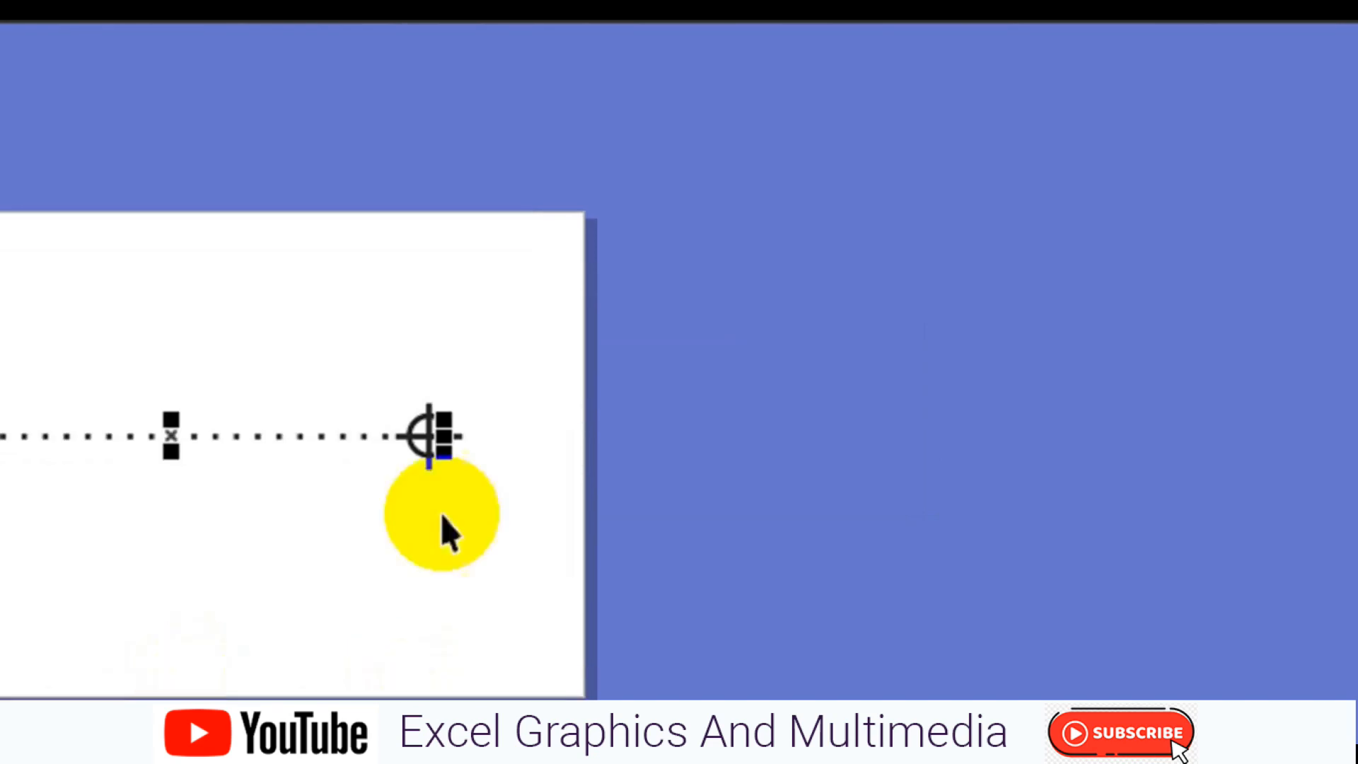
Remove the crossed-circle arrowhead from the end of the dotted line
click(751, 76)
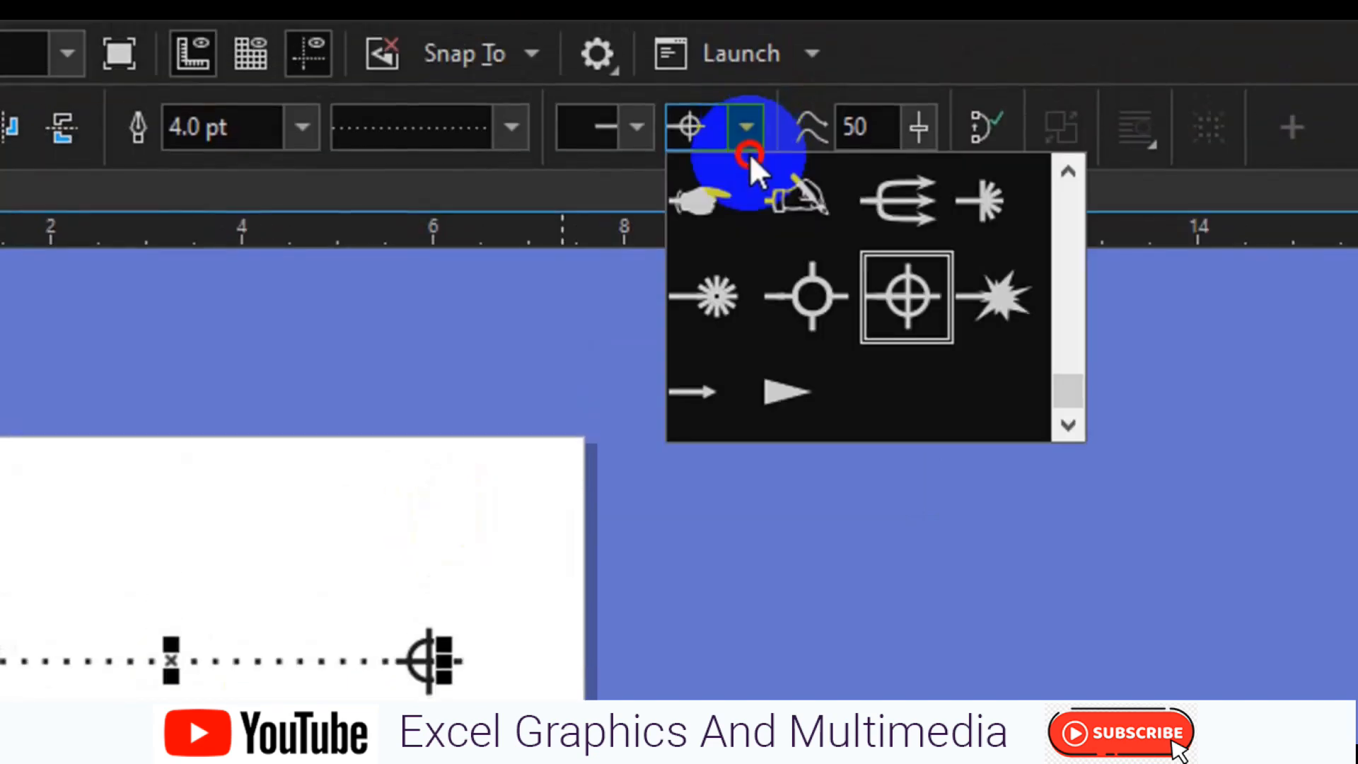
click(1048, 206)
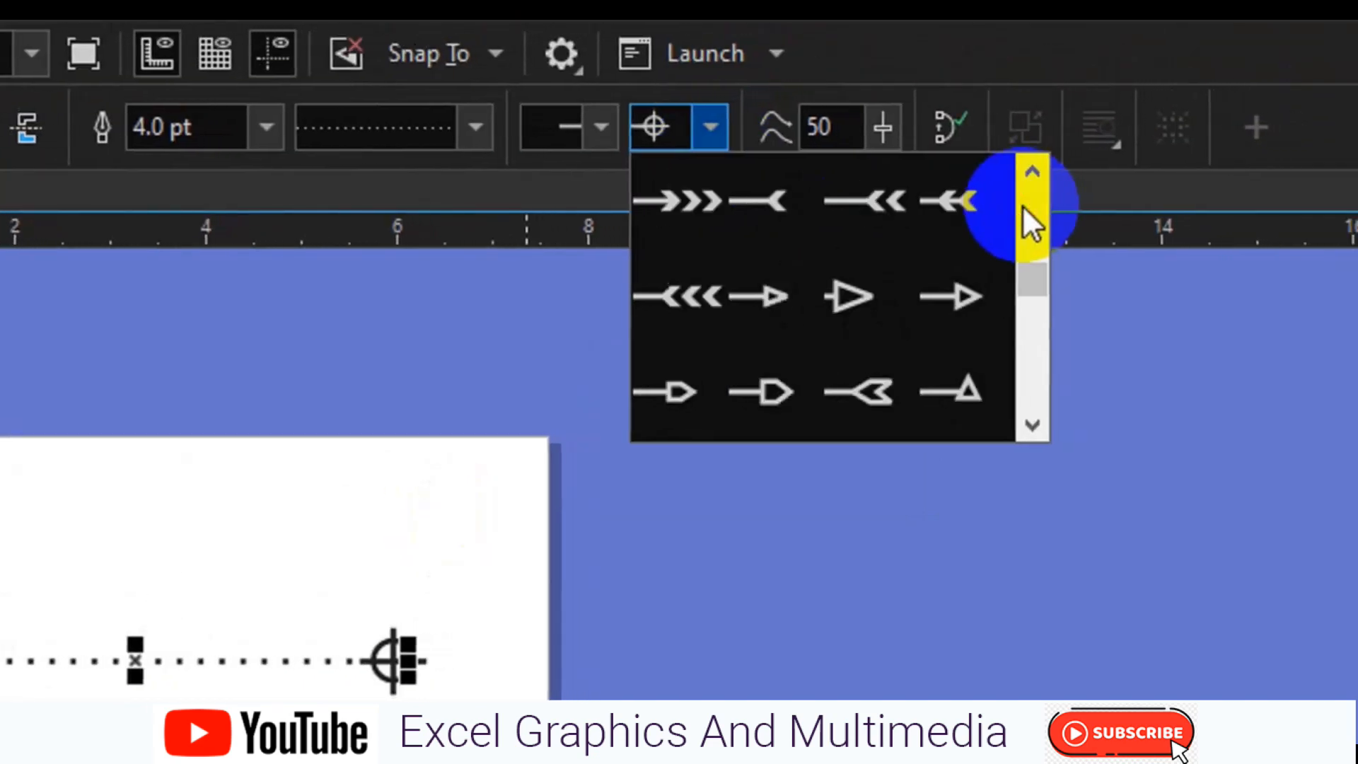
click(1020, 200)
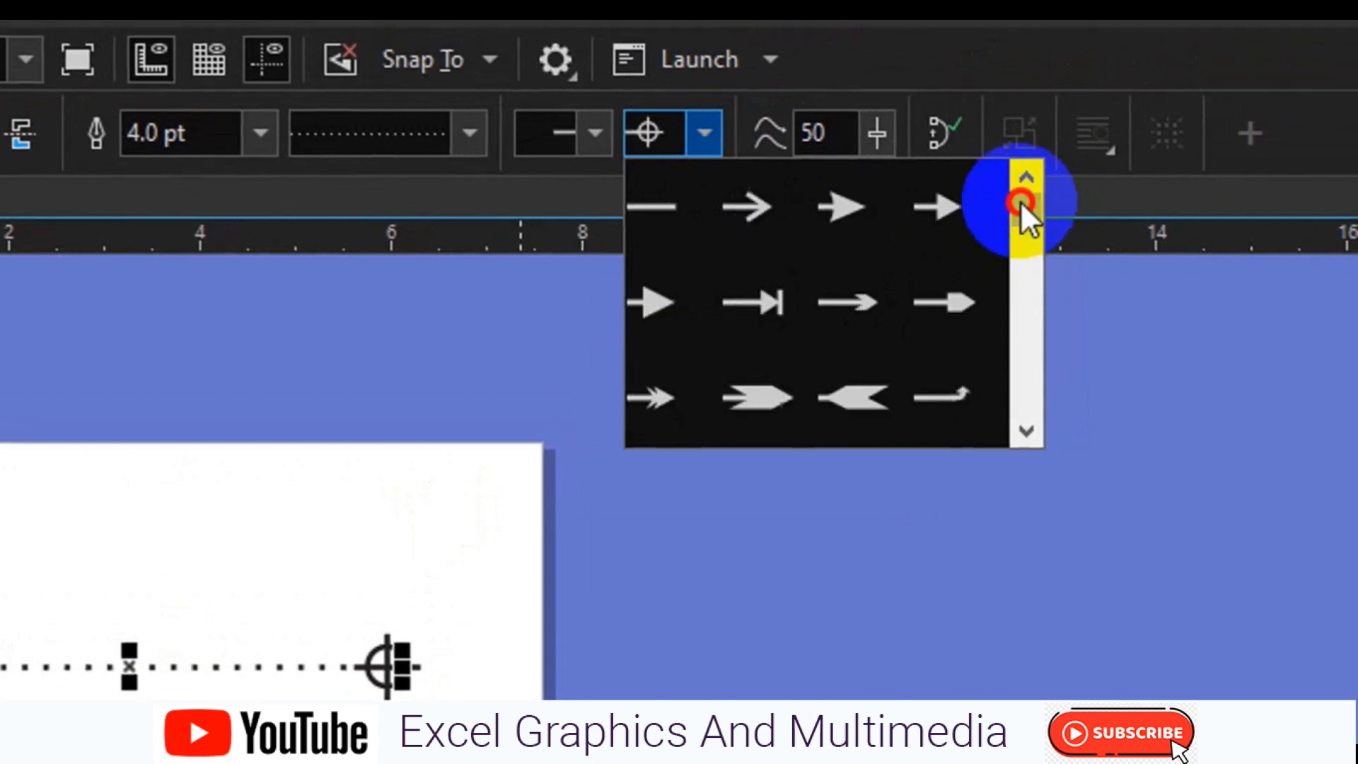
click(681, 214)
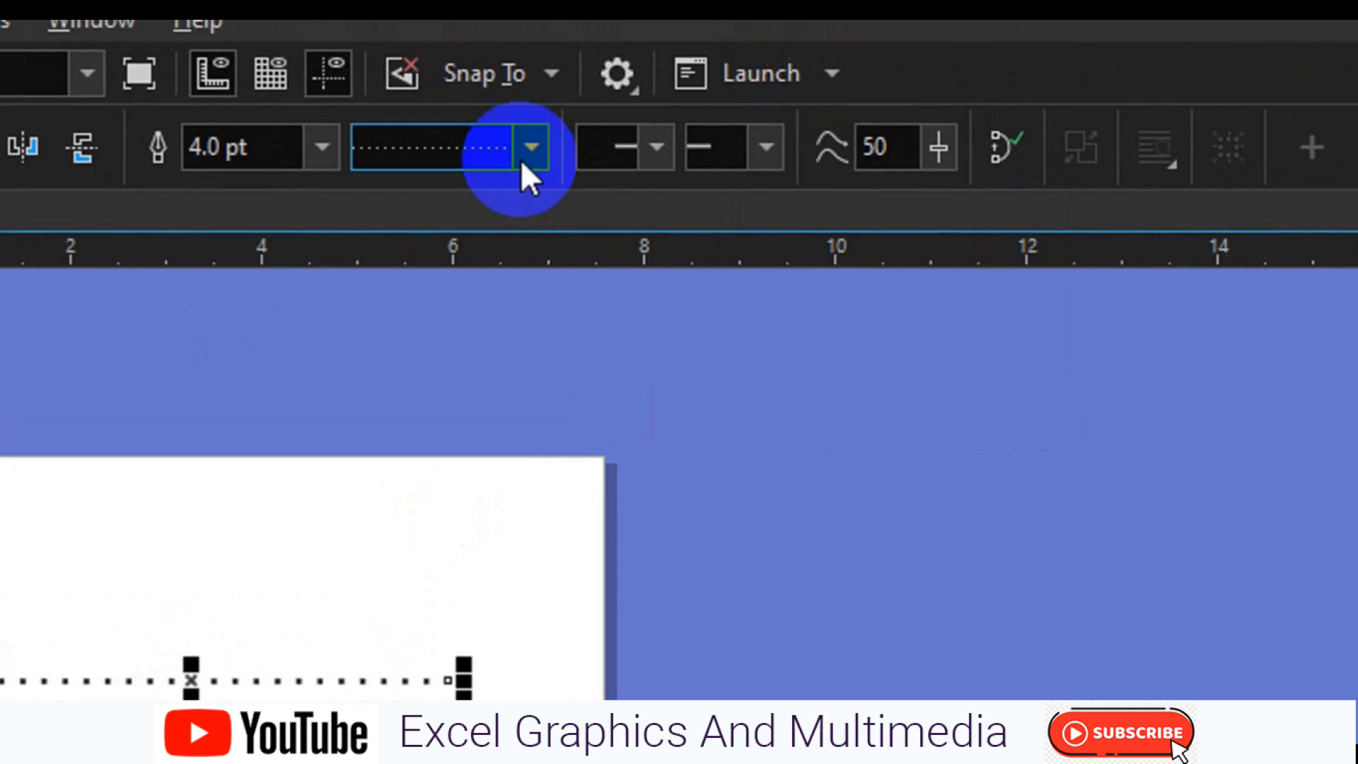
Change the line style to solid and set the outline width to 24 pt after trying 16 pt
click(528, 169)
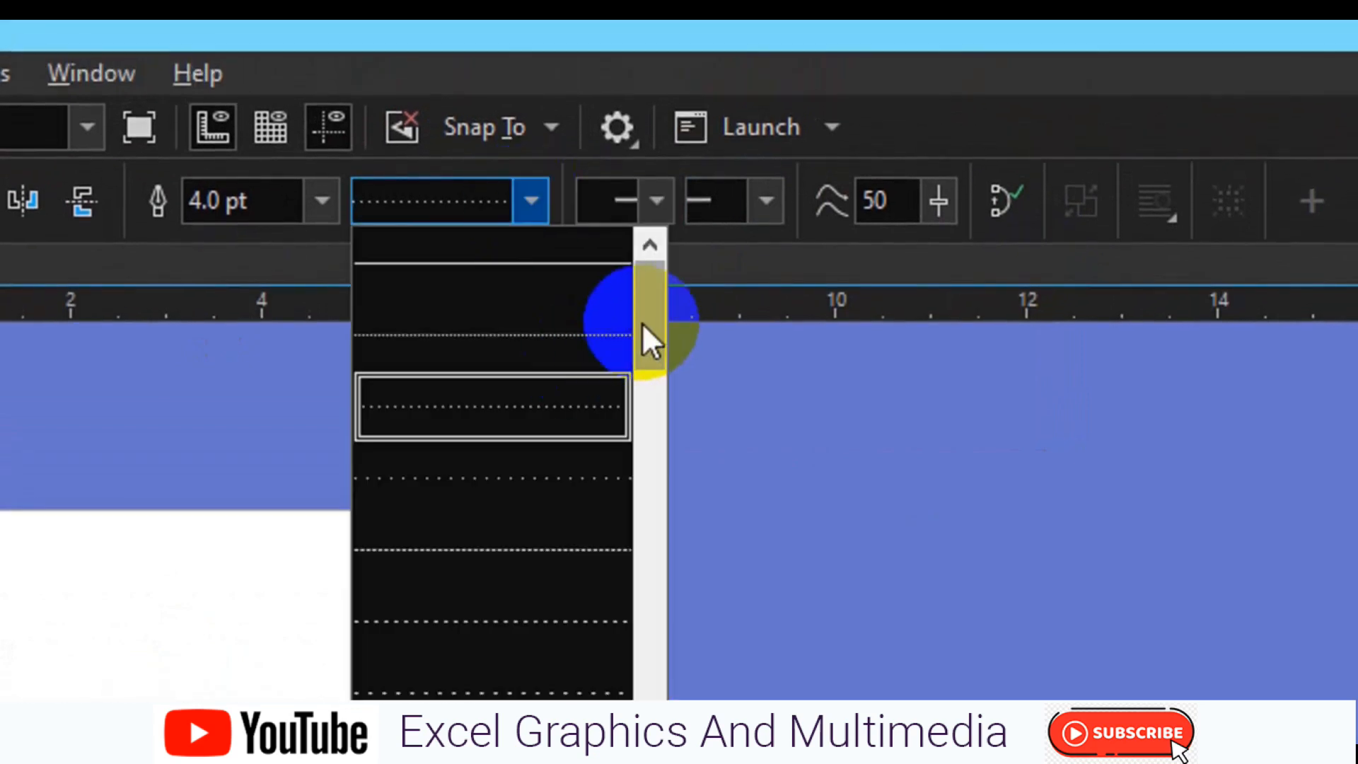
click(559, 261)
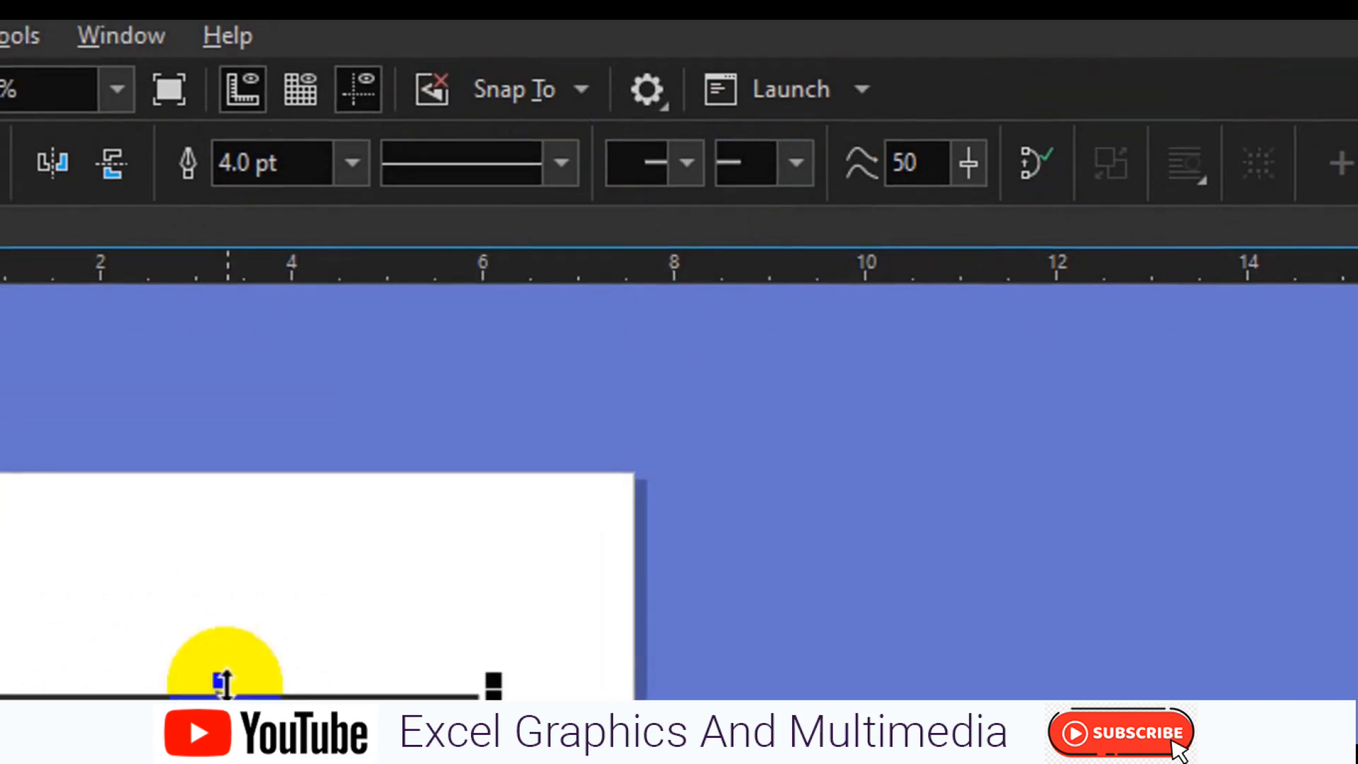
click(351, 162)
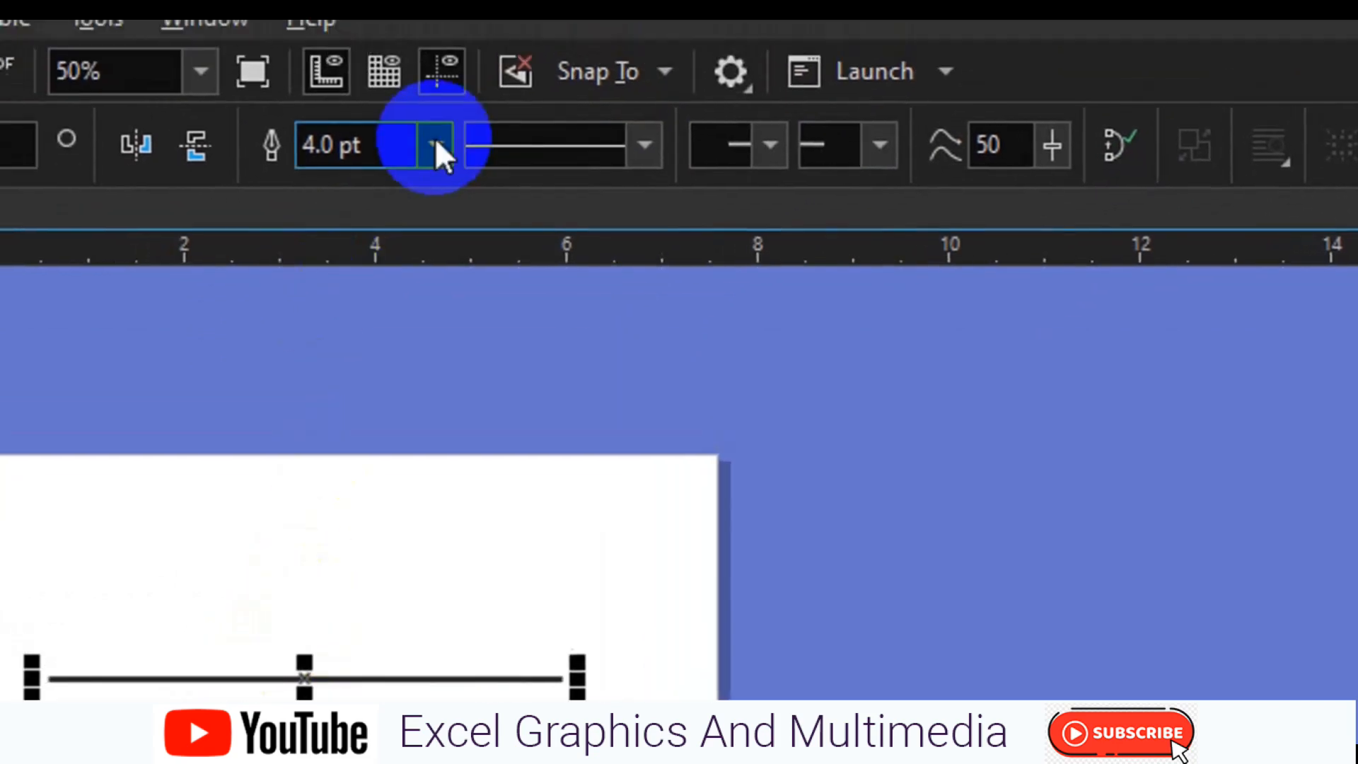
click(435, 127)
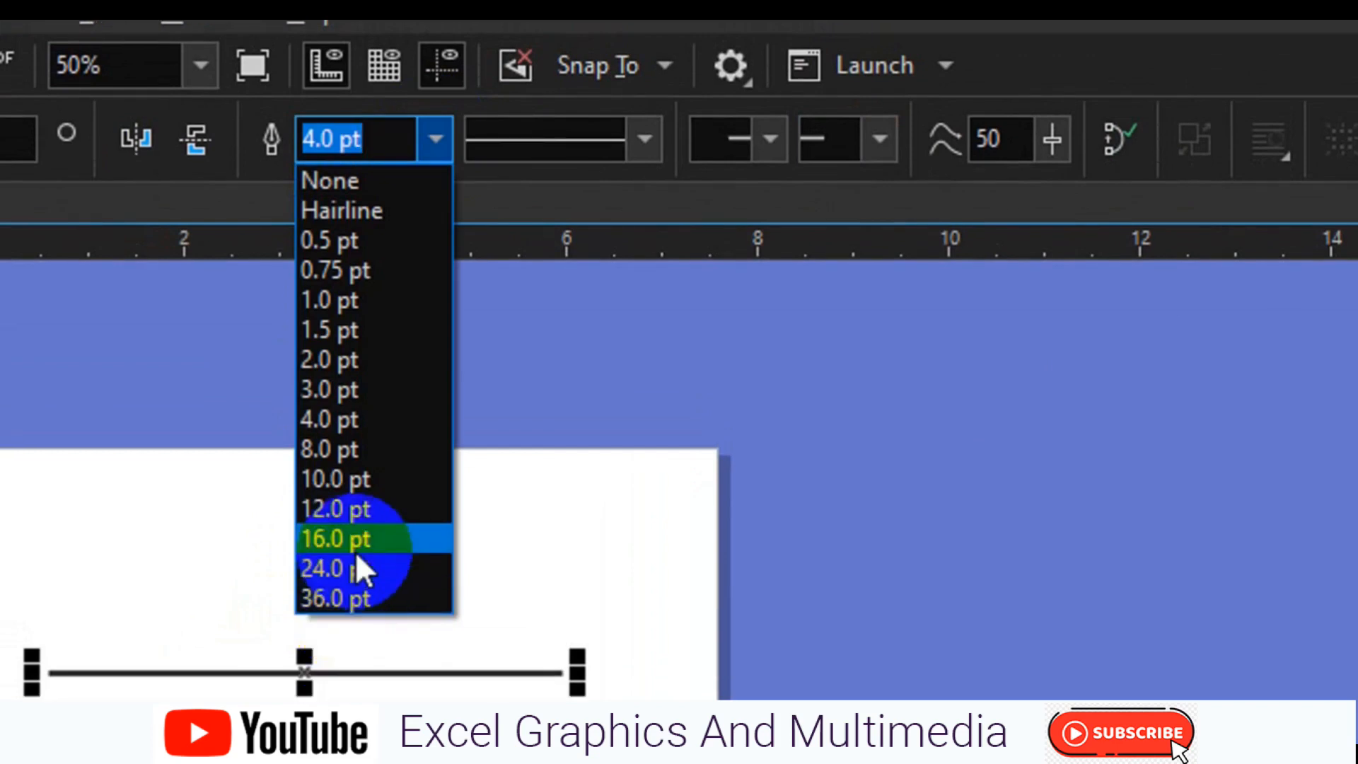
click(355, 550)
click(435, 139)
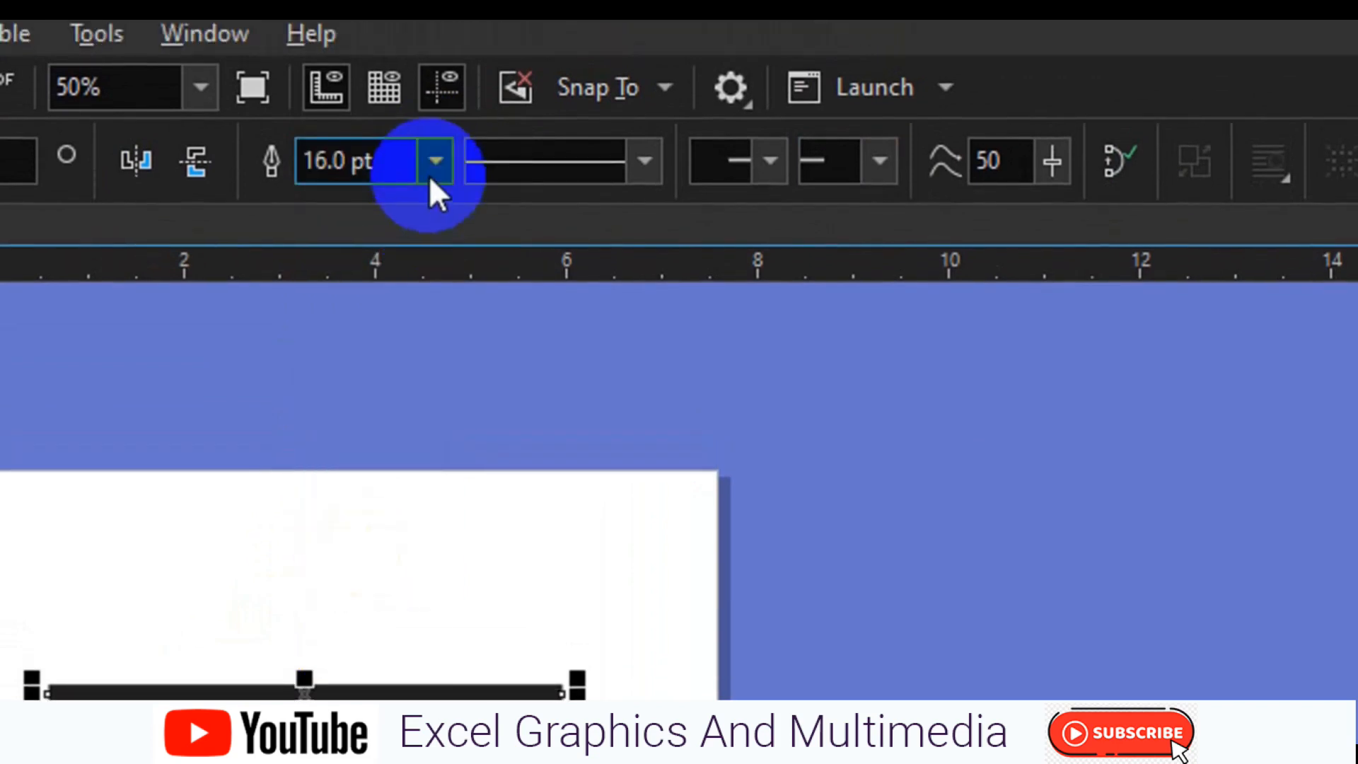
click(351, 574)
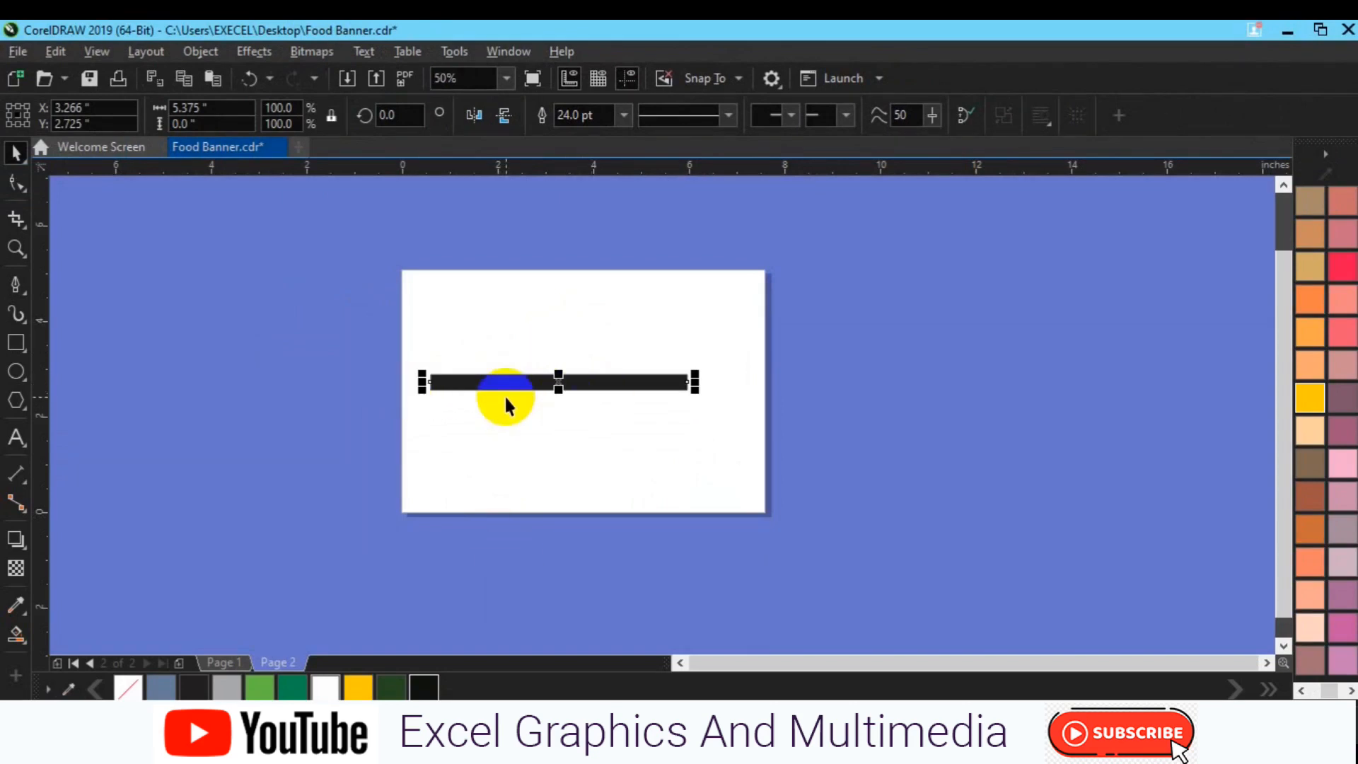
Open the Outline Pen settings for the thick line and enable Behind fill and Scale with object
scroll(503, 393, up, 2)
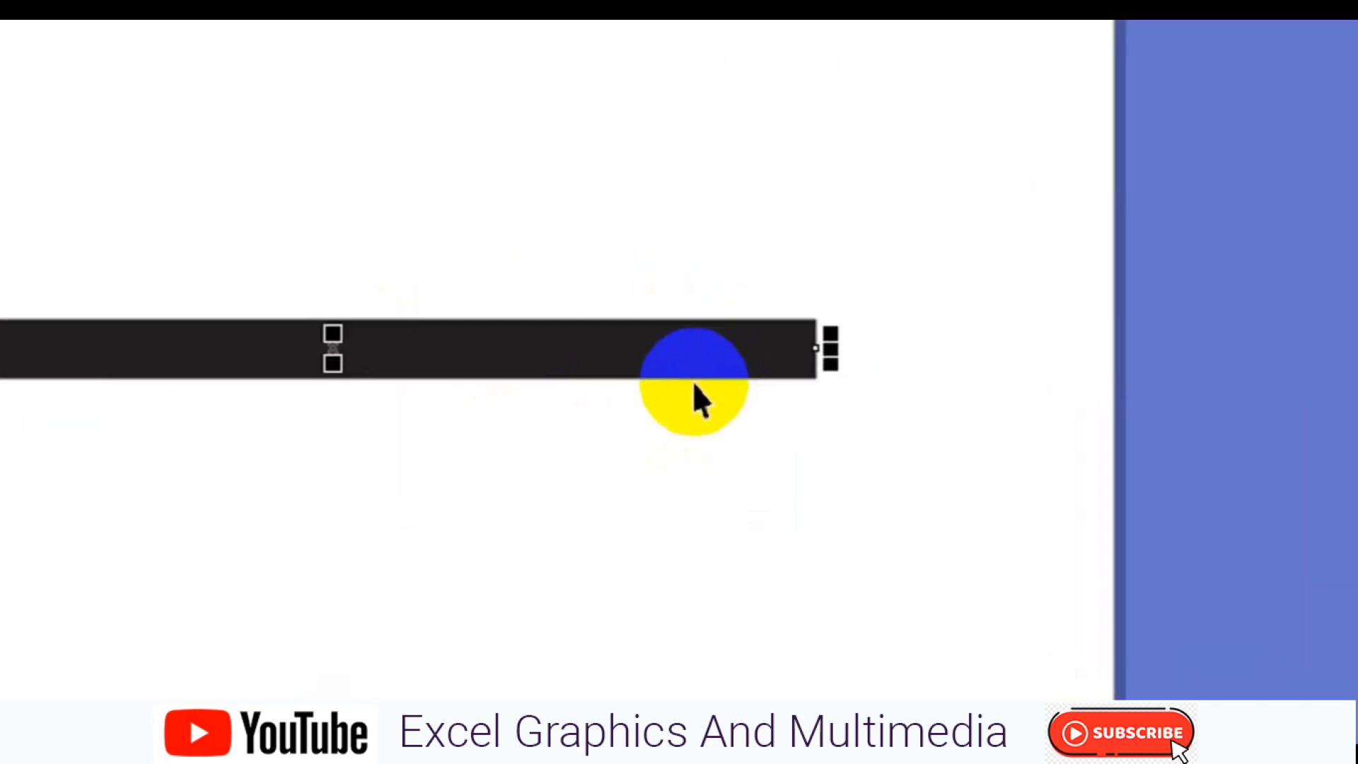
click(847, 453)
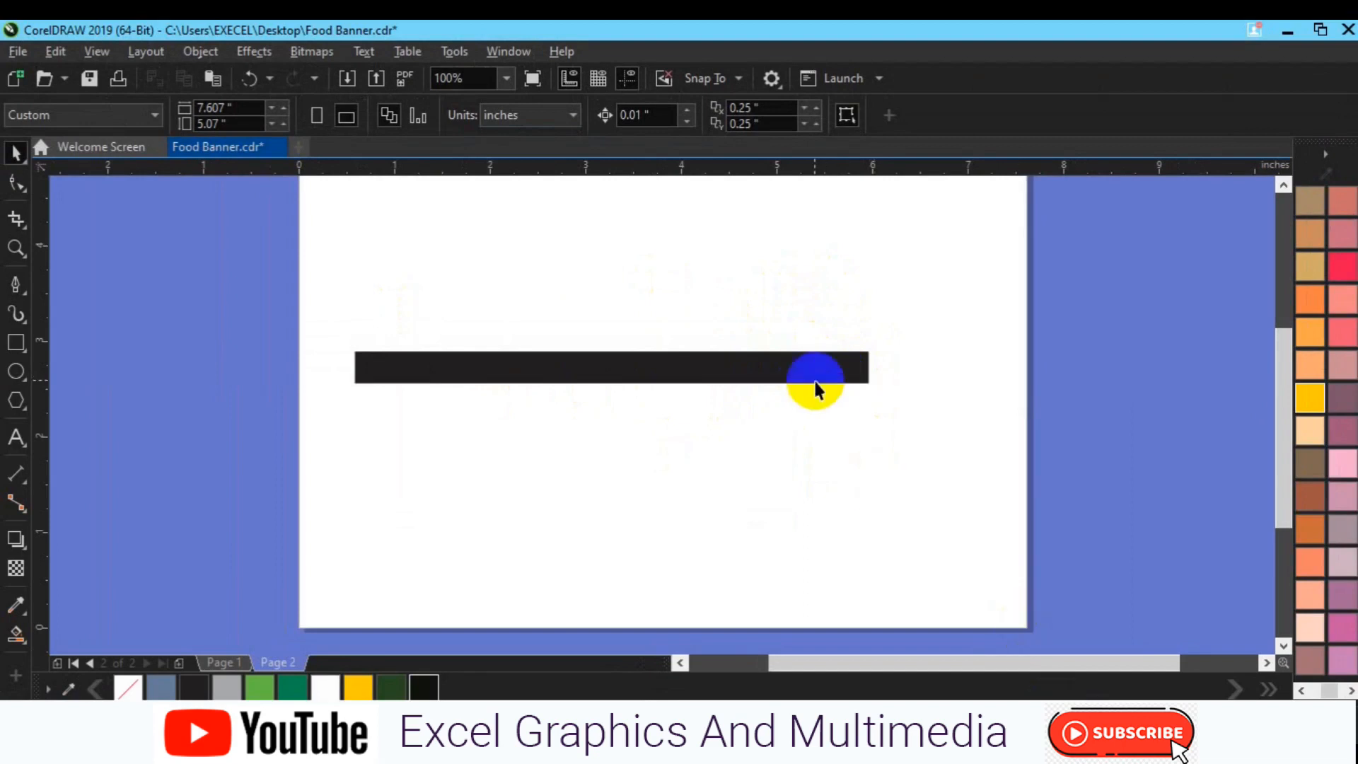
click(813, 379)
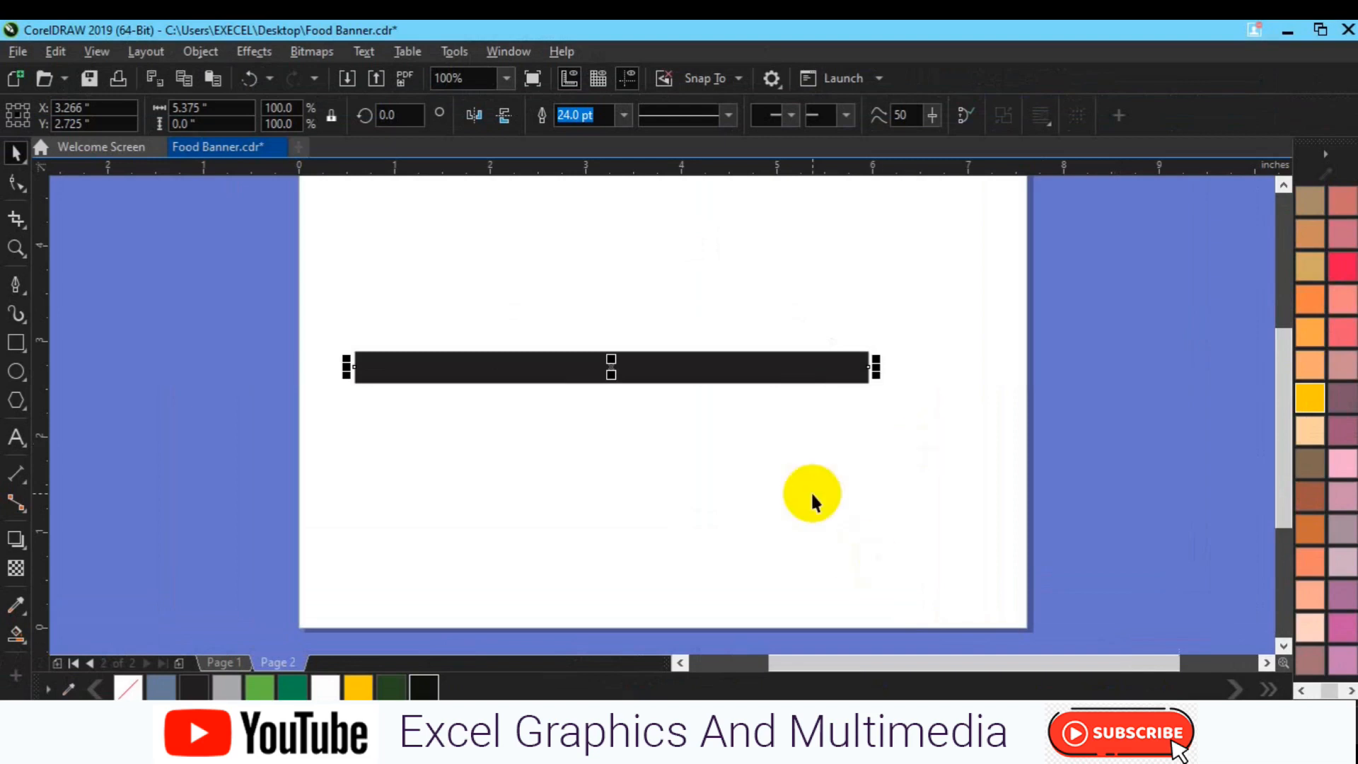
key(F12)
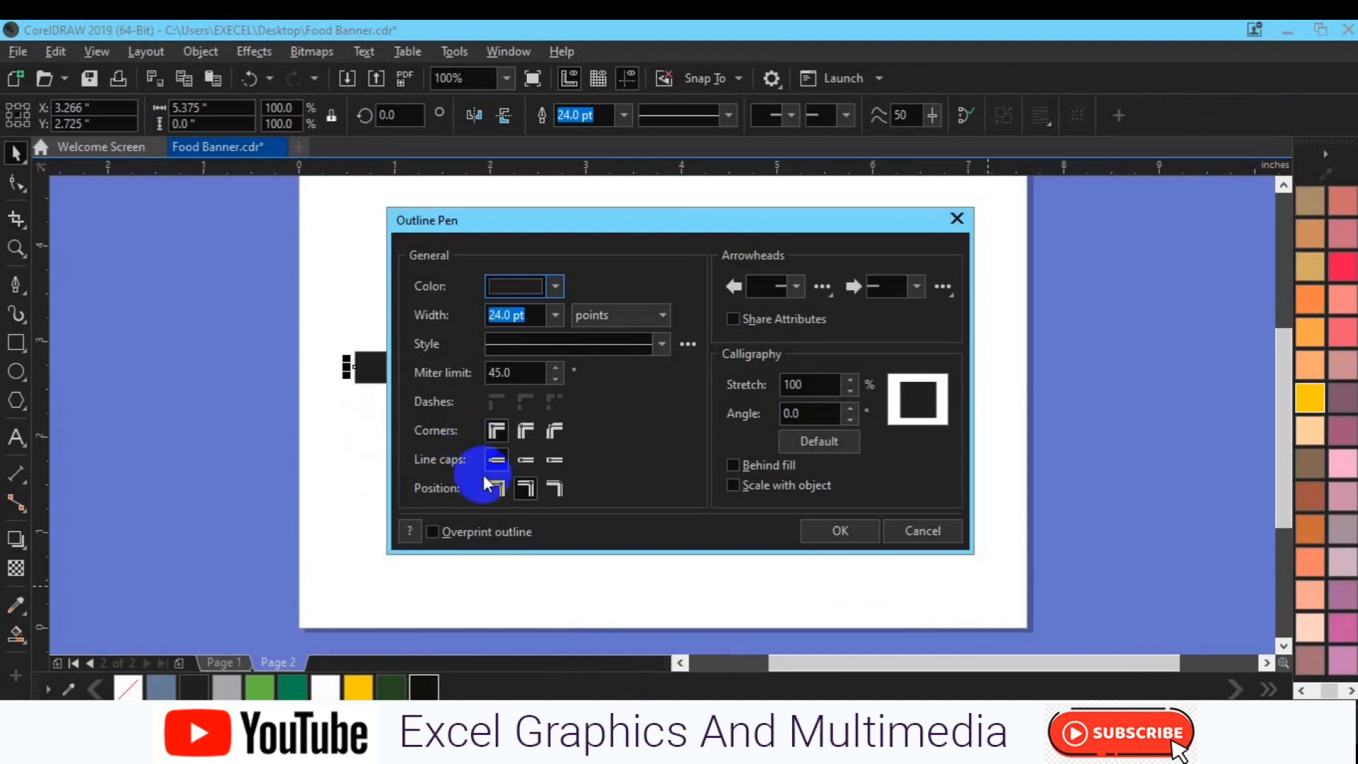
click(522, 463)
click(497, 460)
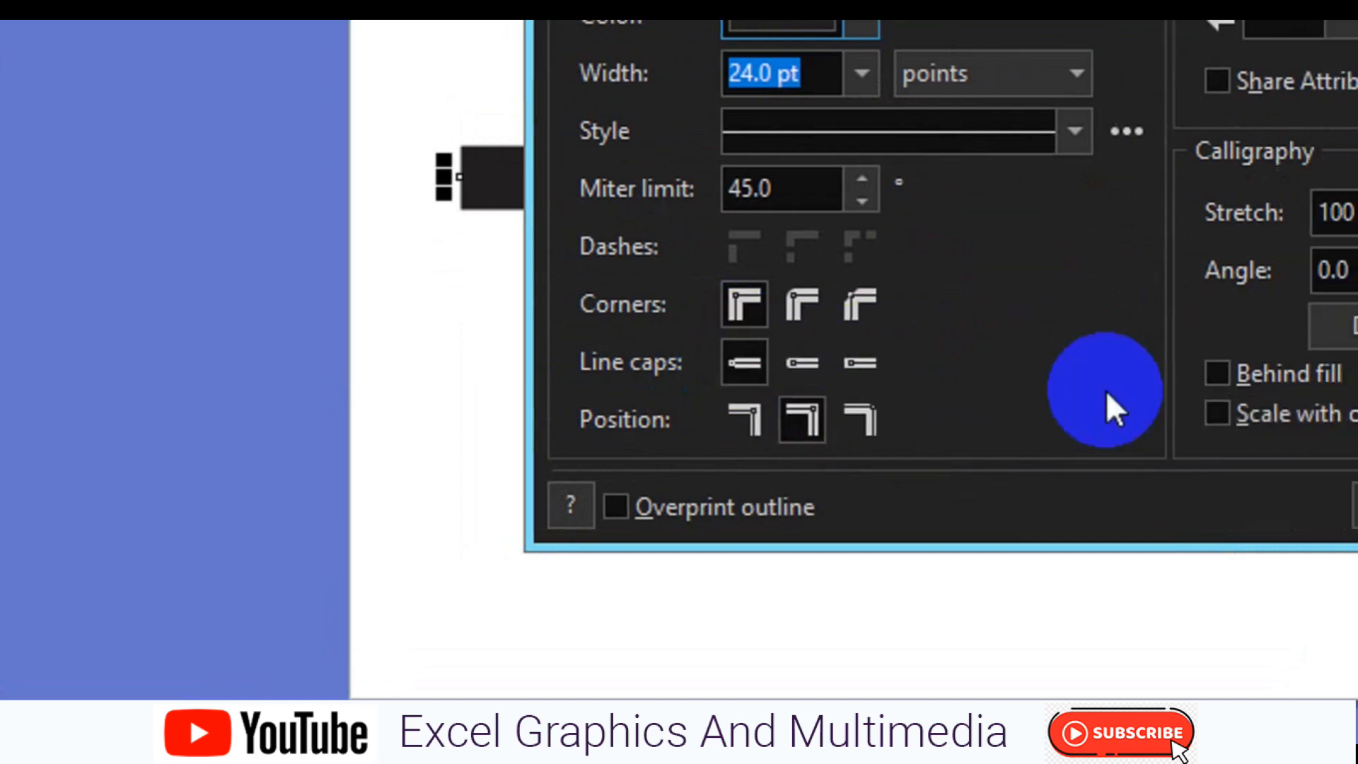
click(1094, 381)
click(1030, 417)
click(1020, 418)
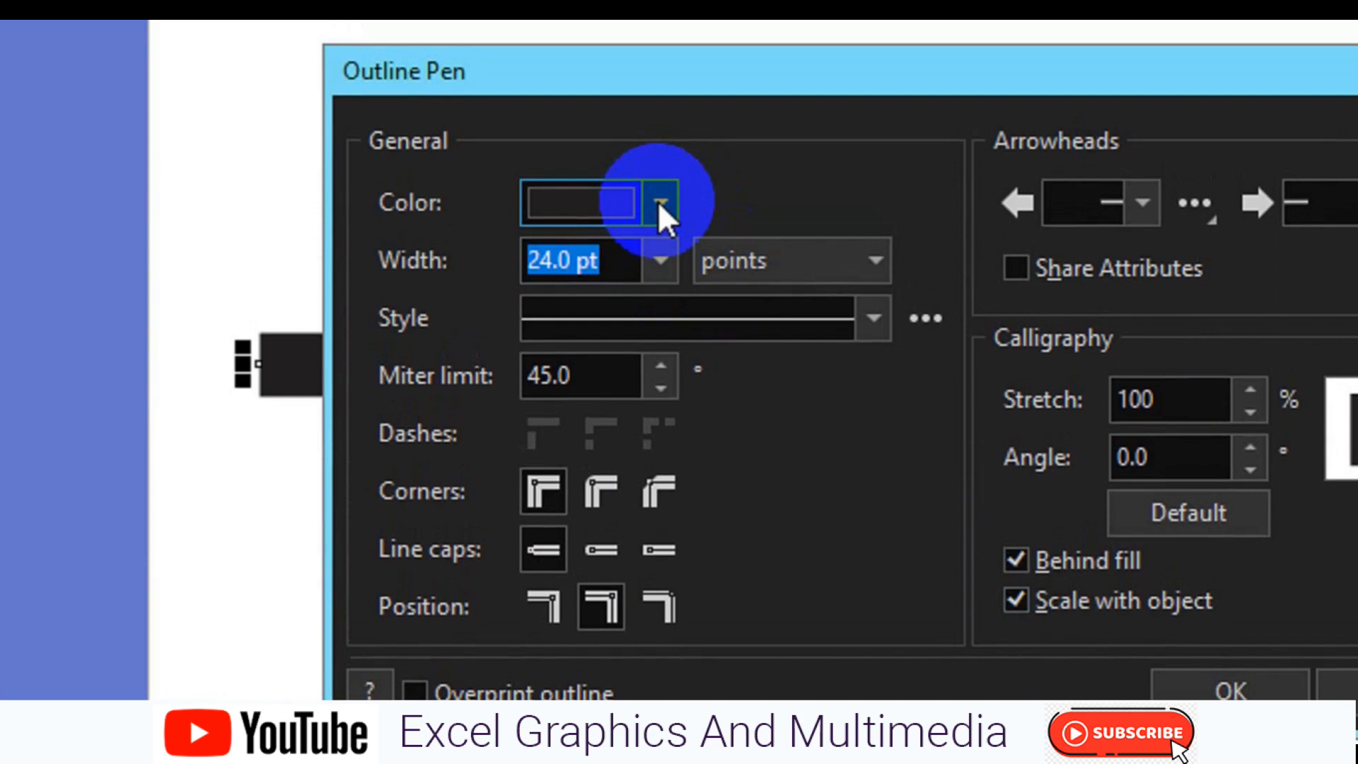
Set the line's outline color to a pink with CMYK values 24, 88, 38, 2
click(659, 202)
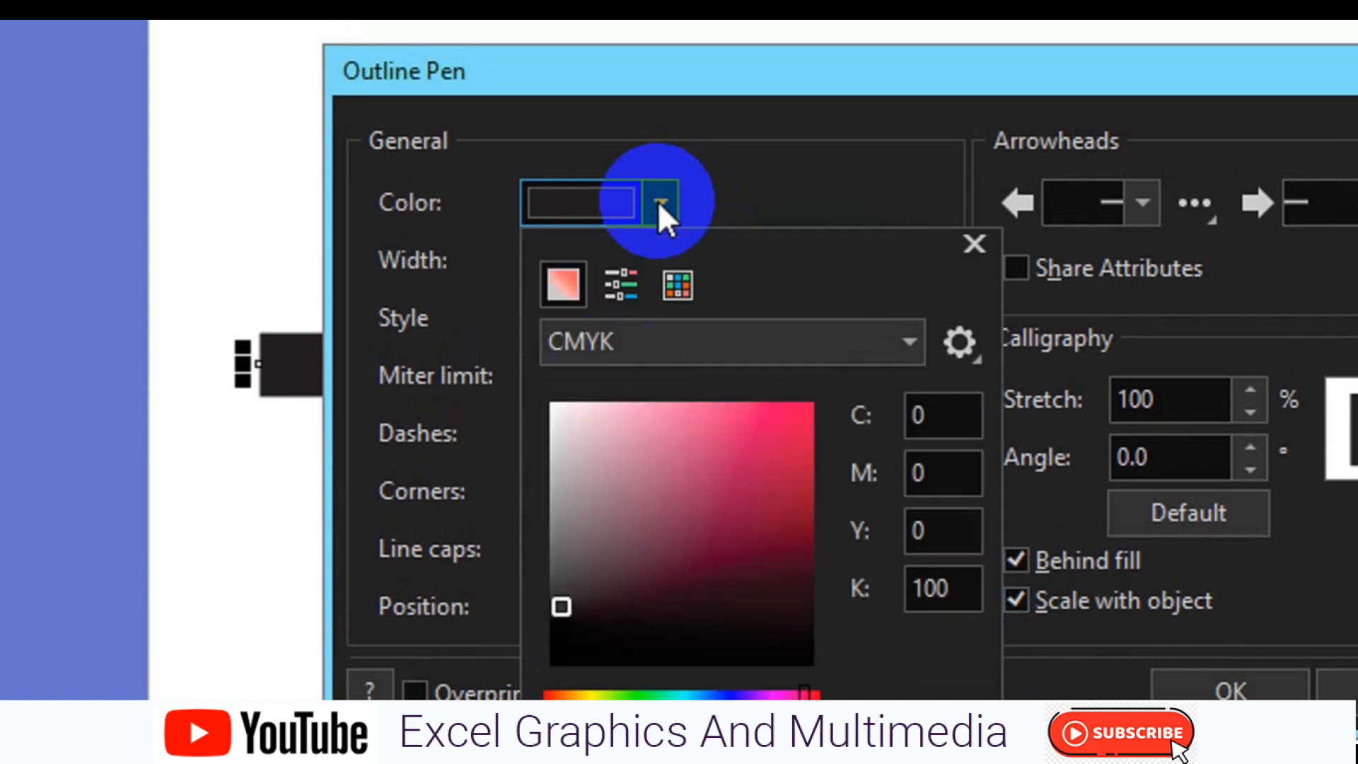
click(706, 470)
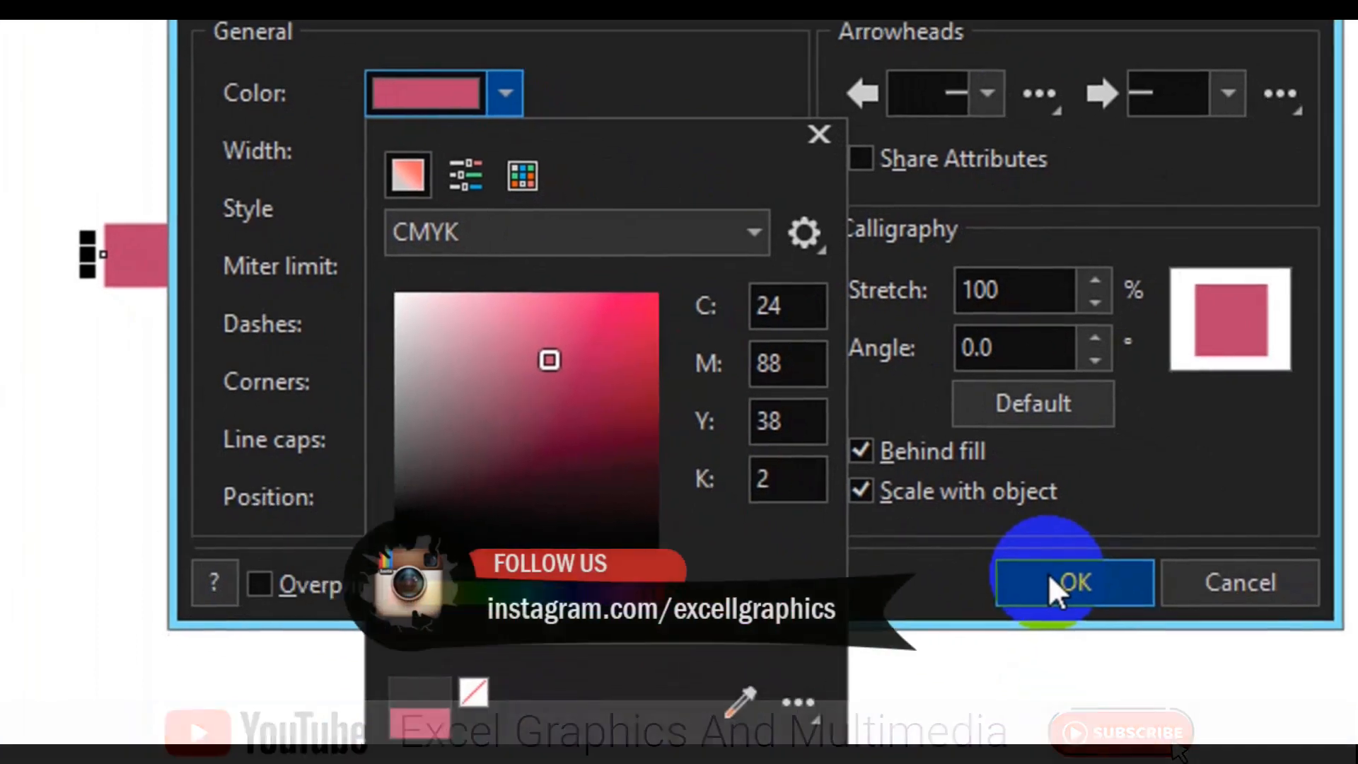
click(1107, 608)
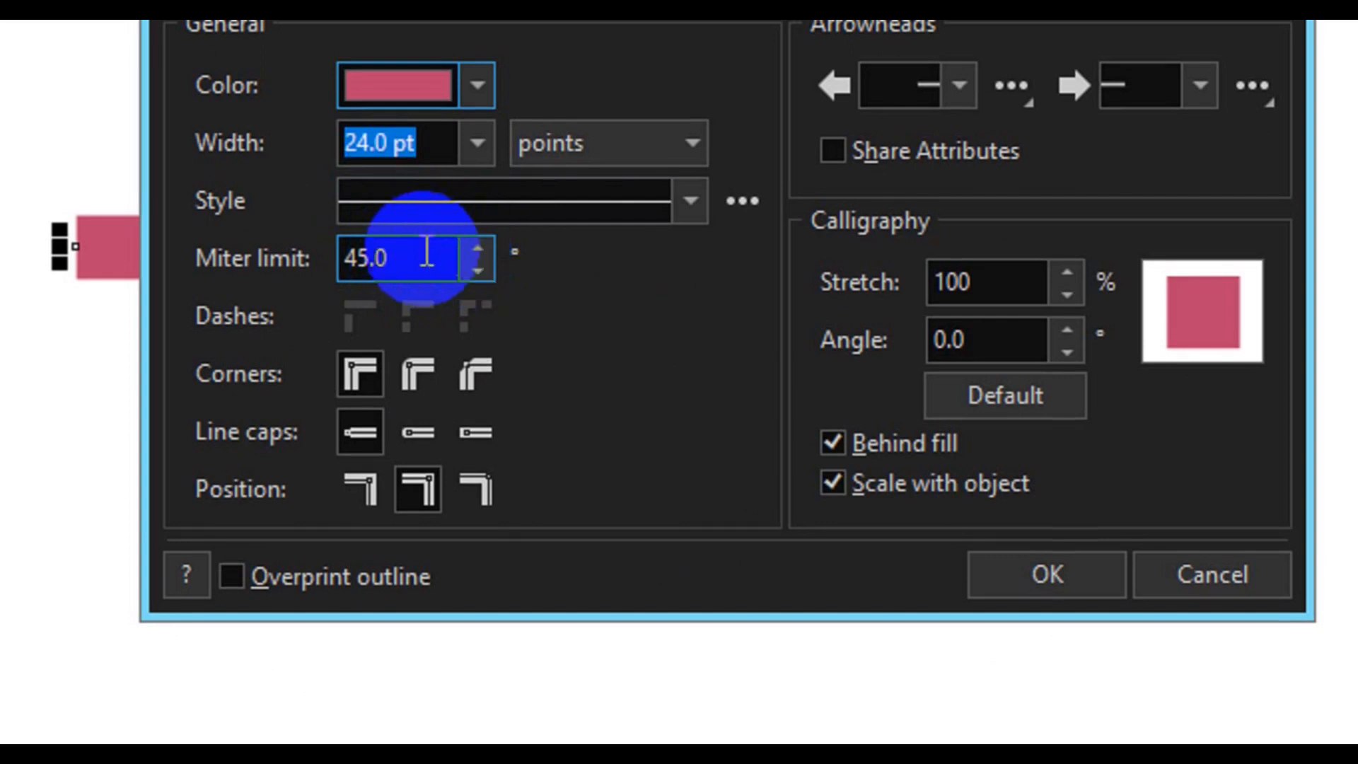
Set the outline's miter limit to 100 degrees and apply the Outline Pen settings
drag(424, 255, 333, 264)
text(100)
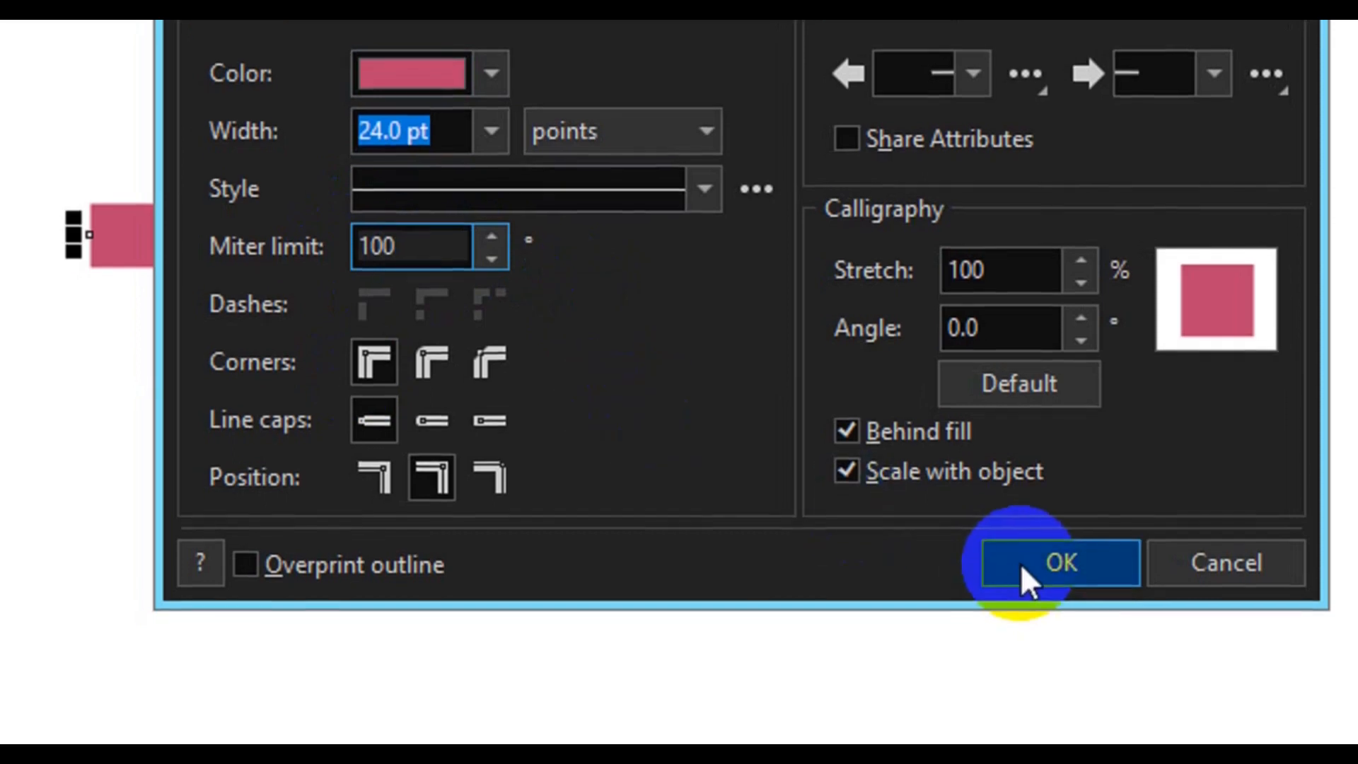
click(1022, 570)
click(1021, 571)
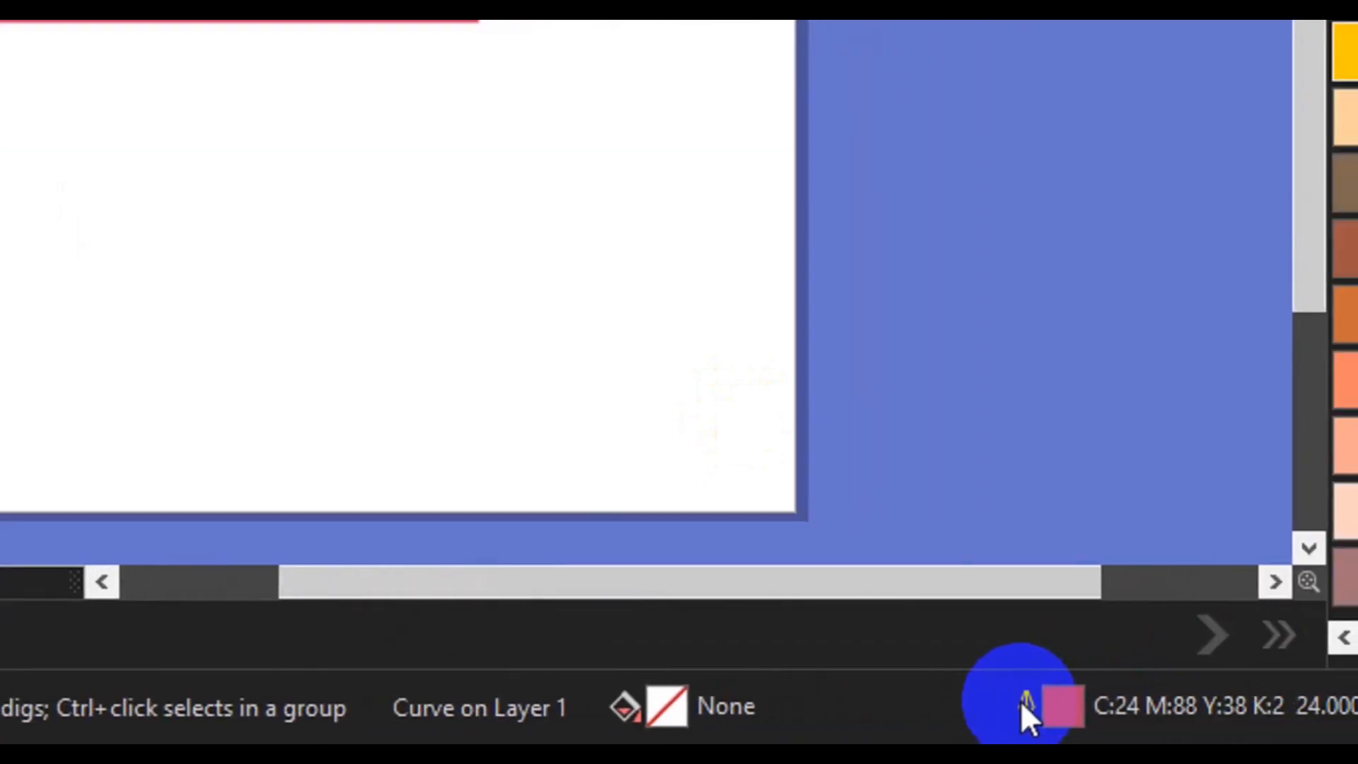
Open the Outline Pen settings for the pink line and give it round line caps
double_click(1025, 703)
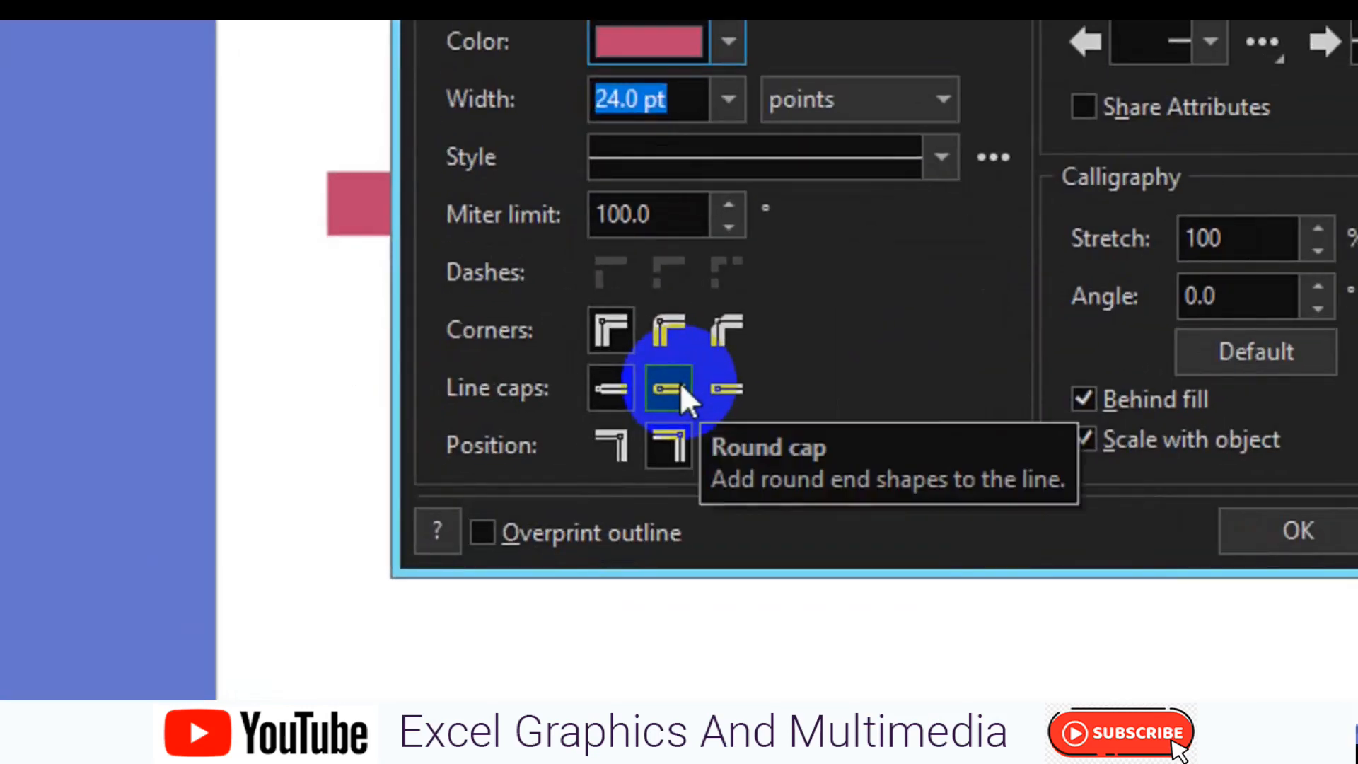
click(680, 387)
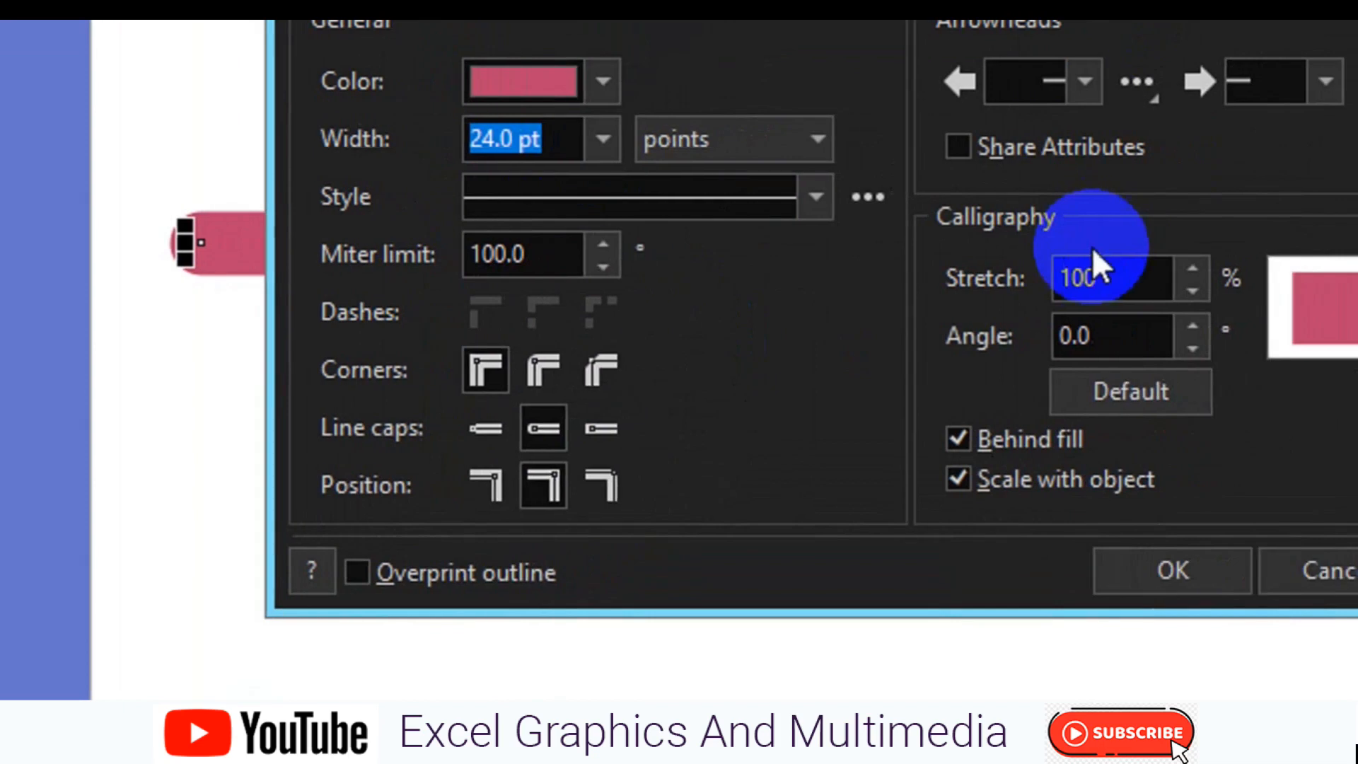
Look through the width units, try a dashed outline style and return to the solid style
click(710, 149)
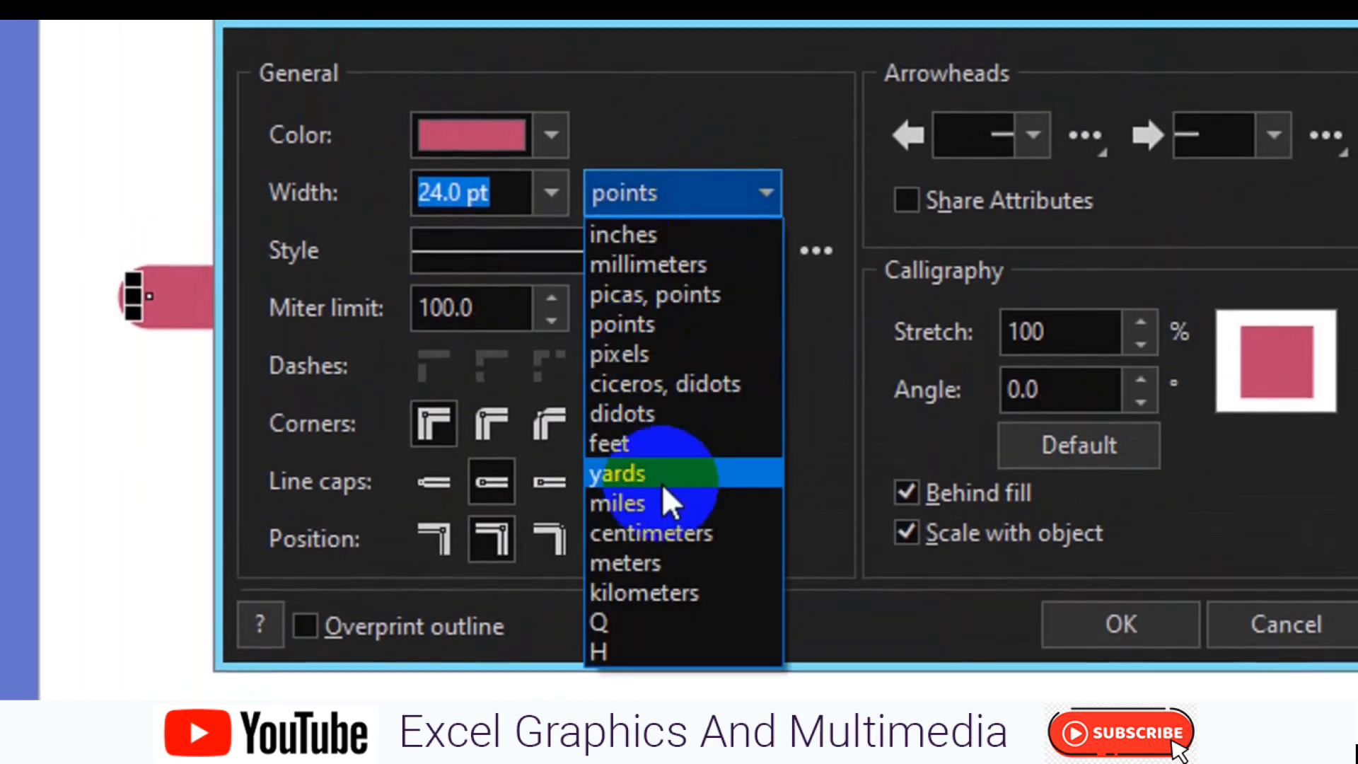
click(493, 234)
click(509, 253)
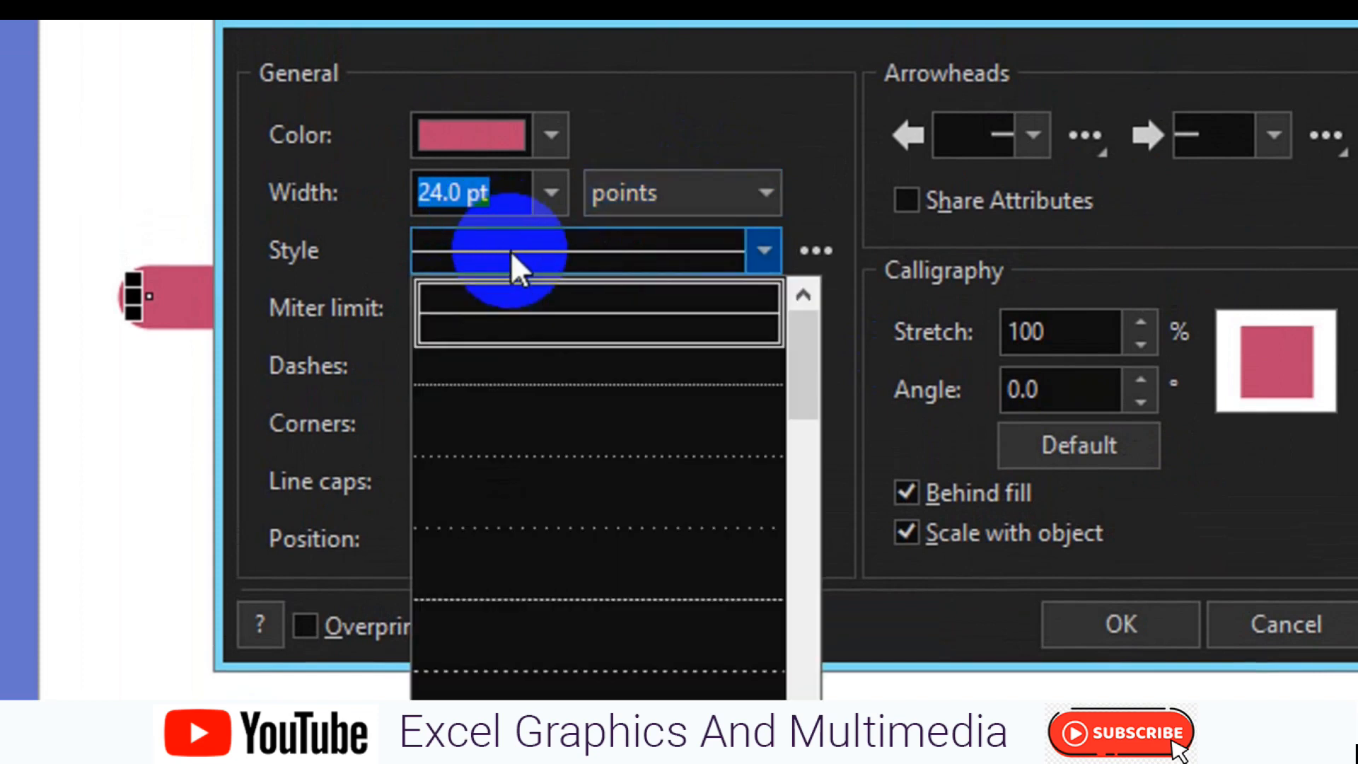
click(592, 573)
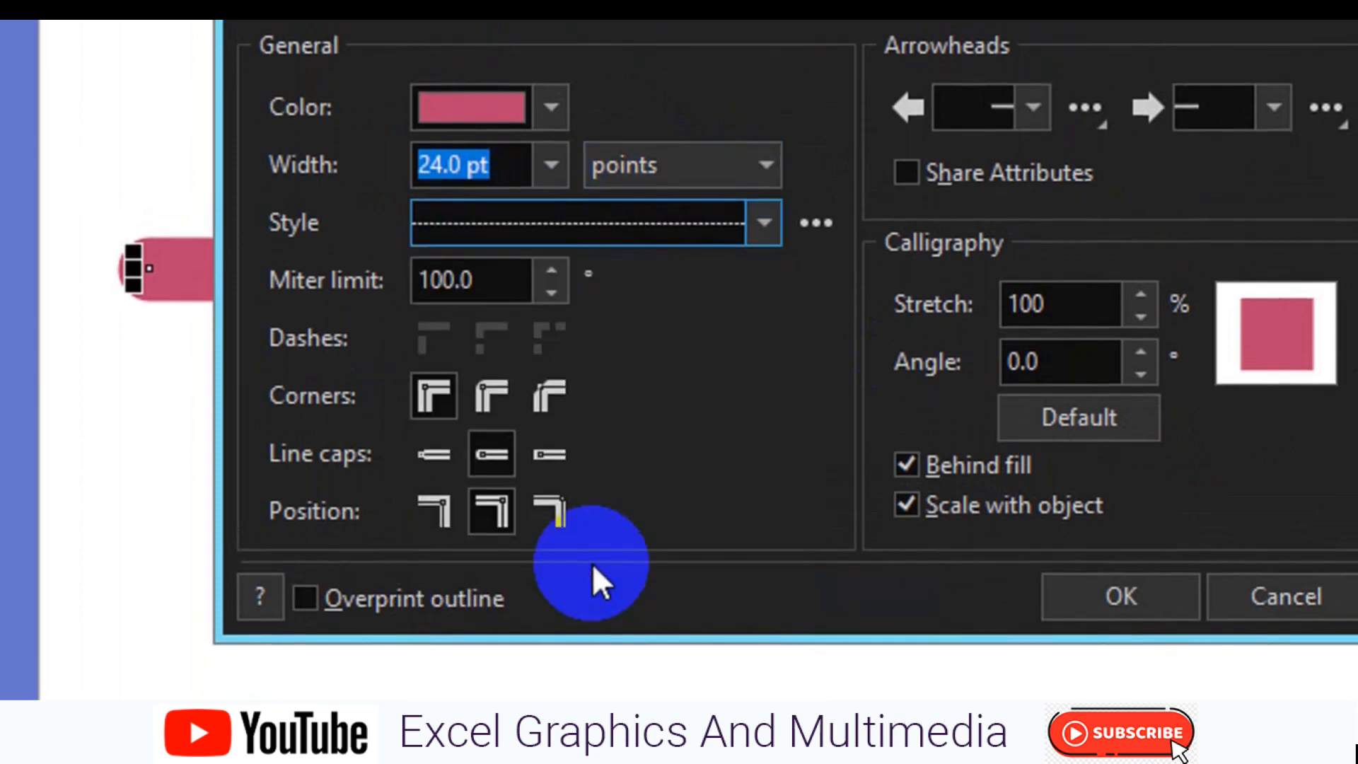
click(762, 225)
click(654, 287)
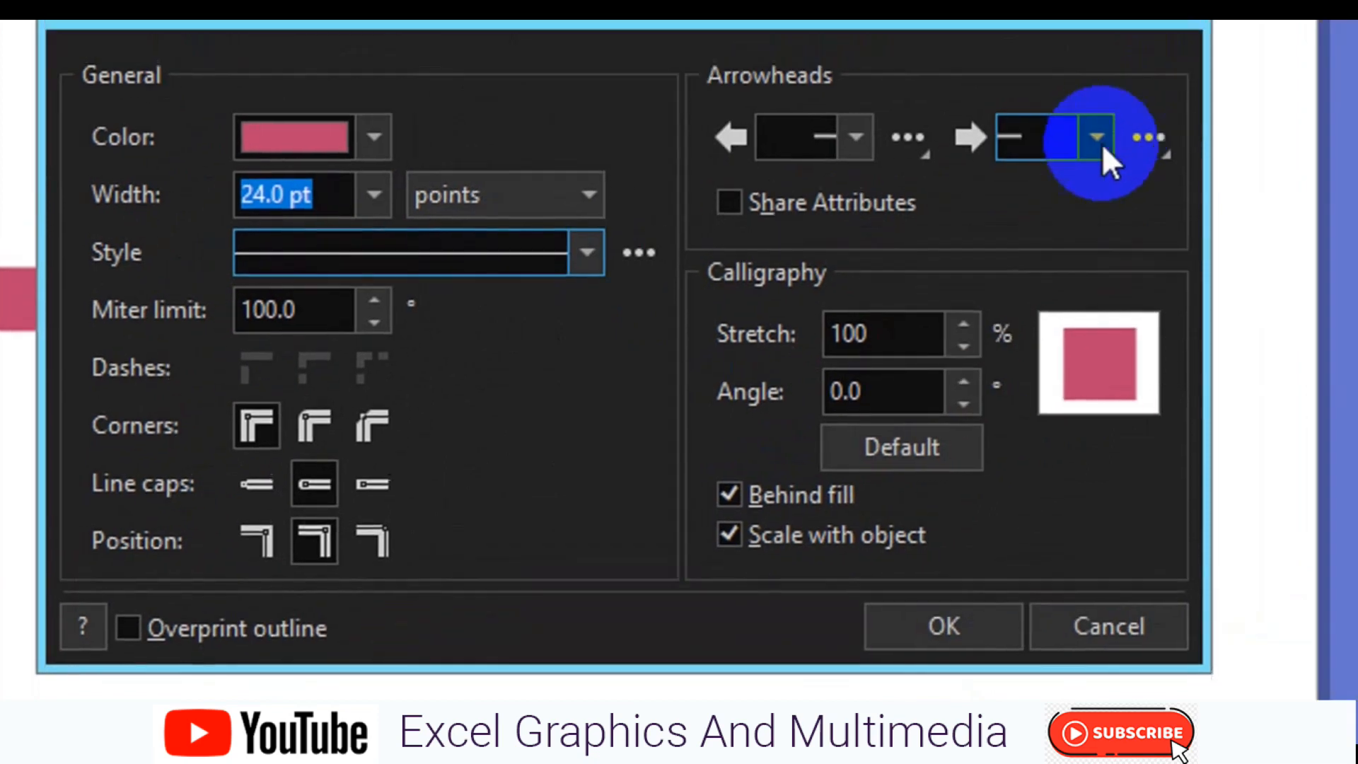
Add the crossed-circle target arrowhead to the end of the line and apply the Outline Pen settings
click(1277, 111)
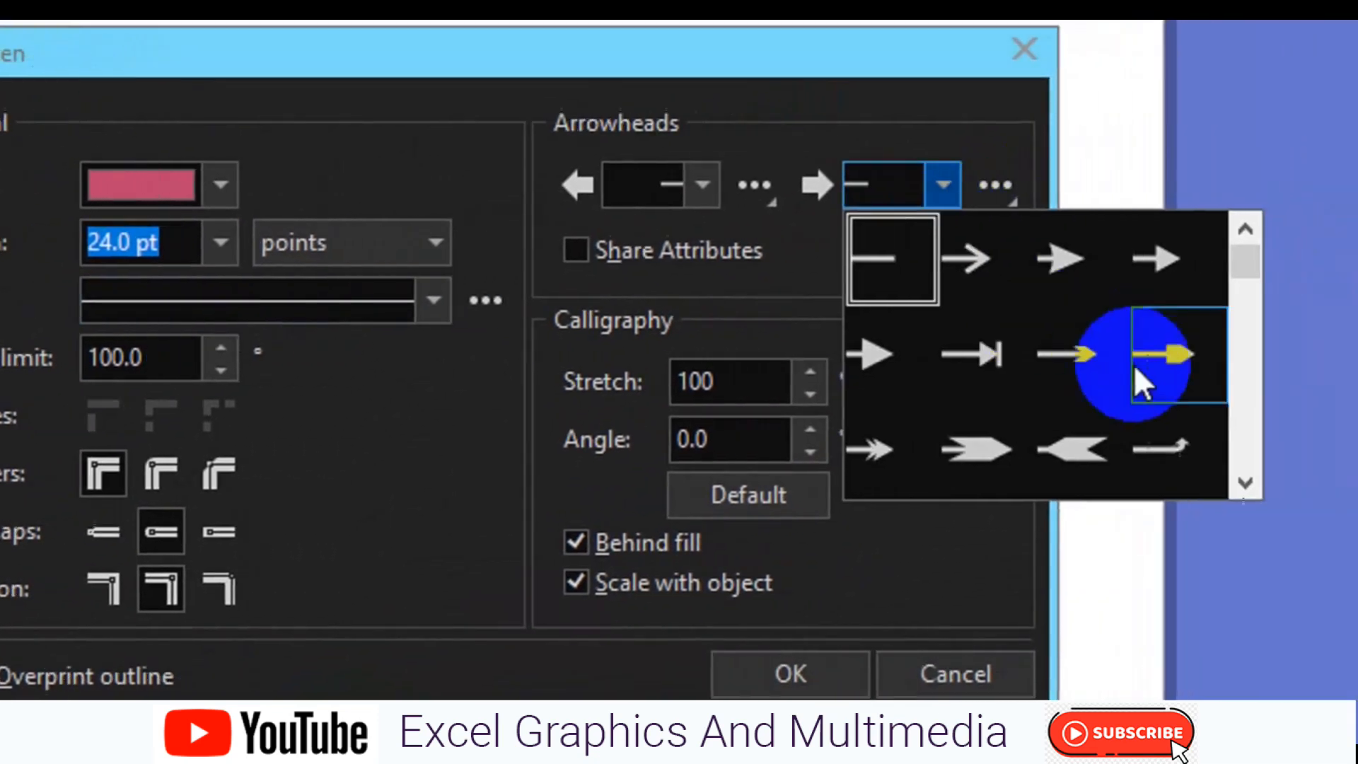
click(1080, 457)
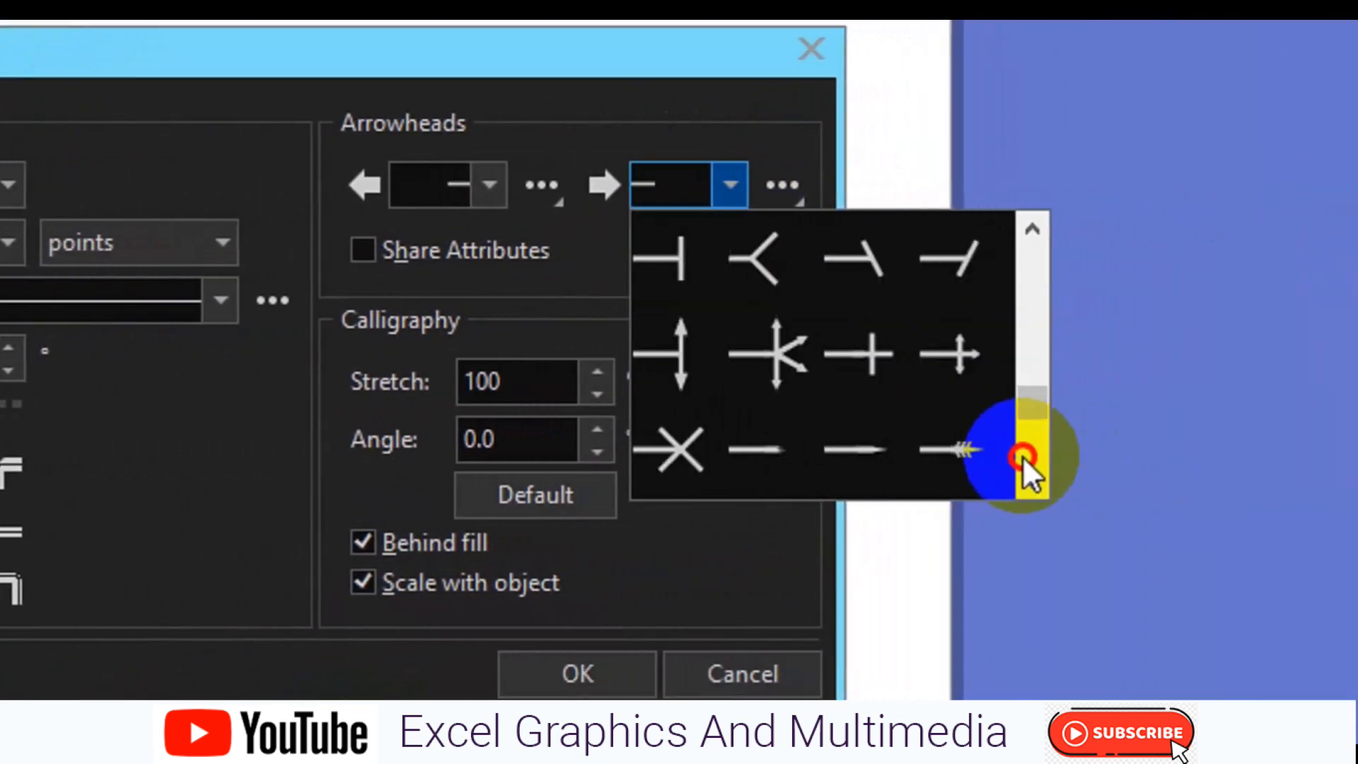
click(842, 378)
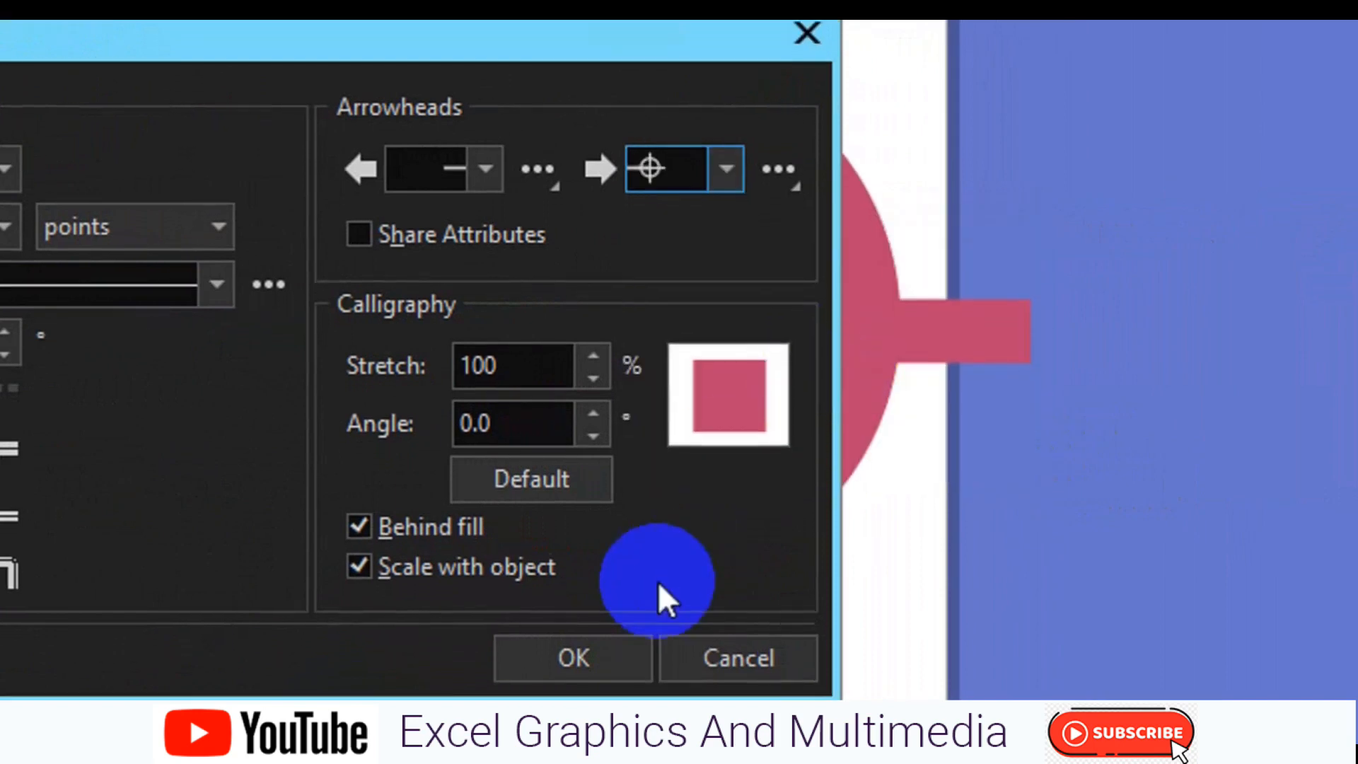
click(361, 529)
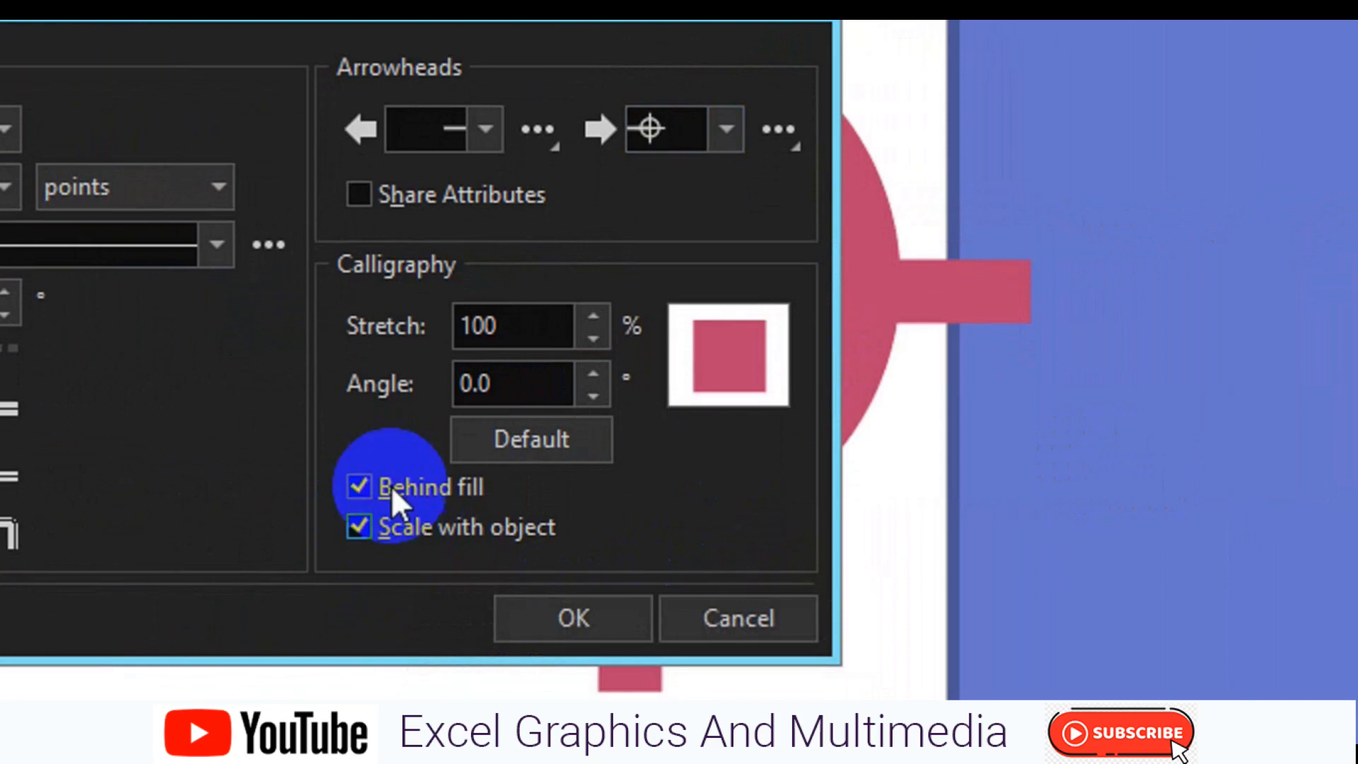
click(580, 619)
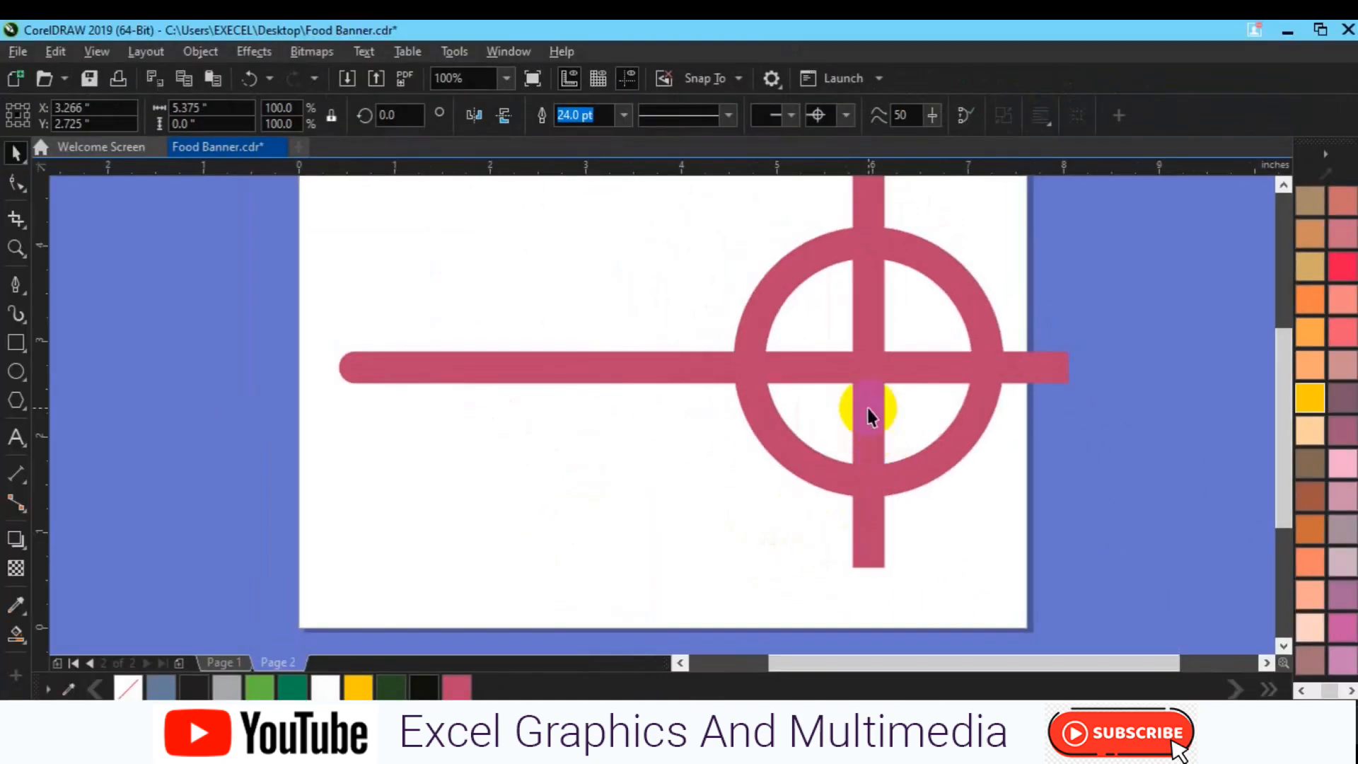
Move the line with the target arrowhead so its center sits at about X 2.66, Y 2.30 inches
key(Escape)
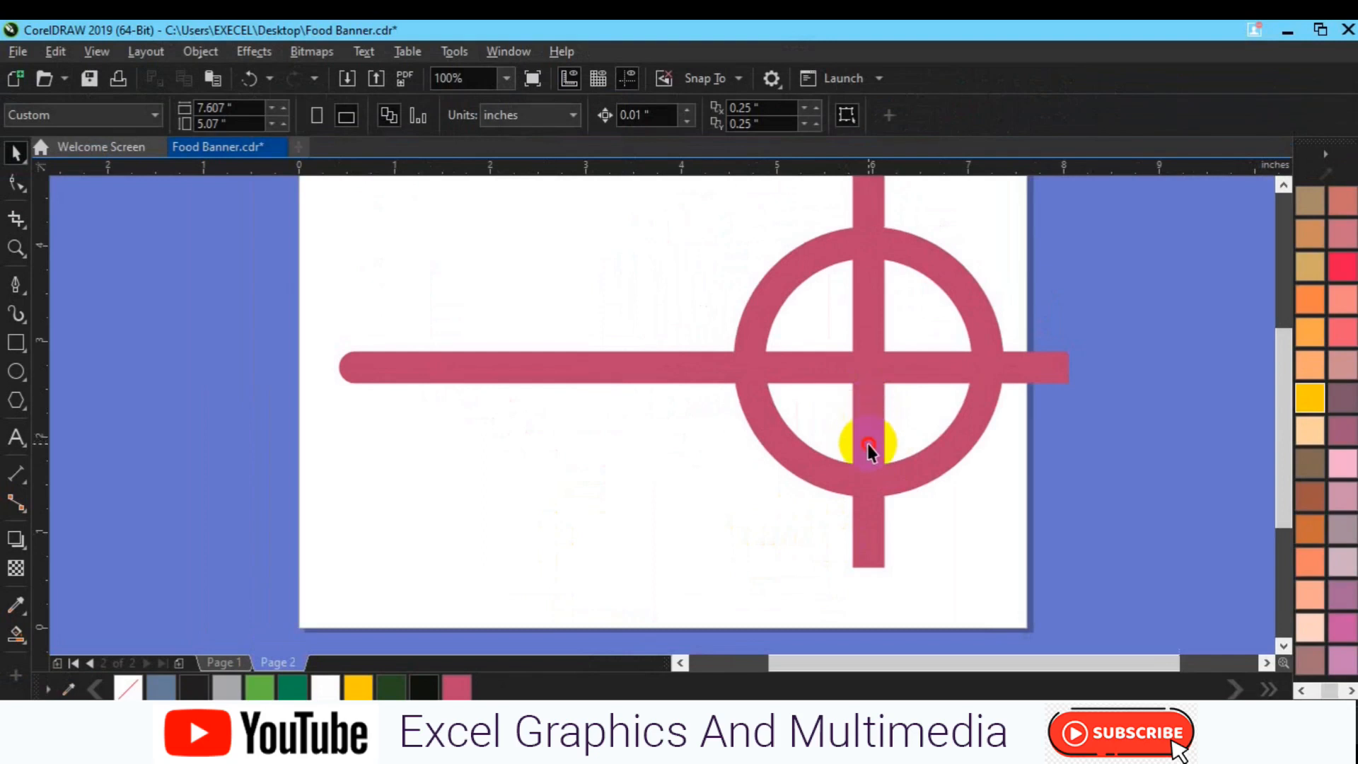
click(835, 359)
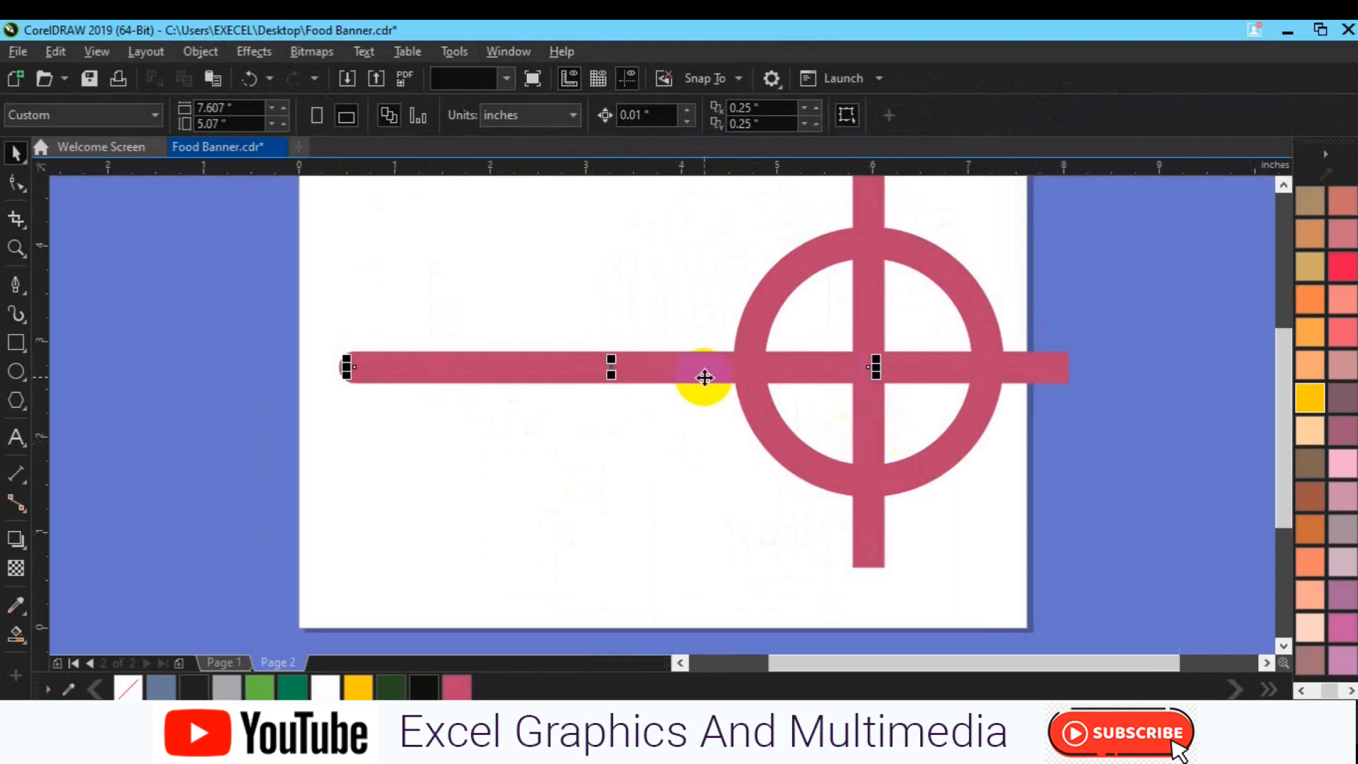
drag(704, 377, 638, 460)
click(708, 418)
drag(708, 418, 710, 403)
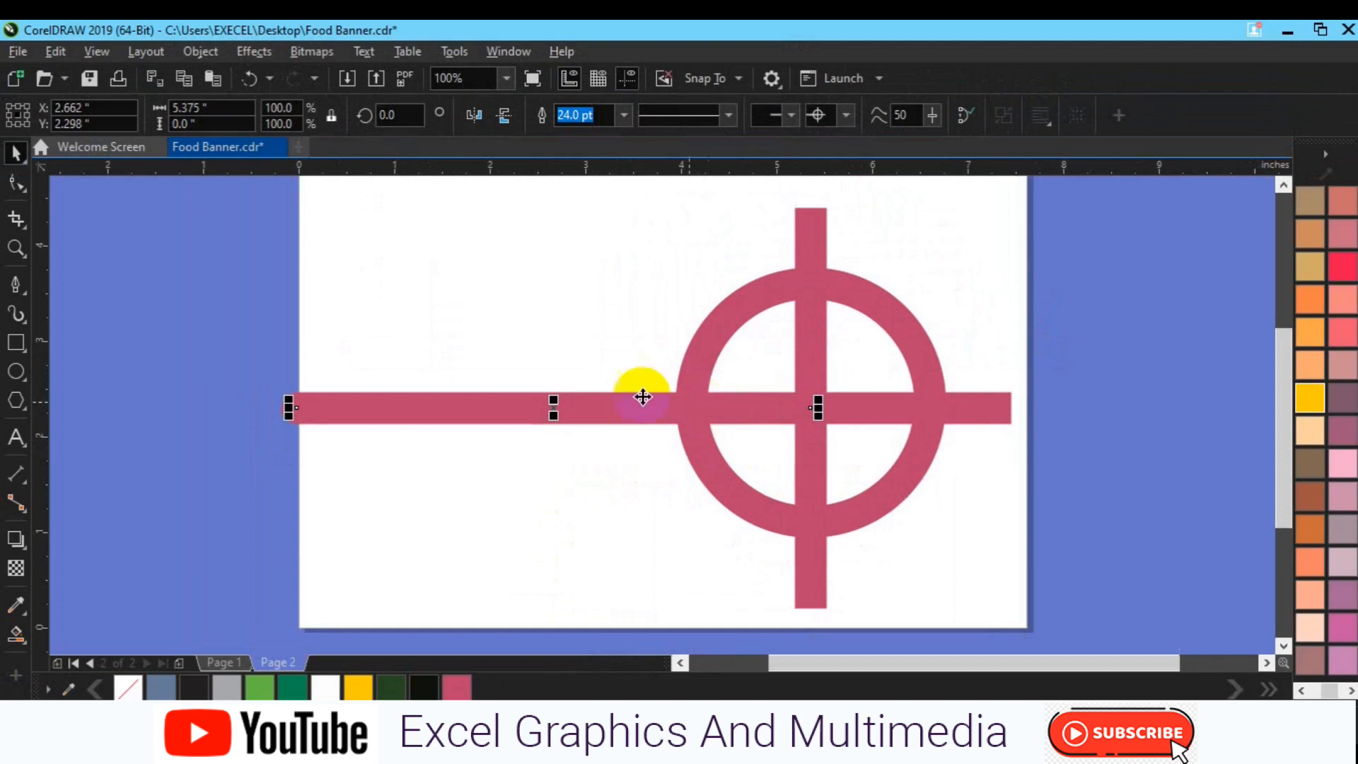
click(529, 478)
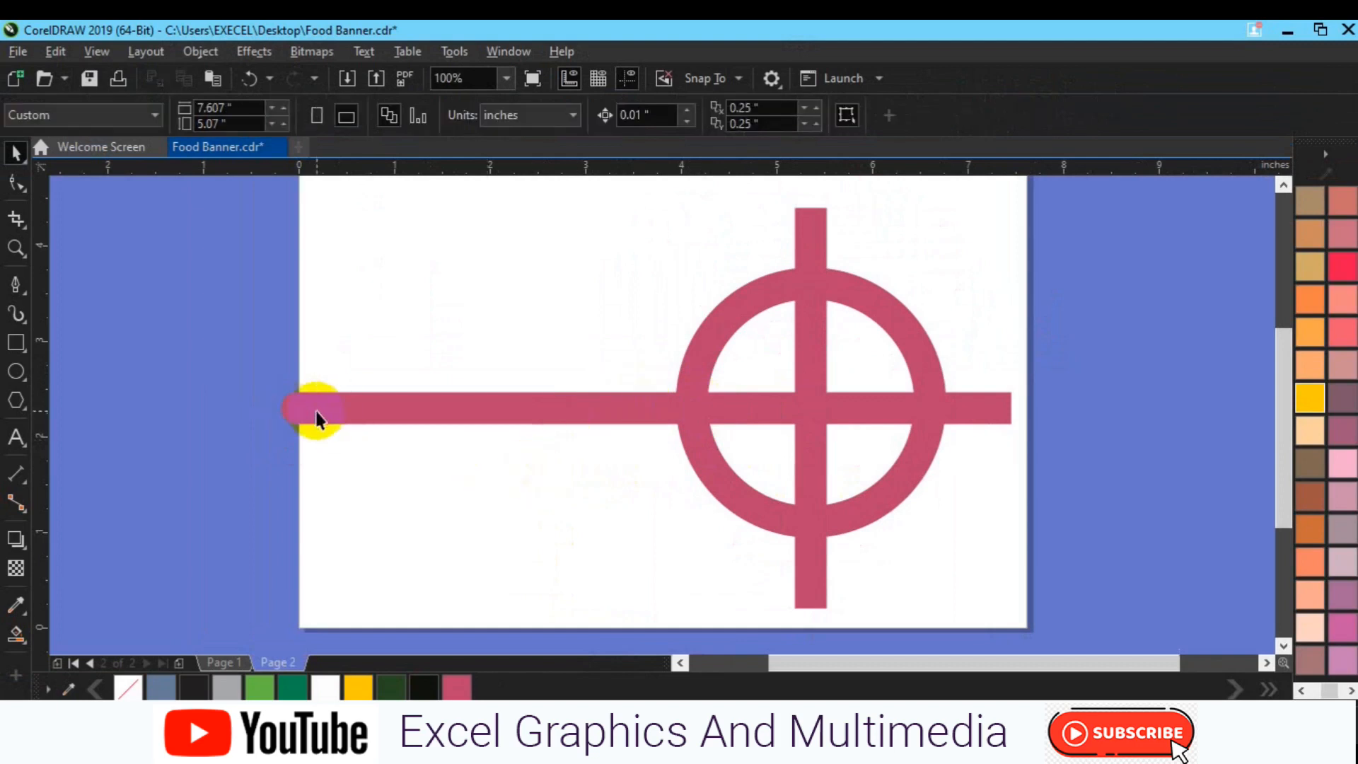
Set the line's end arrowhead to none and move the line's center to about X 3.40, Y 2.35 inches
click(800, 423)
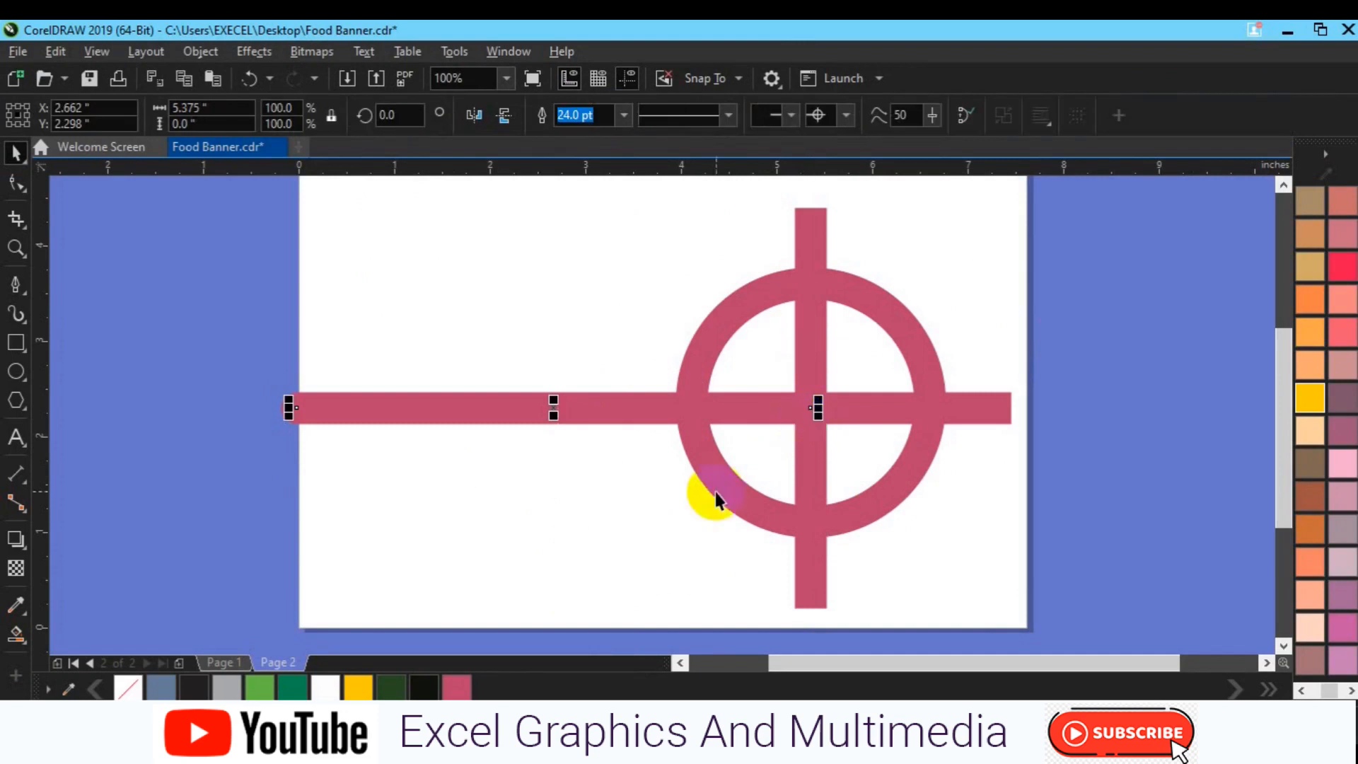
click(846, 128)
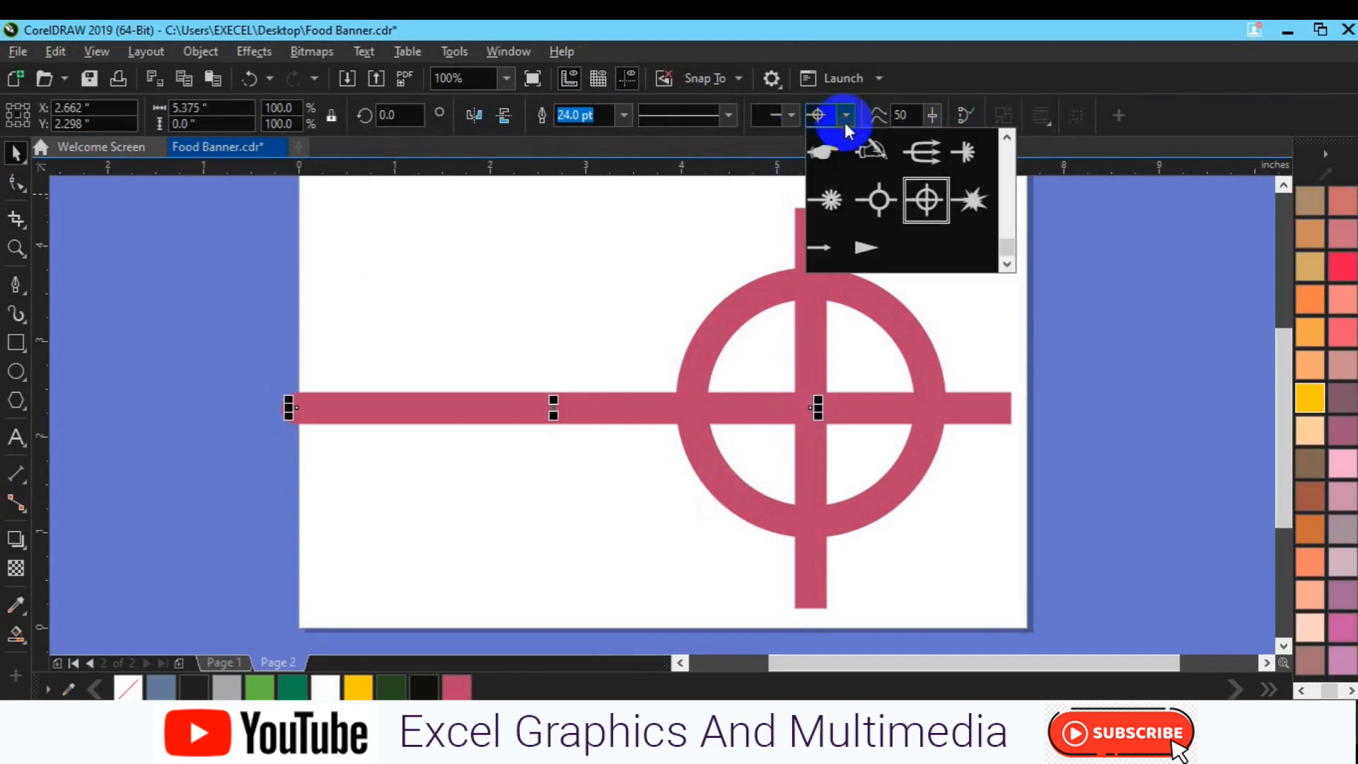
click(1007, 175)
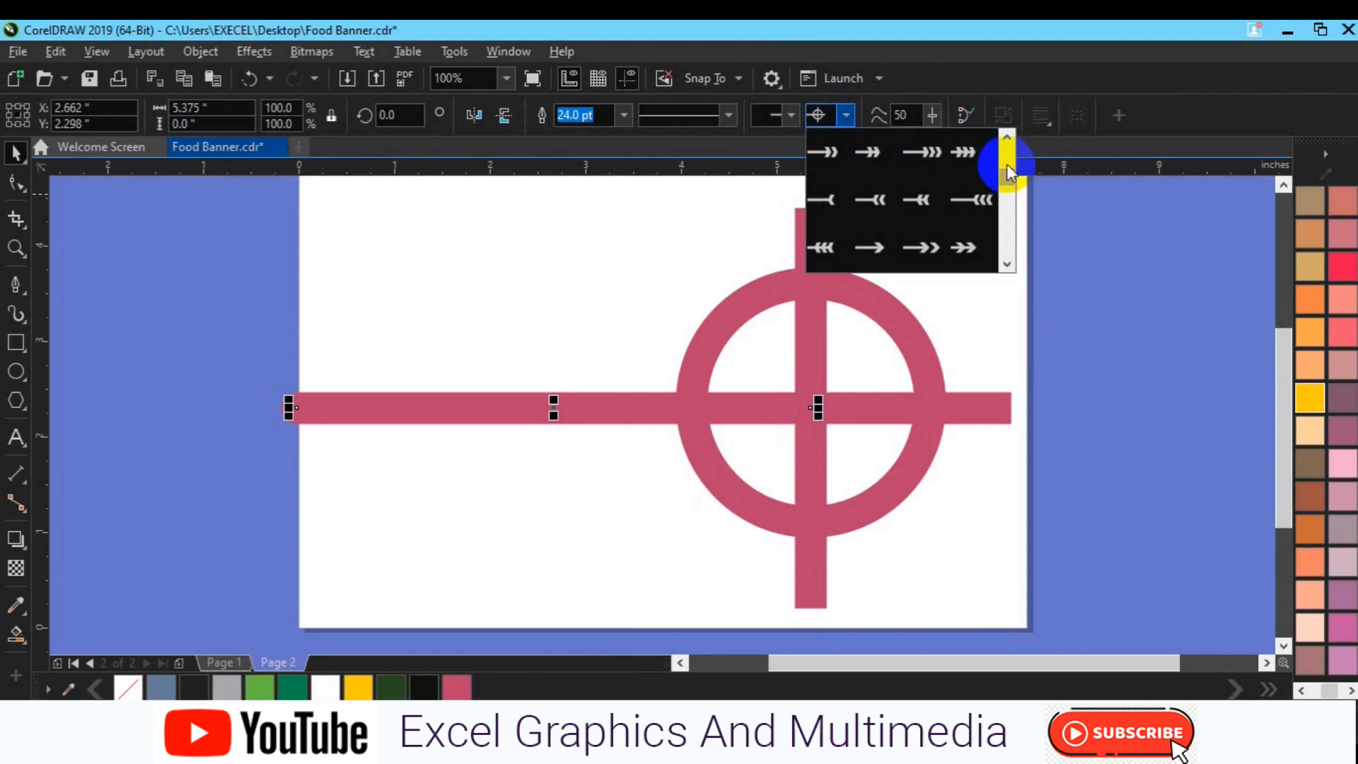
click(1008, 143)
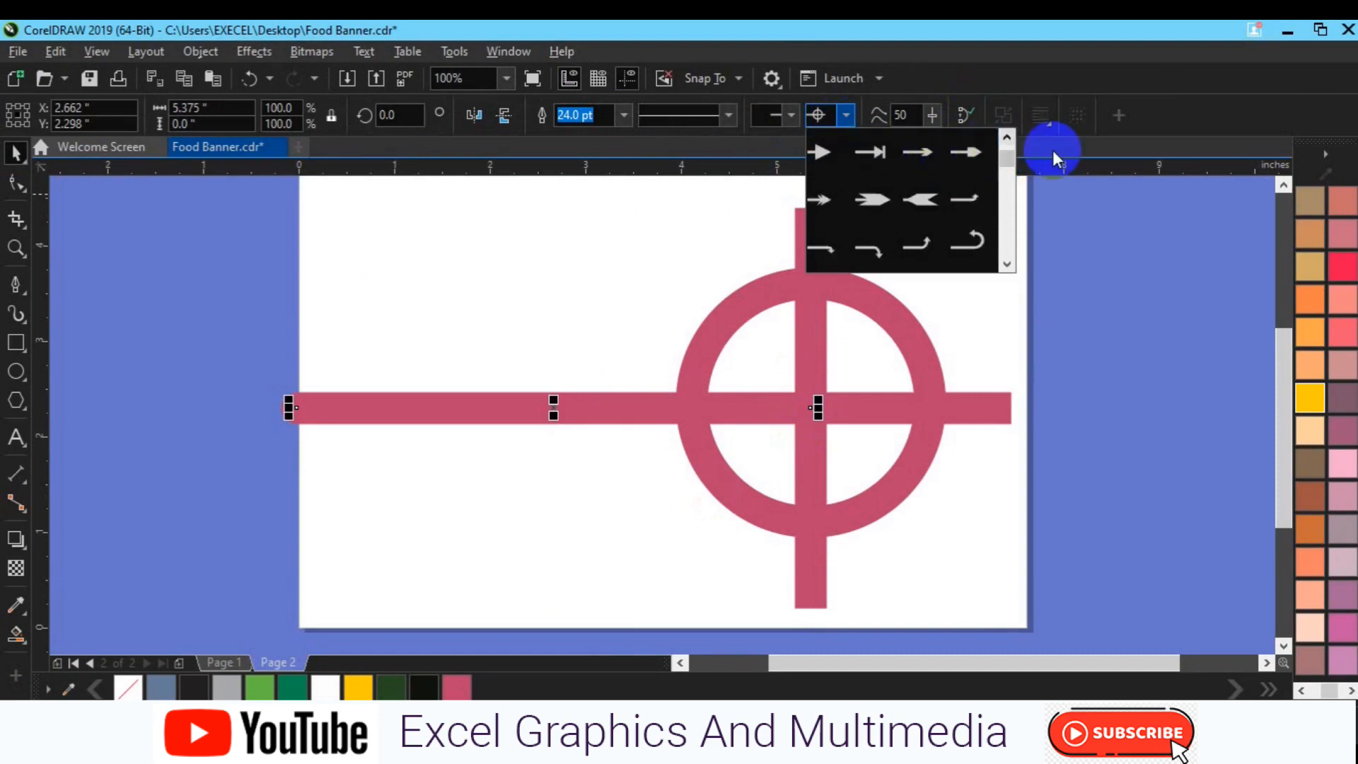
click(1008, 139)
click(841, 159)
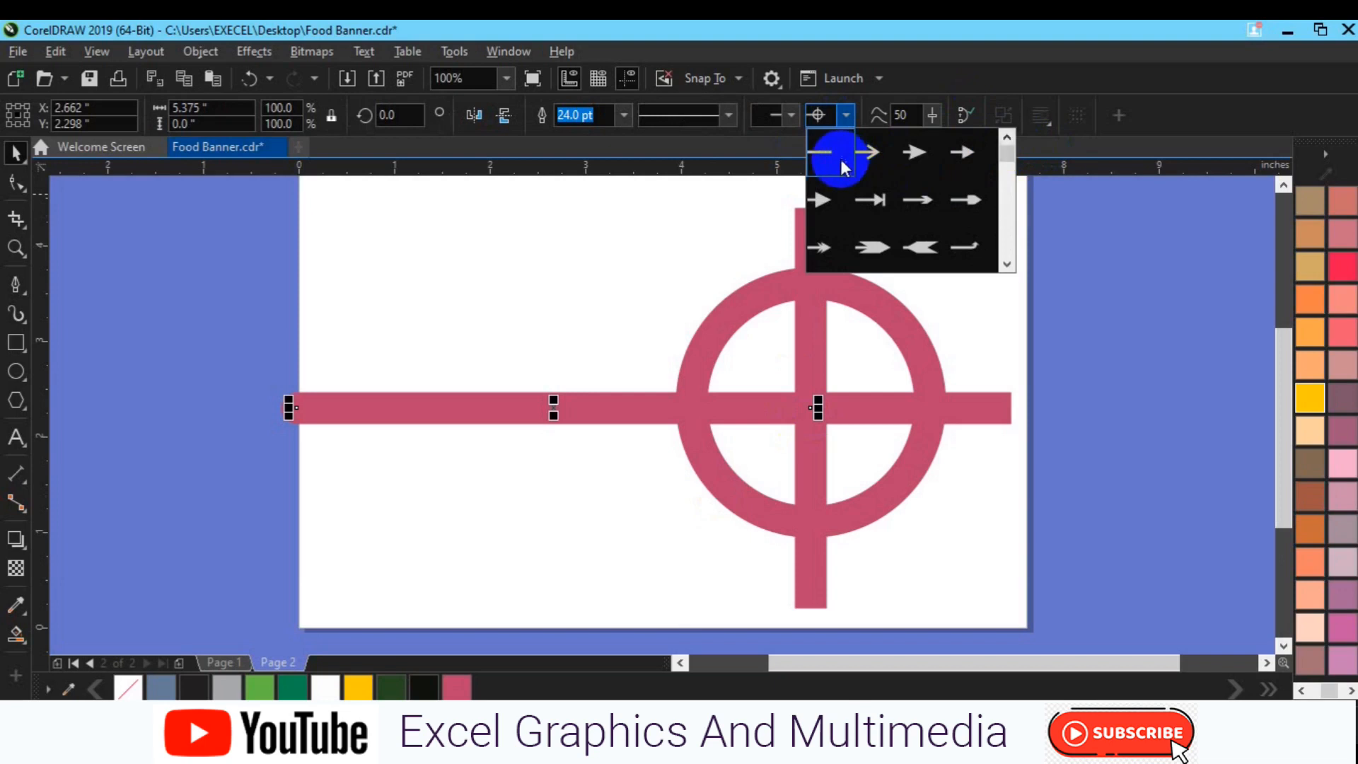
click(753, 341)
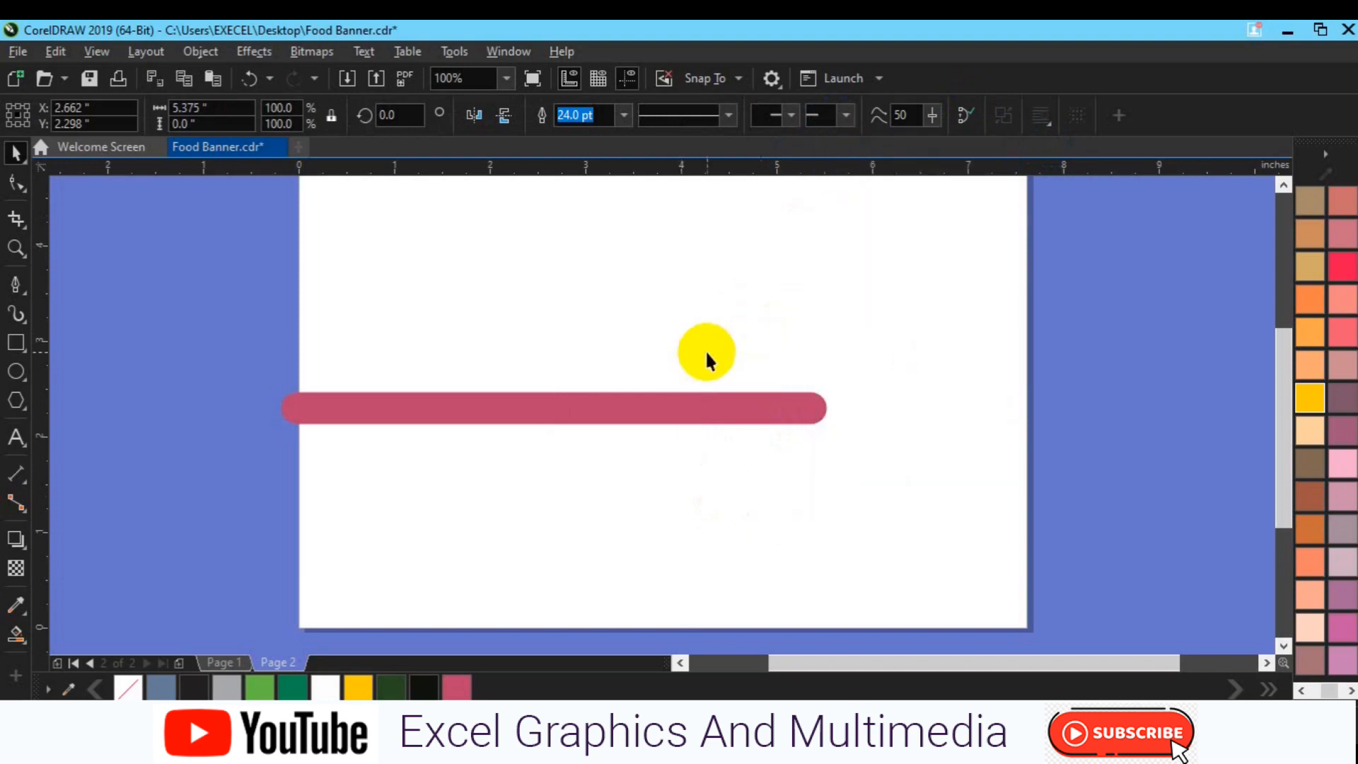
click(664, 421)
drag(663, 420, 735, 415)
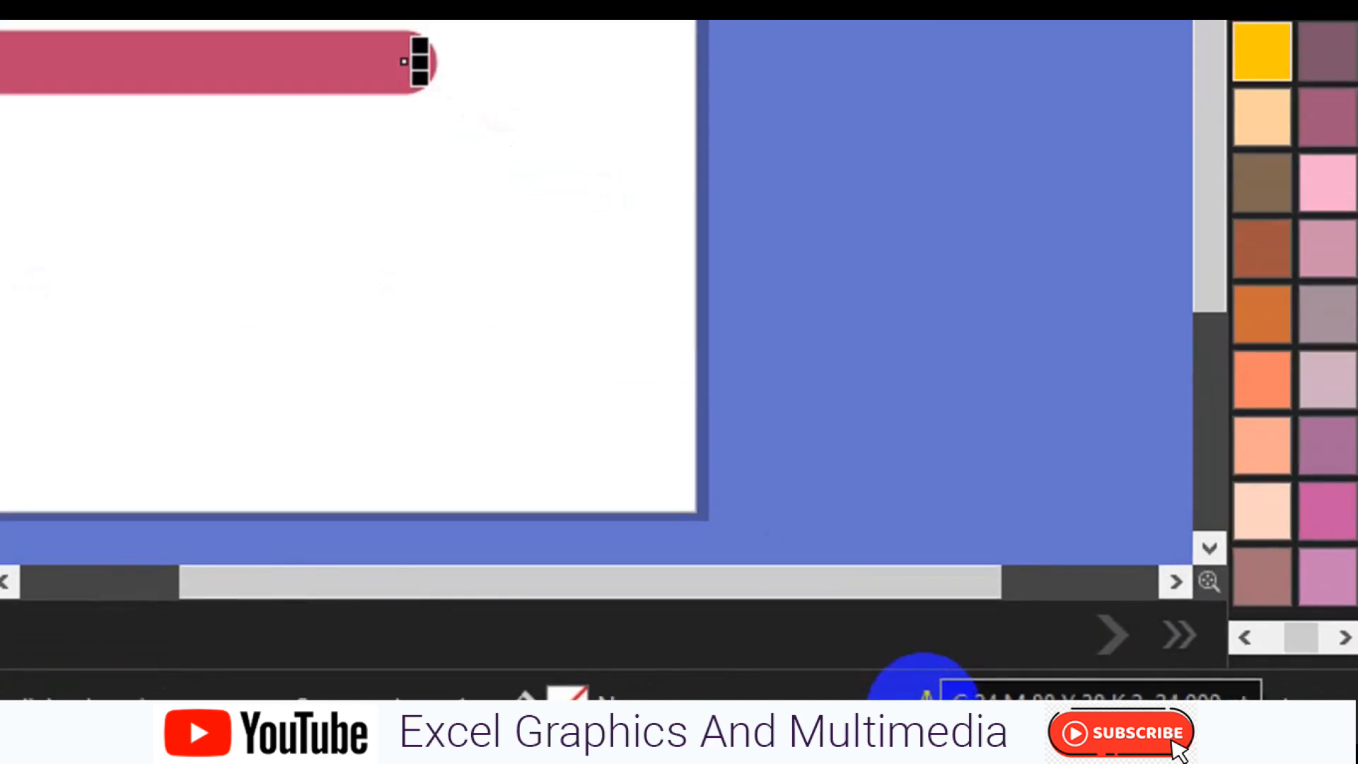
Apply extended square caps and a miter limit of 200 degrees to the line's outline, using the Outline Pen settings
double_click(923, 705)
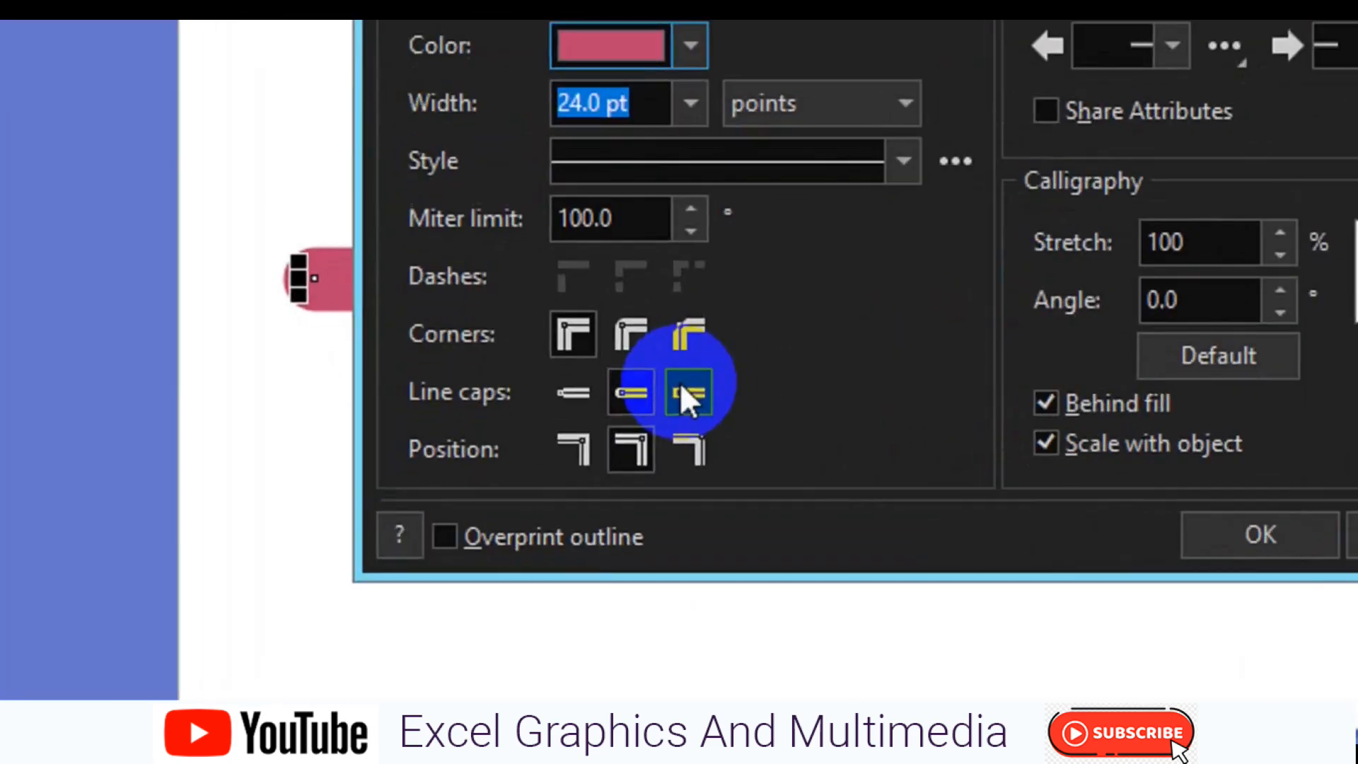
click(683, 394)
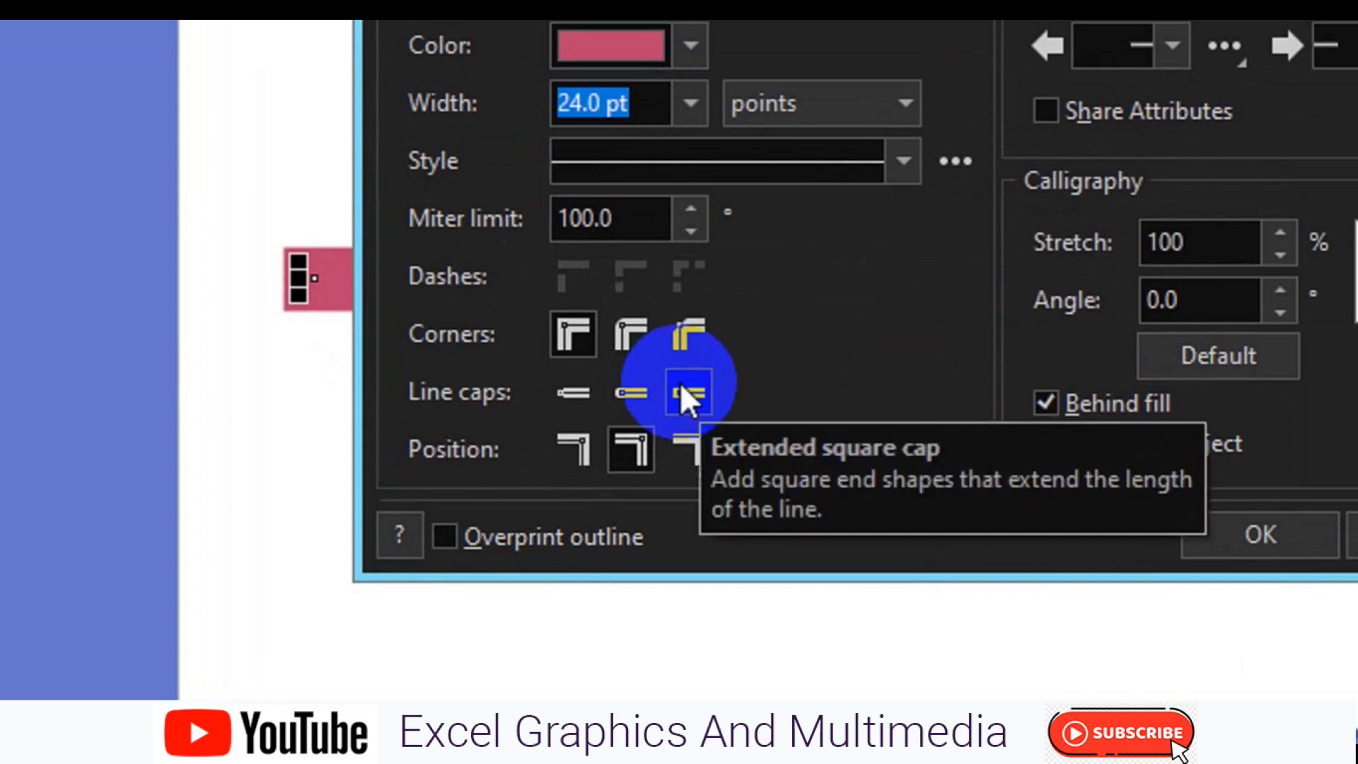
click(582, 223)
key(BackSpace)
key(BackSpace)
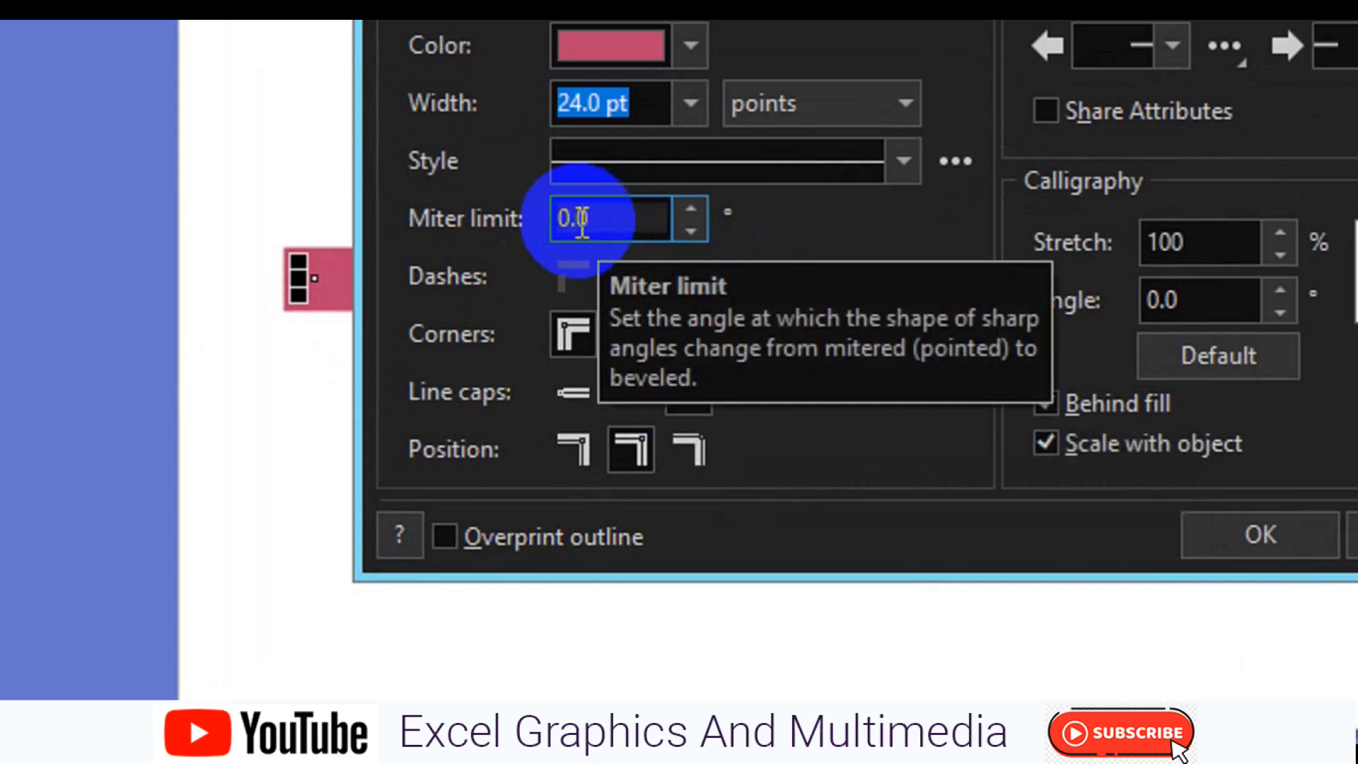
text(20)
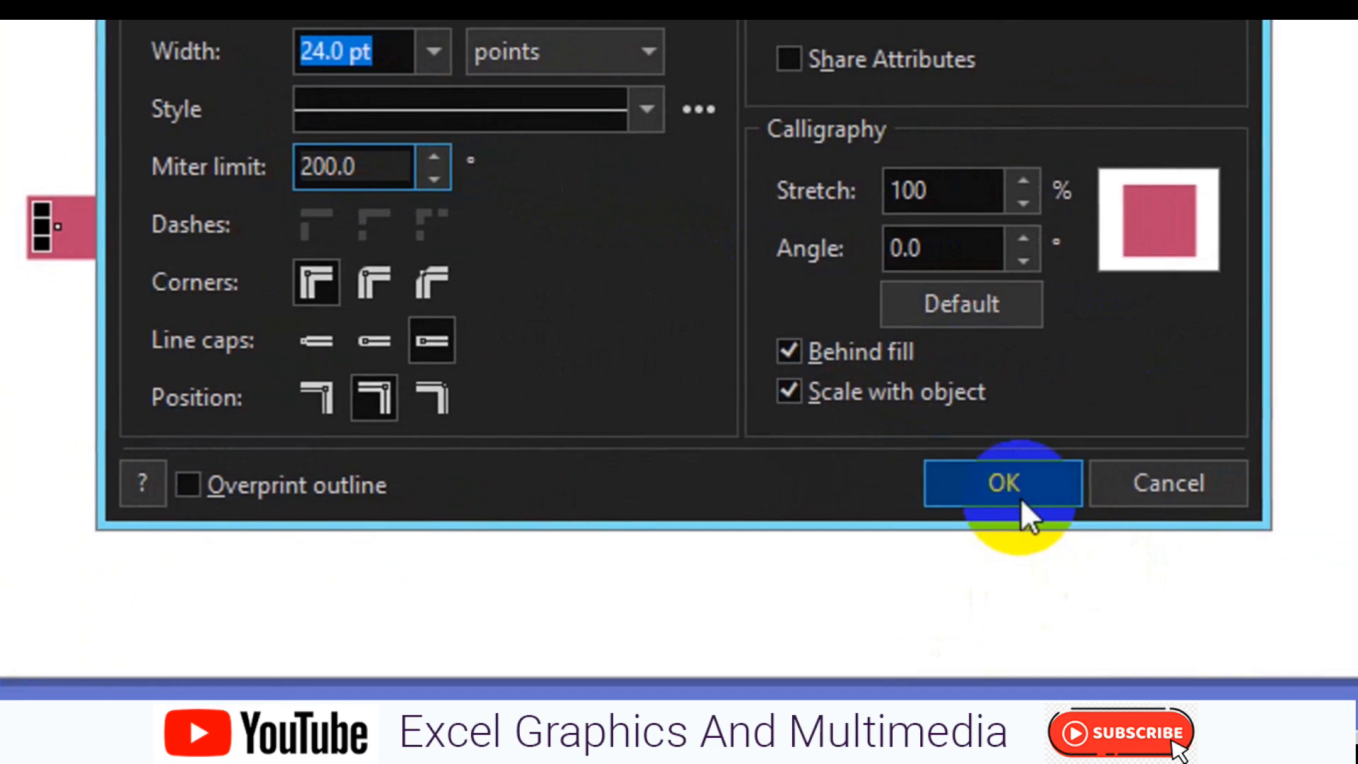
click(1020, 498)
click(1019, 495)
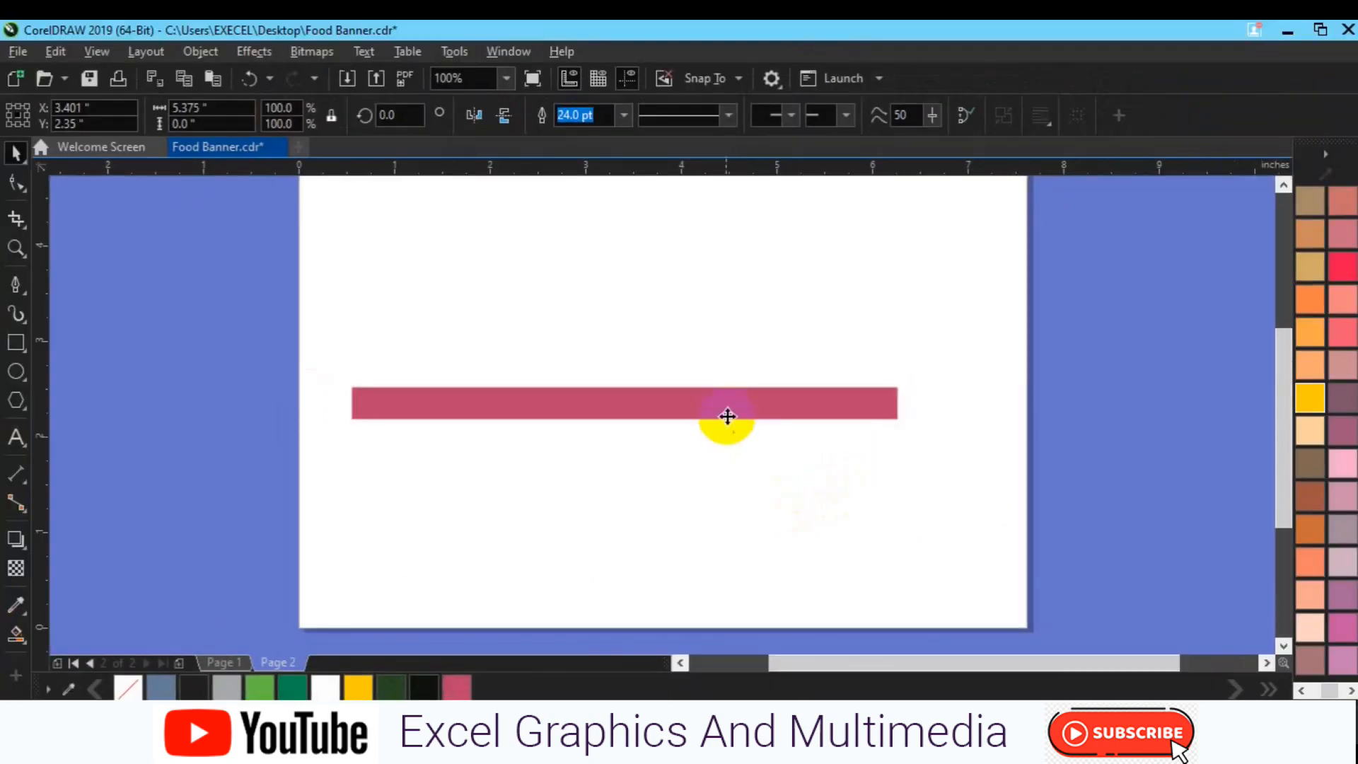
click(772, 247)
click(753, 488)
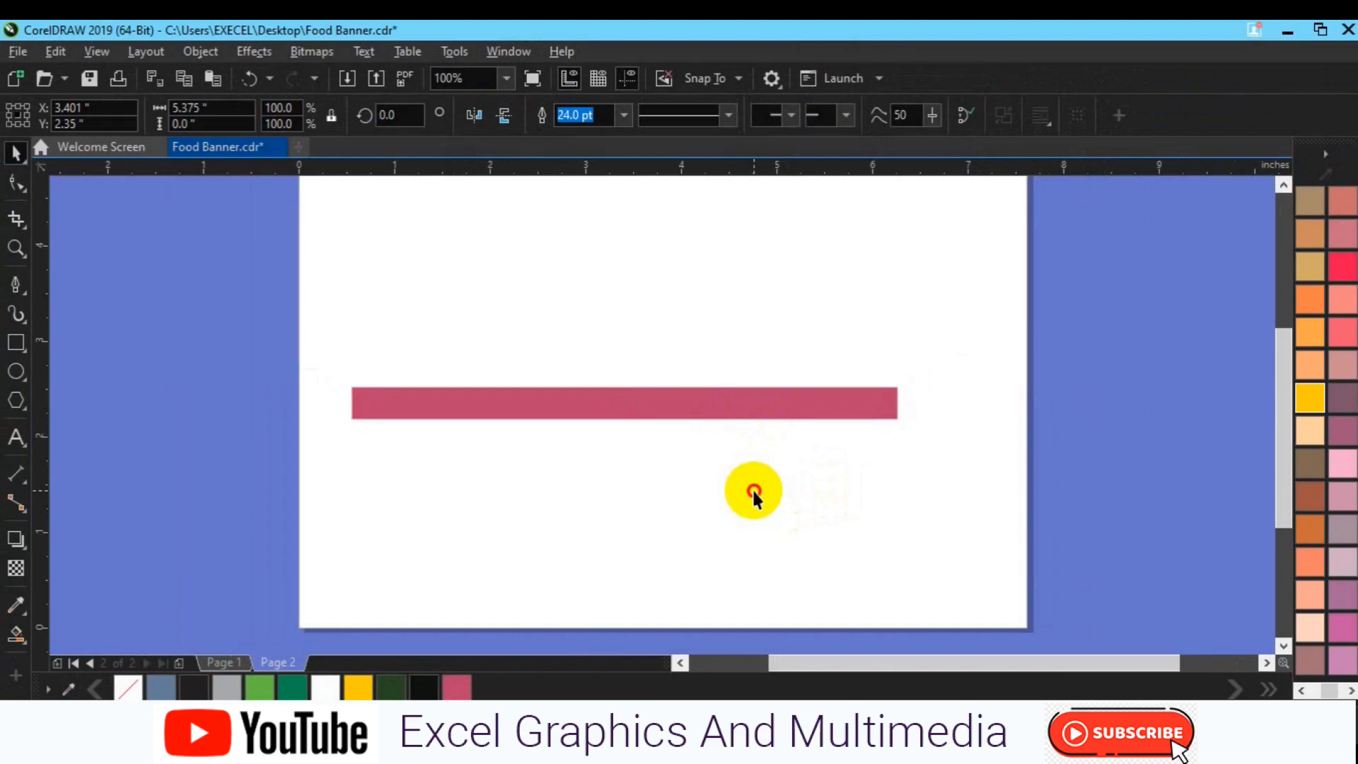
Reopen the Outline Pen settings for the line and change its line caps to round
click(698, 401)
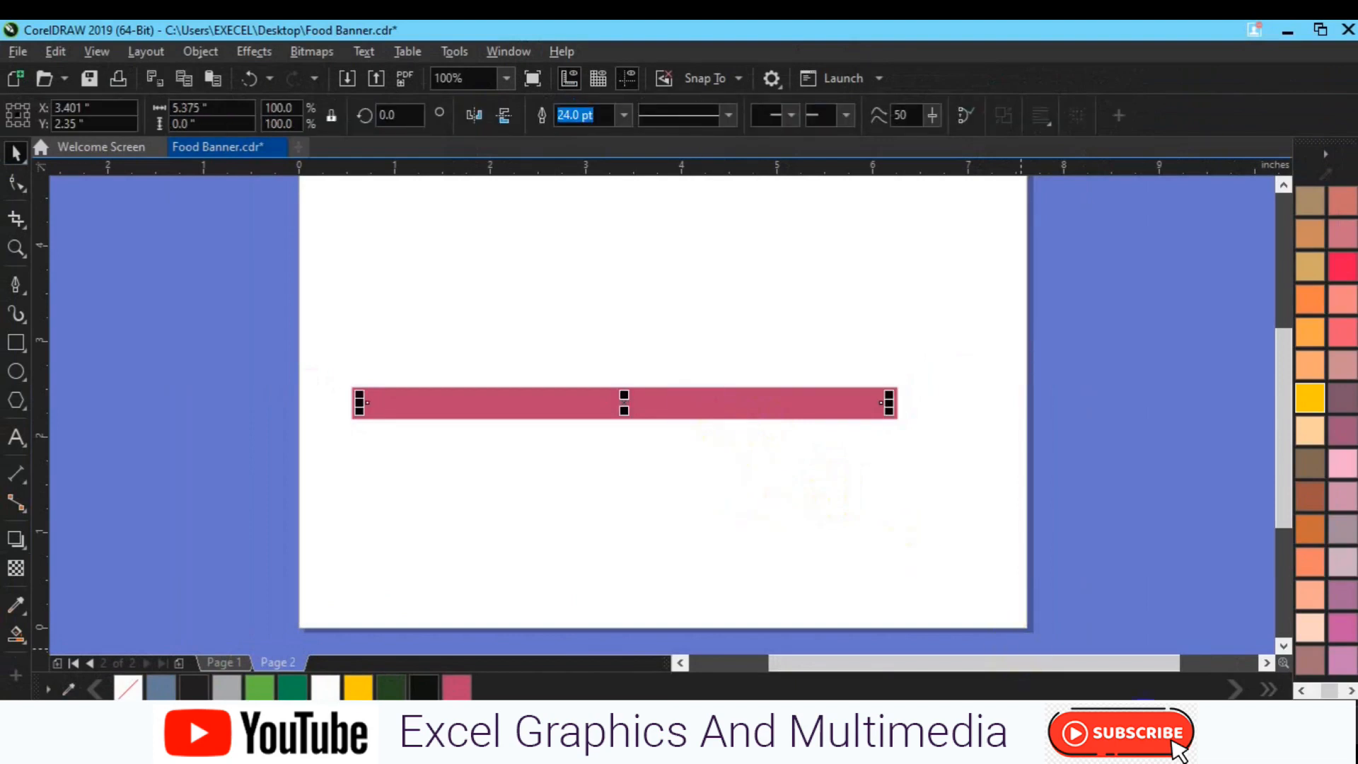
key(F12)
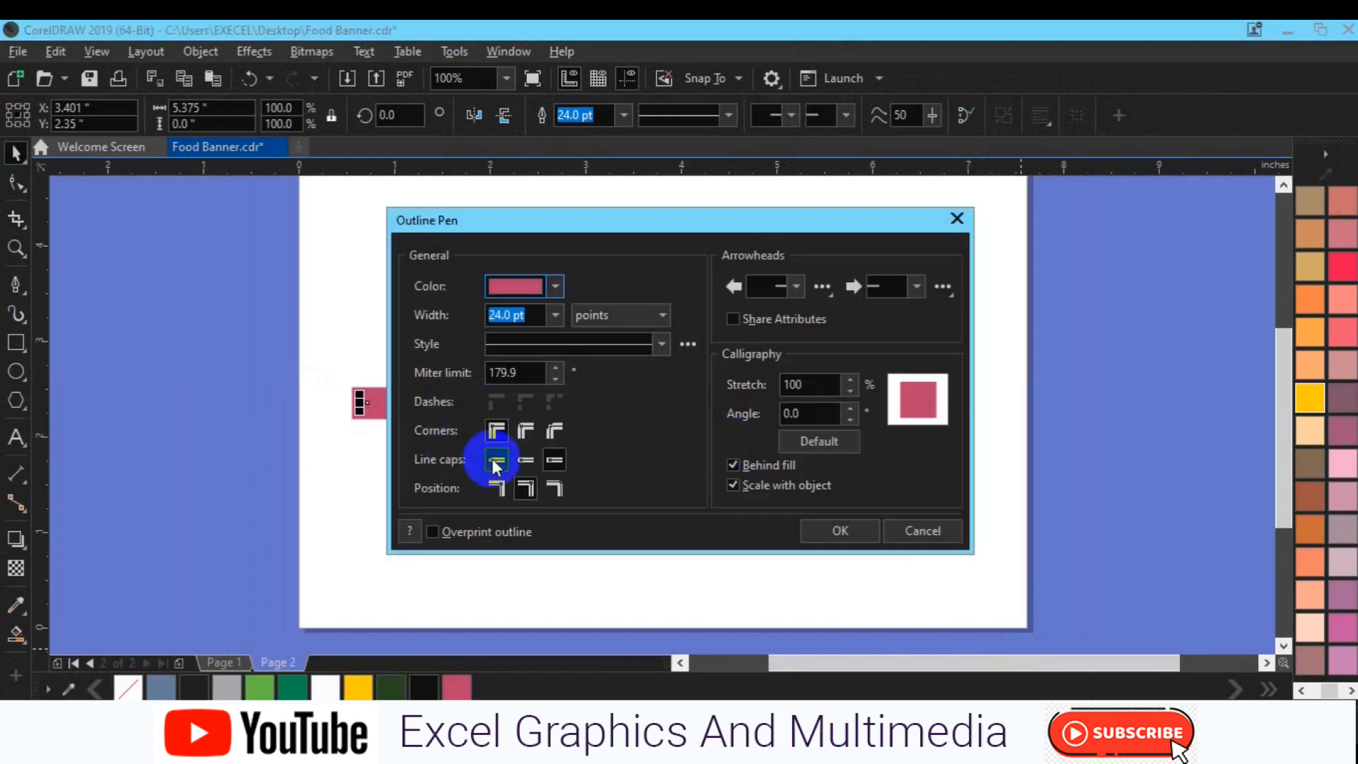
click(524, 461)
click(812, 532)
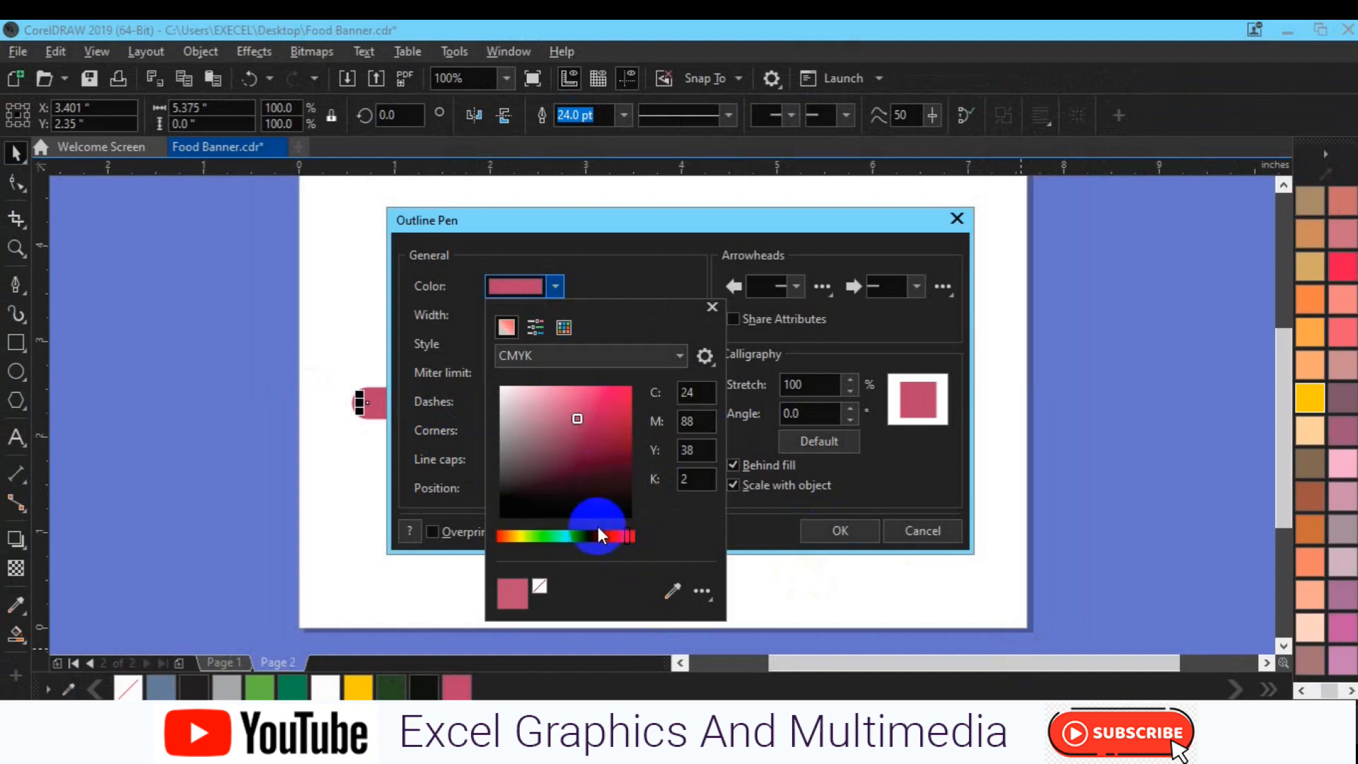
Set the line's outline color to a dark blue with CMYK values 100, 78, 36, 30 and apply the settings
click(576, 534)
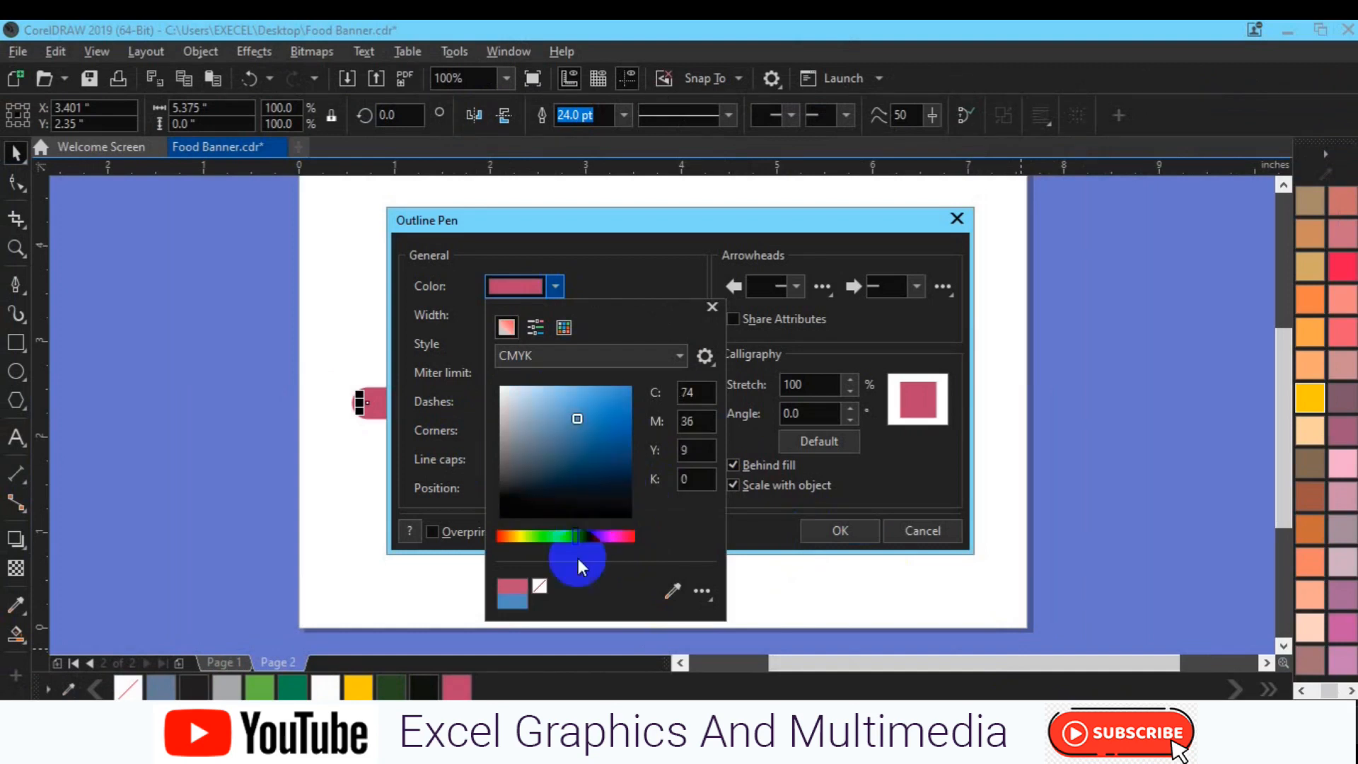
click(609, 465)
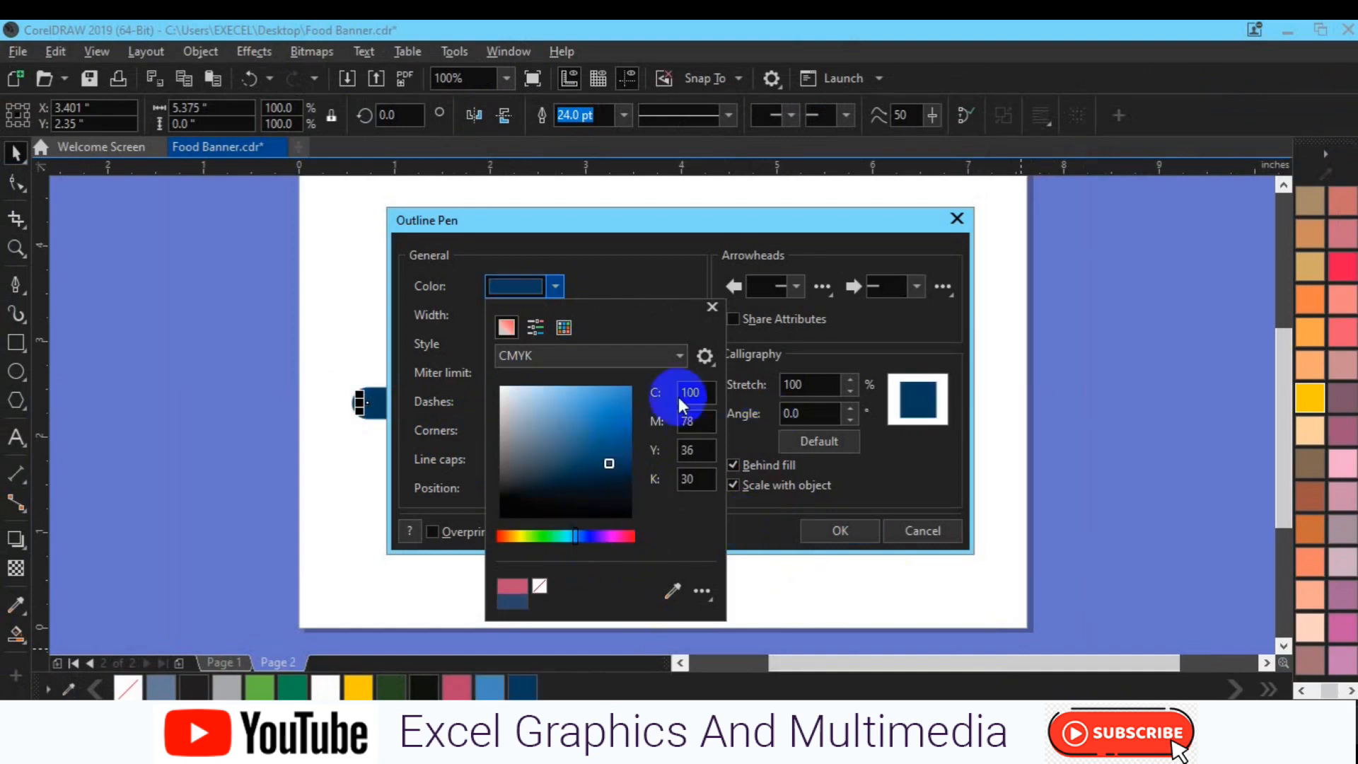
click(830, 534)
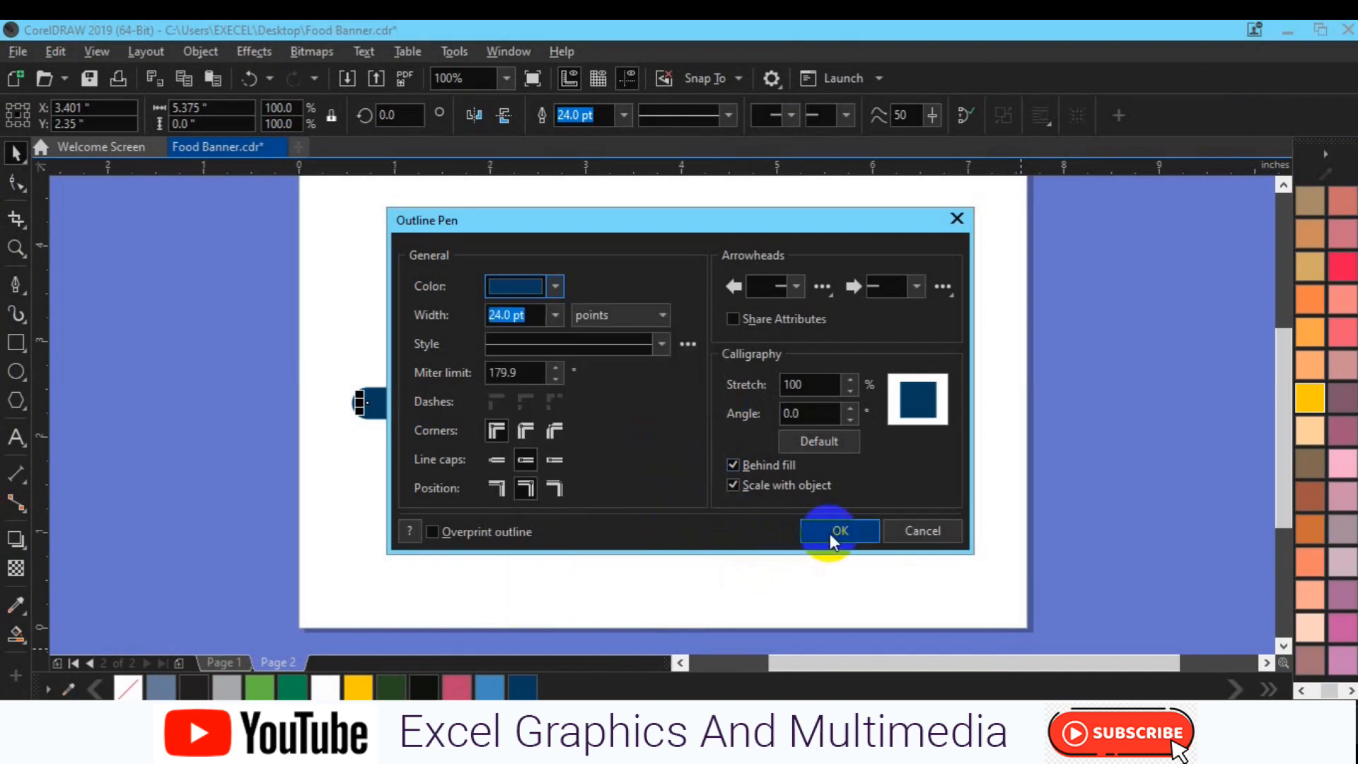
click(824, 533)
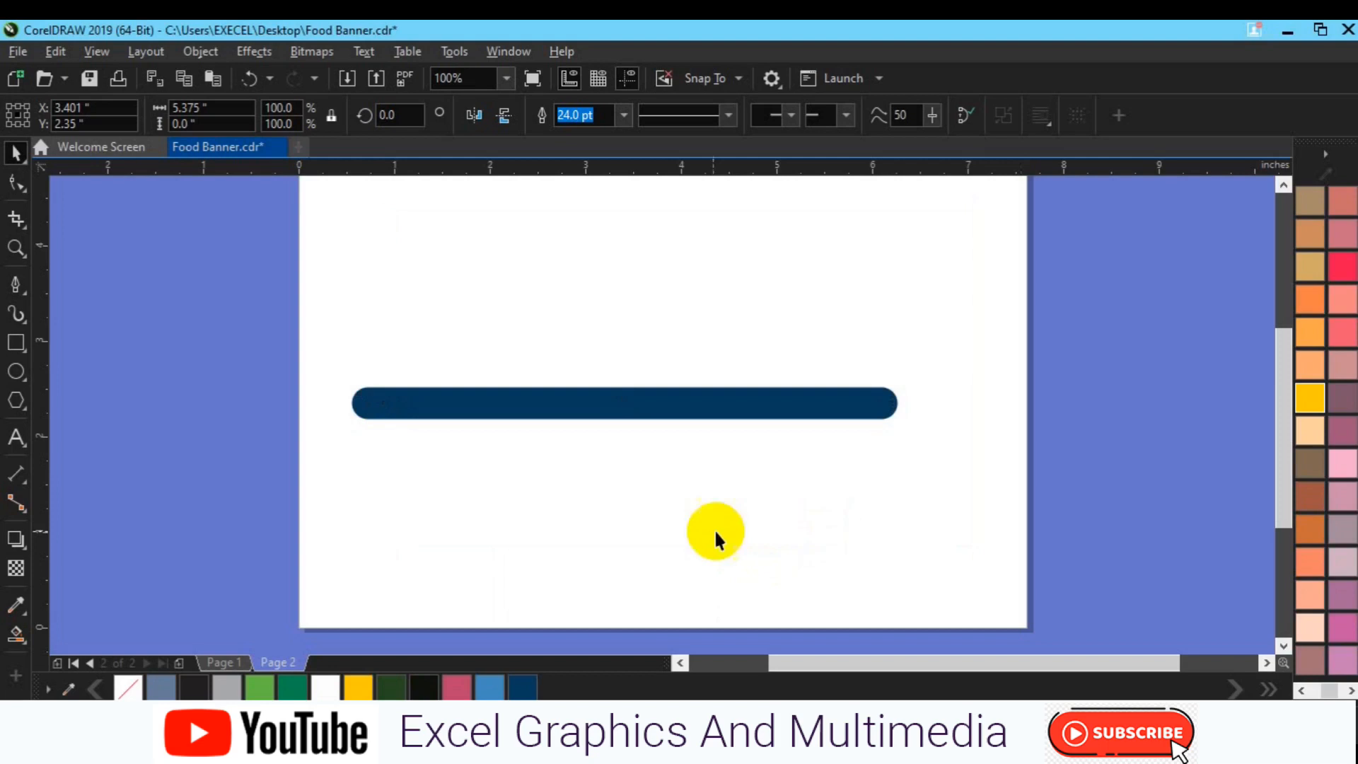
Move the dark blue line so its center sits at about X 5.09, Y 3.92 inches, and deselect it
click(647, 406)
drag(647, 406, 810, 252)
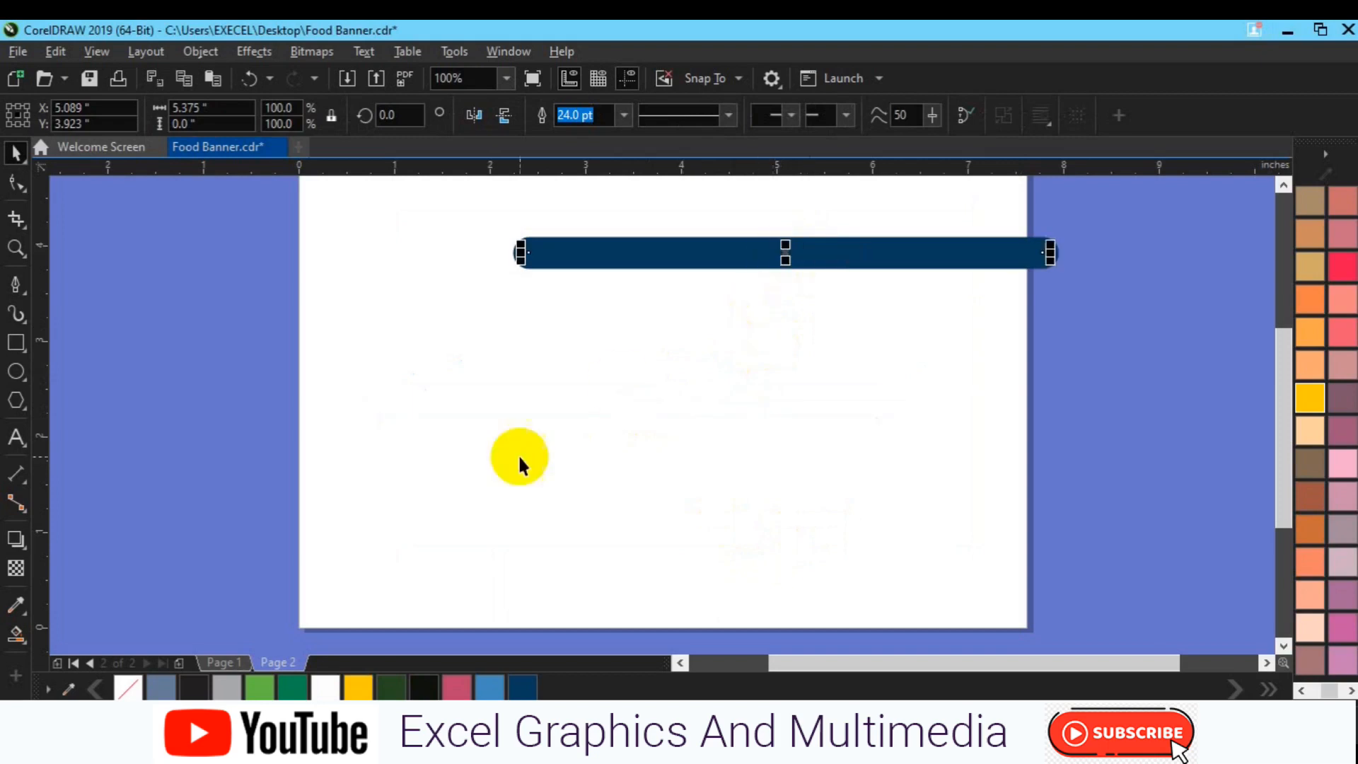
click(539, 406)
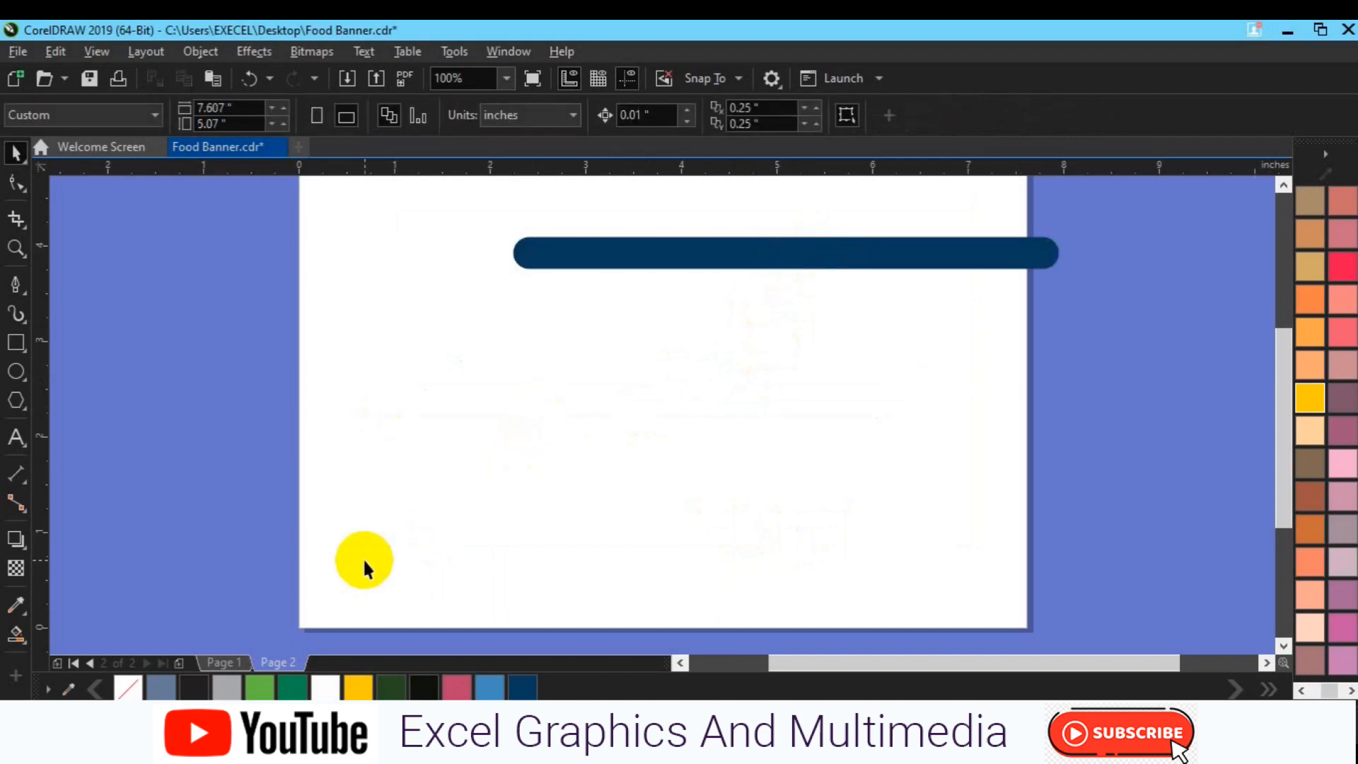
click(15, 287)
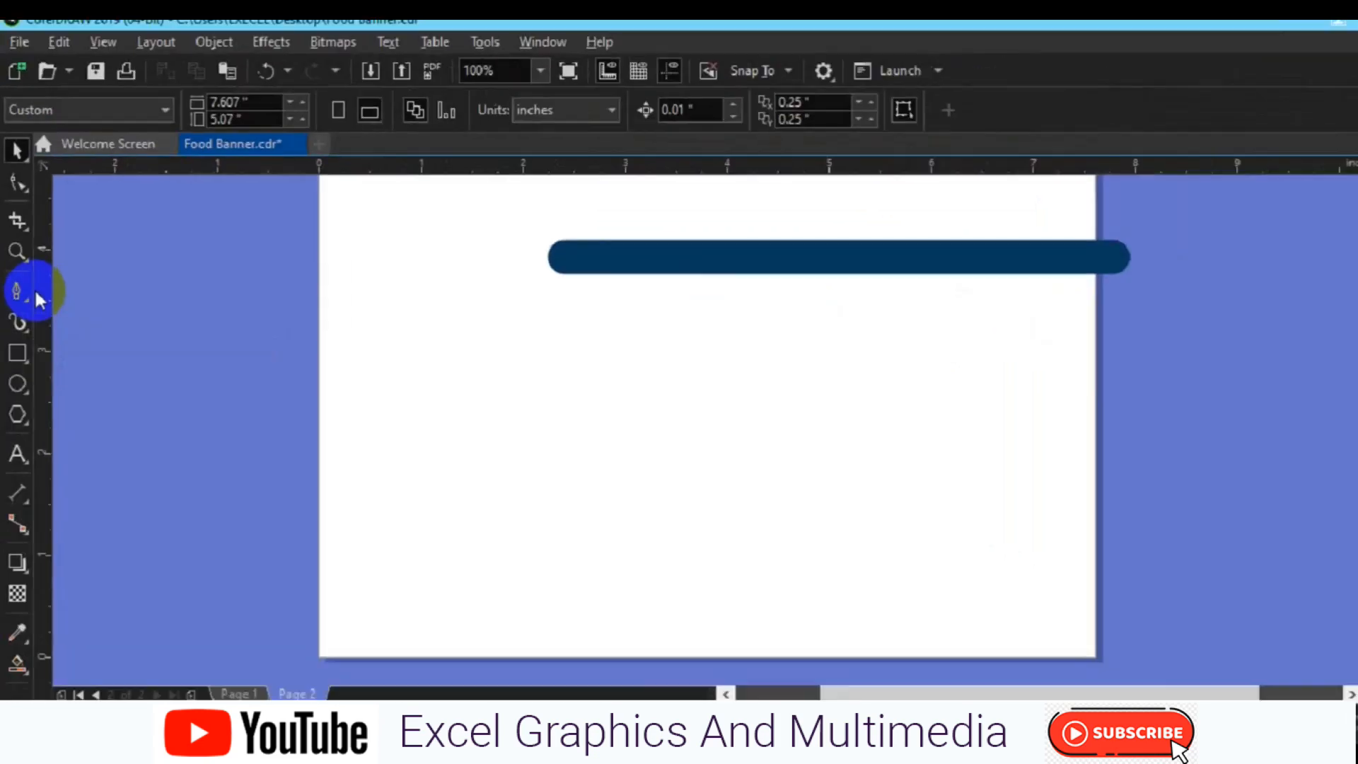
click(532, 245)
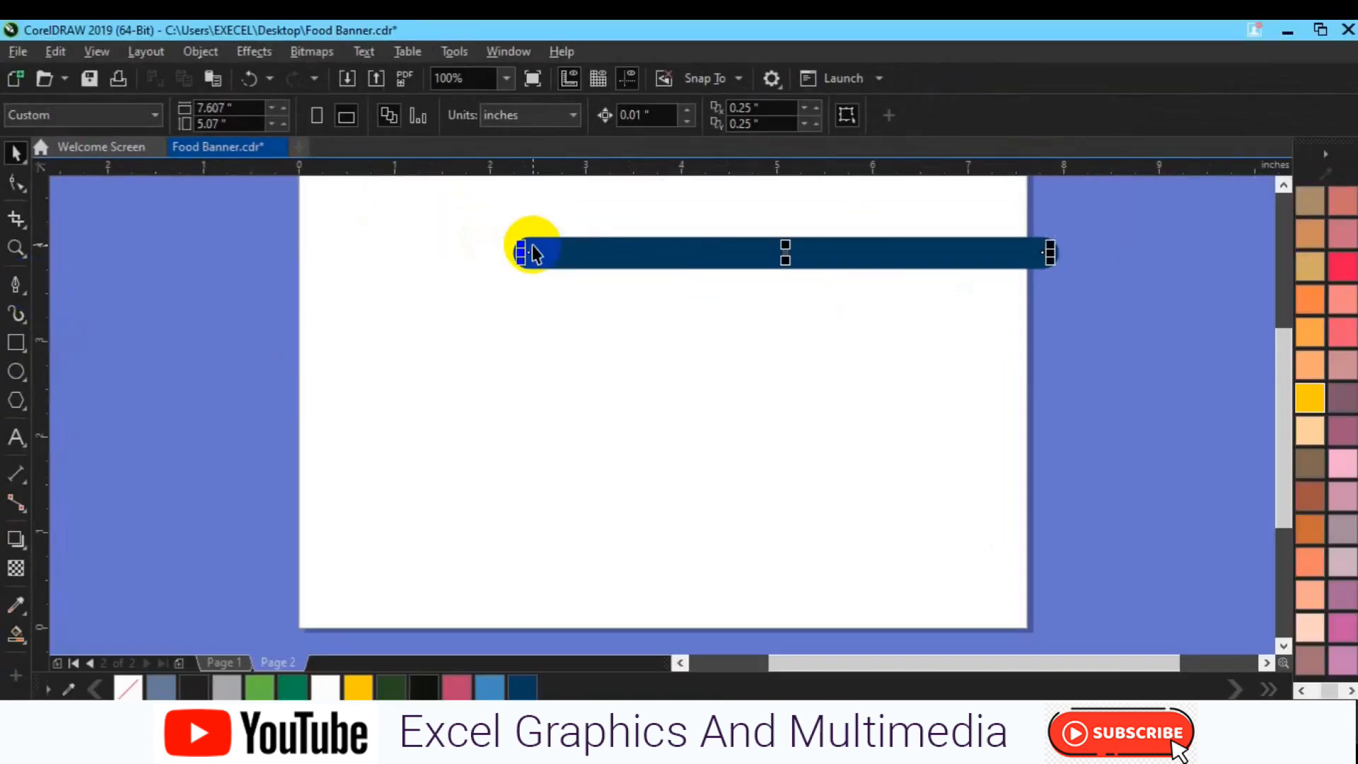
click(292, 274)
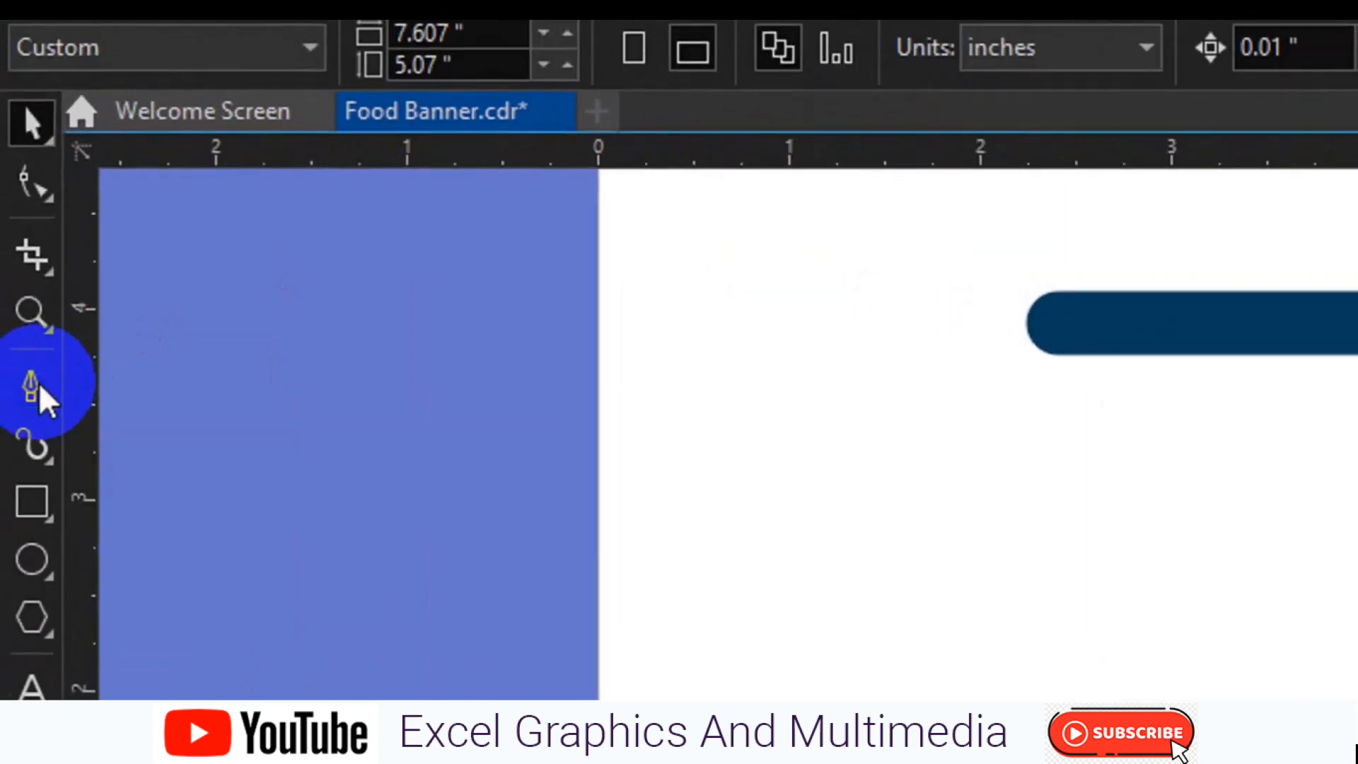
Draw a closed rectangle about 1.68 by 1.12 inches below the blue line with the Pen tool, using straight segments
click(40, 391)
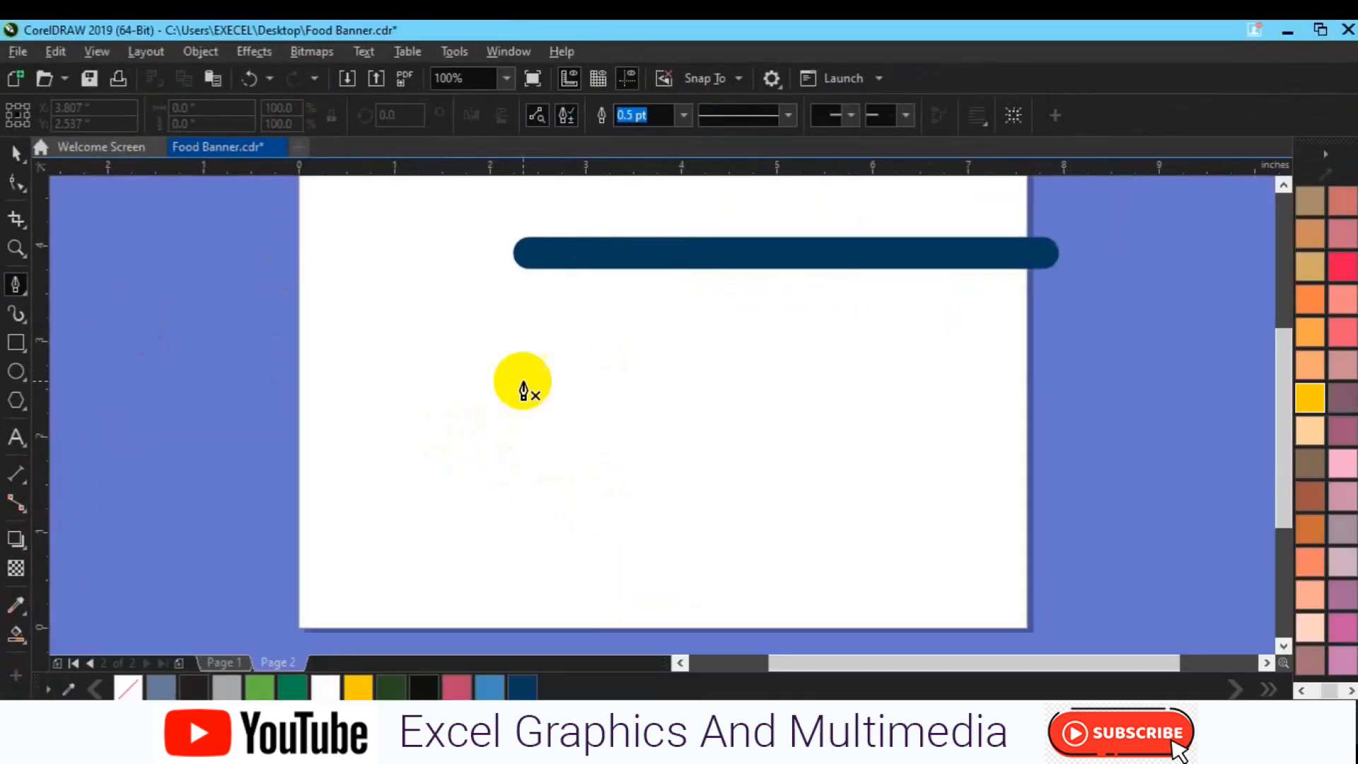
click(523, 382)
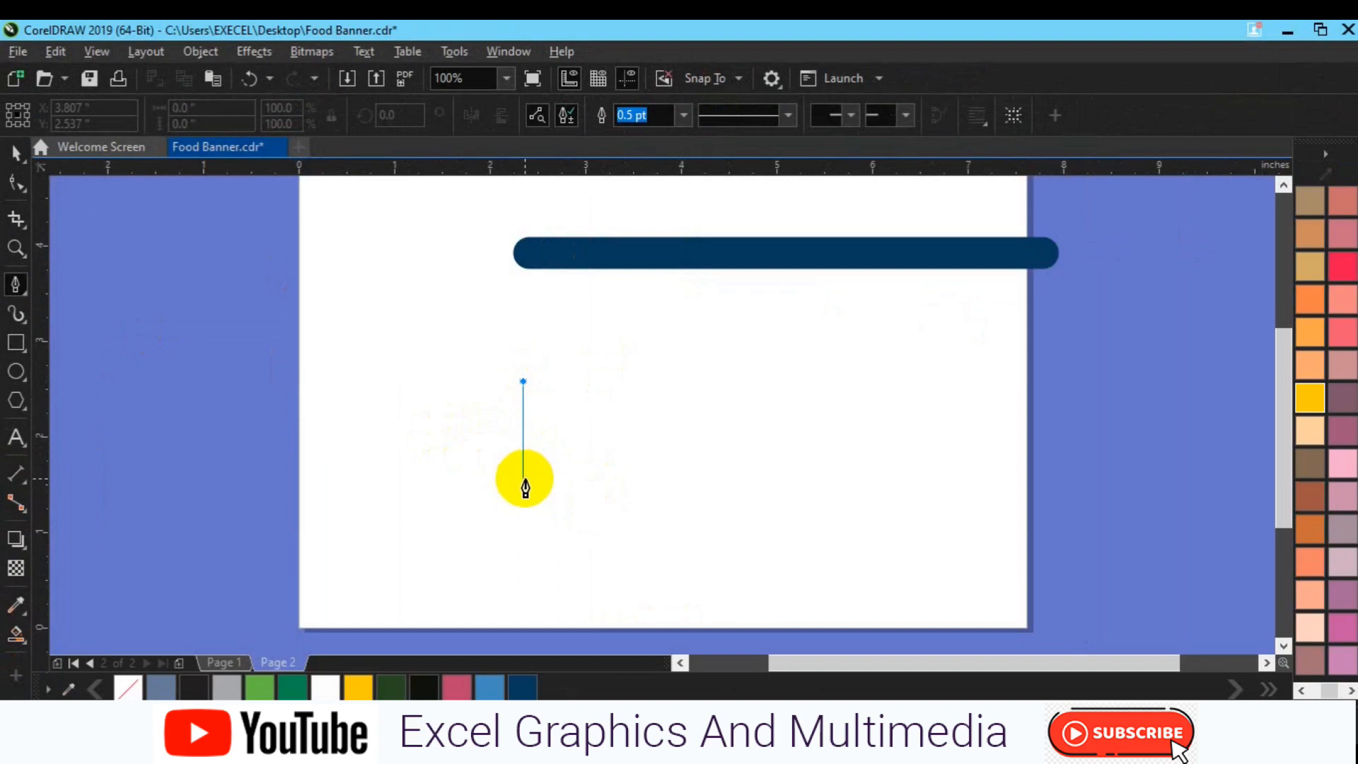
double_click(524, 479)
click(525, 480)
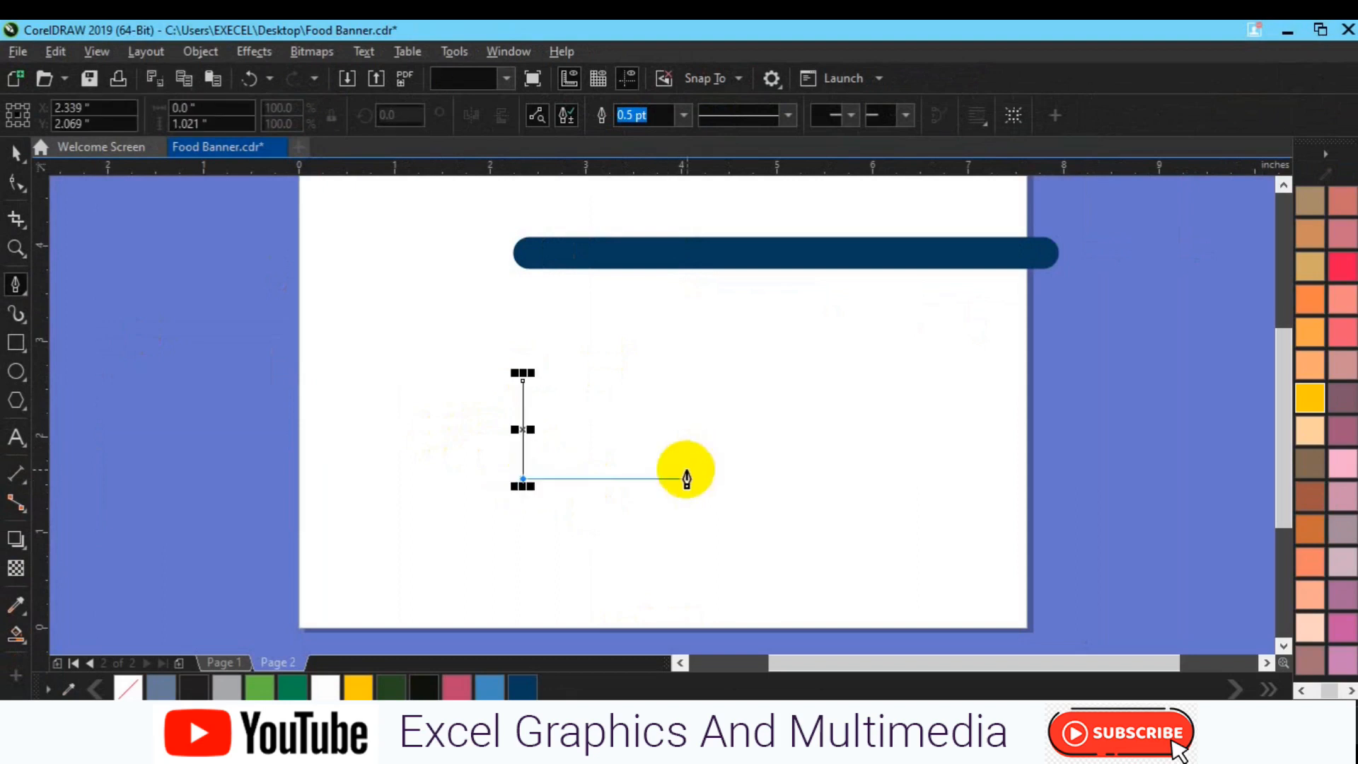
click(683, 479)
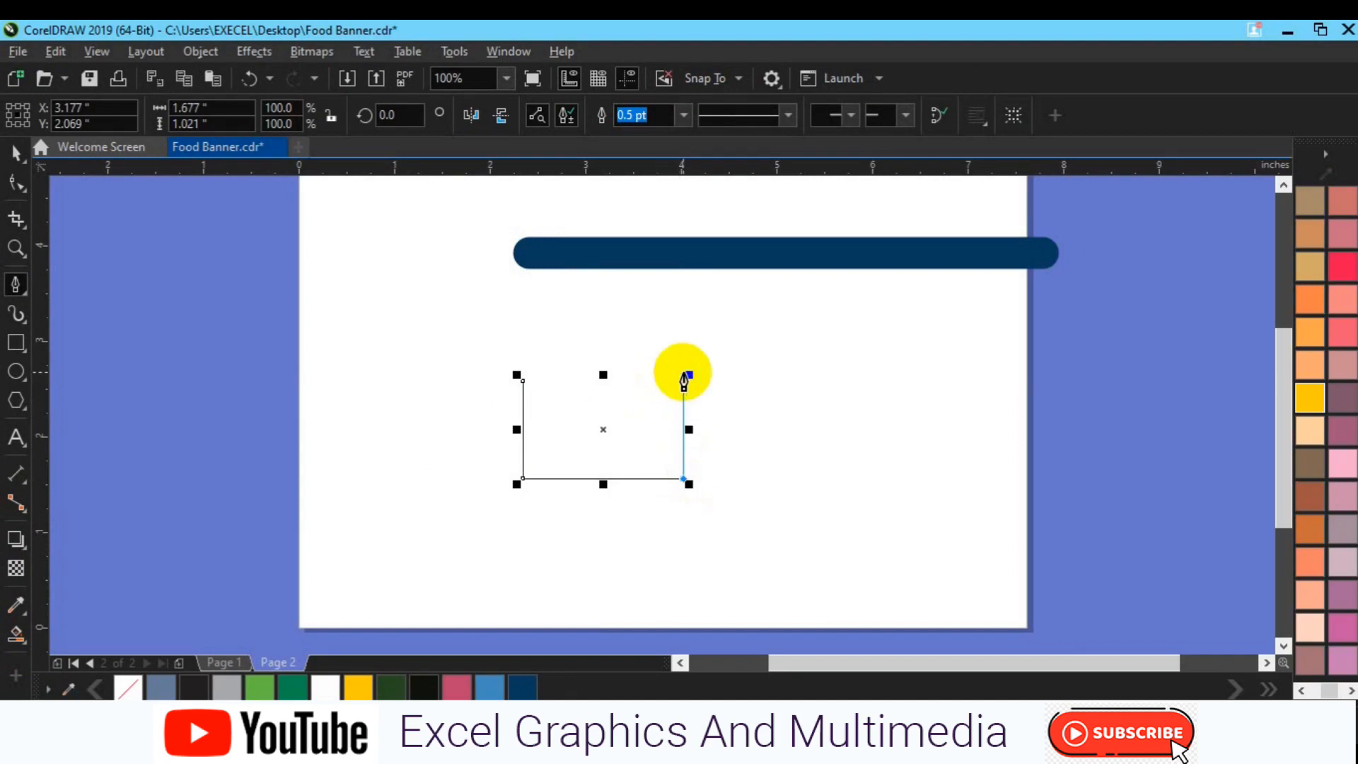
click(684, 371)
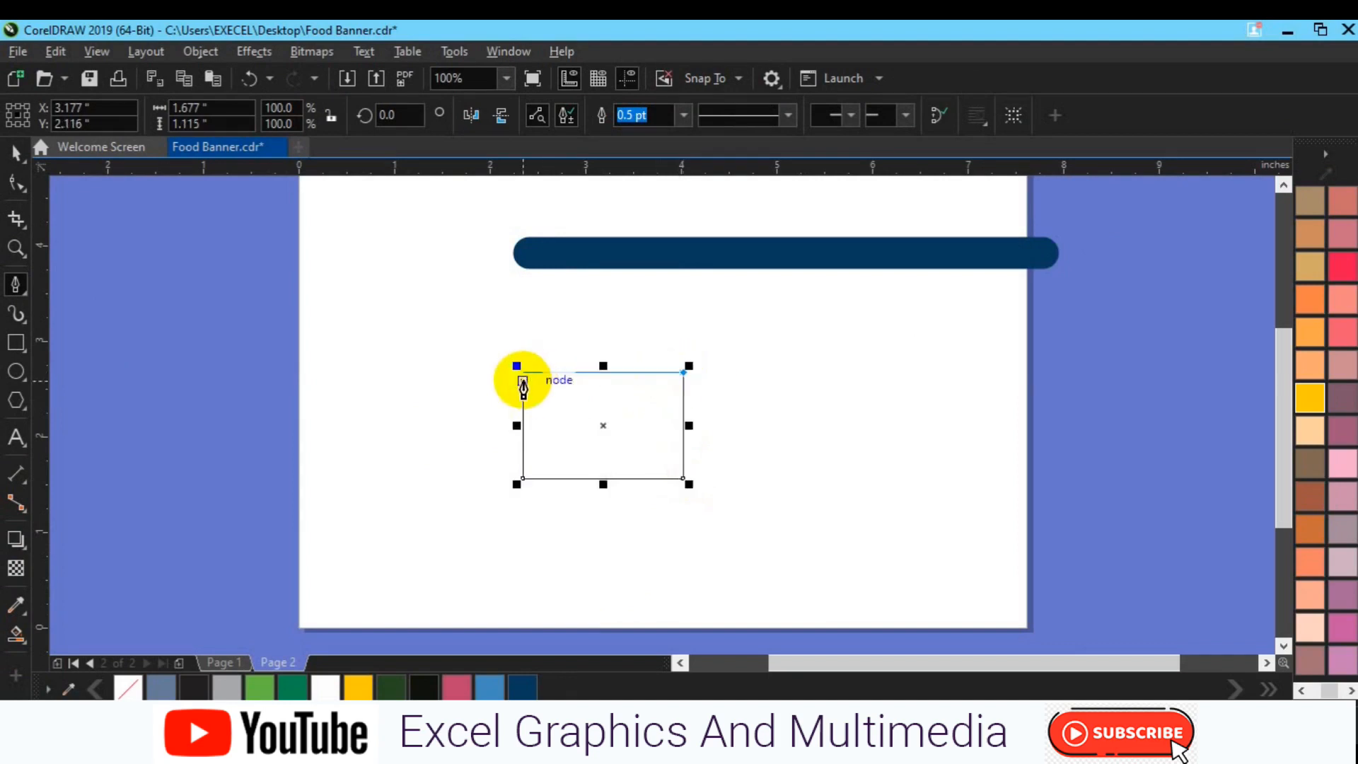
click(523, 372)
click(18, 157)
click(277, 443)
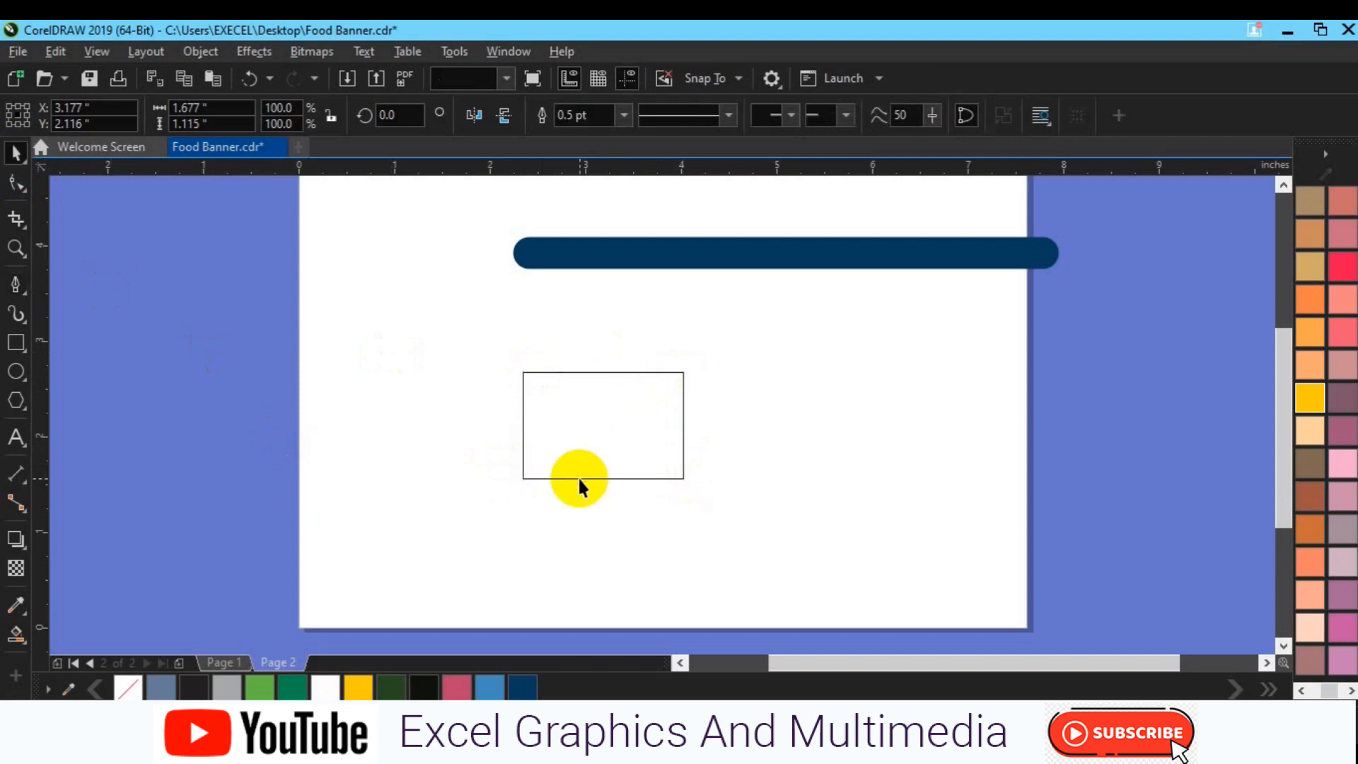
Set the rectangle's outline width to 10 pt
click(578, 478)
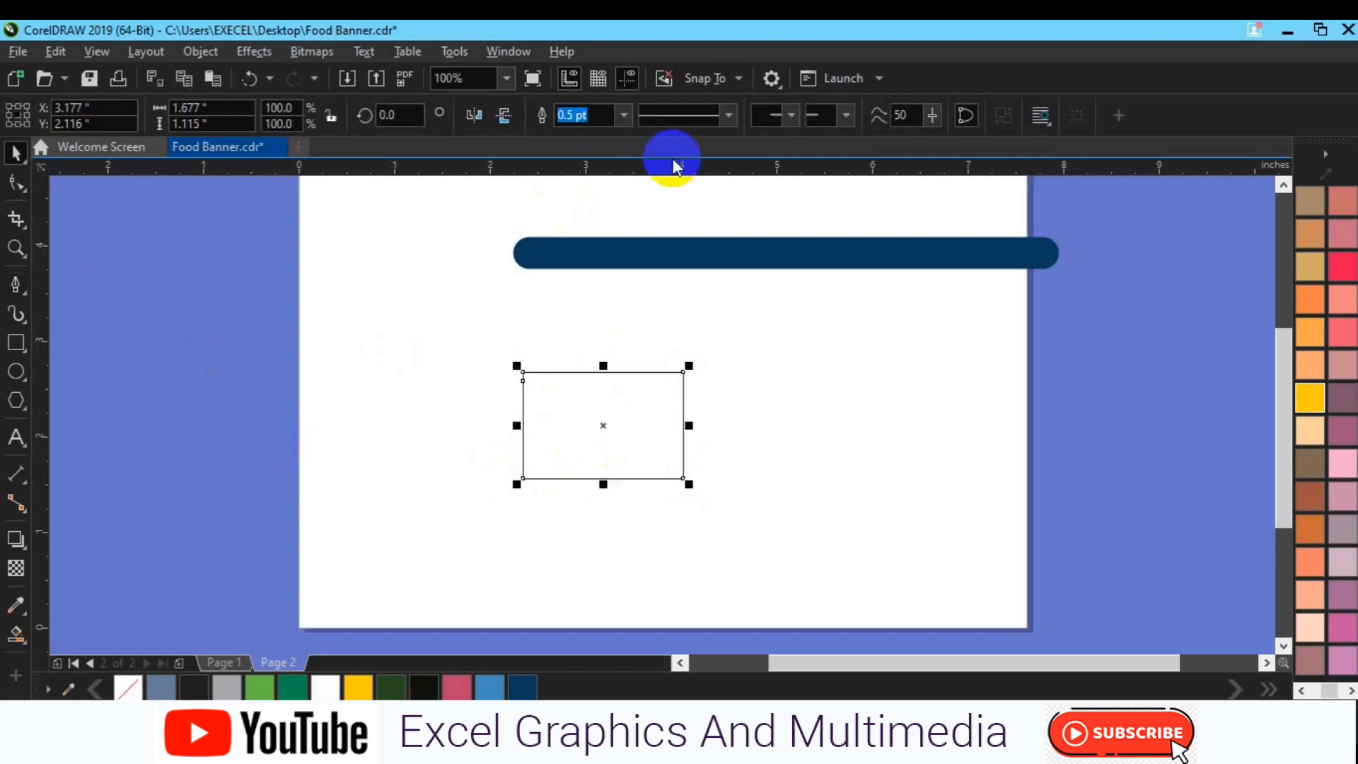
click(624, 114)
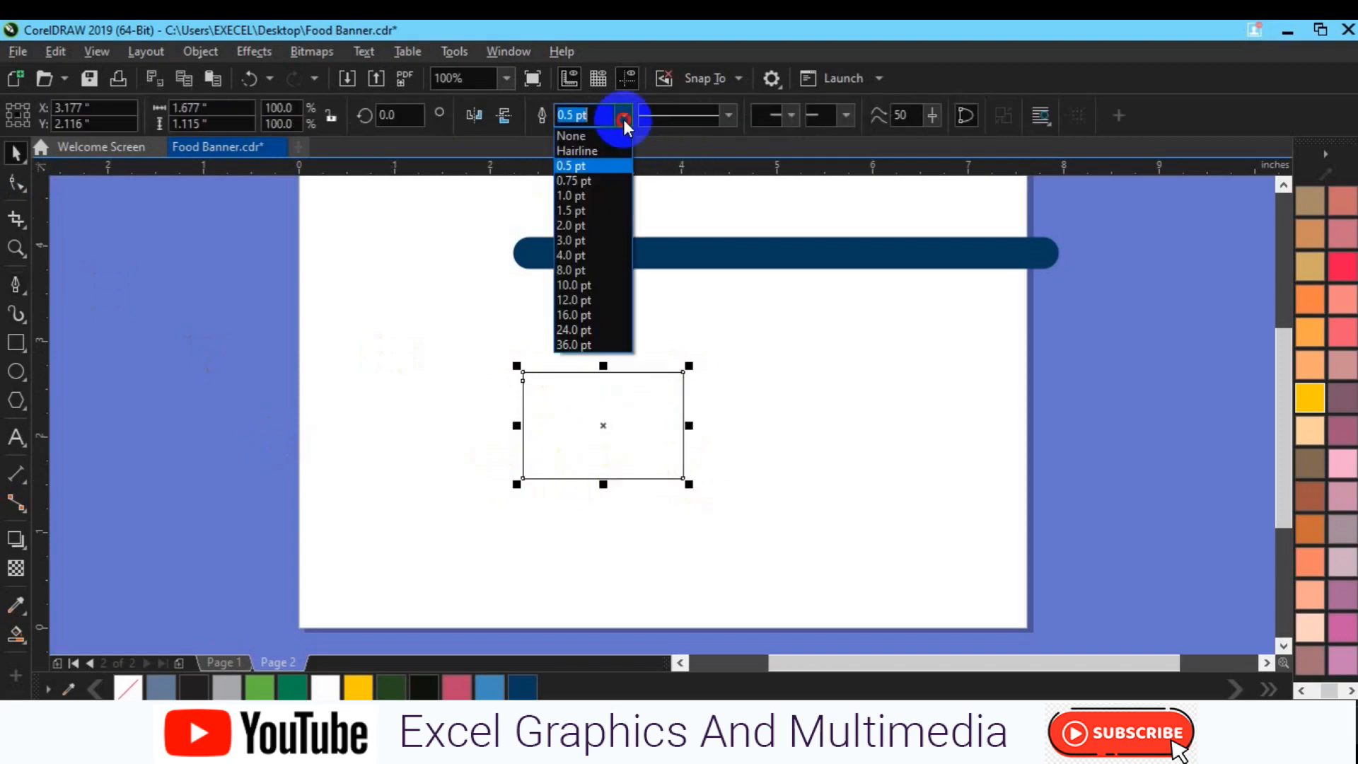
click(584, 288)
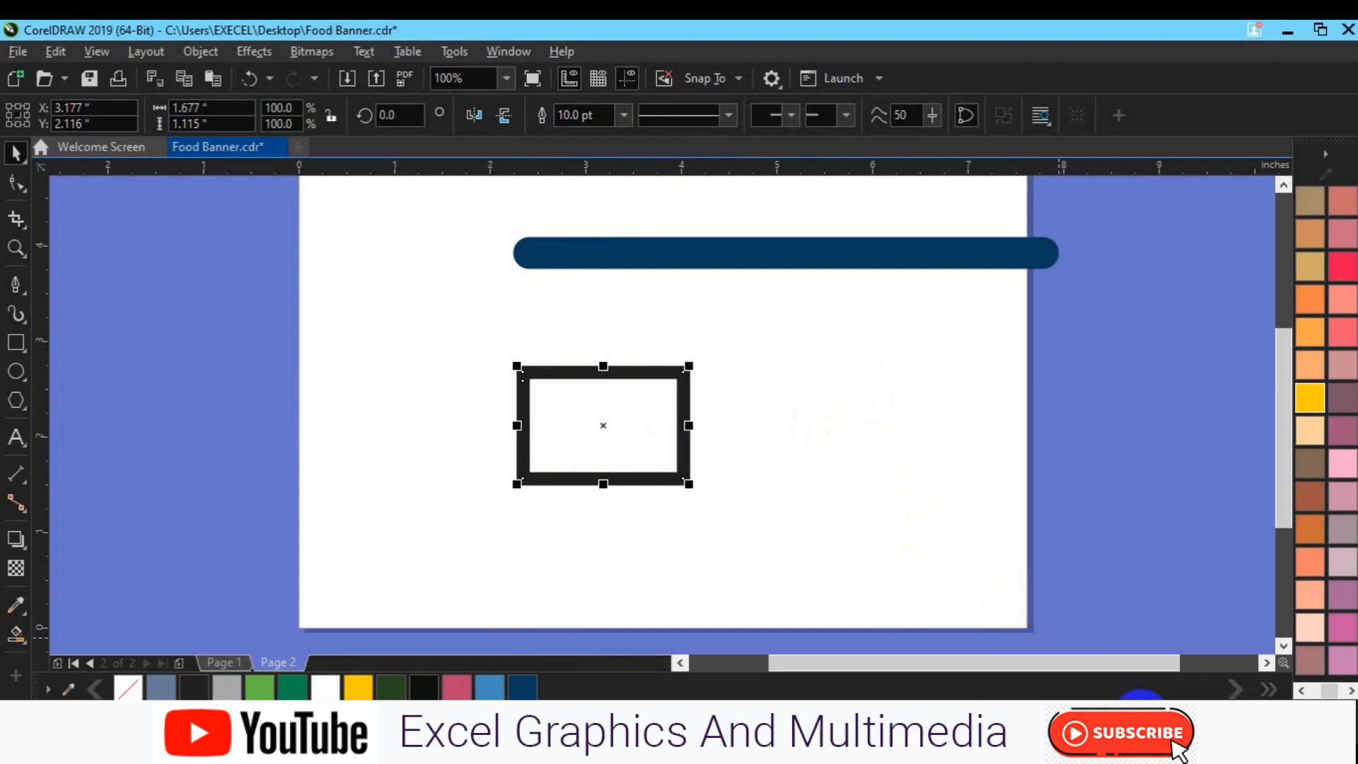
Open the Outline Pen settings for the rectangle and set round line caps and a miter limit of 100 degrees
key(F12)
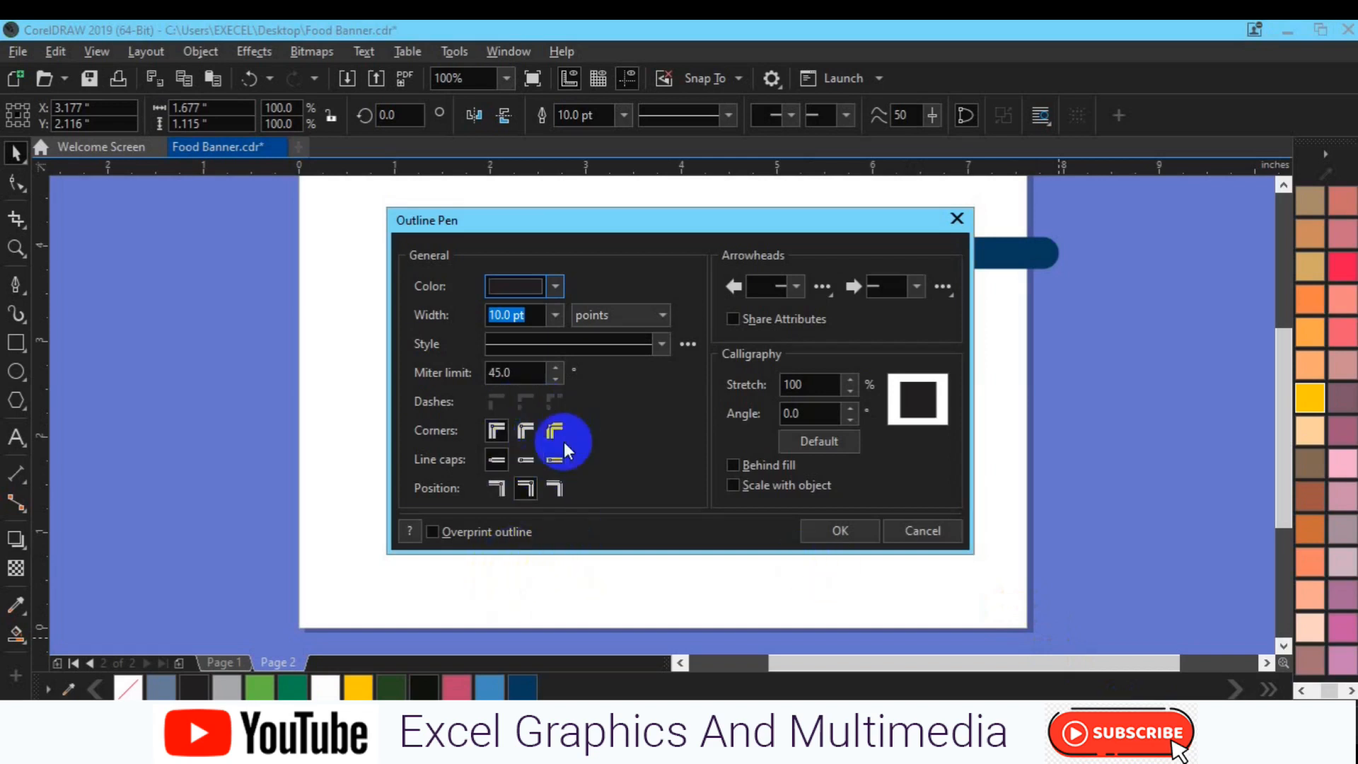
click(532, 457)
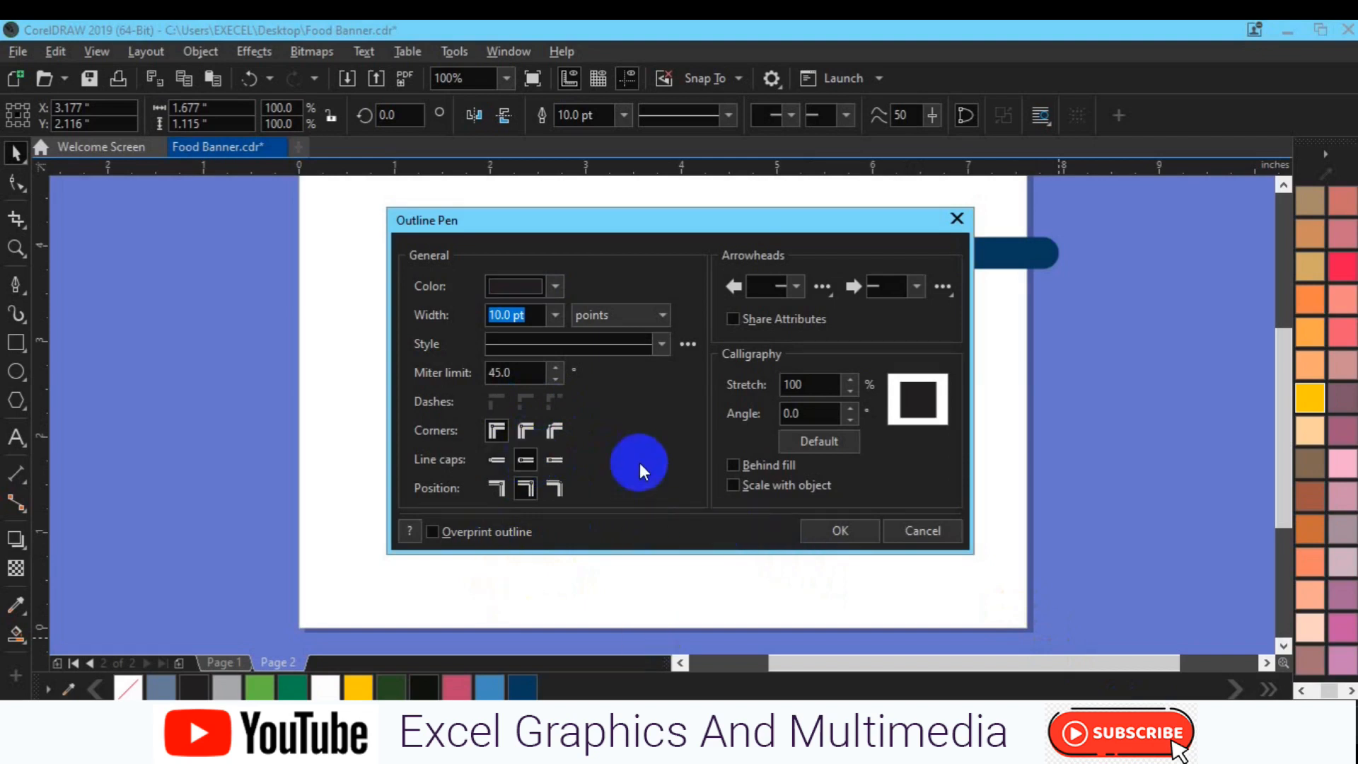
double_click(506, 375)
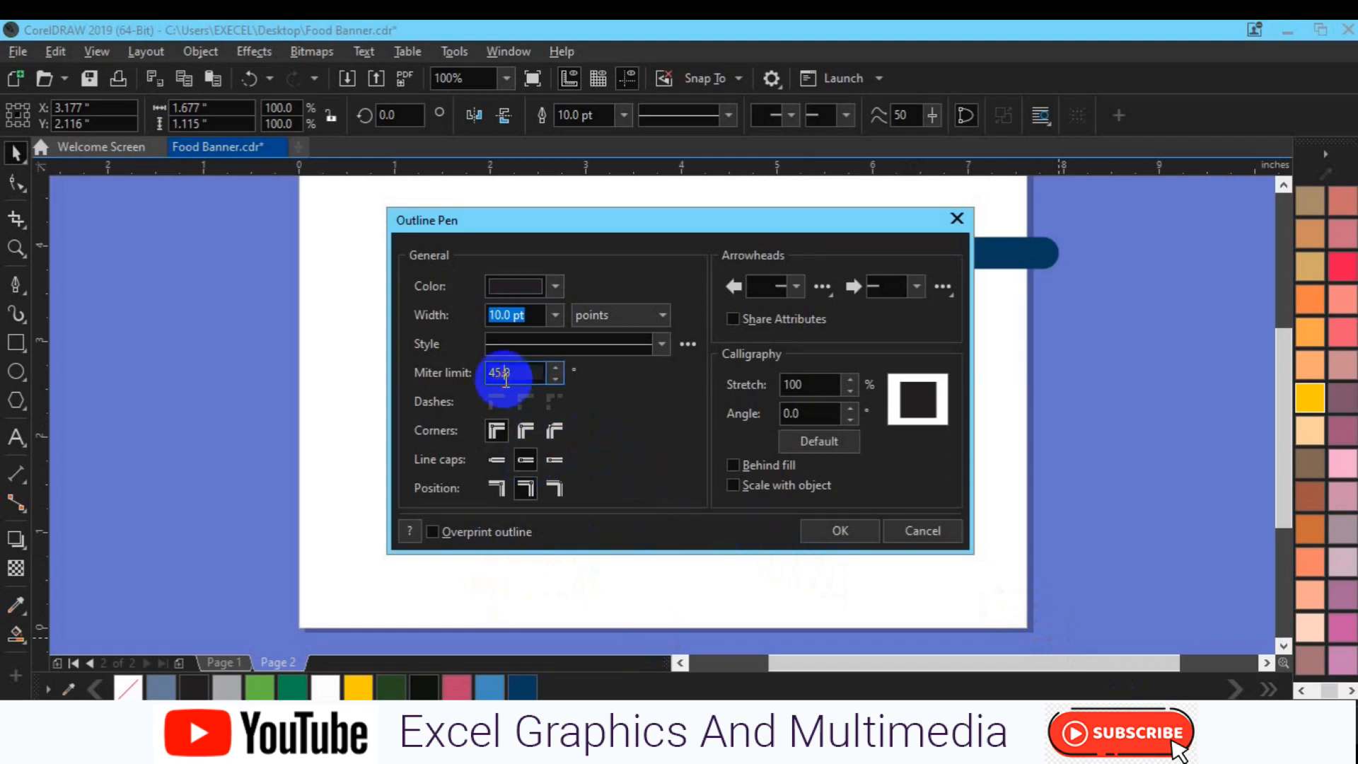
text(10.)
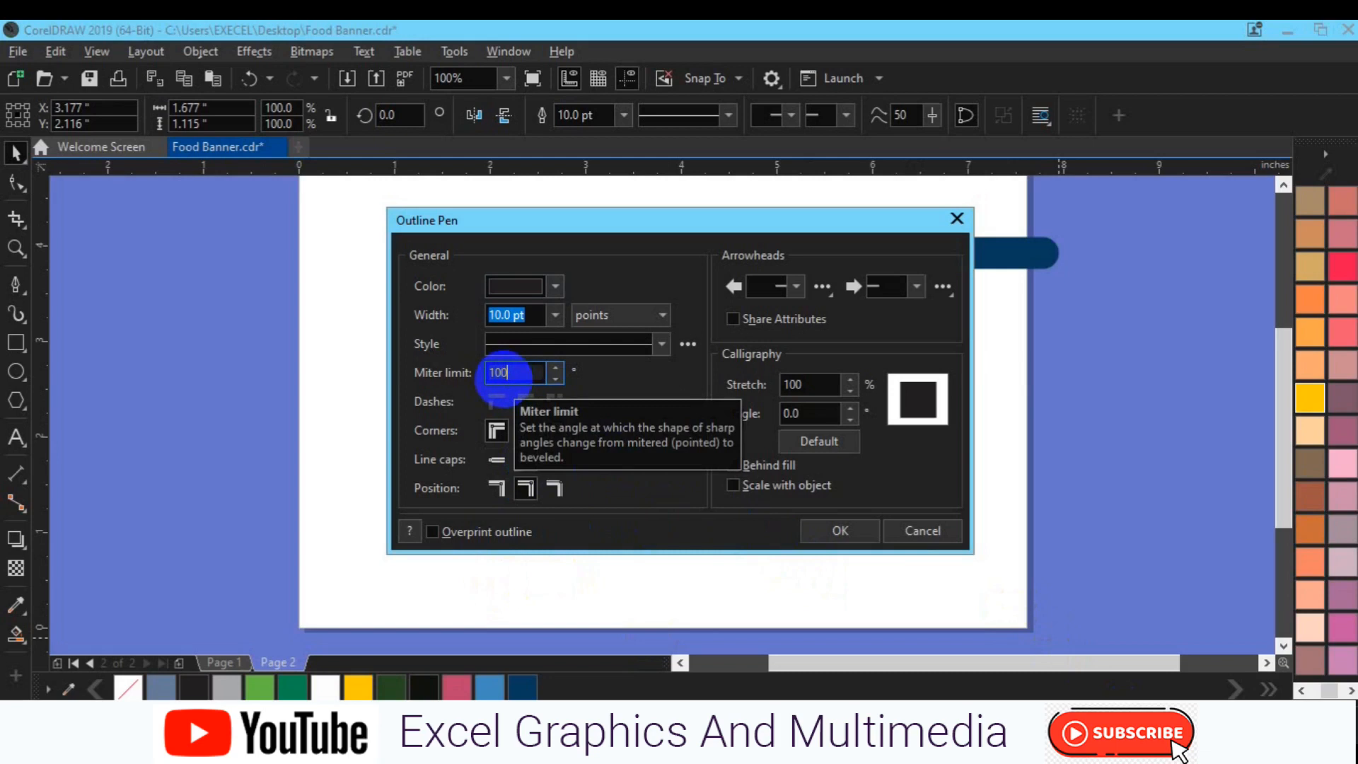
text(0)
Set the rectangle's outline color to a crimson with CMYK values 32, 95, 49, 15
click(555, 288)
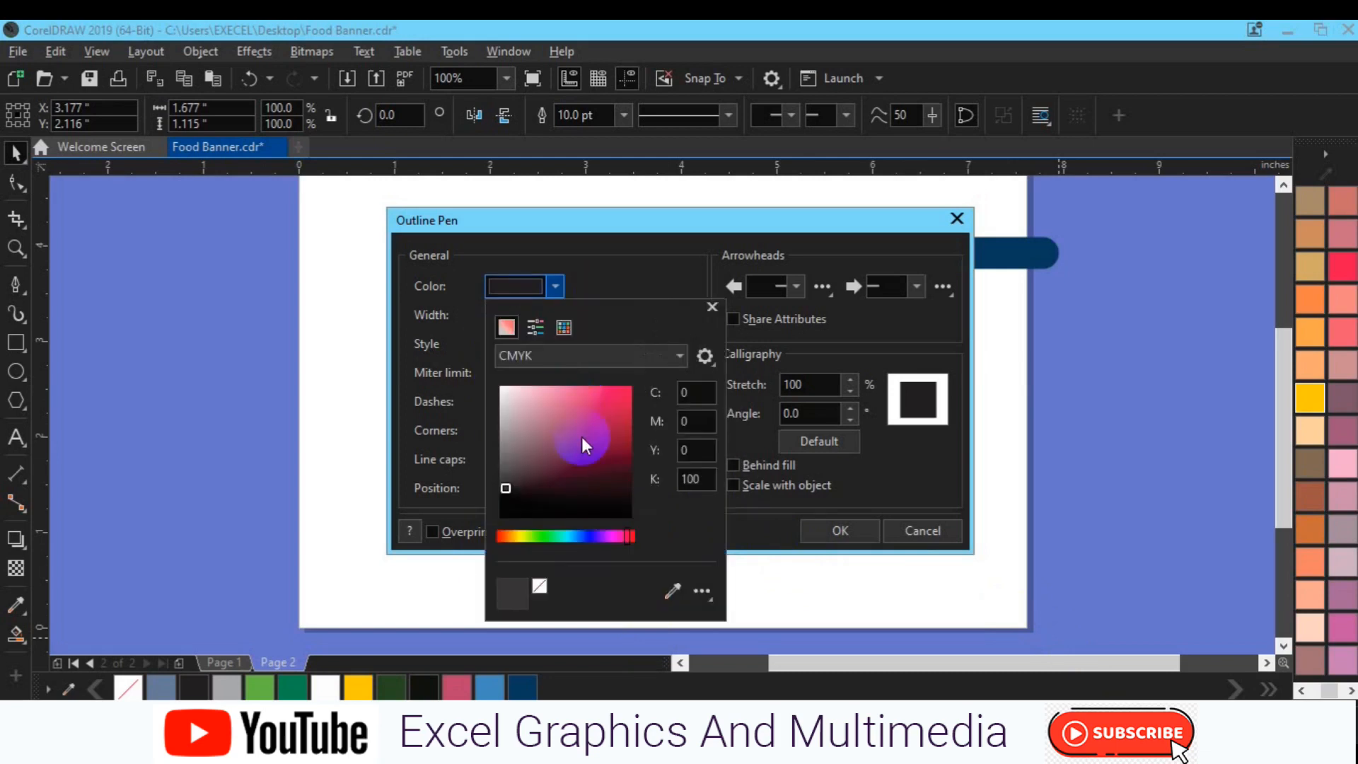
click(582, 436)
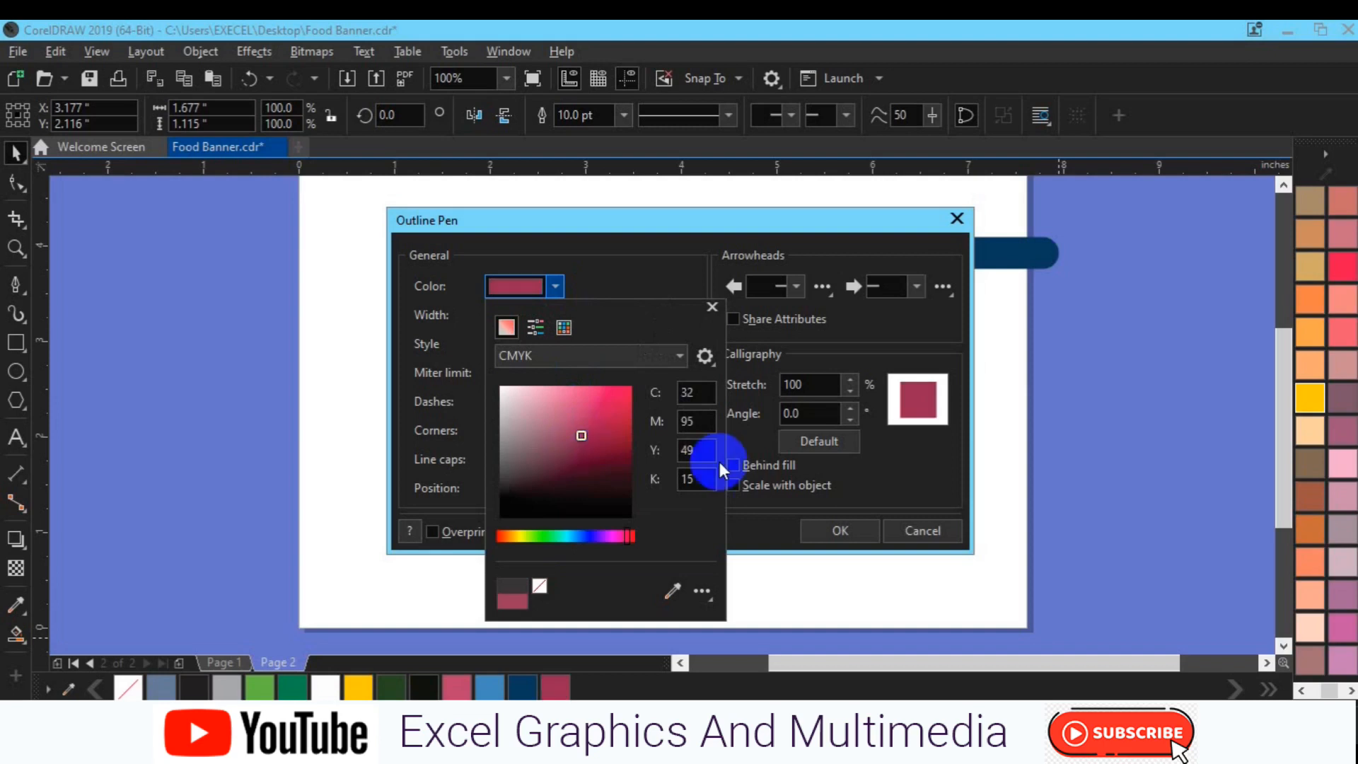
click(767, 469)
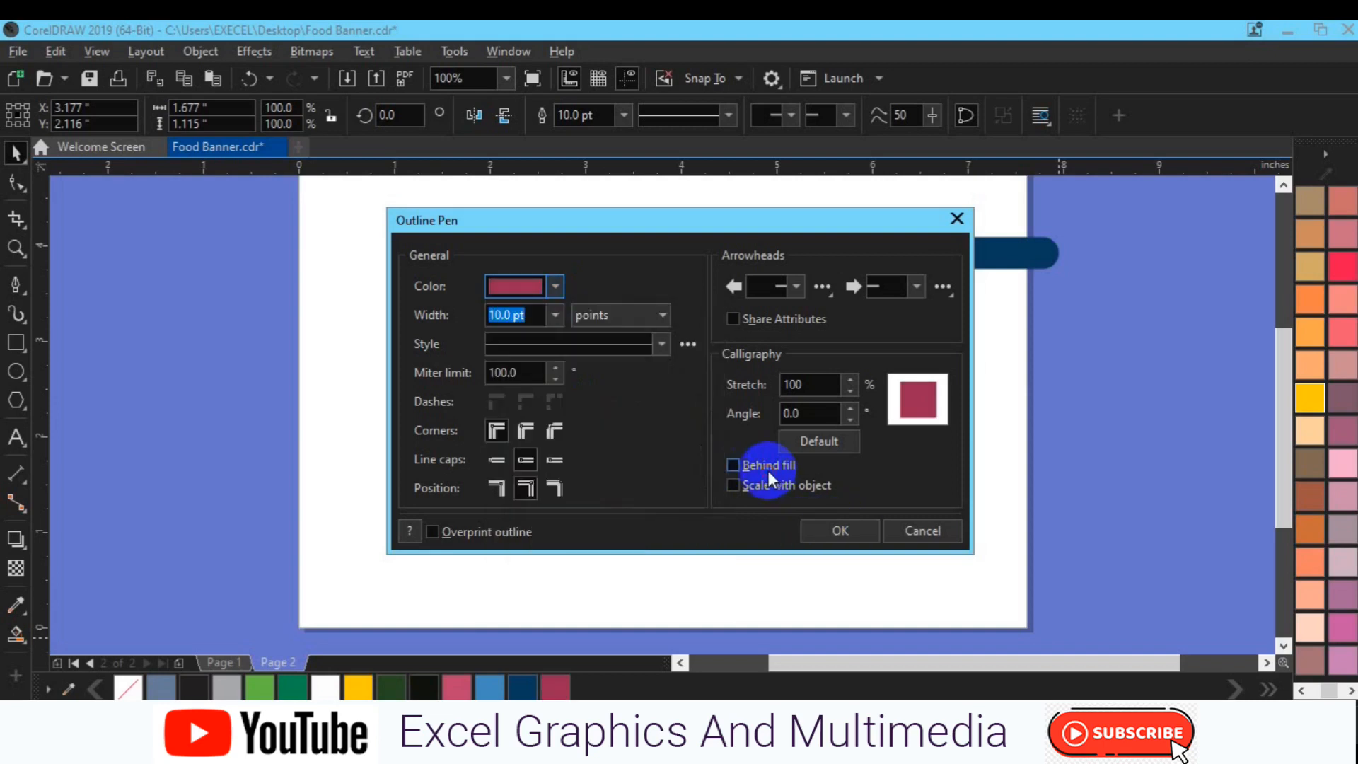
Enable Behind fill and Scale with object for the rectangle's outline and apply the settings
click(744, 472)
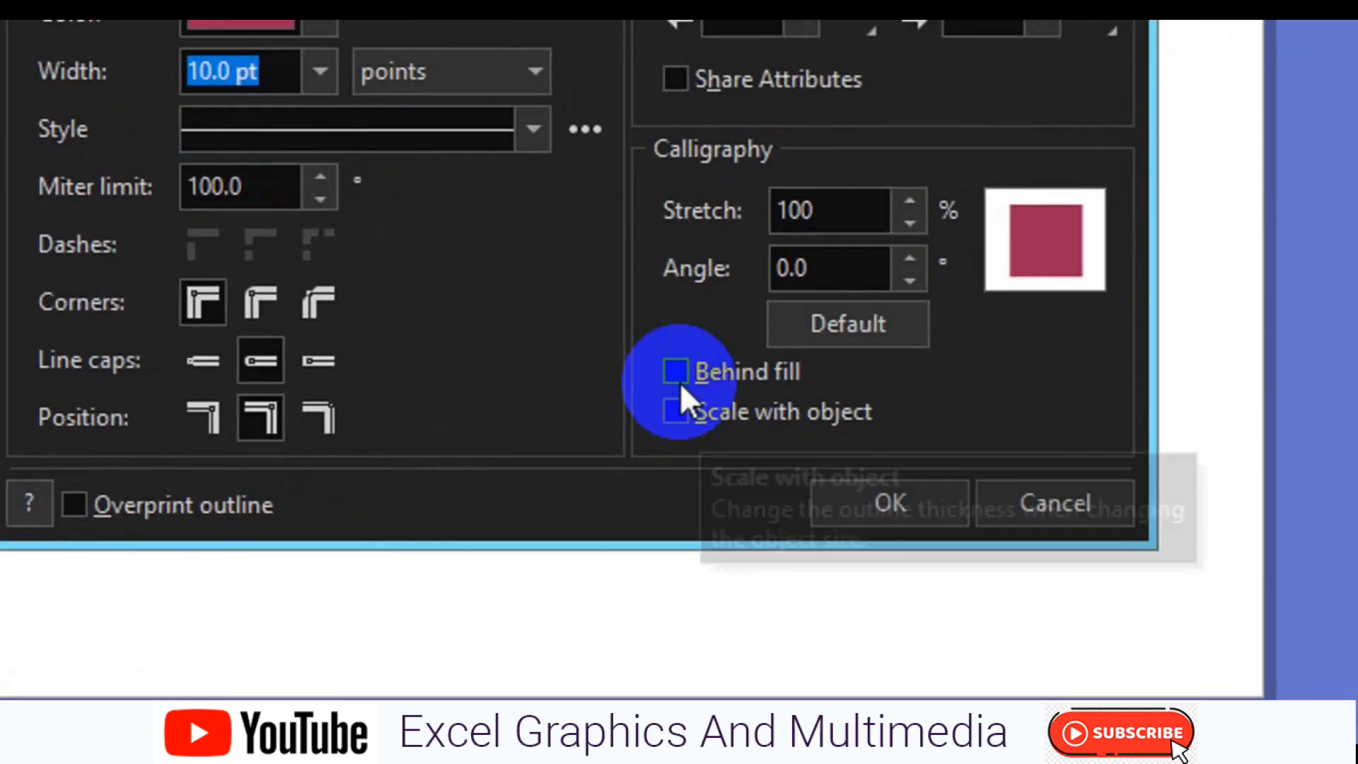
click(735, 470)
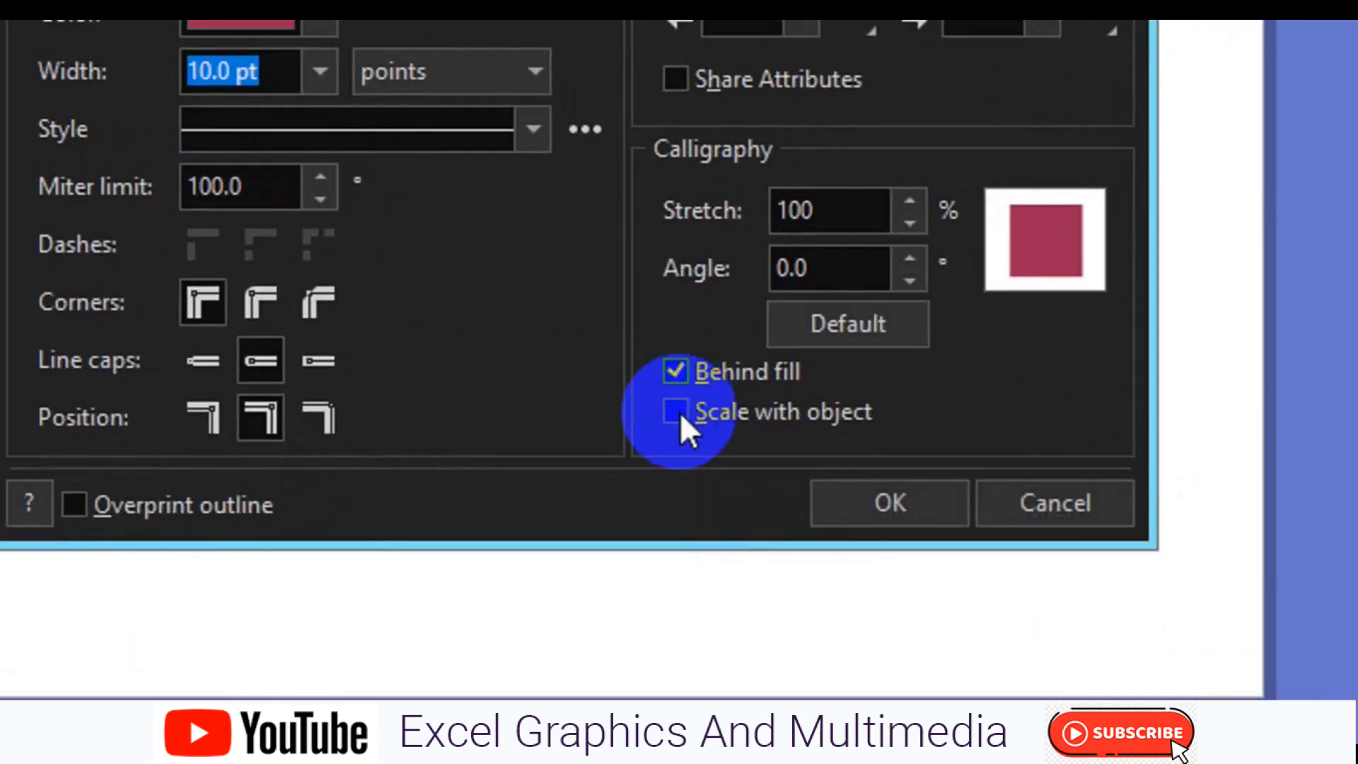
click(675, 412)
click(918, 510)
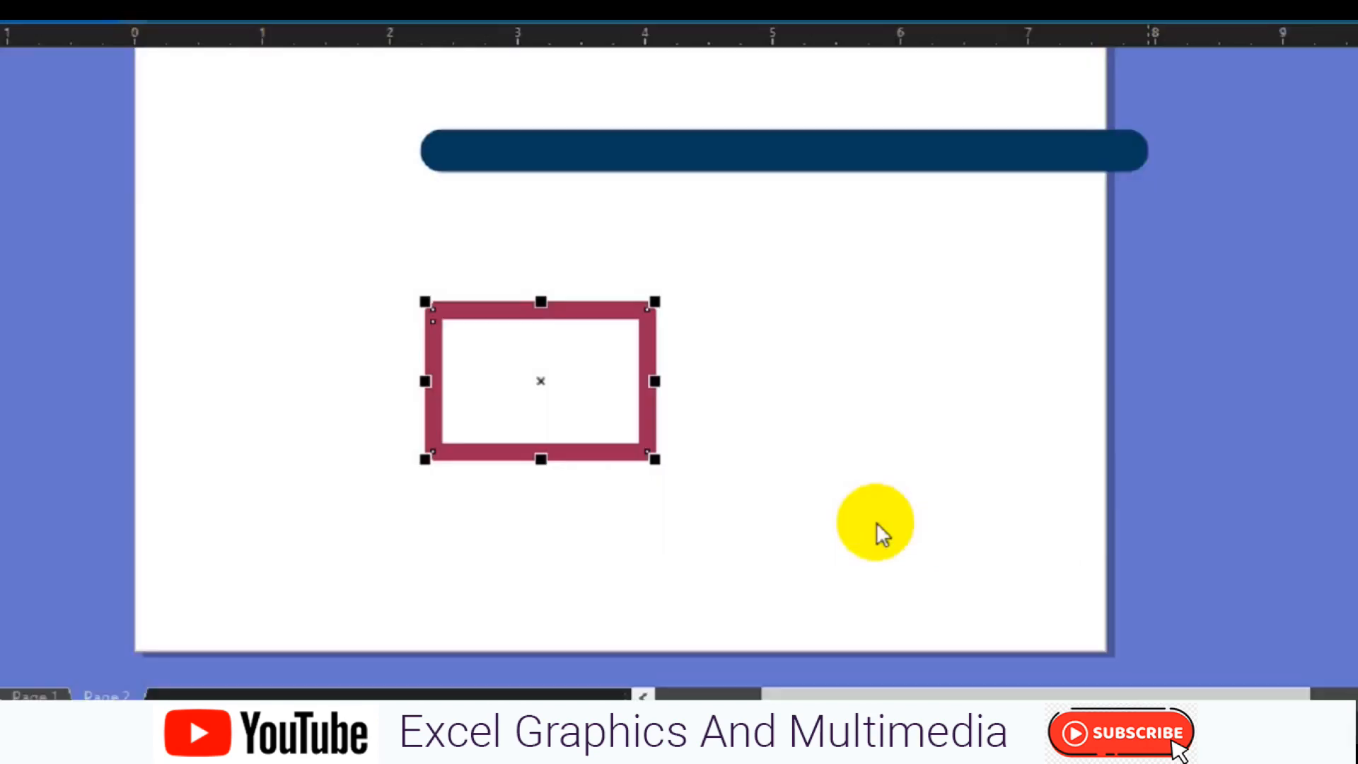
click(796, 467)
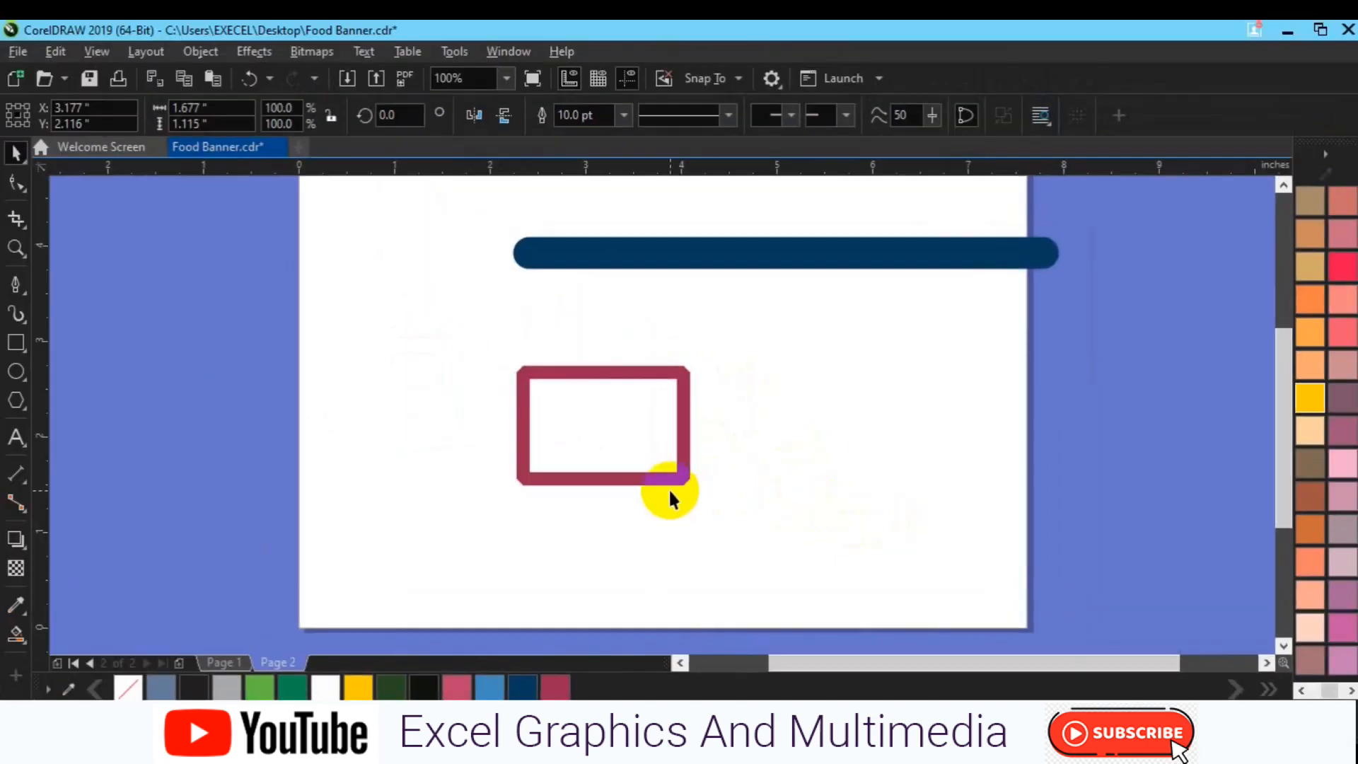
Move the crimson rectangle so its center sits at about X 5.97, Y 2.93 inches
double_click(664, 480)
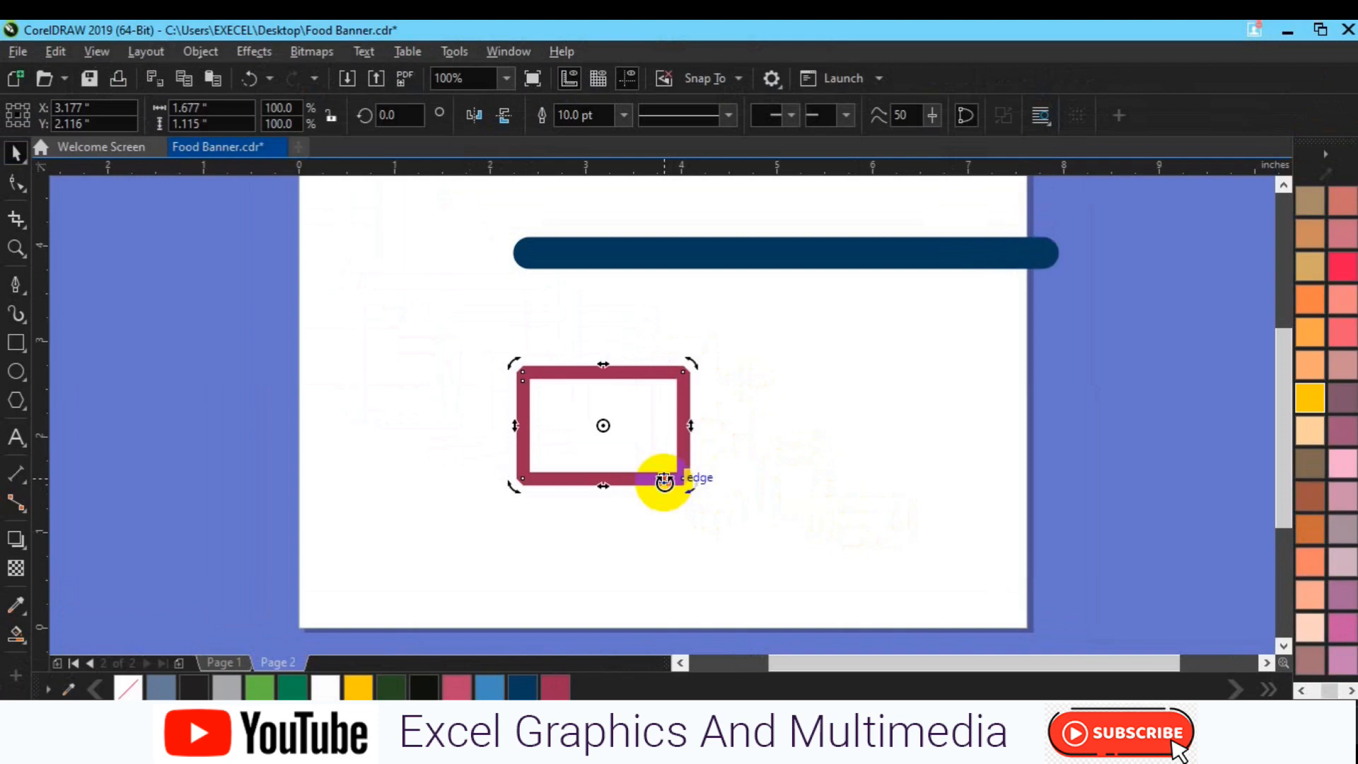
click(843, 484)
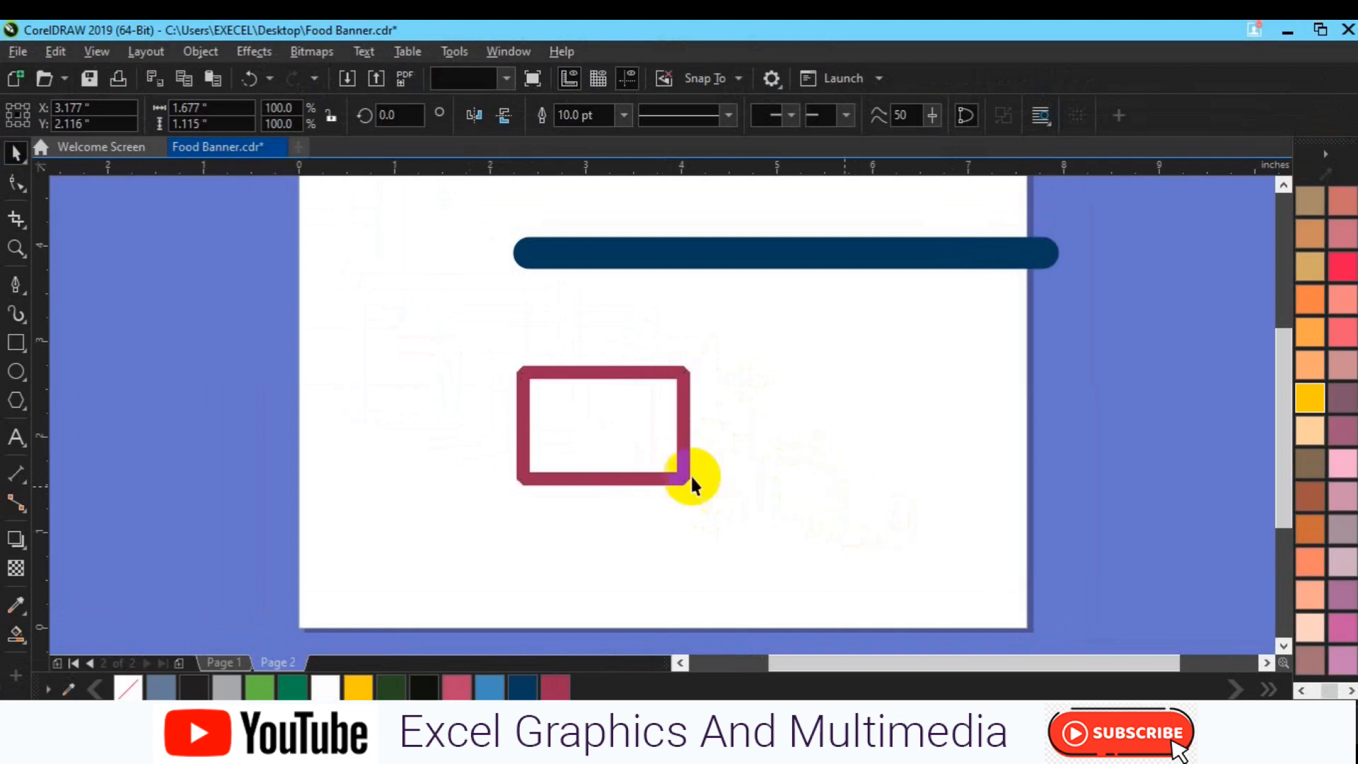
click(623, 451)
drag(609, 427, 871, 347)
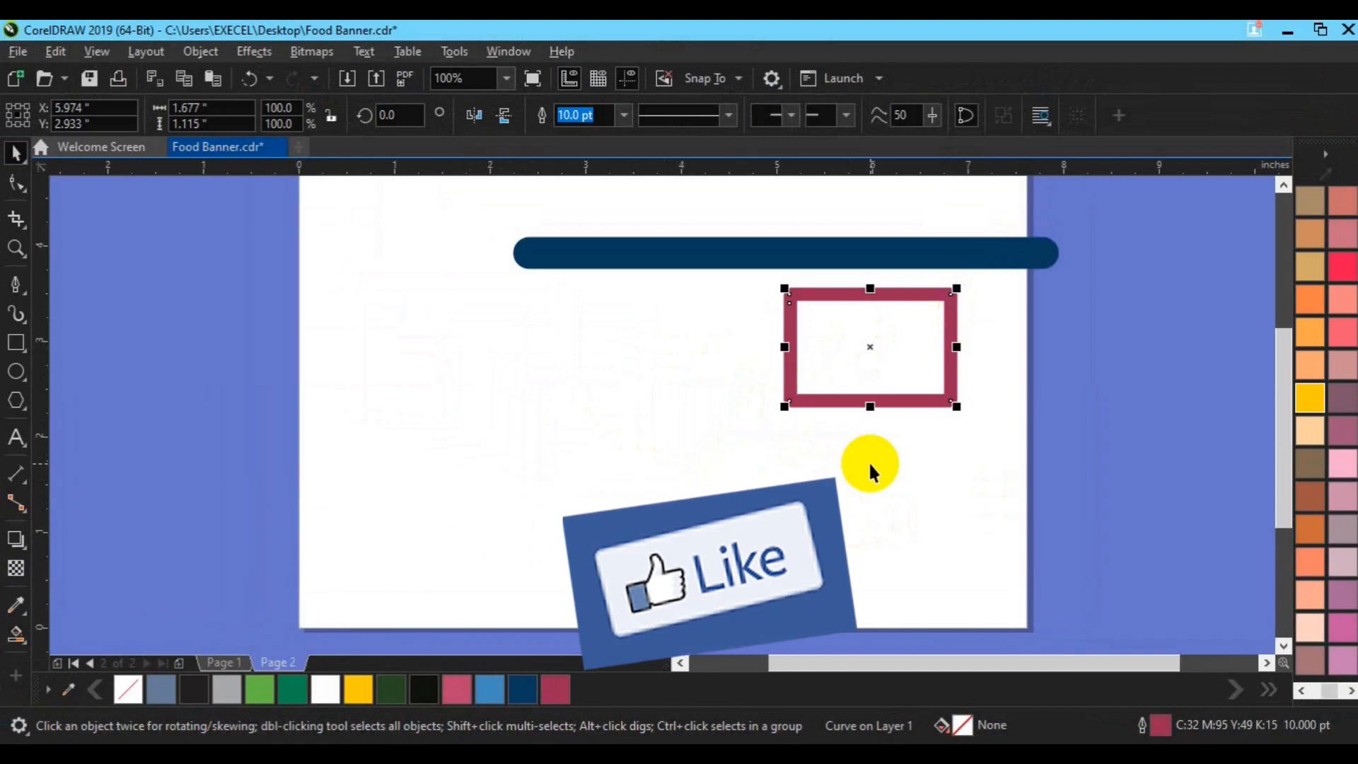
Try a Deep Yellow fill on the crimson rectangle and undo it
click(1309, 403)
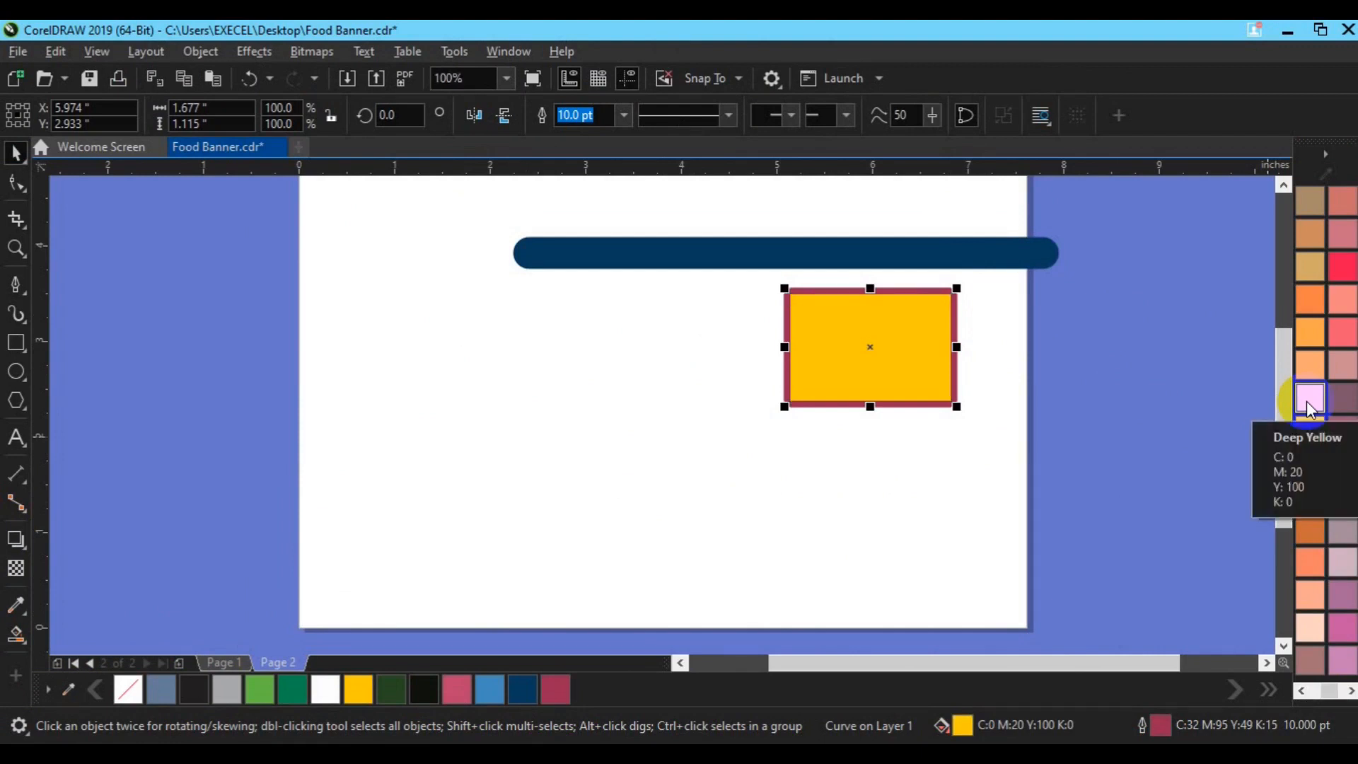
key(ctrl+z)
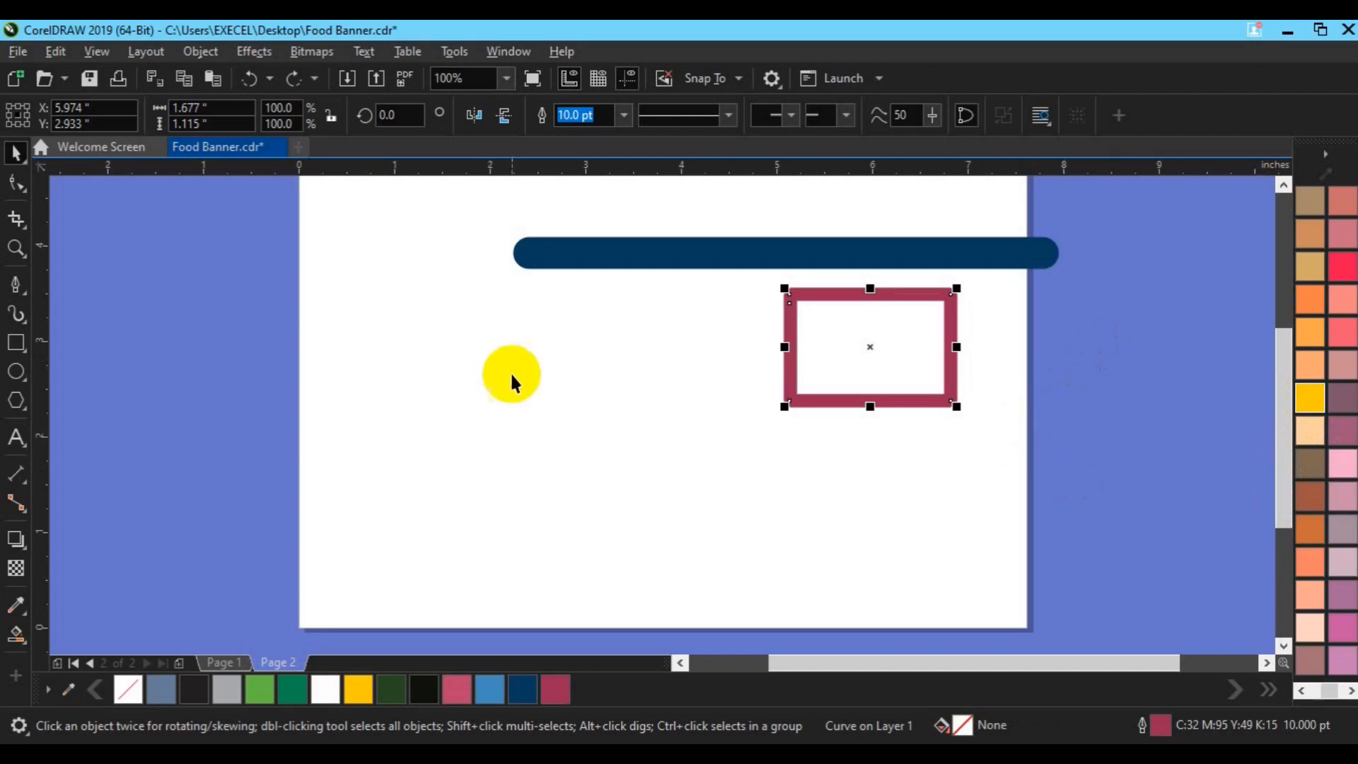
Draw a closed freeform shape with curved segments, about 0.96 by 0.75 inches, in the page's empty area with the Pen tool
click(32, 292)
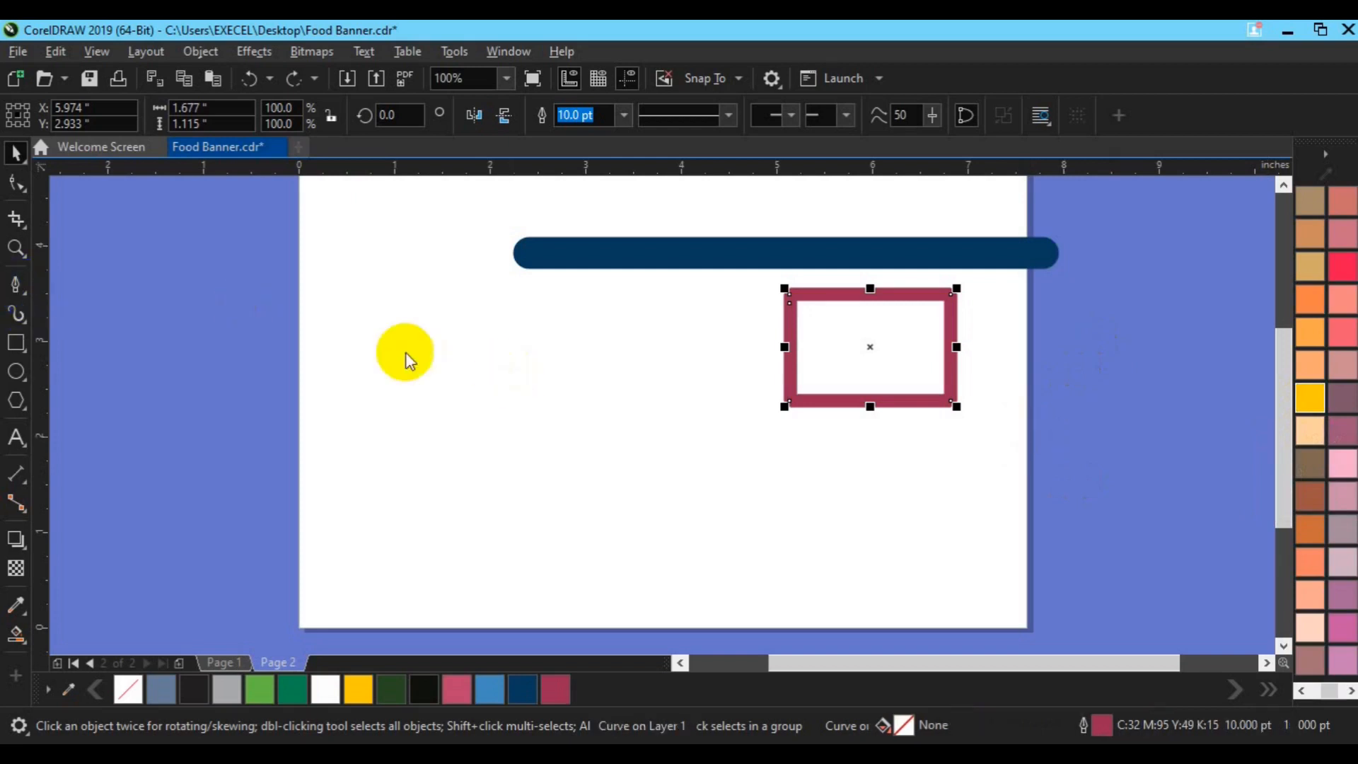
click(396, 387)
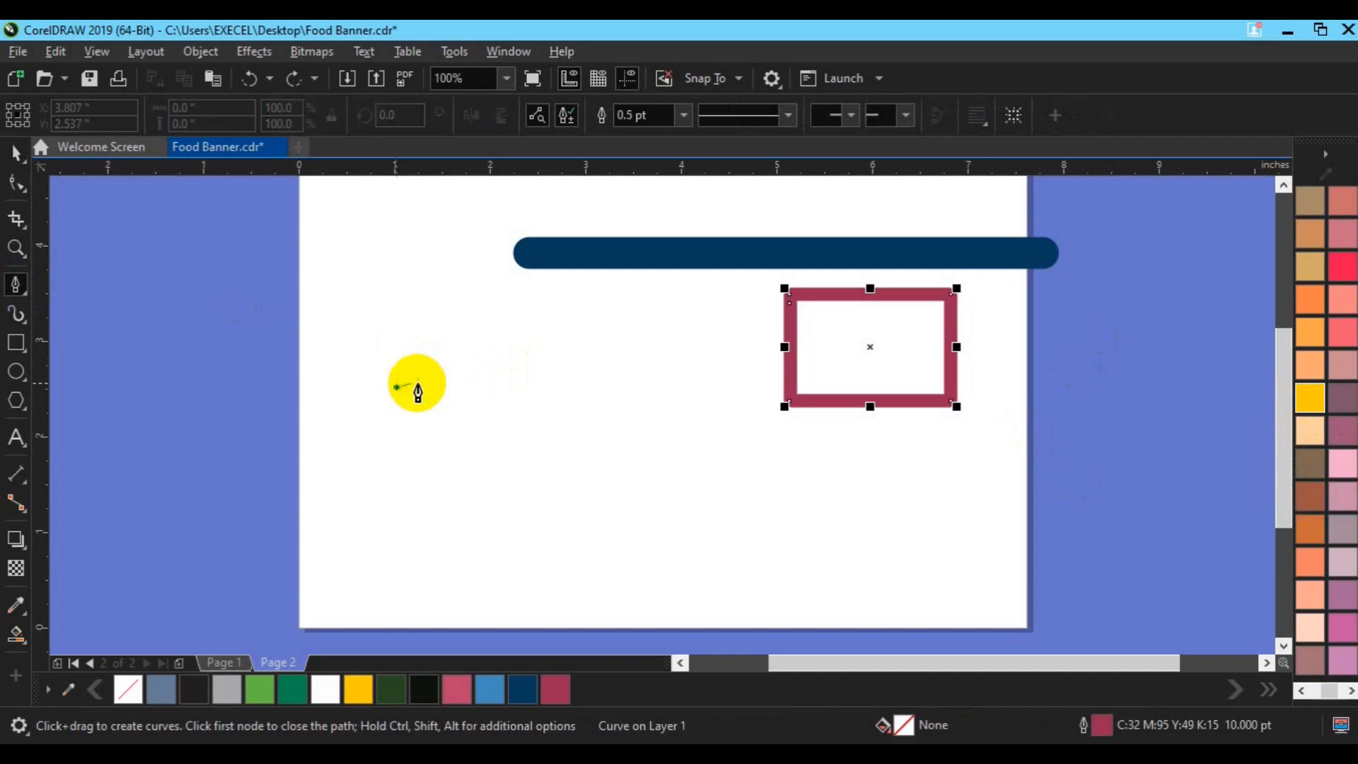
mouse_move(420, 382)
mouse_down()
mouse_move(457, 404)
mouse_move(458, 439)
mouse_move(430, 446)
mouse_move(377, 417)
mouse_move(373, 400)
mouse_move(409, 401)
mouse_move(406, 390)
mouse_up()
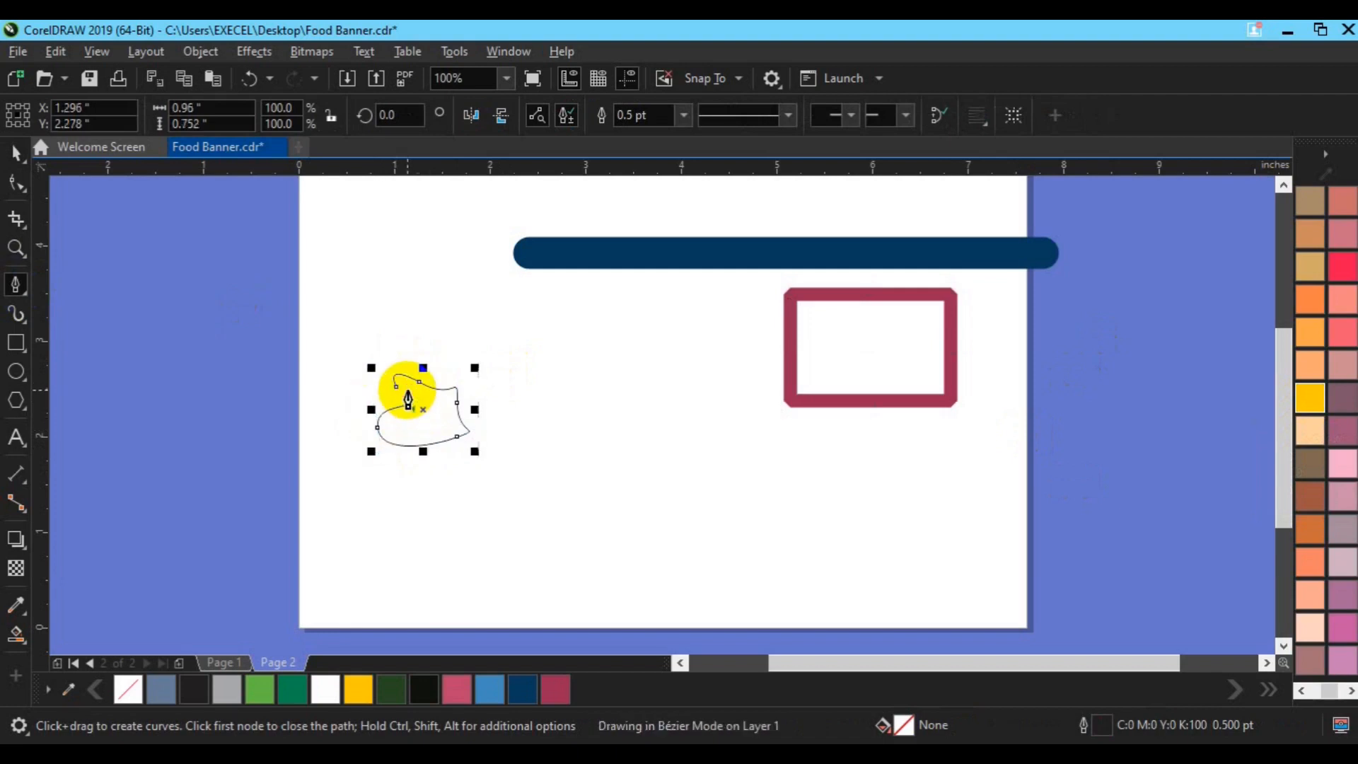
click(396, 386)
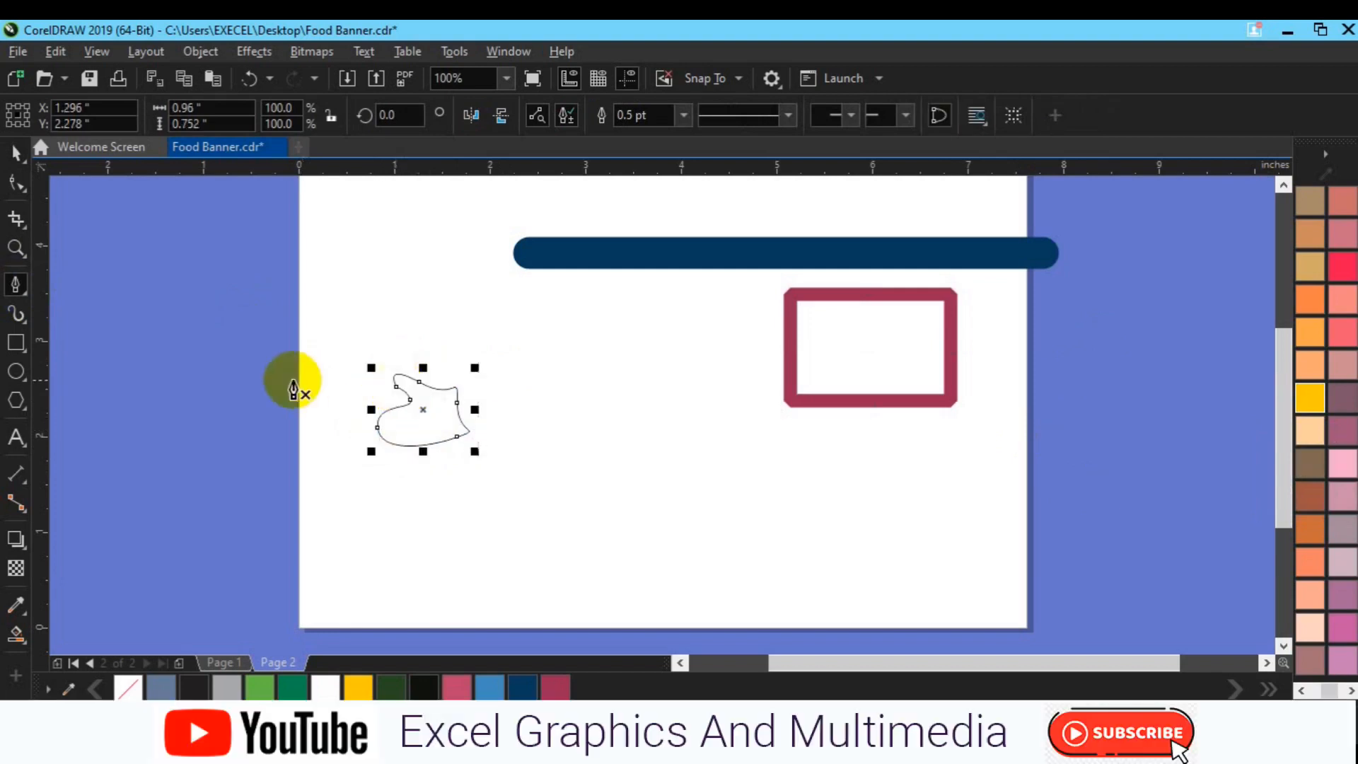
click(15, 153)
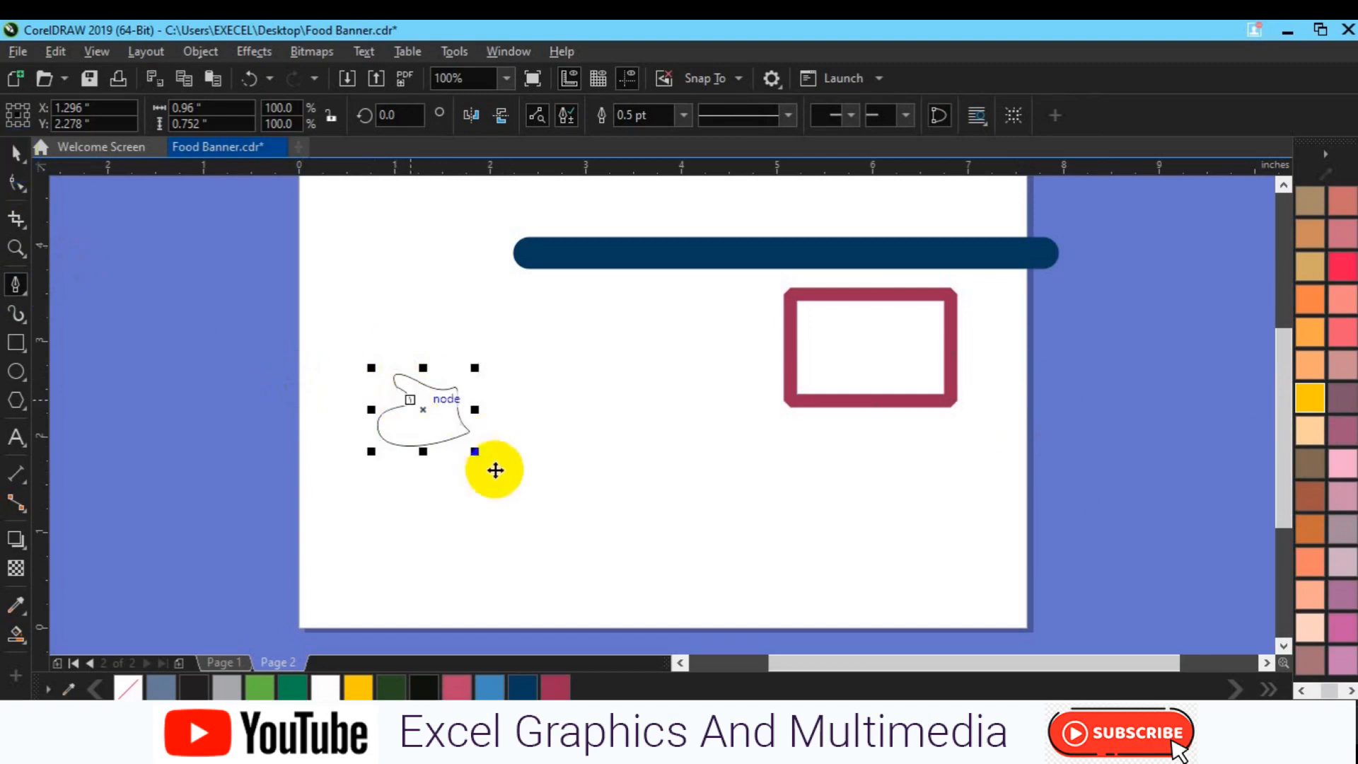
Scale the freeform shape to about 2.02 by 1.58 inches and move its center to about X 2.36, Y 2.15 inches
drag(474, 452, 528, 490)
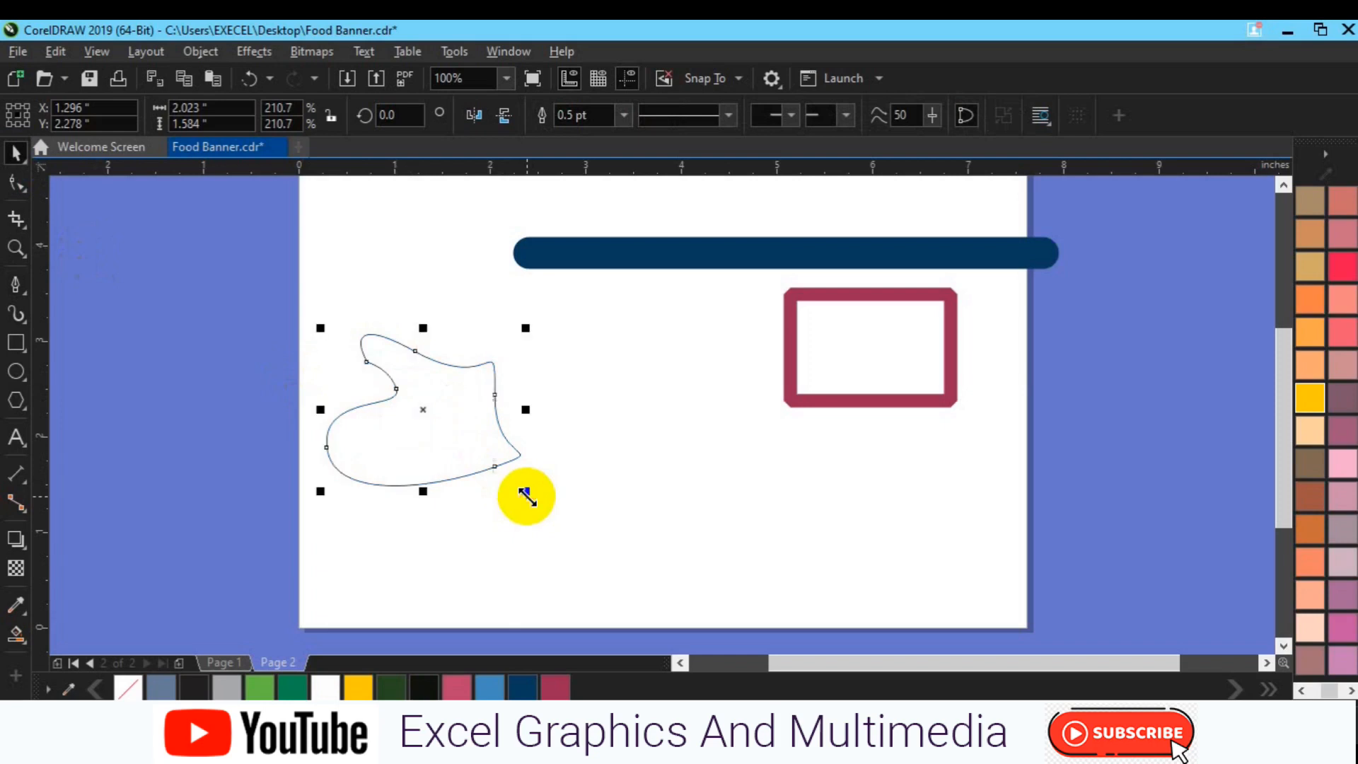
drag(425, 403, 524, 423)
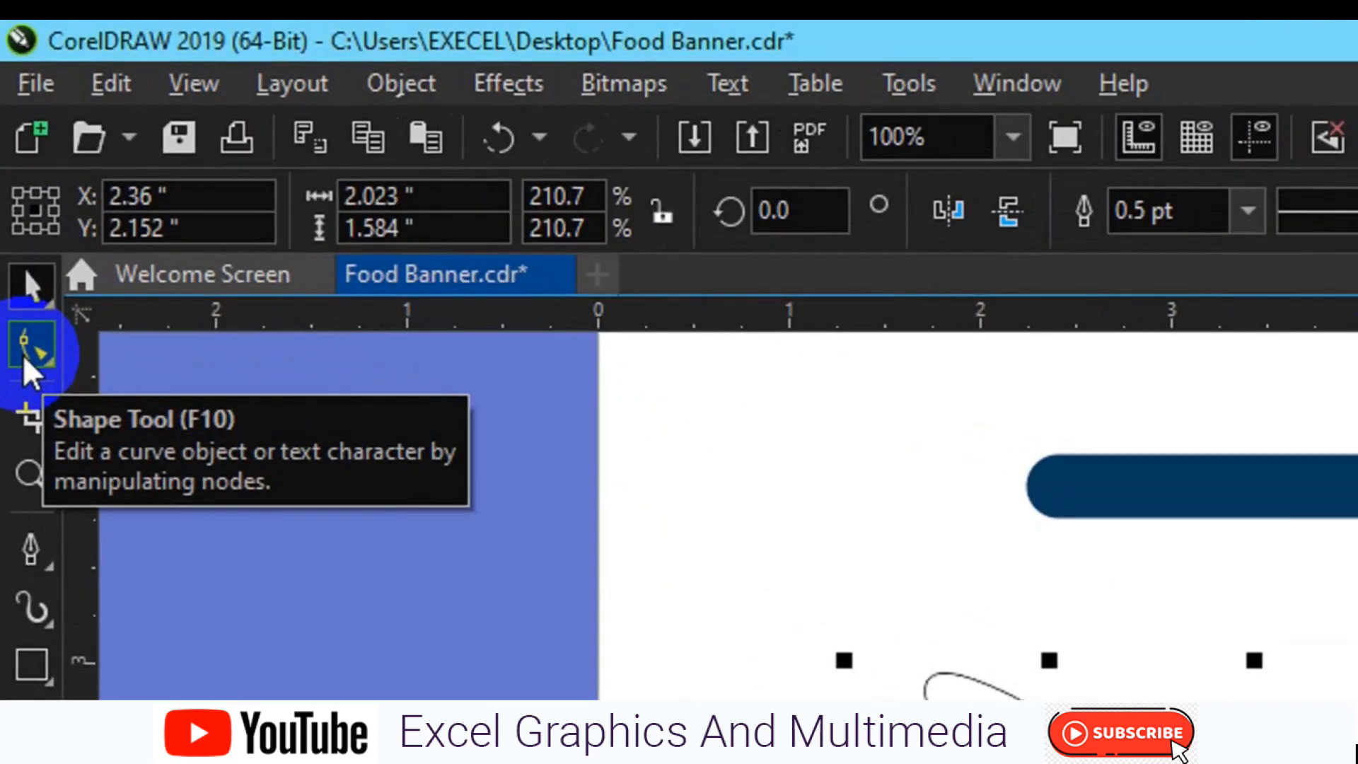
Remove the nodes on the freeform shape's upper edge and right side with the Shape tool
click(23, 352)
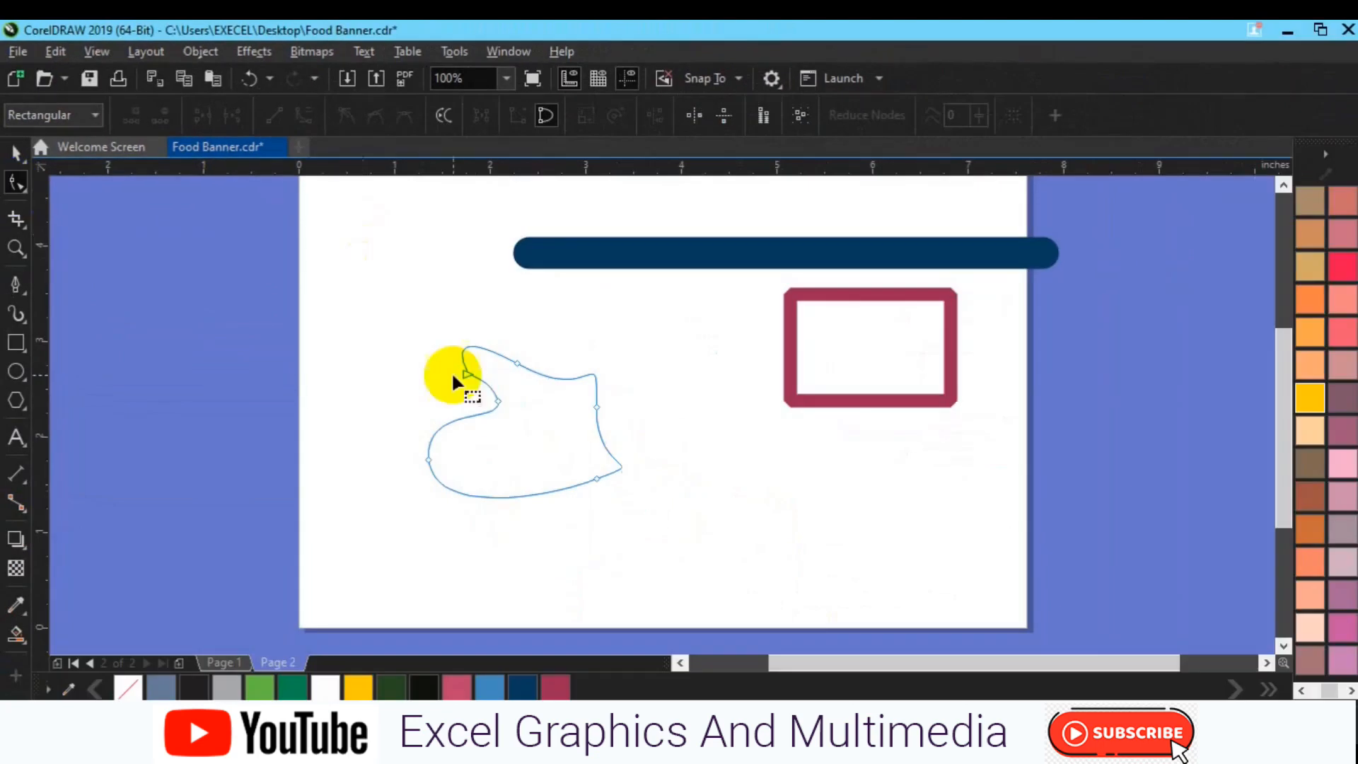
double_click(519, 363)
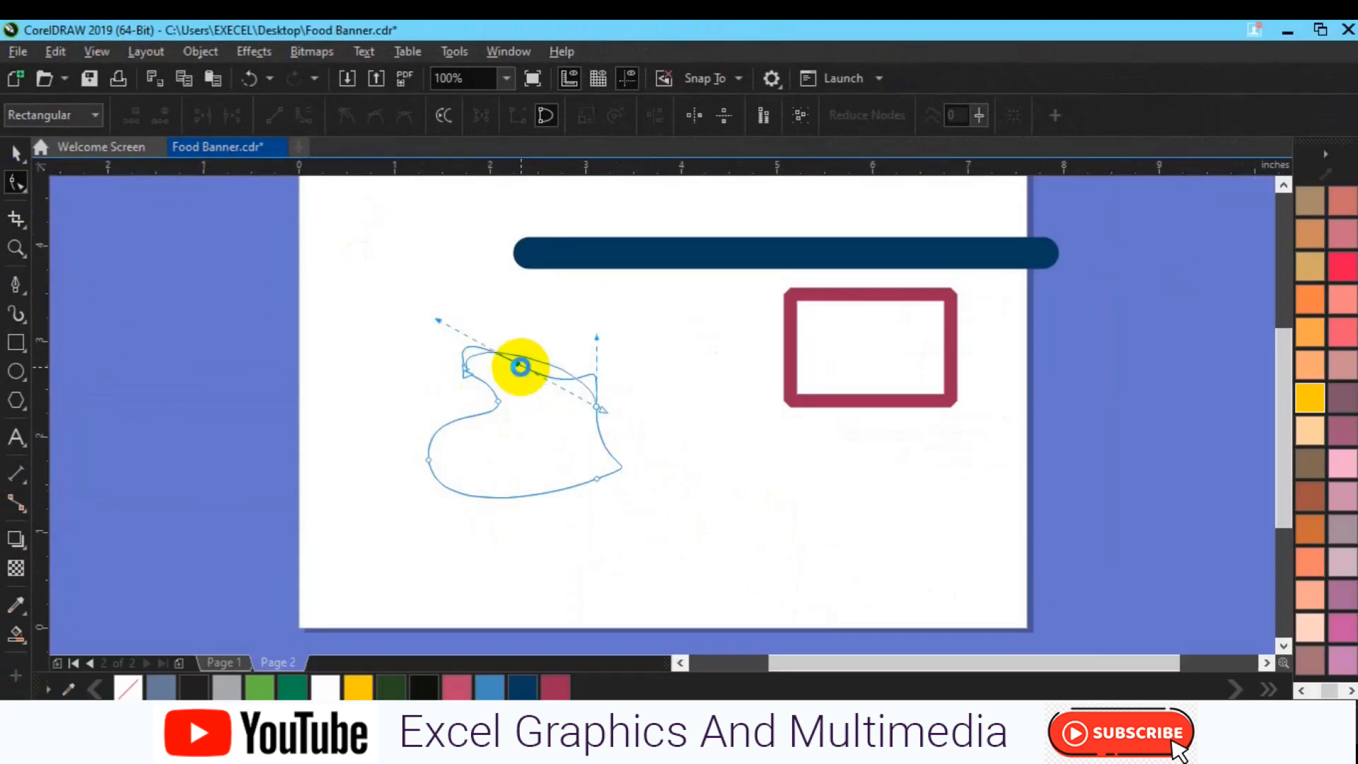
double_click(596, 401)
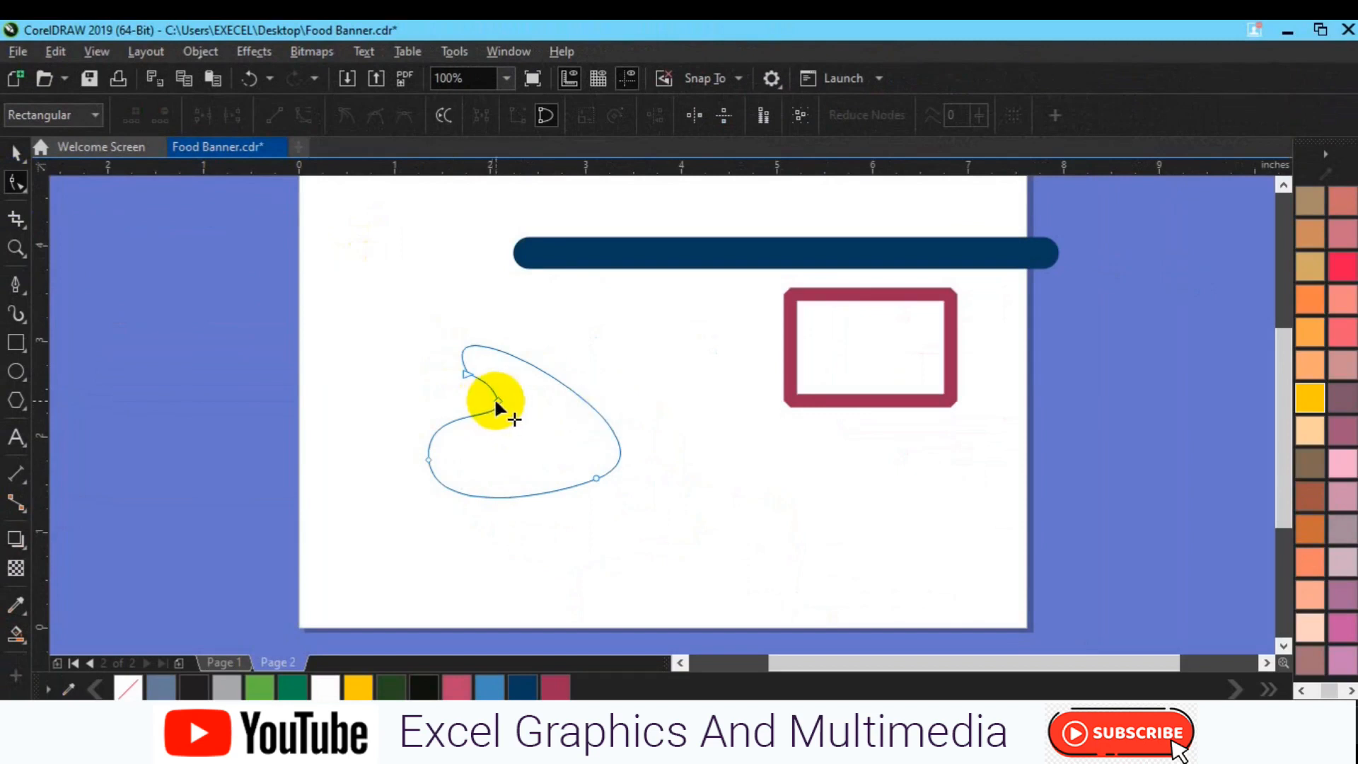
Adjust the shape's inner notch node and left curve handle, and move its lower-right node before deleting that node
drag(497, 401, 508, 419)
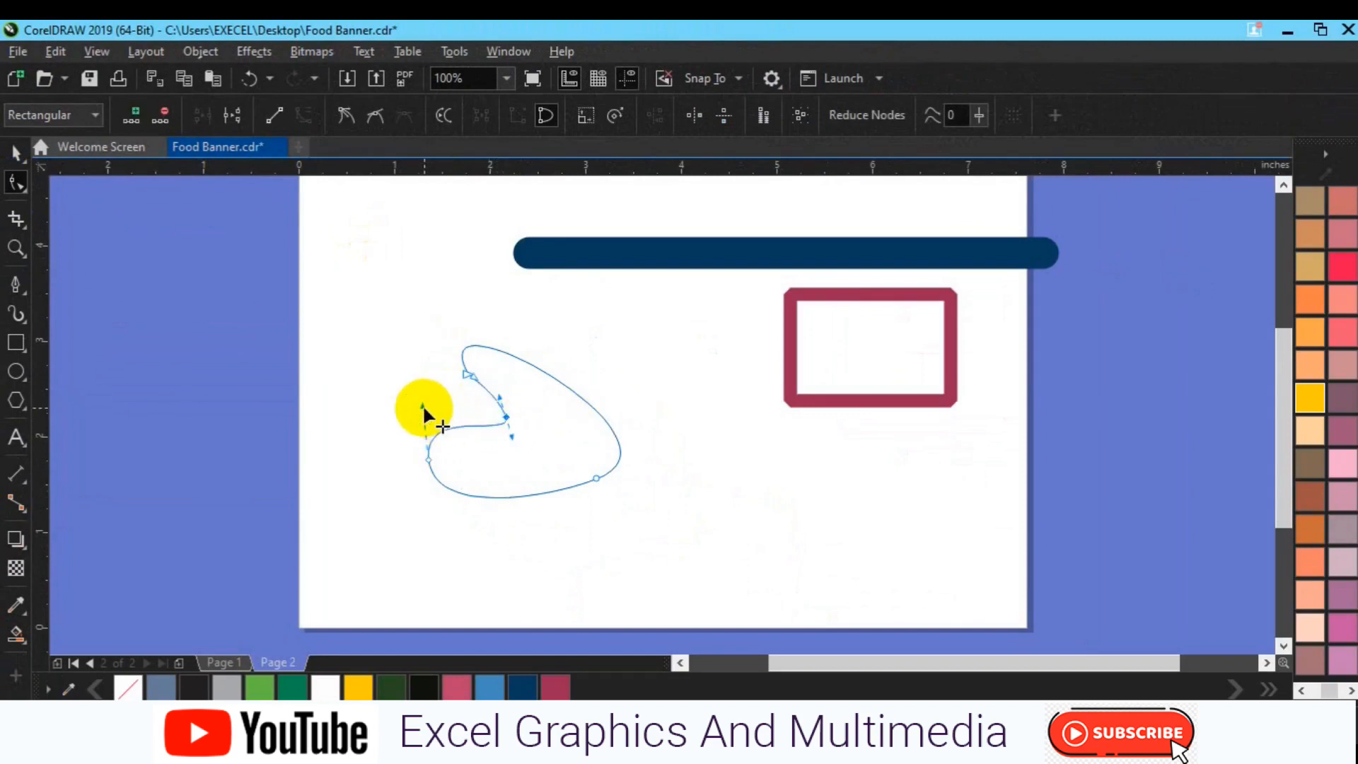
drag(422, 406, 419, 394)
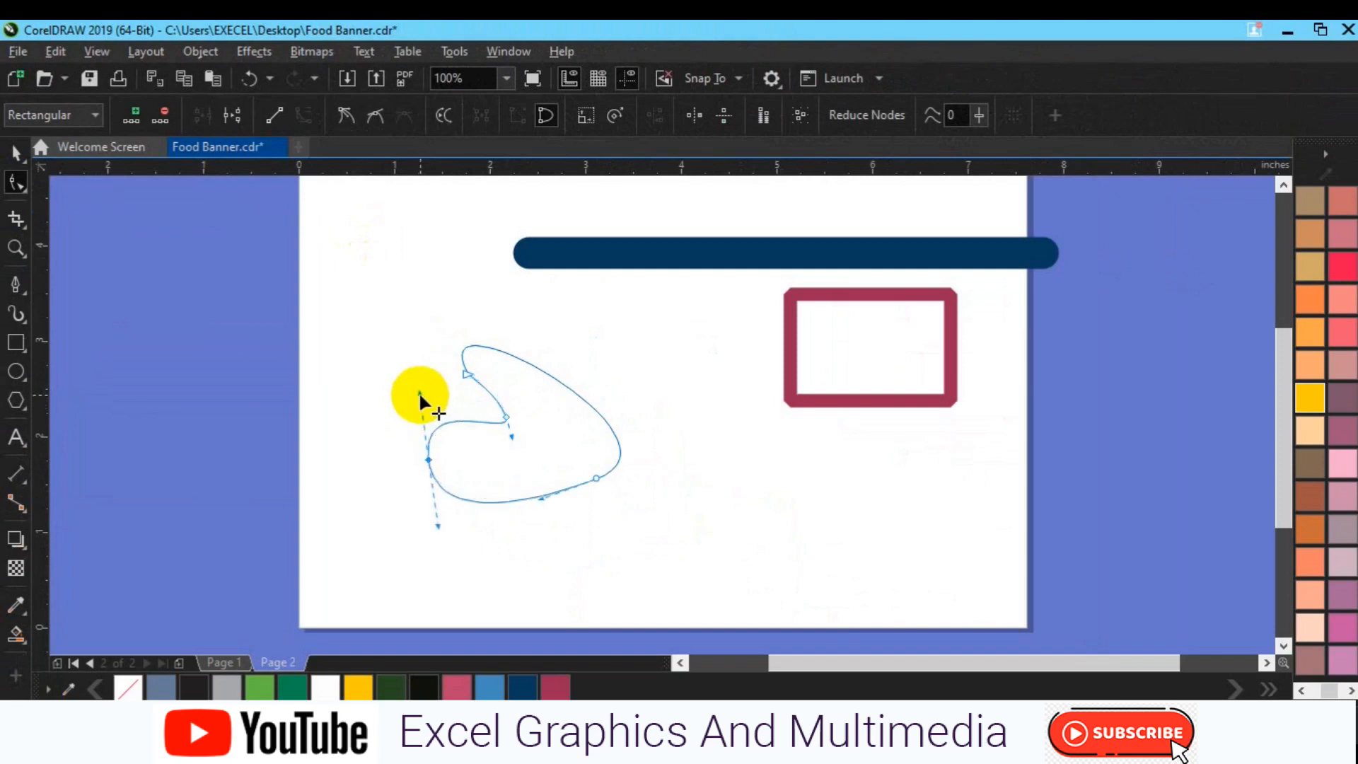
drag(597, 479, 607, 494)
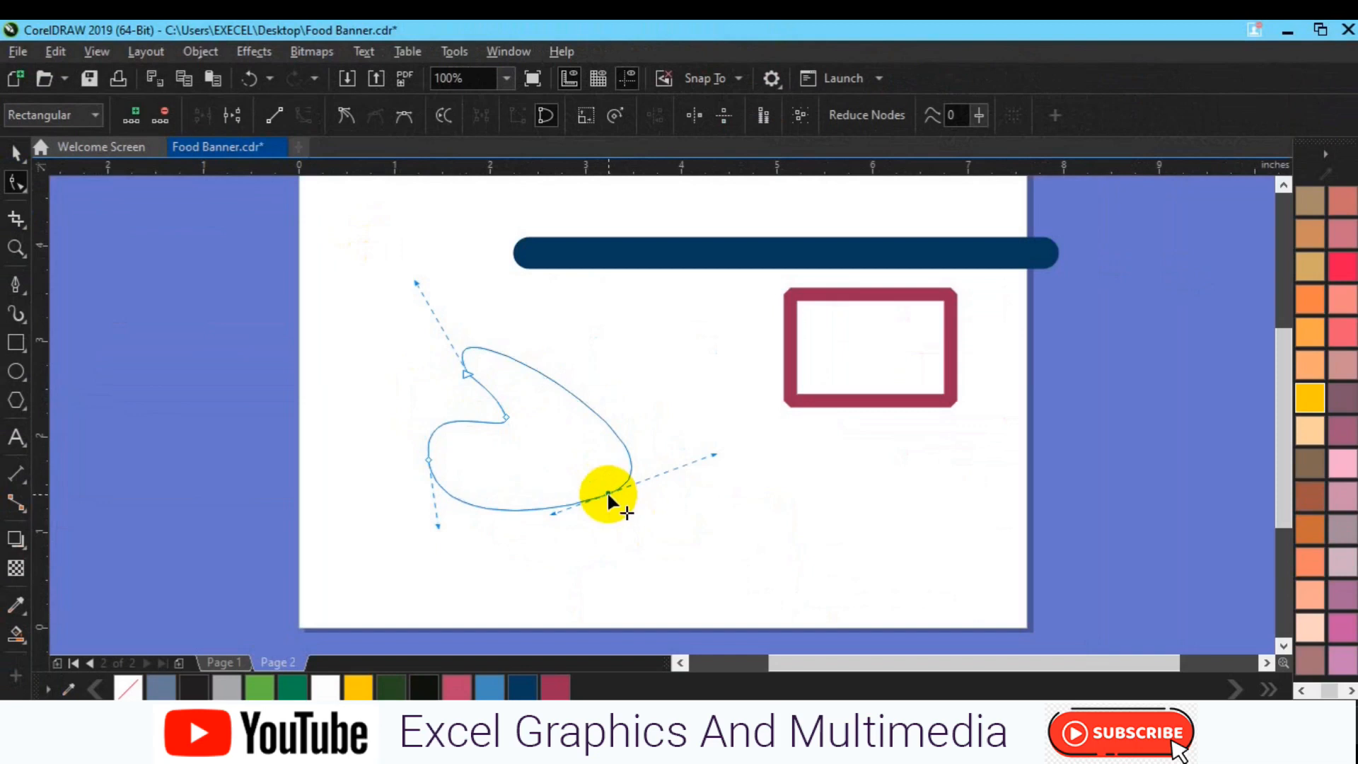
key(Delete)
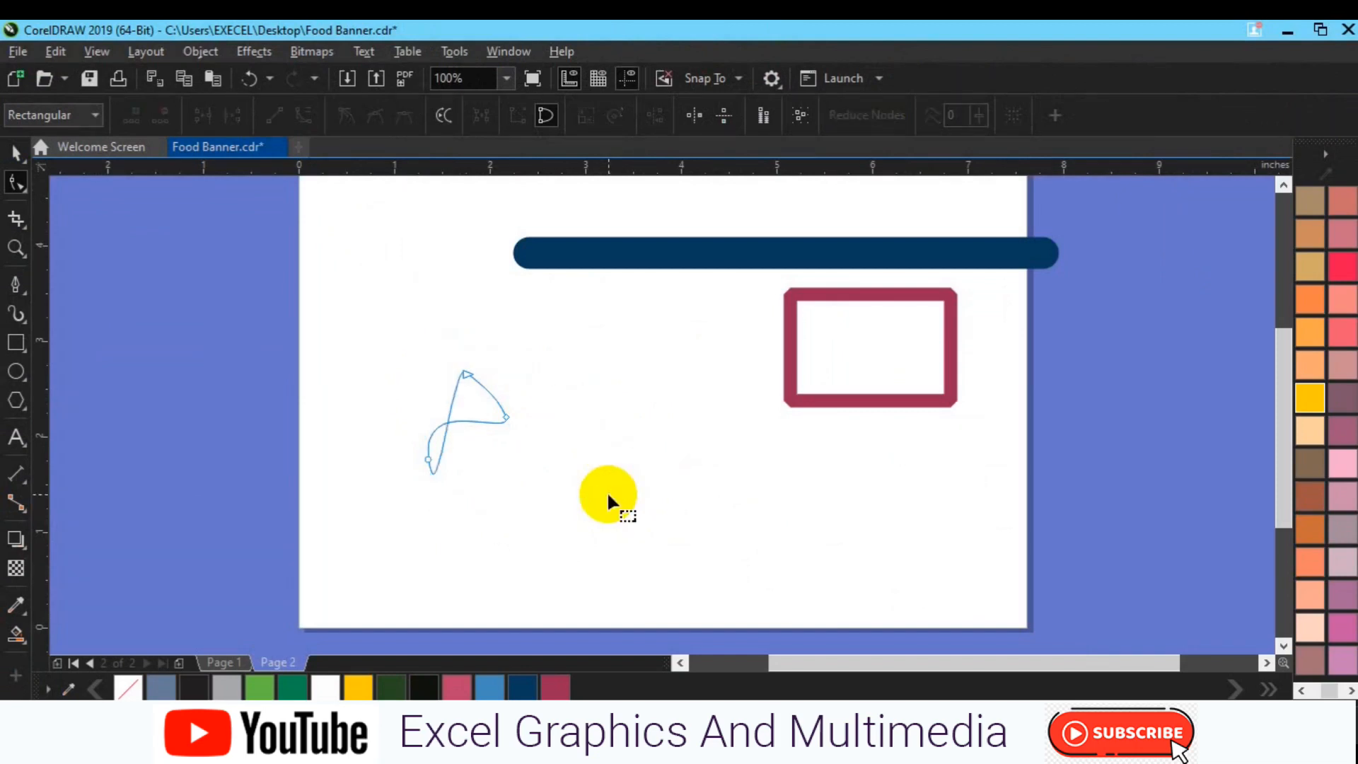
Fill the reshaped freeform object with deep yellow and remove its outline
key(space)
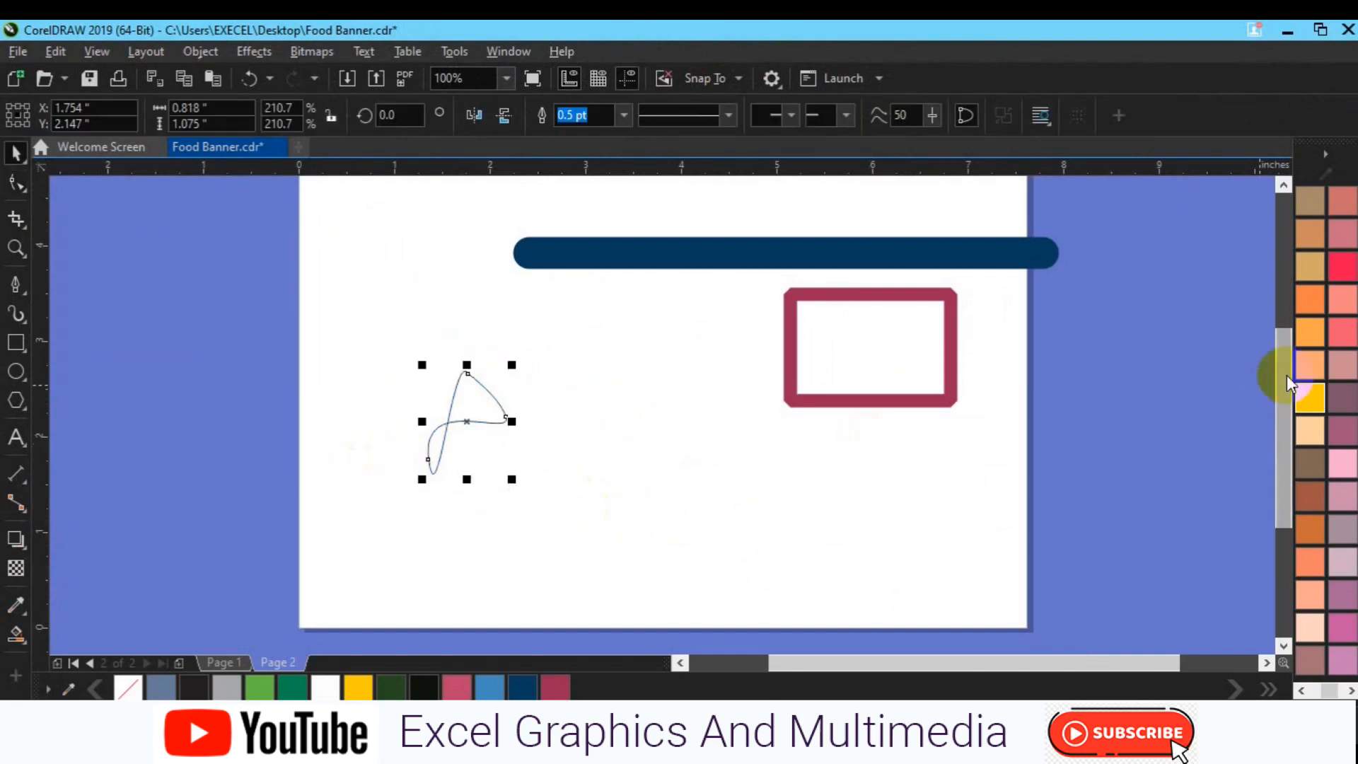
click(1308, 396)
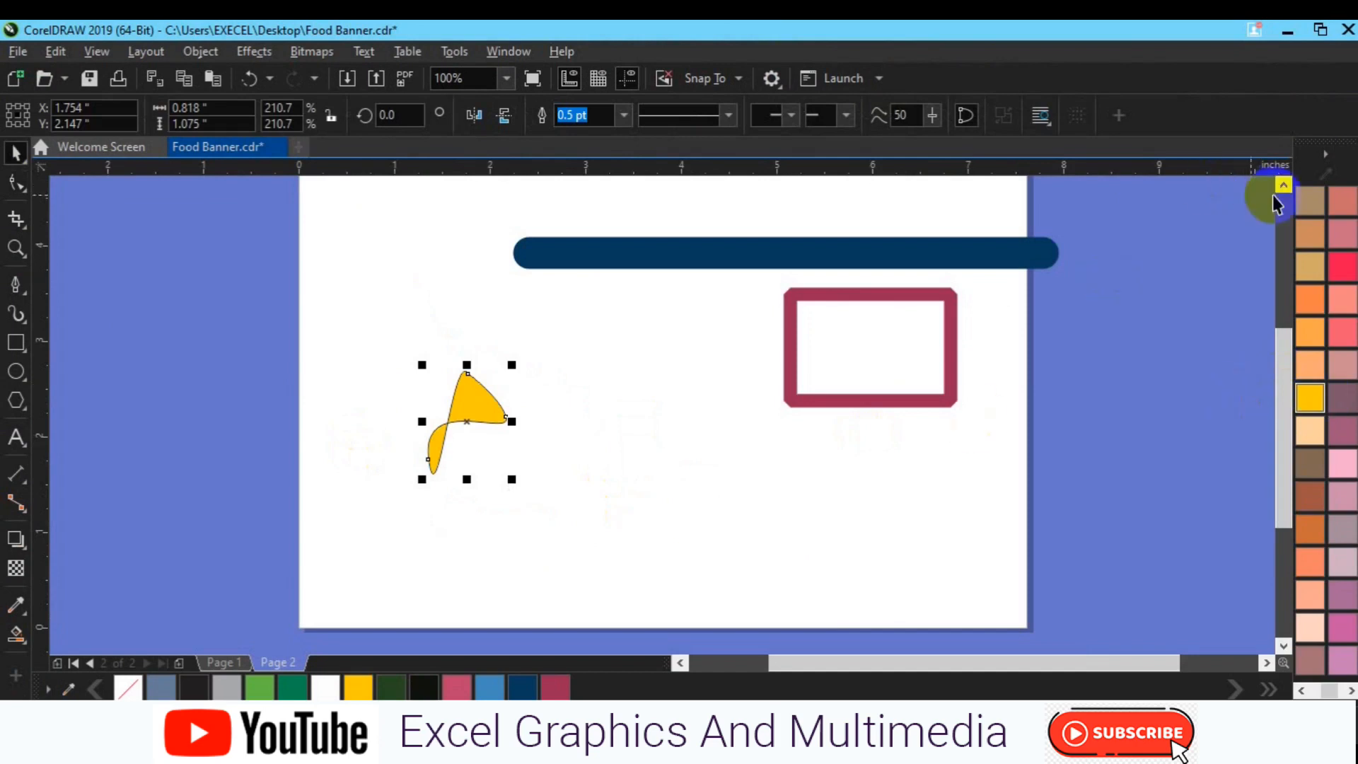
right_click(130, 686)
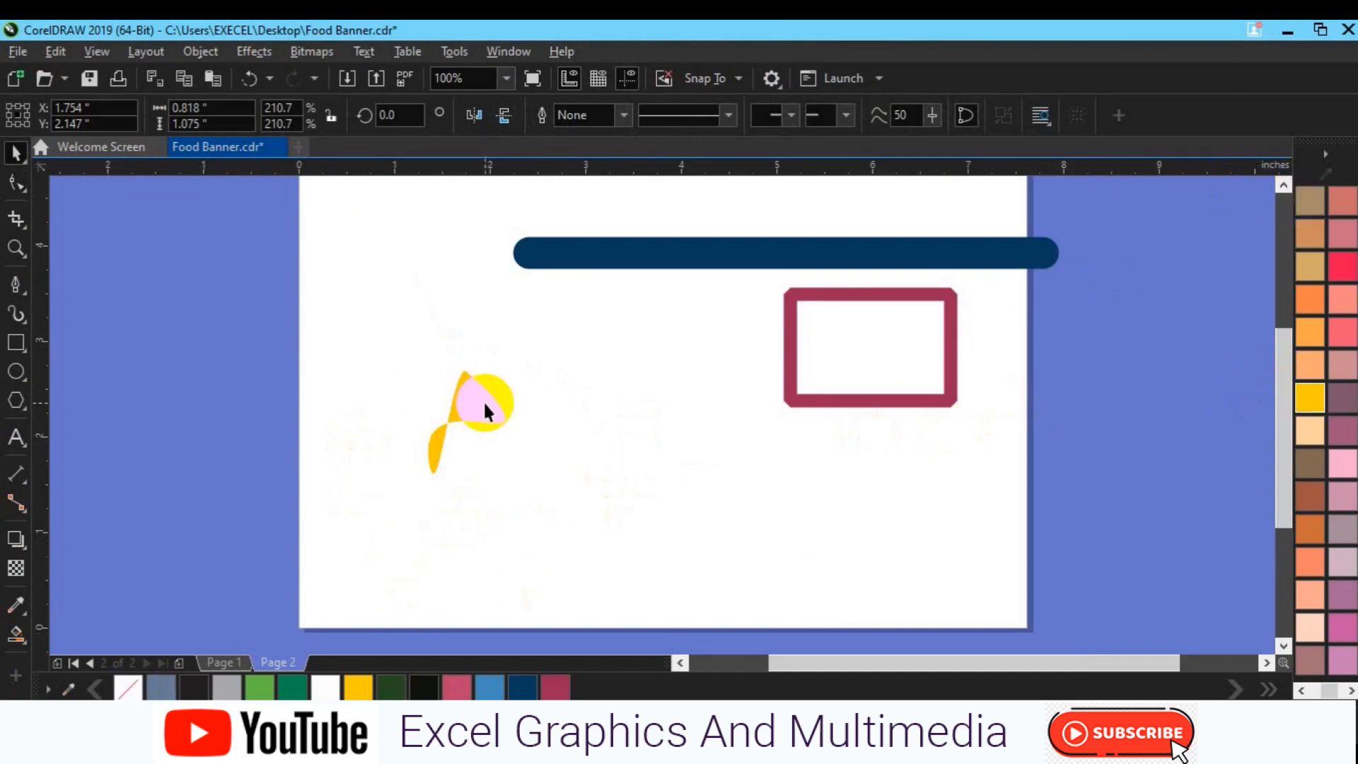
Move the yellow shape just below the navy bar, centered at about X 3.26, Y 3.24 inches, and deselect it
click(485, 409)
drag(485, 409, 628, 300)
click(223, 429)
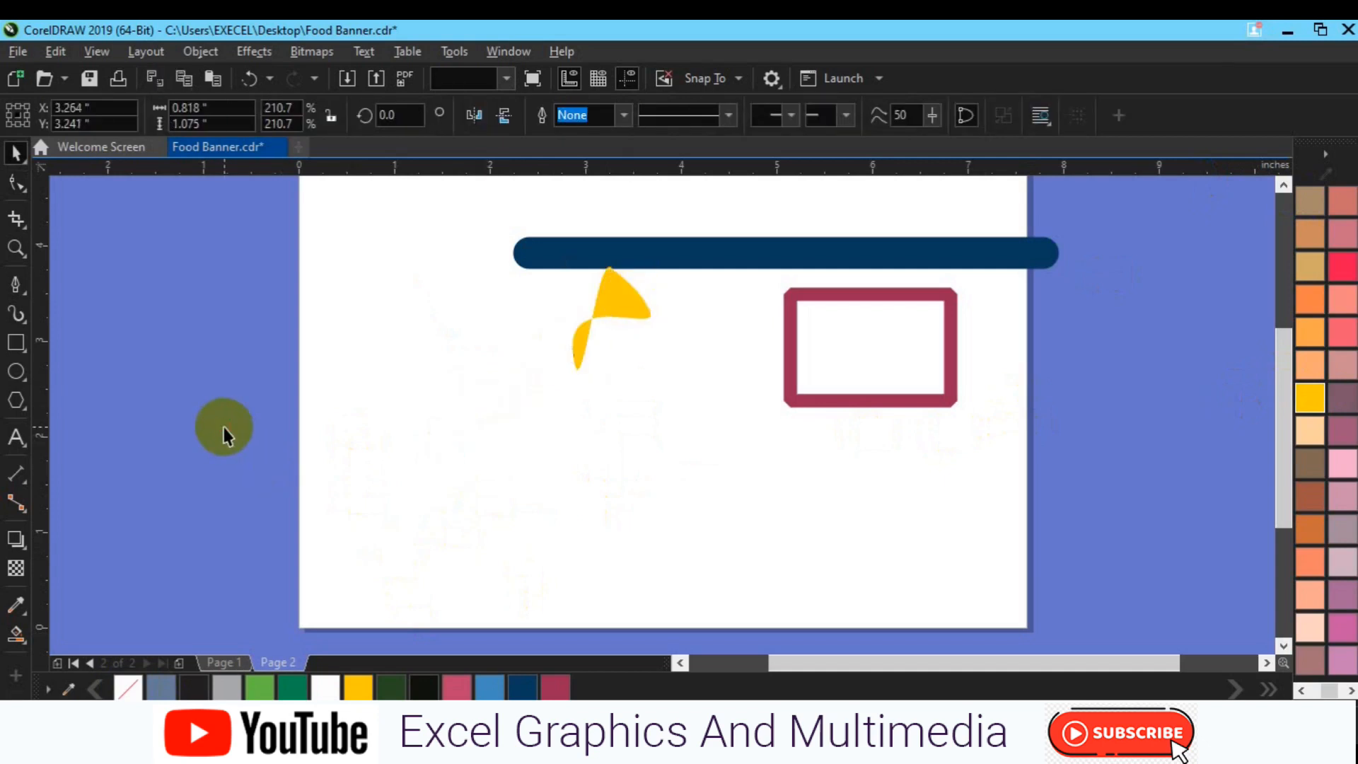
Draw an open wavy curve of three smooth segments across the page below the shapes with the Pen tool, about 6.87 by 1.23 inches
click(16, 284)
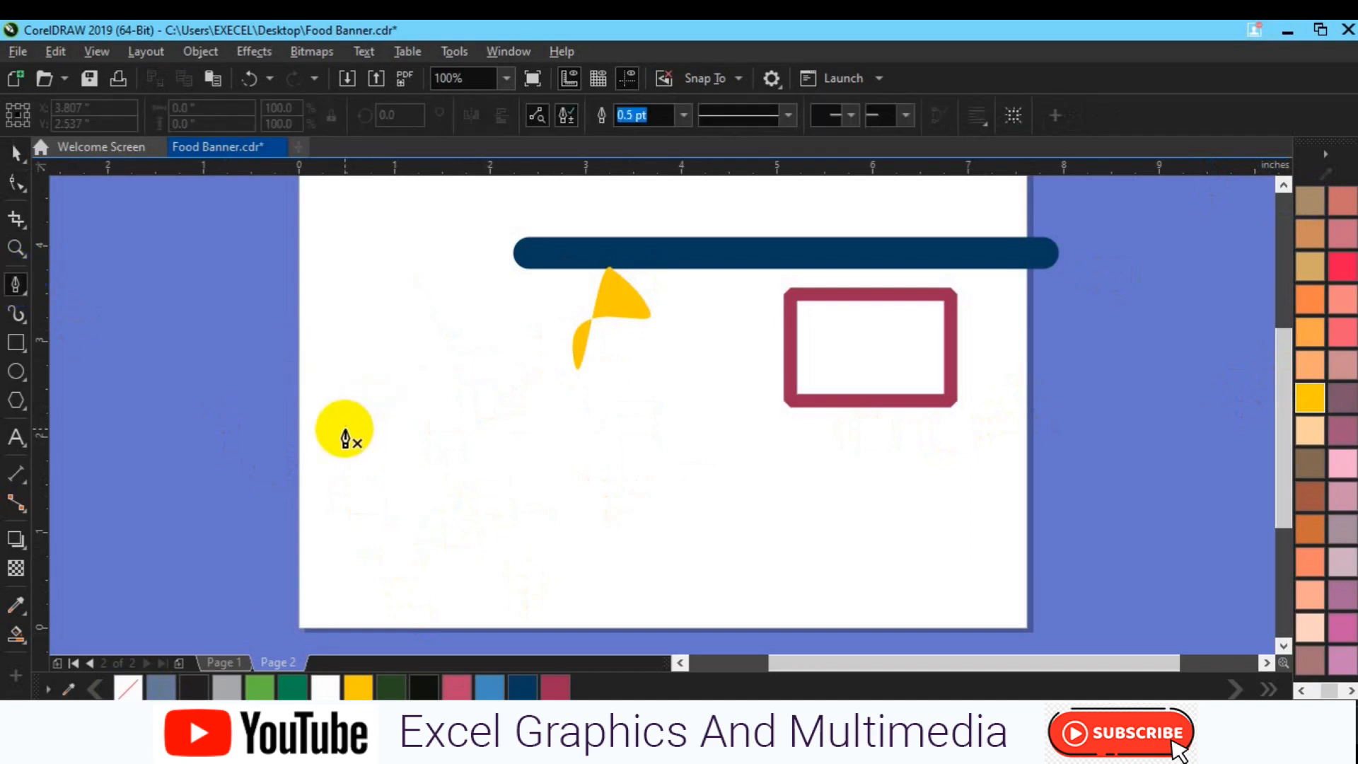
click(340, 428)
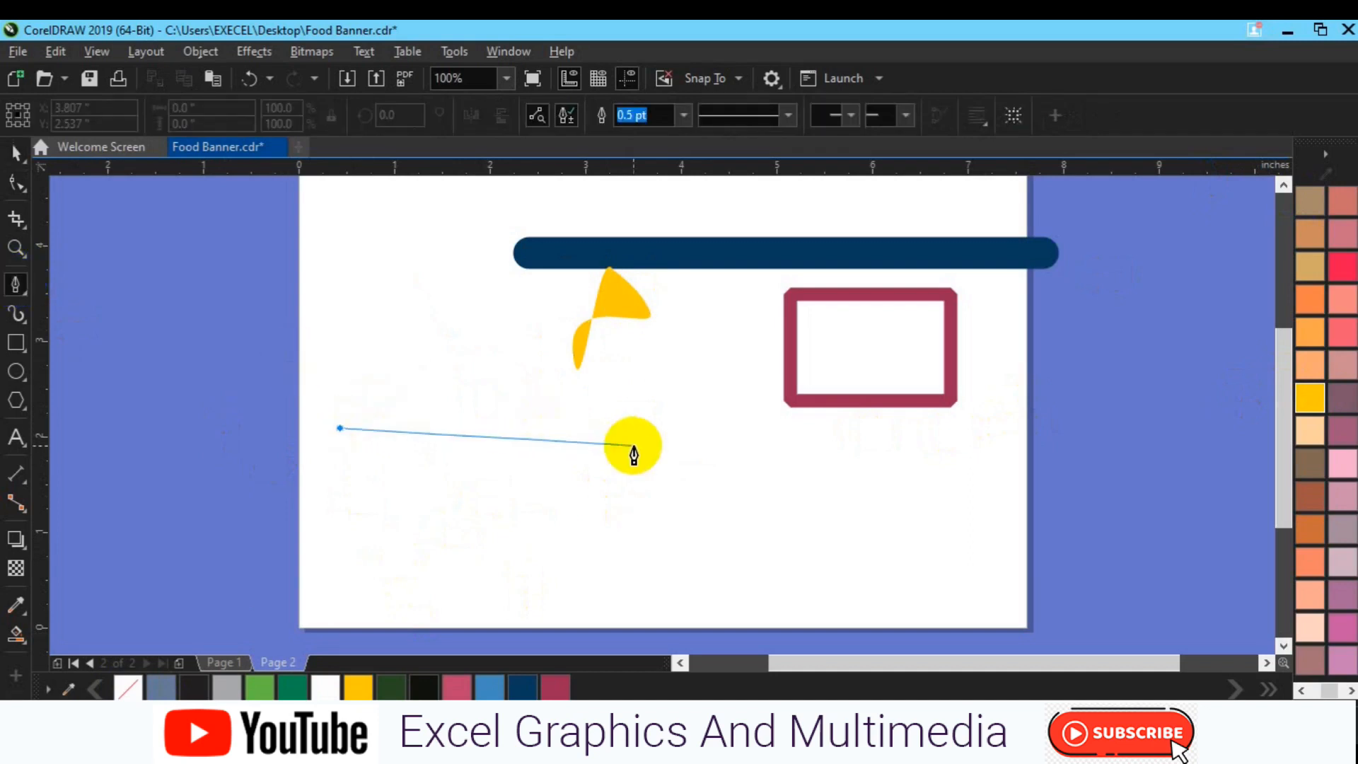
key(shift)
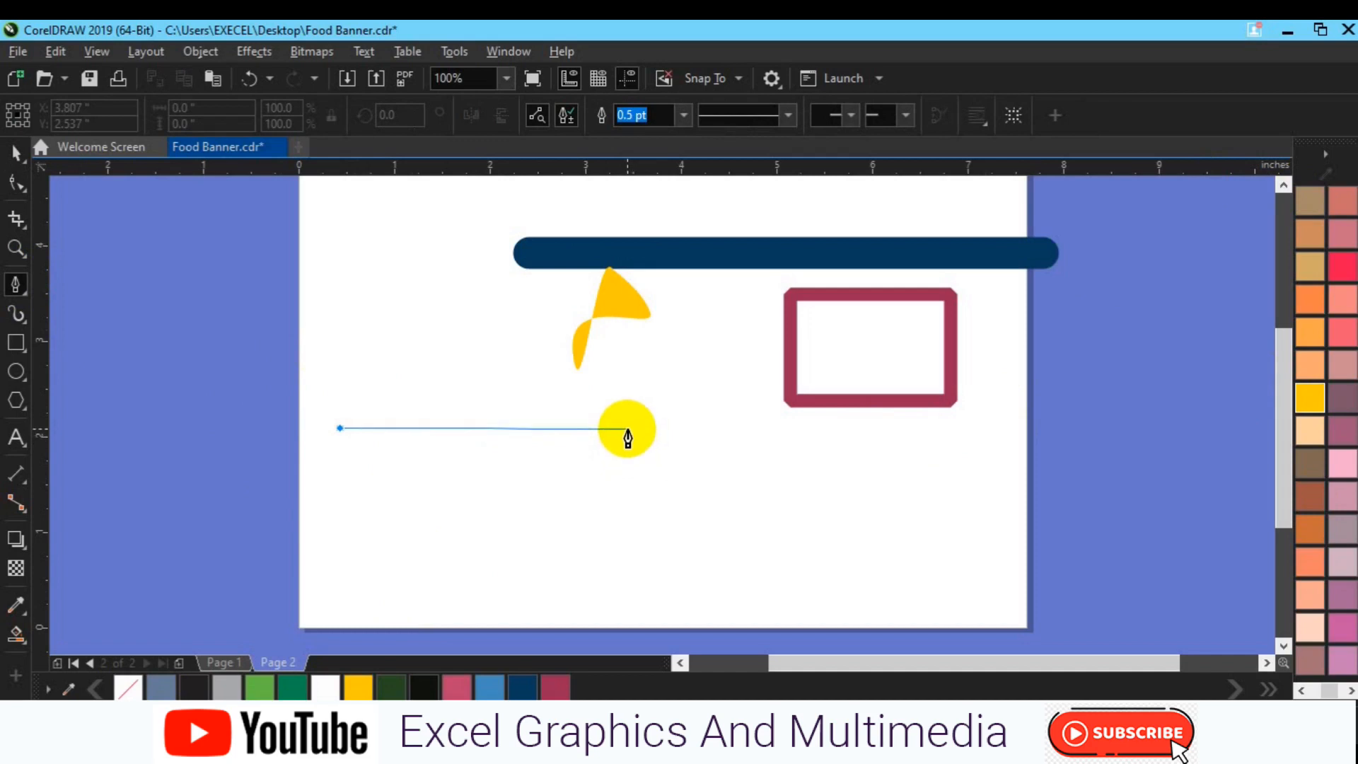
drag(628, 429, 777, 346)
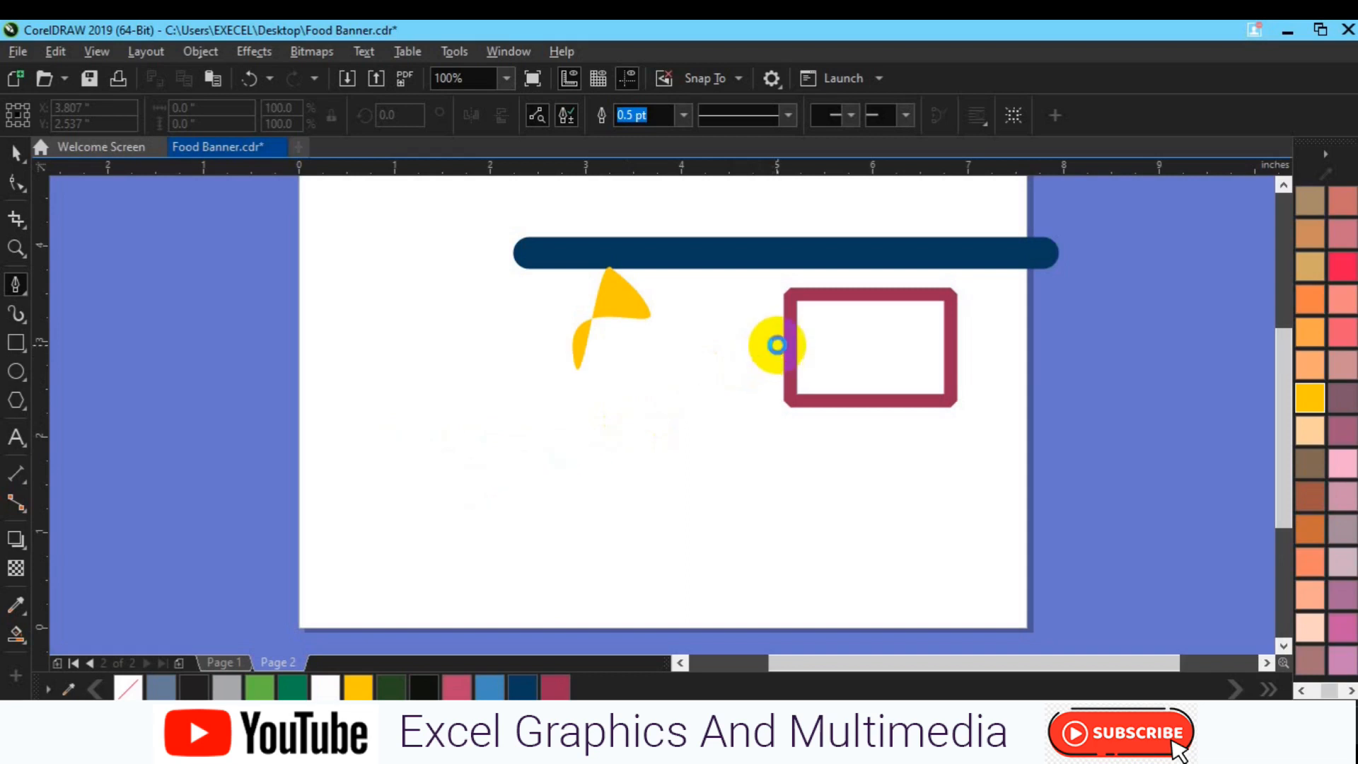
click(902, 493)
drag(901, 493, 911, 523)
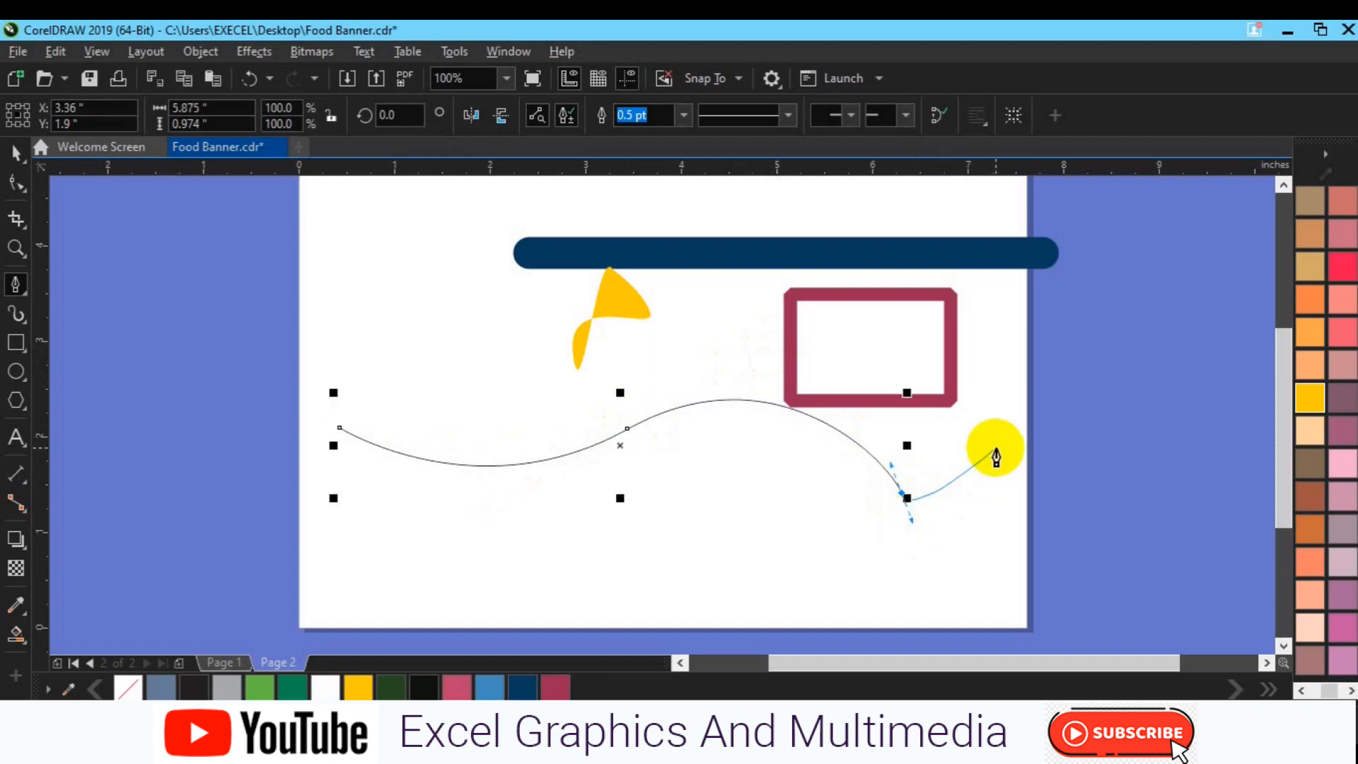
drag(996, 452, 1015, 354)
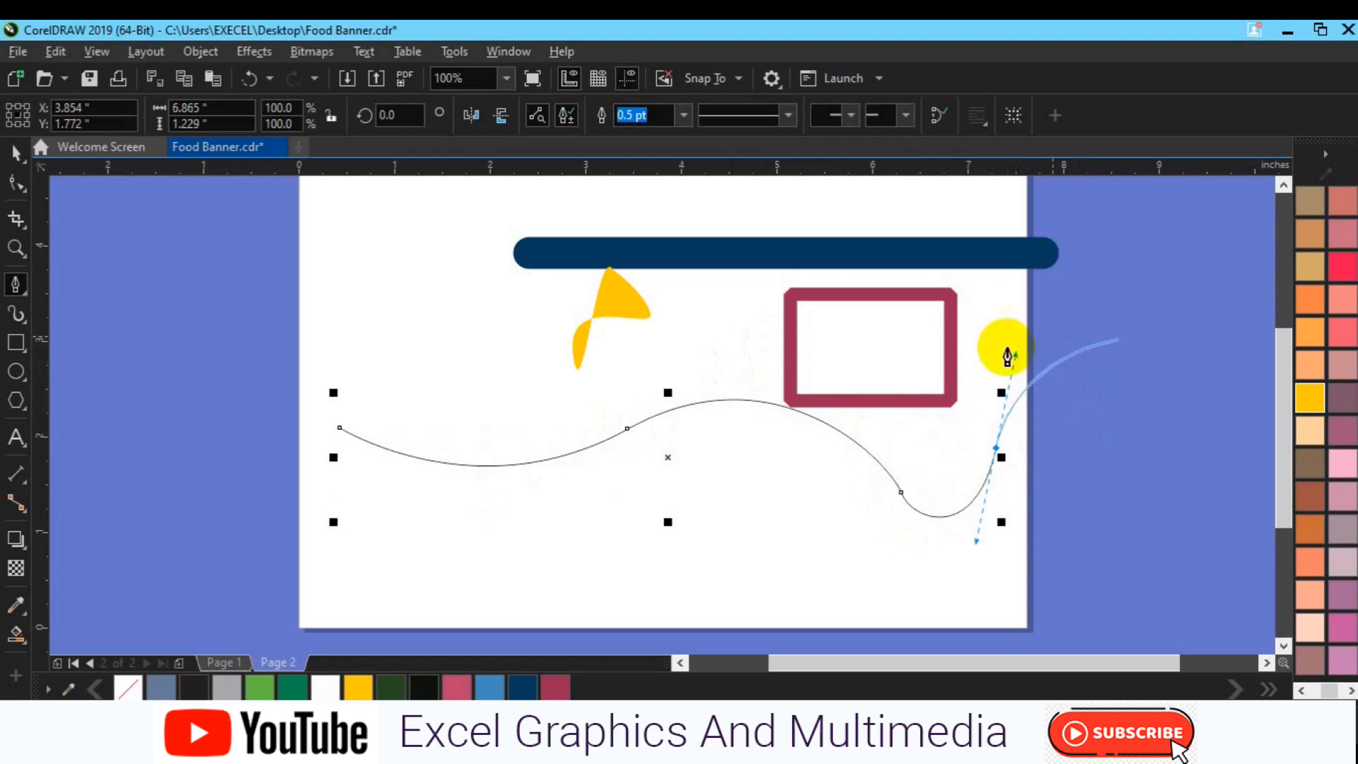
key(Escape)
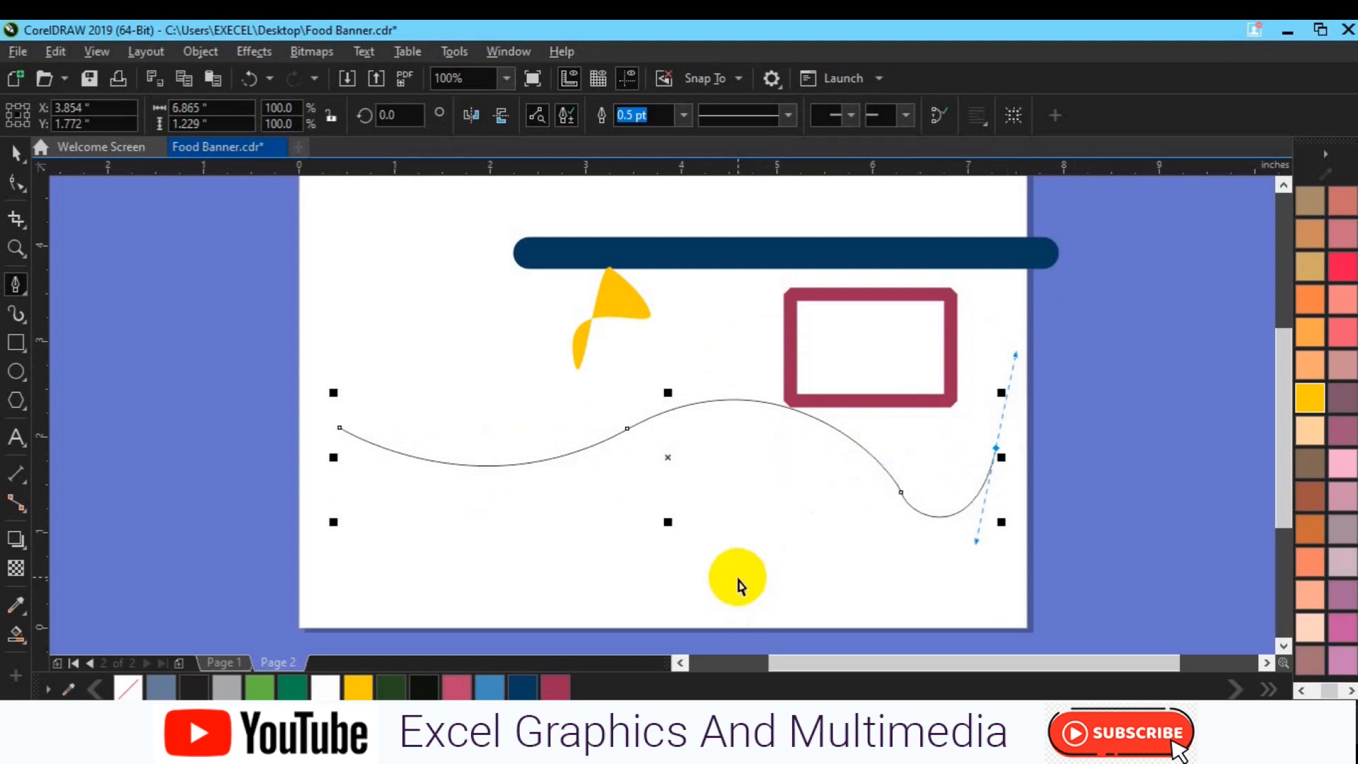
ctrl+click(738, 578)
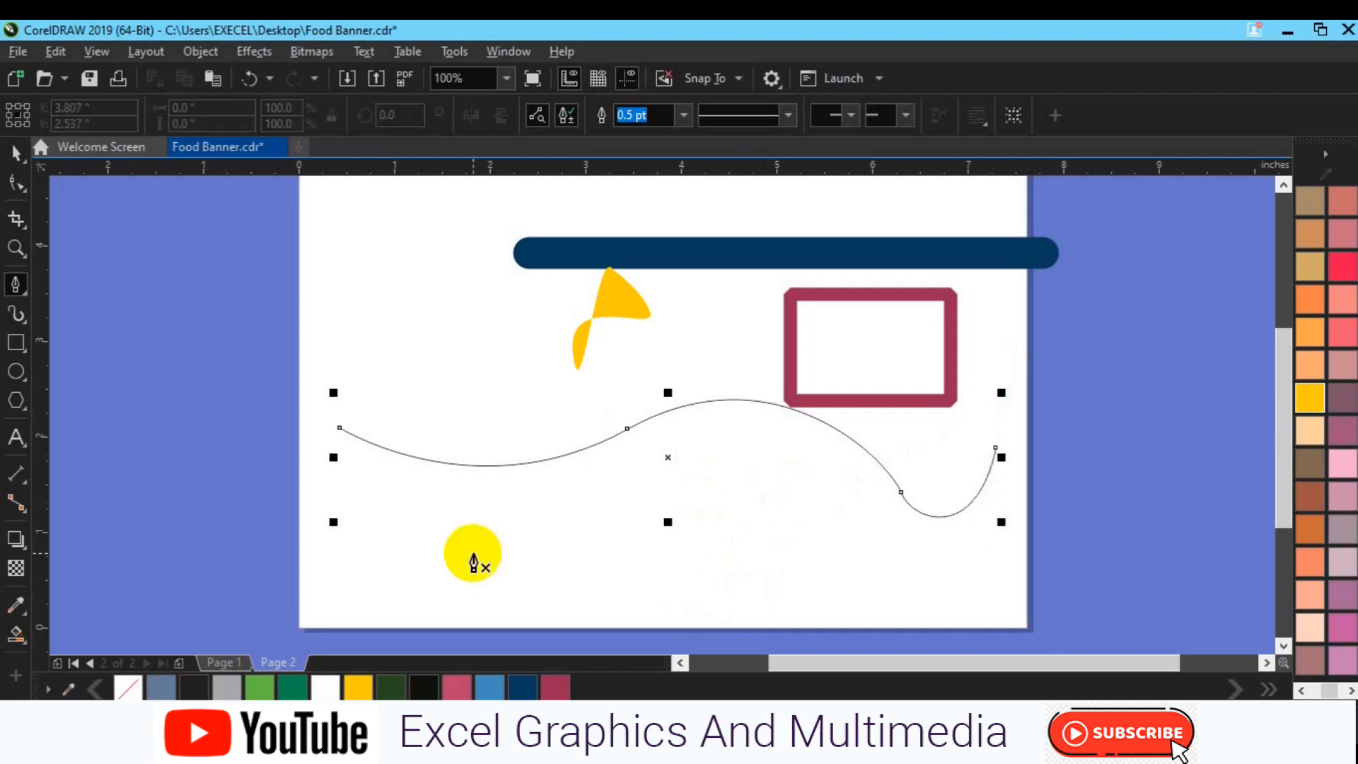
click(15, 182)
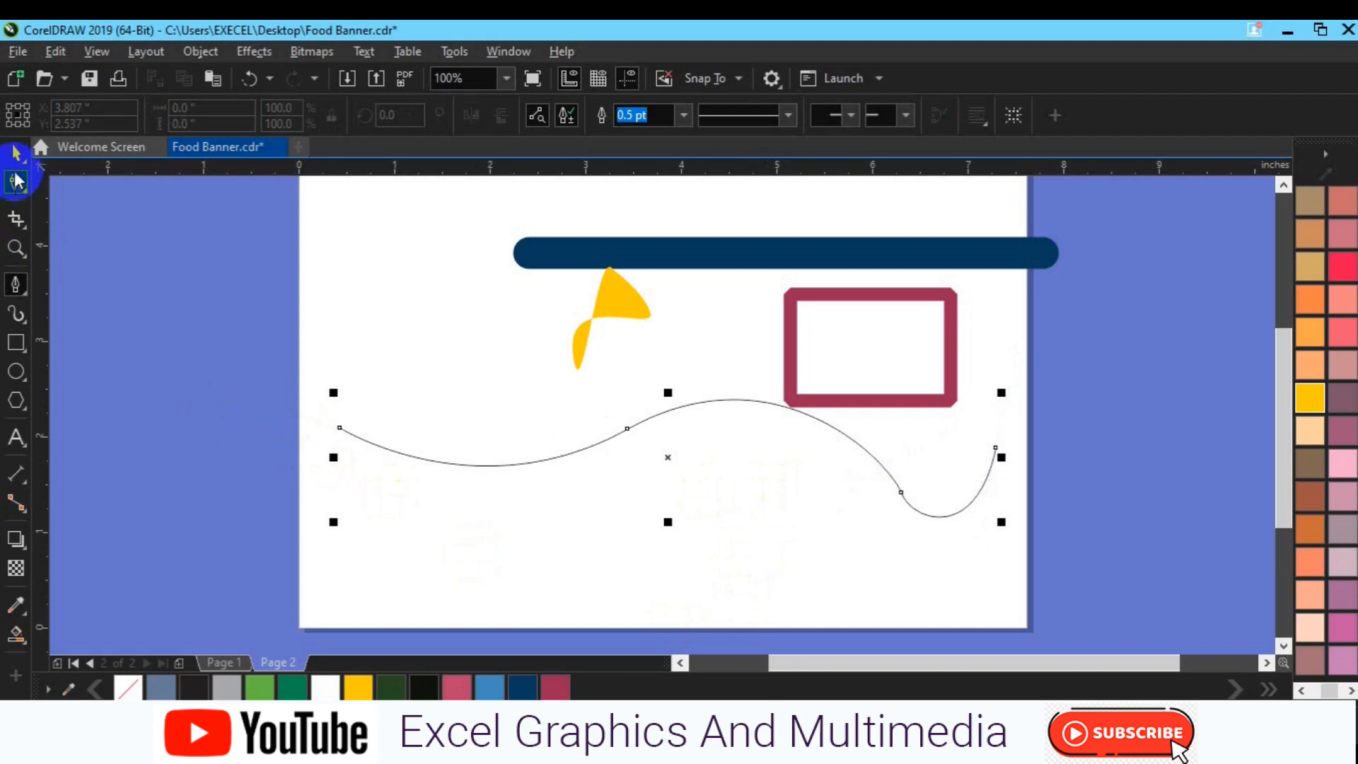
click(13, 162)
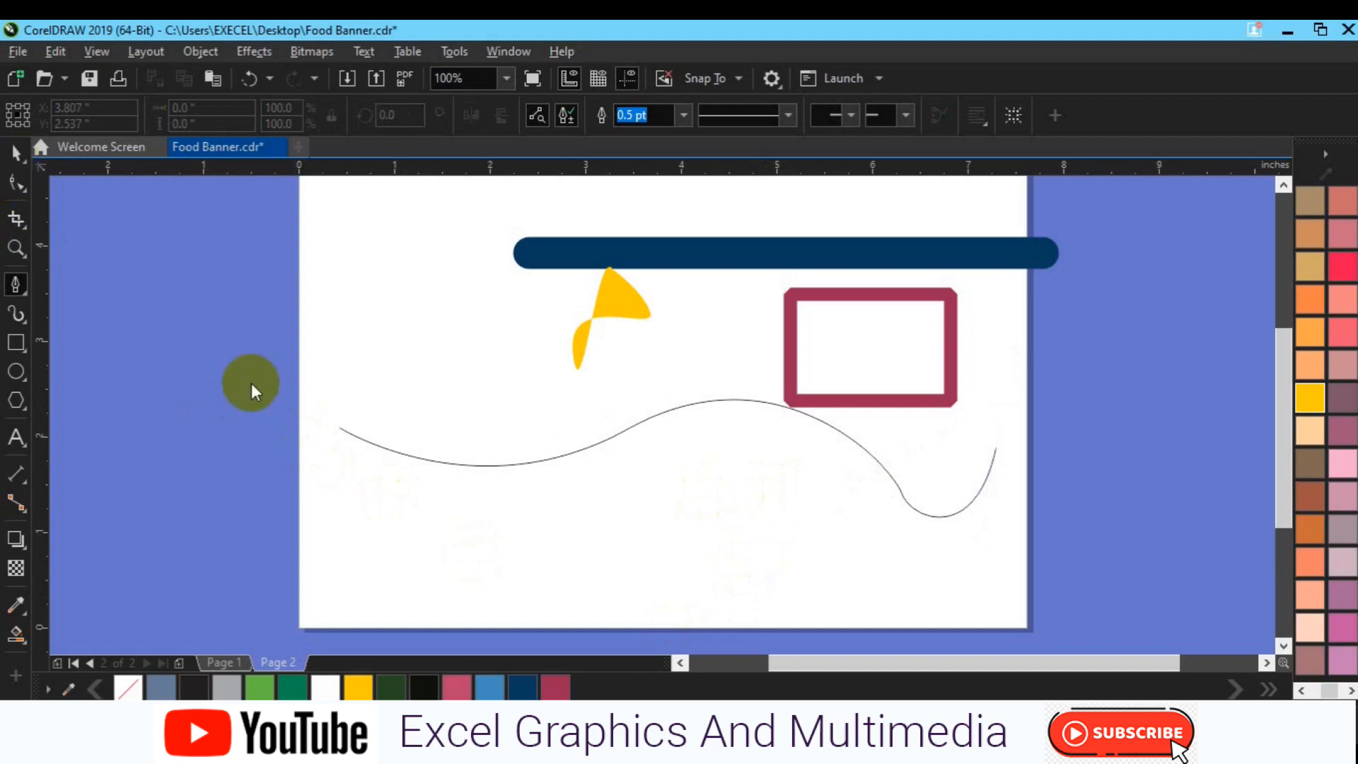
click(391, 453)
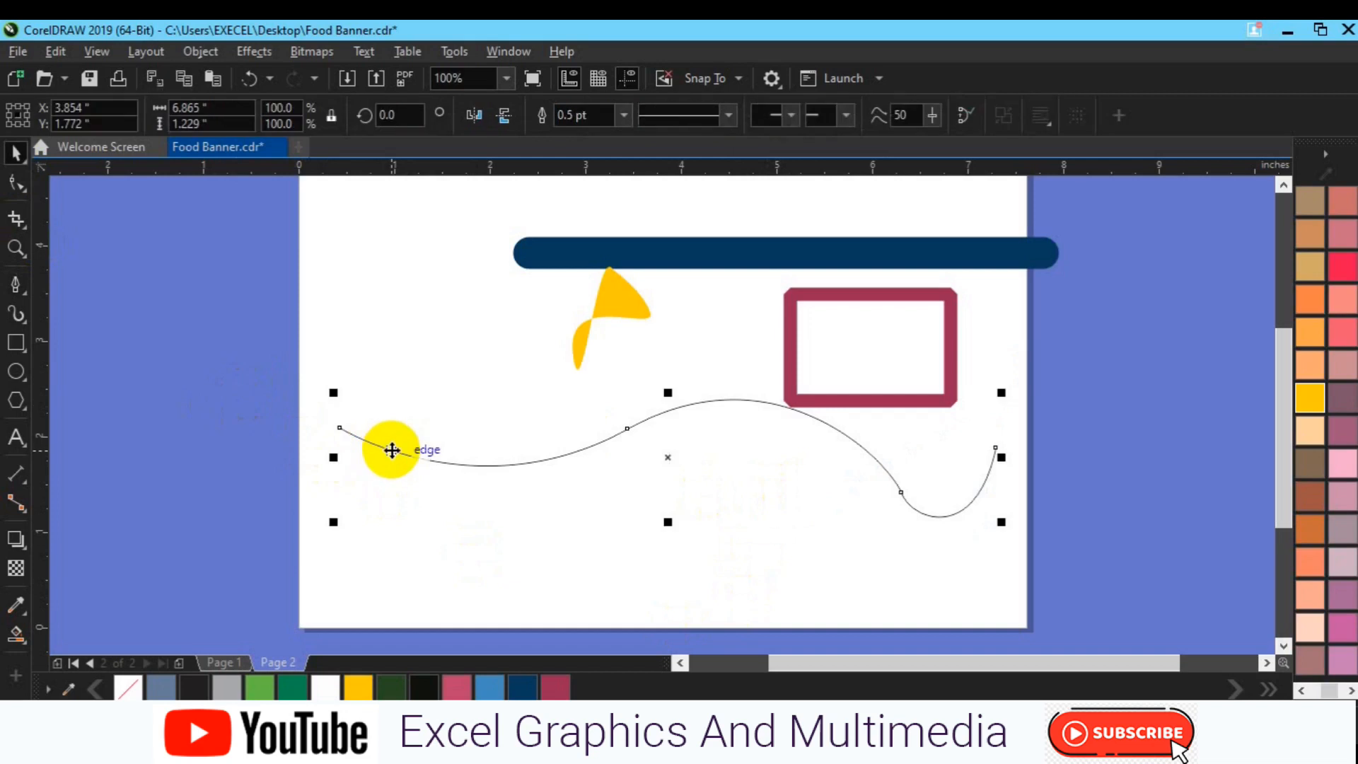
click(180, 358)
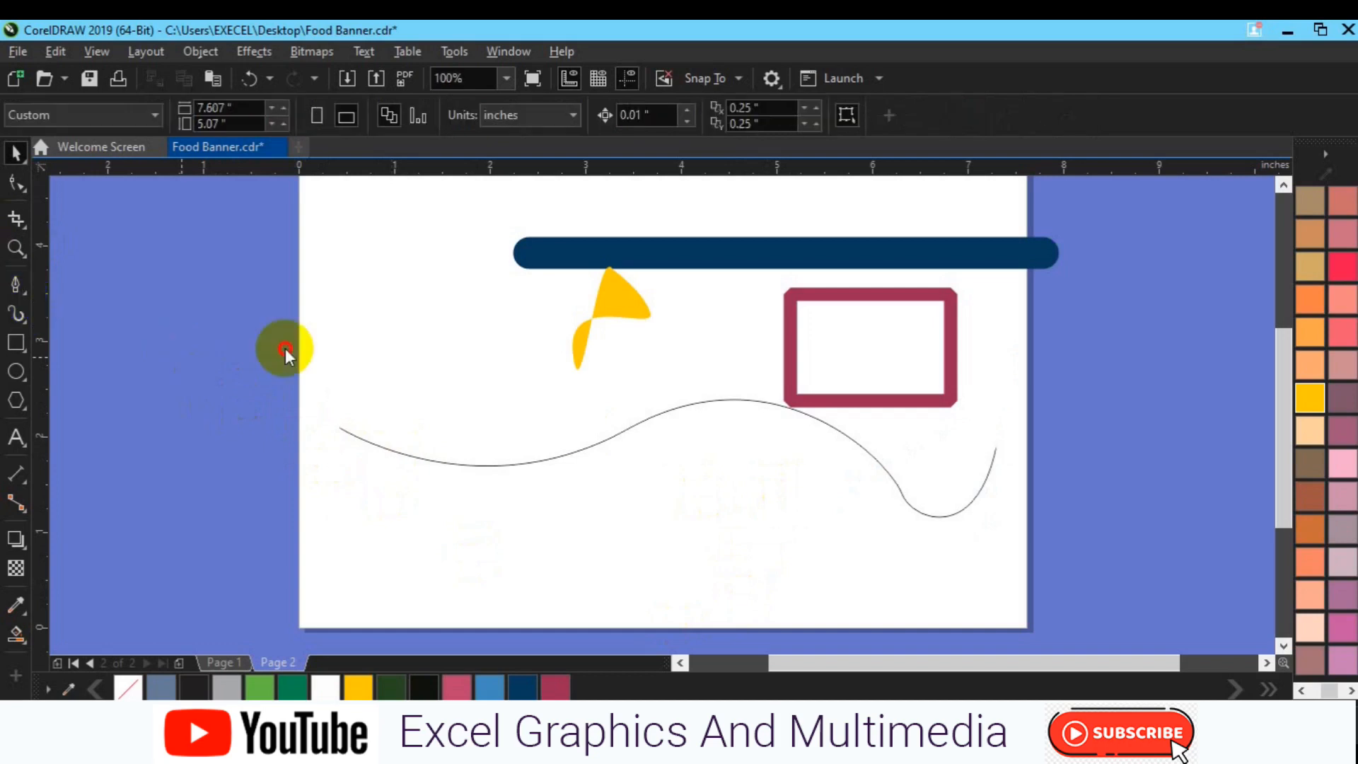
Draw a straight horizontal line about 5.69 inches long below the wavy curve with the Pen tool
key(F5)
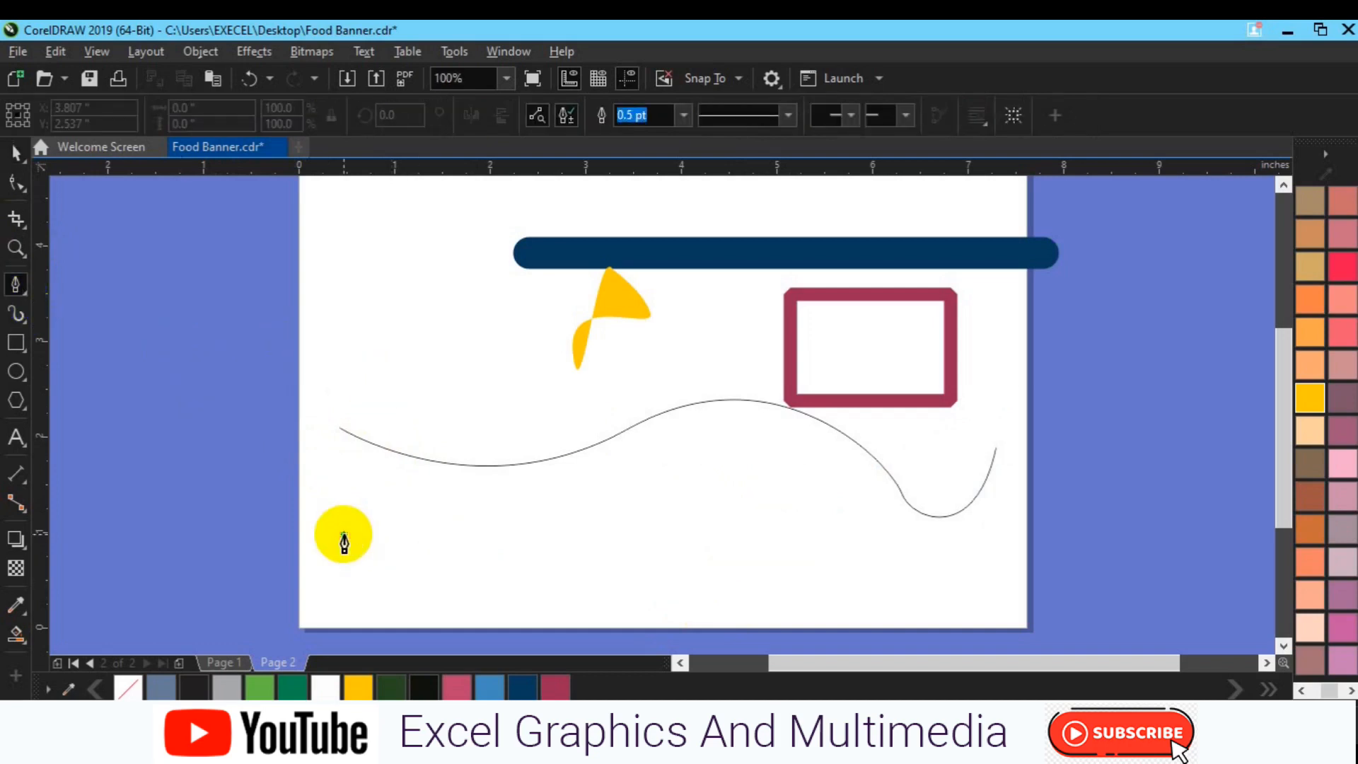
click(344, 535)
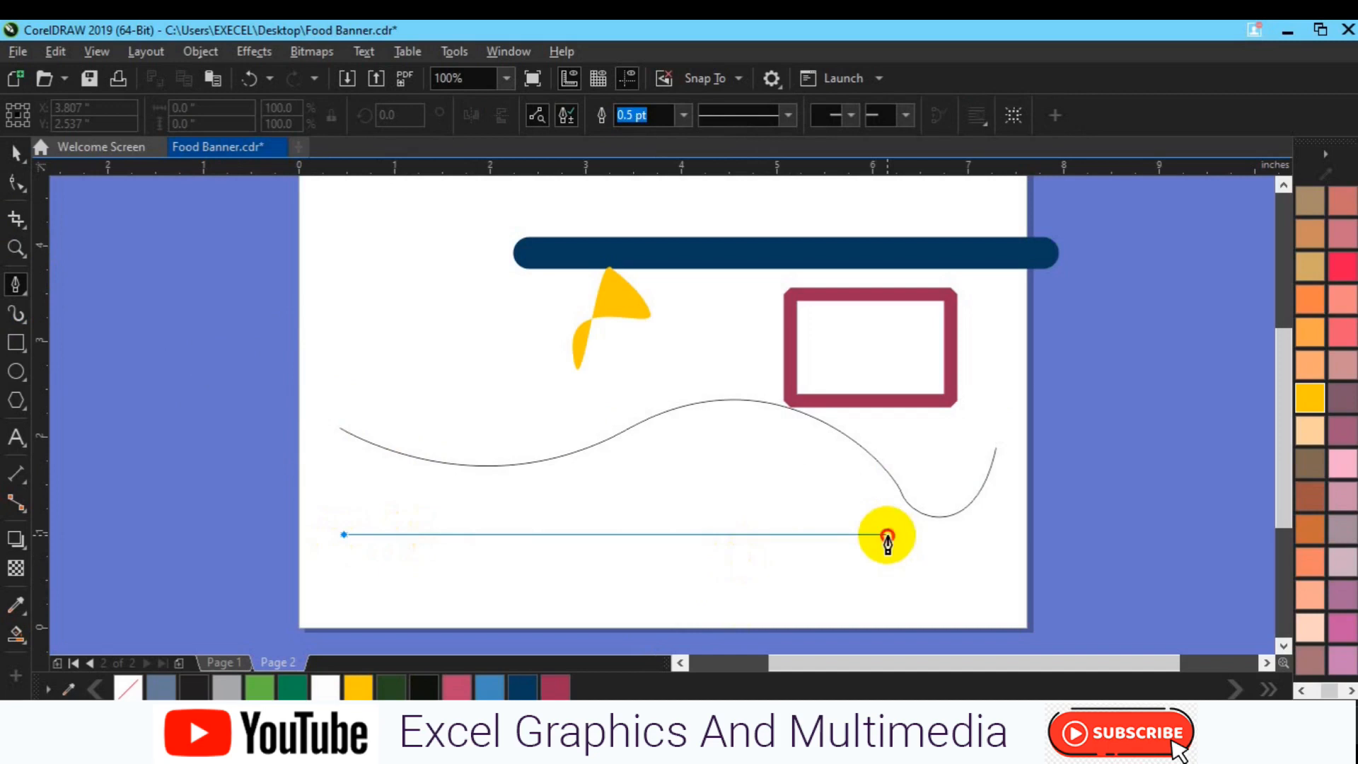
double_click(888, 538)
key(space)
click(966, 589)
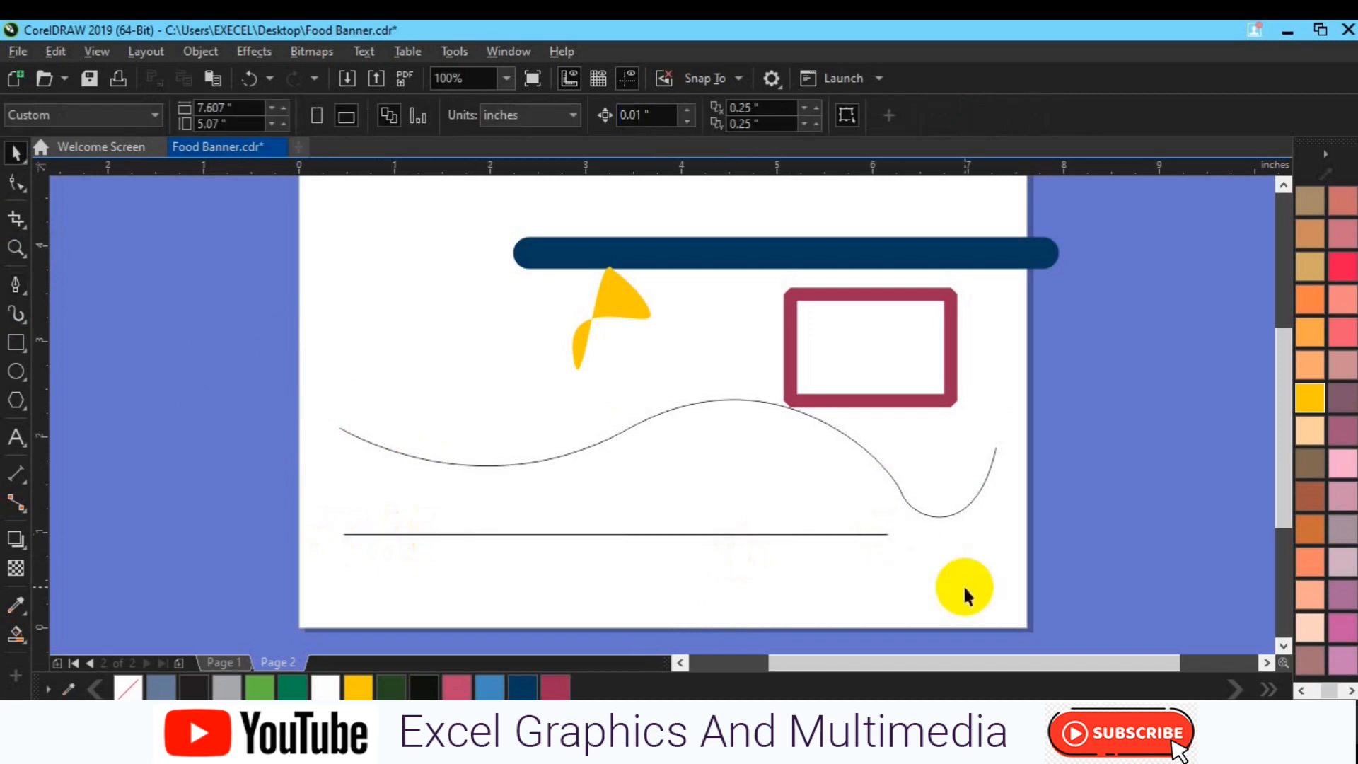
Convert the straight horizontal line below the wavy curve into a curve segment with the Shape tool
click(652, 535)
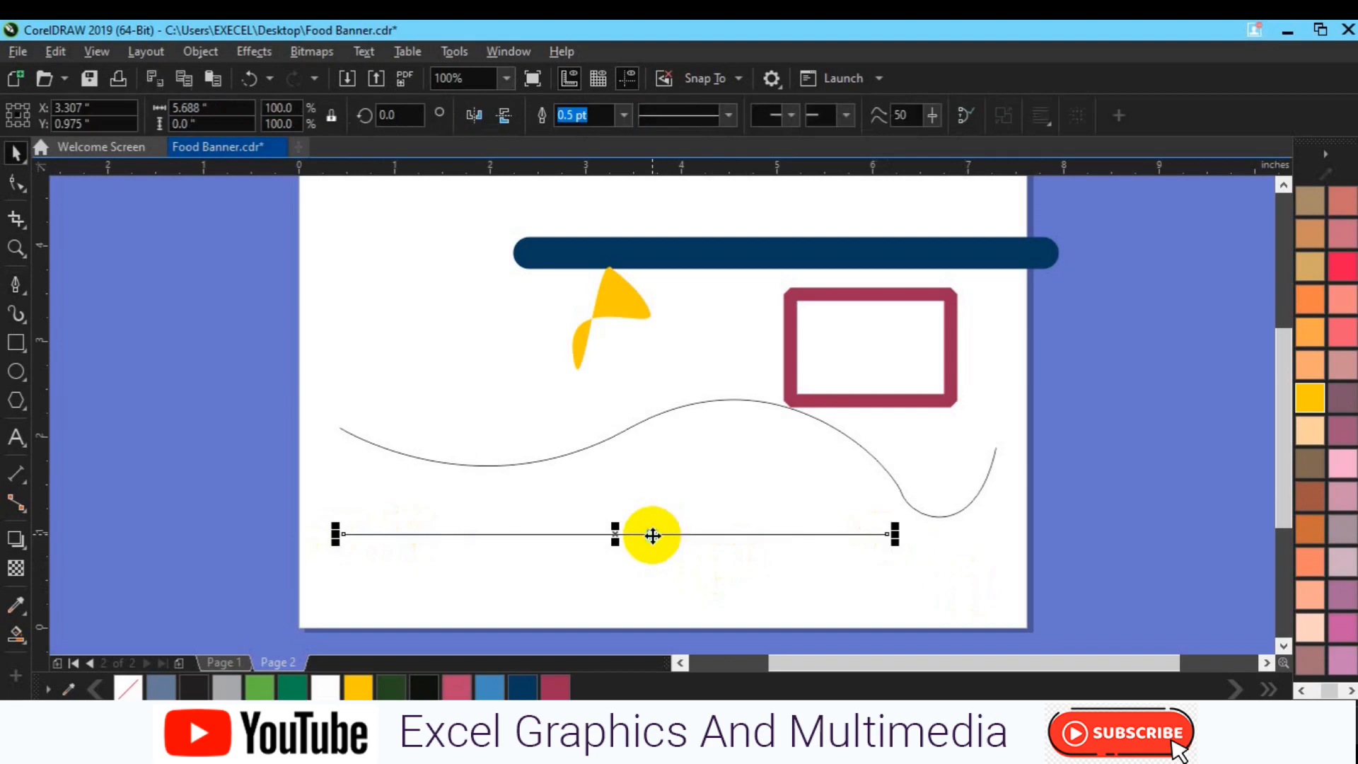
right_click(652, 536)
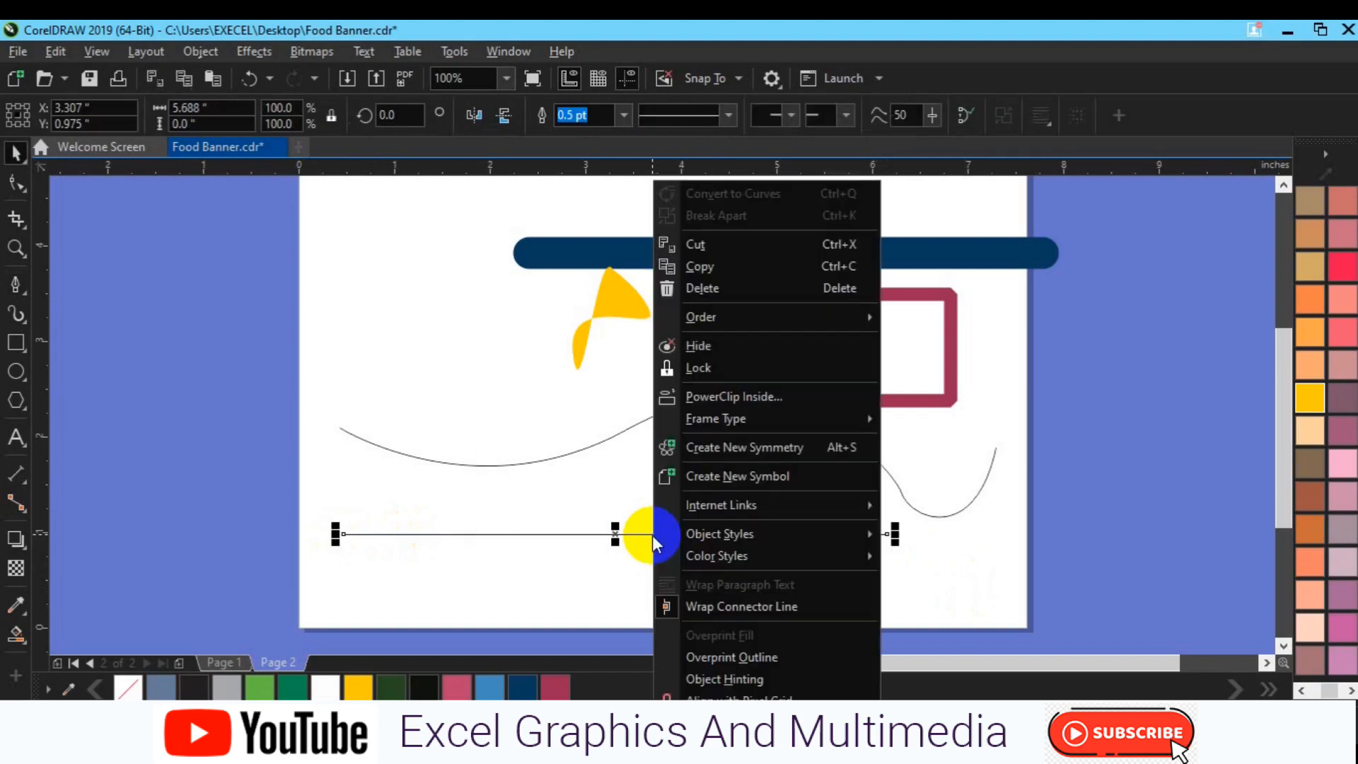
click(603, 505)
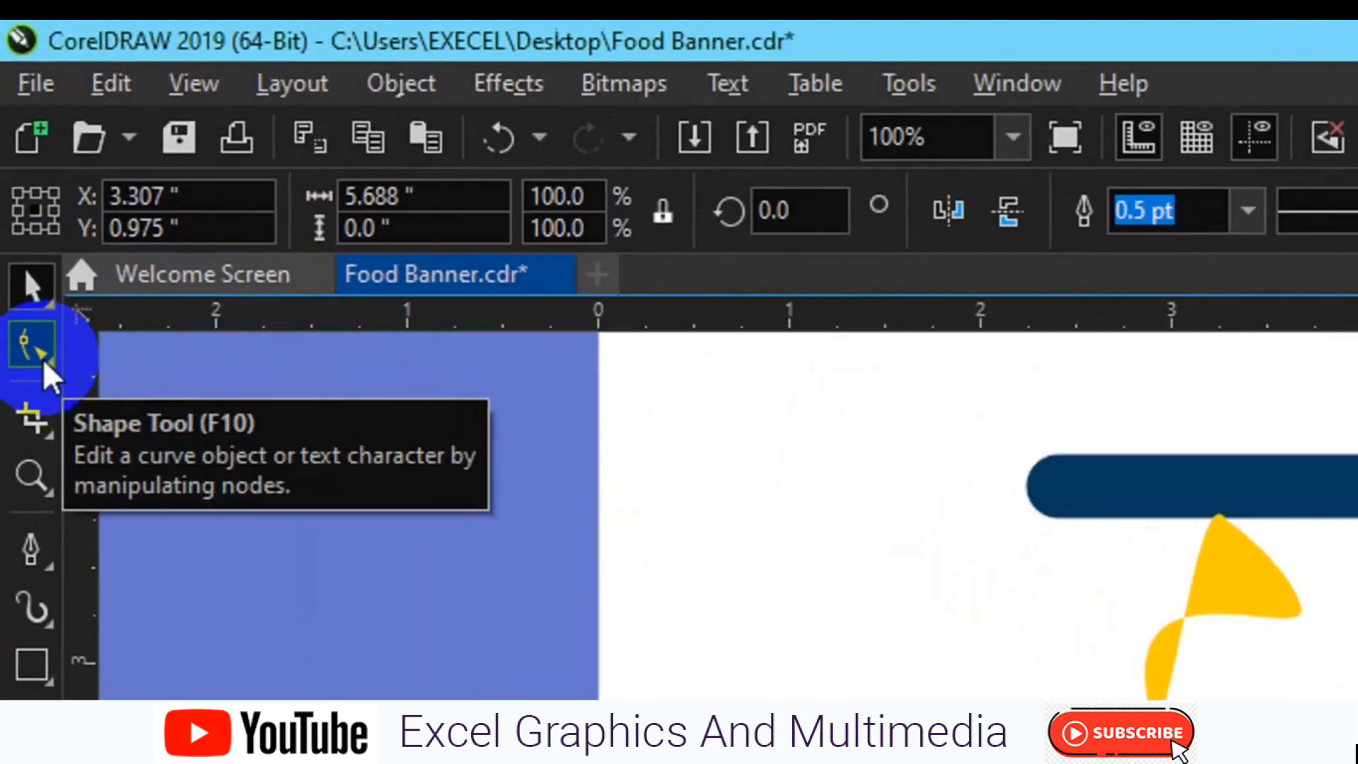
click(44, 364)
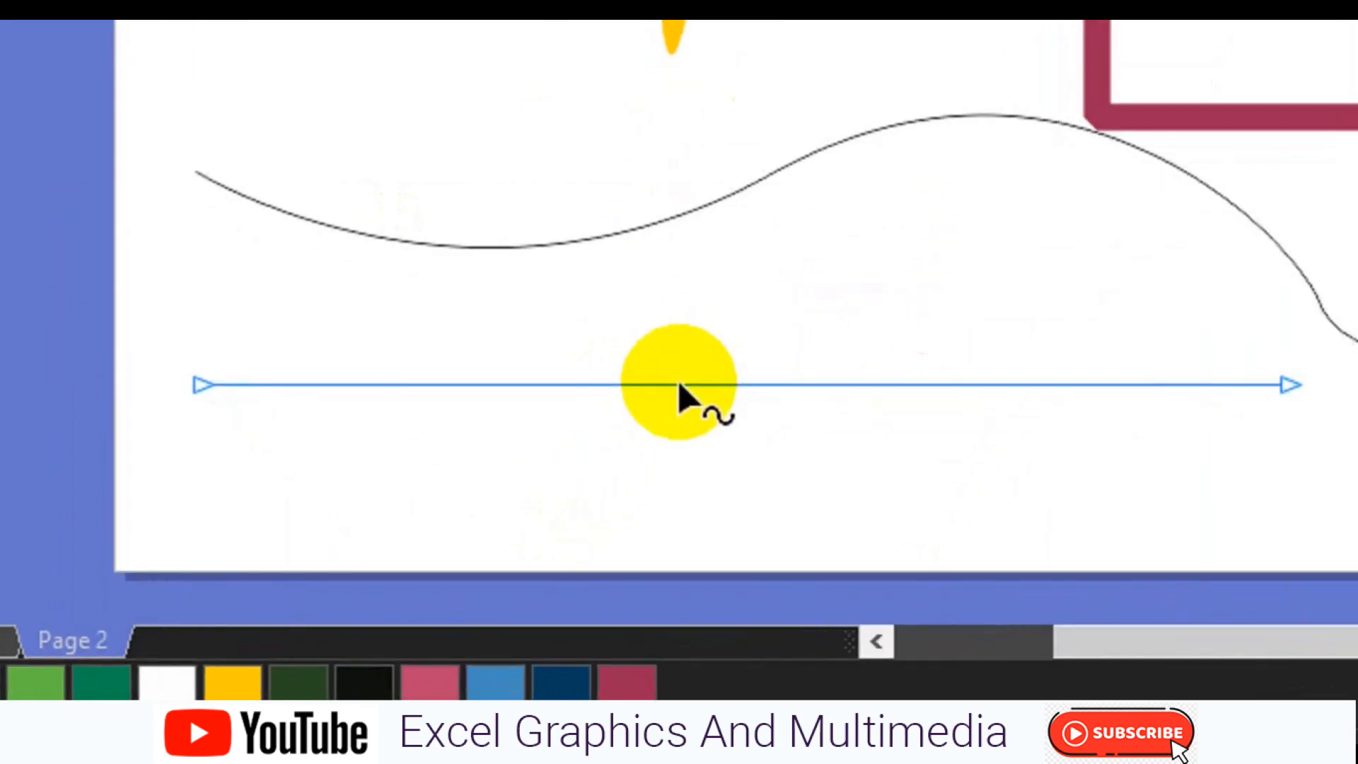
right_click(677, 384)
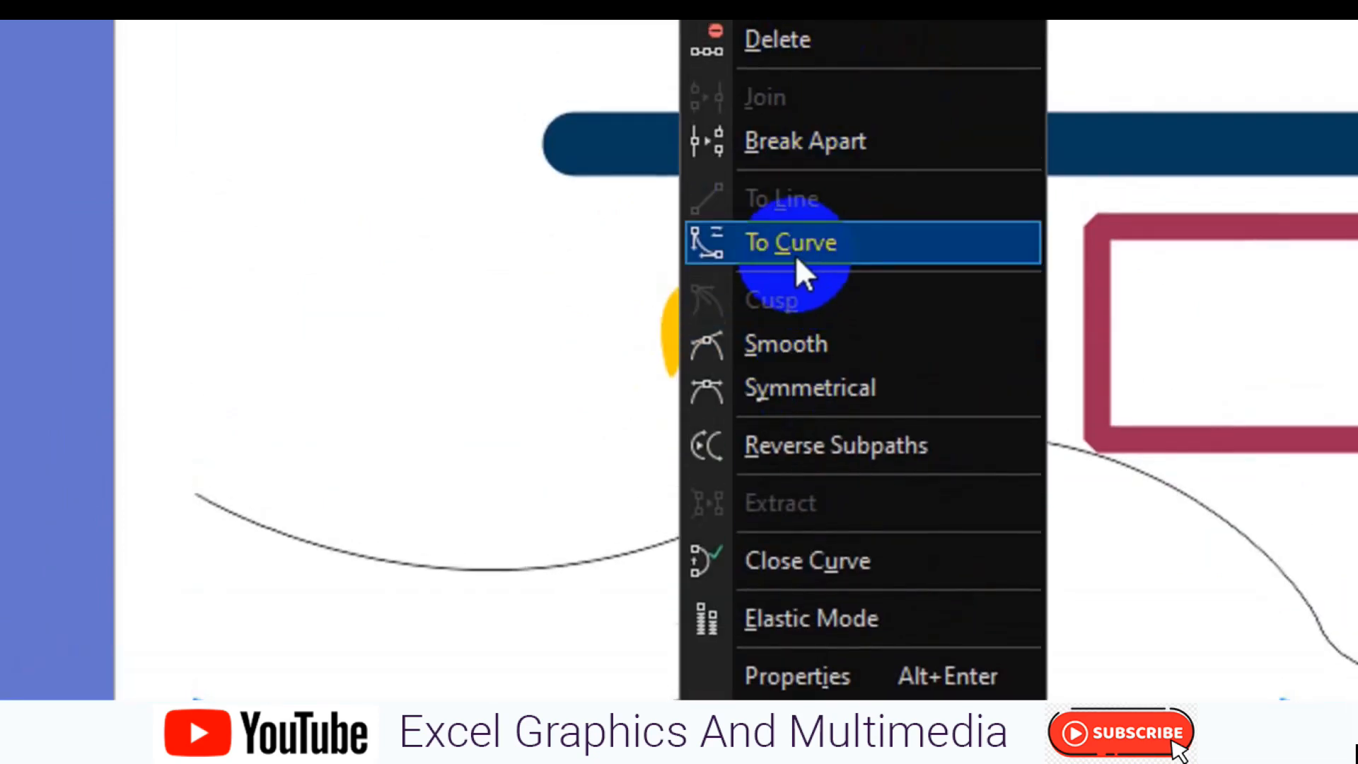
click(819, 248)
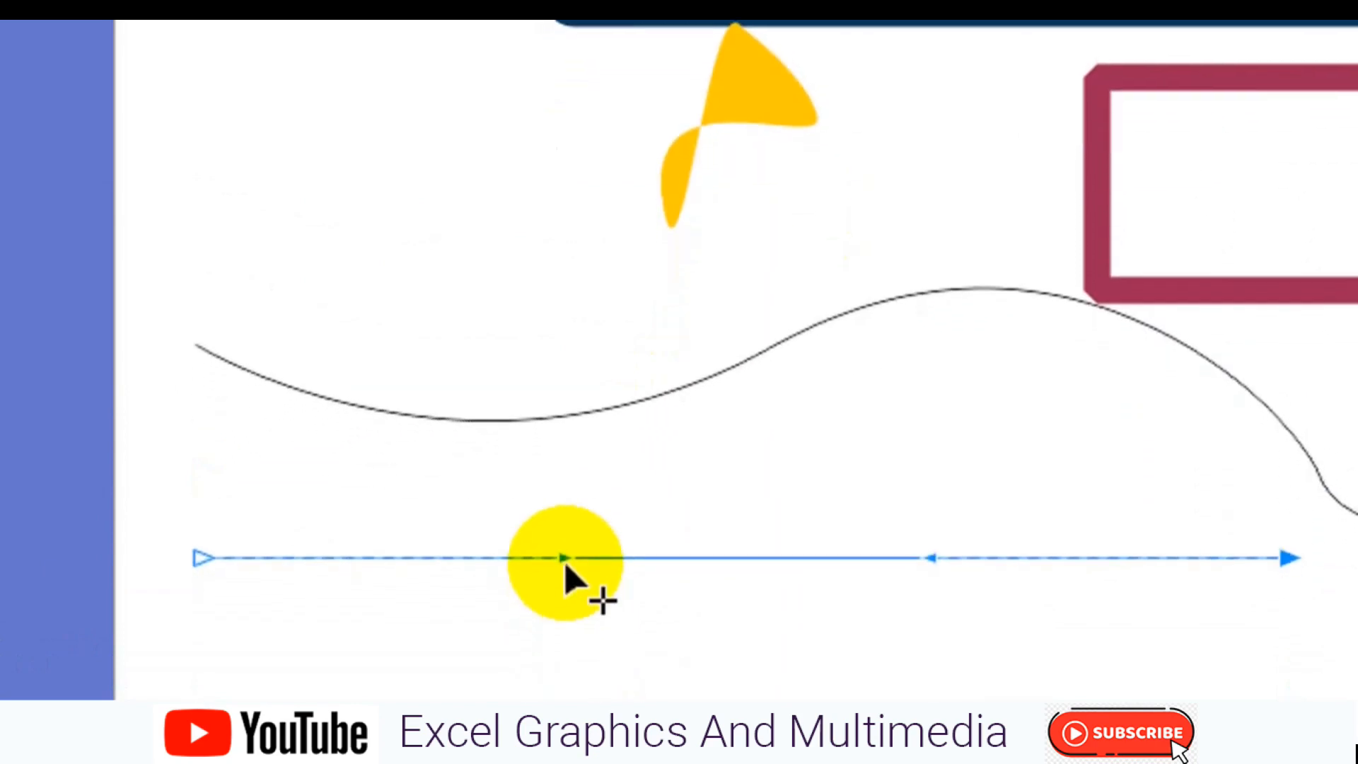
Bend the converted line into a smooth S-curve, arching its left half upward and its right half downward with the control handles
drag(563, 559, 553, 446)
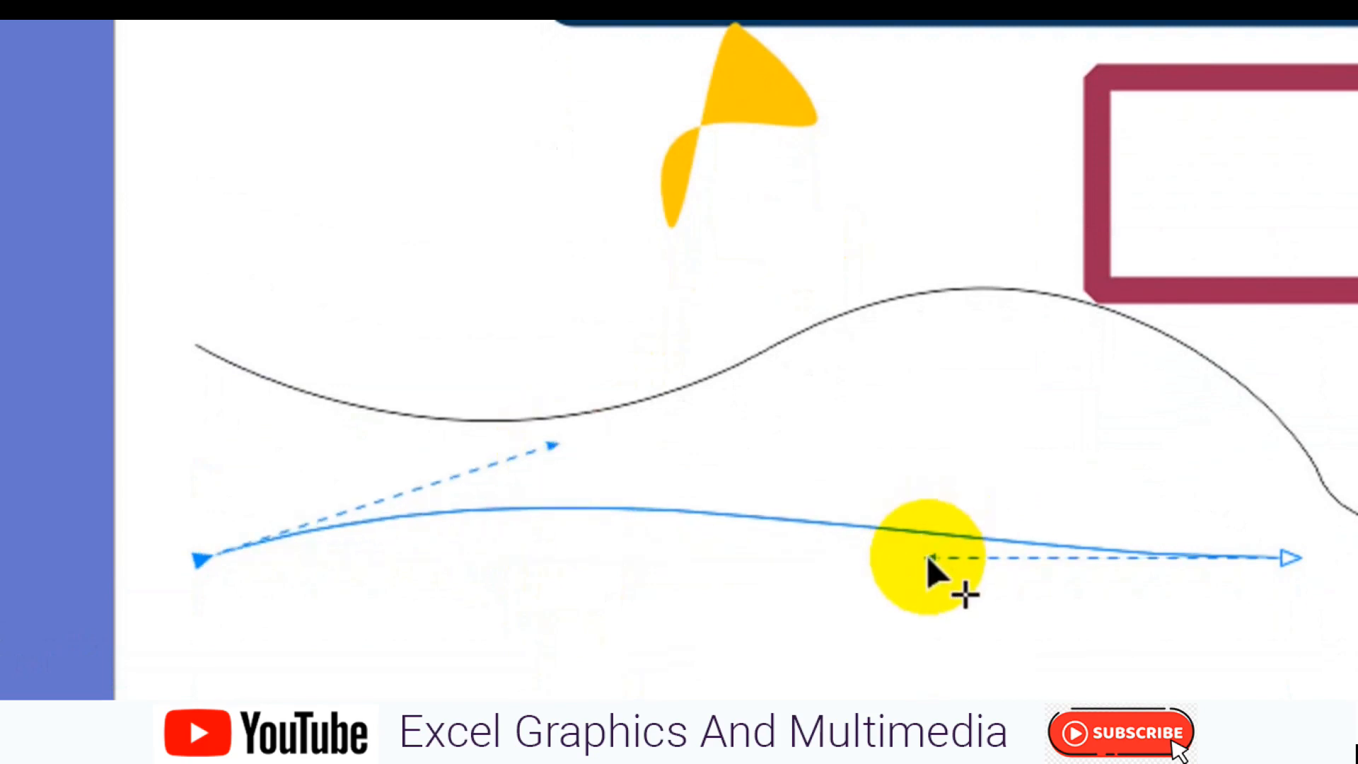
drag(966, 559, 1000, 625)
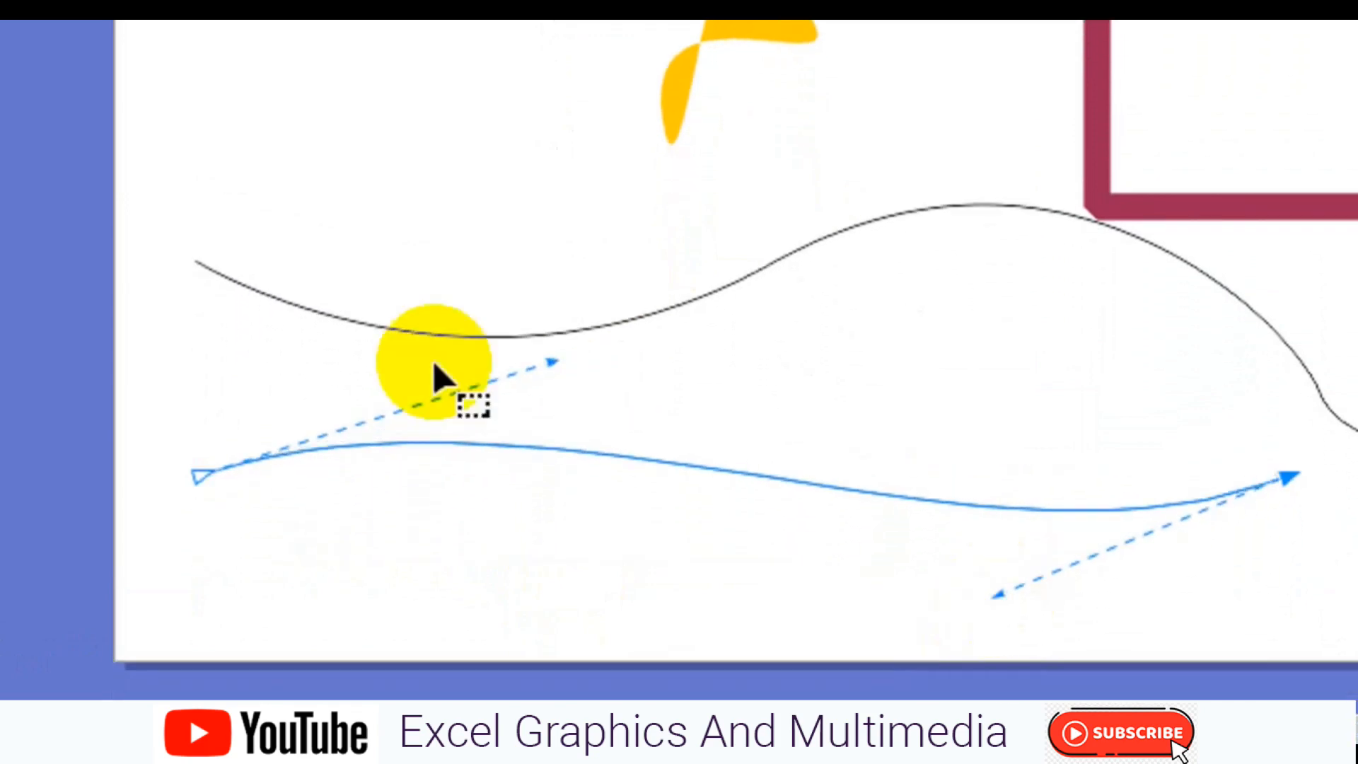
drag(551, 367, 394, 169)
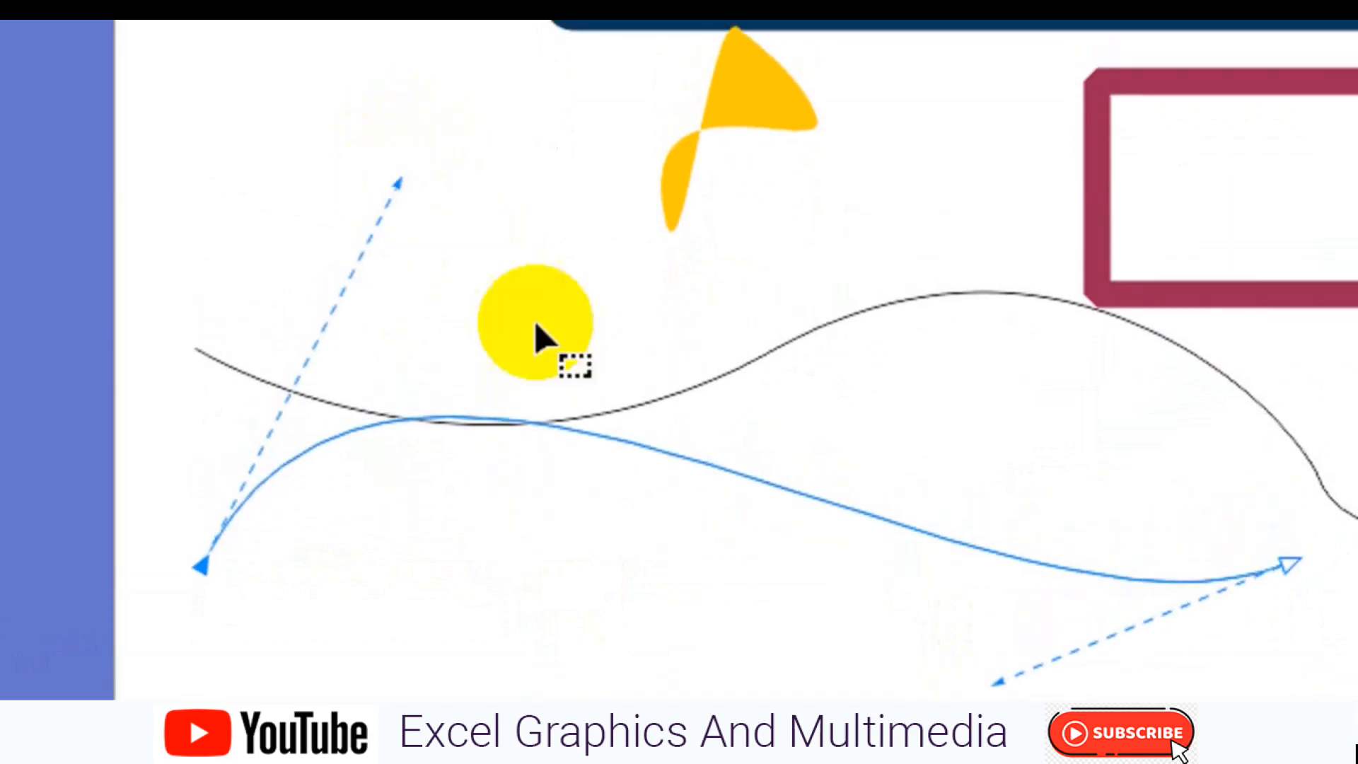
drag(948, 655, 1000, 493)
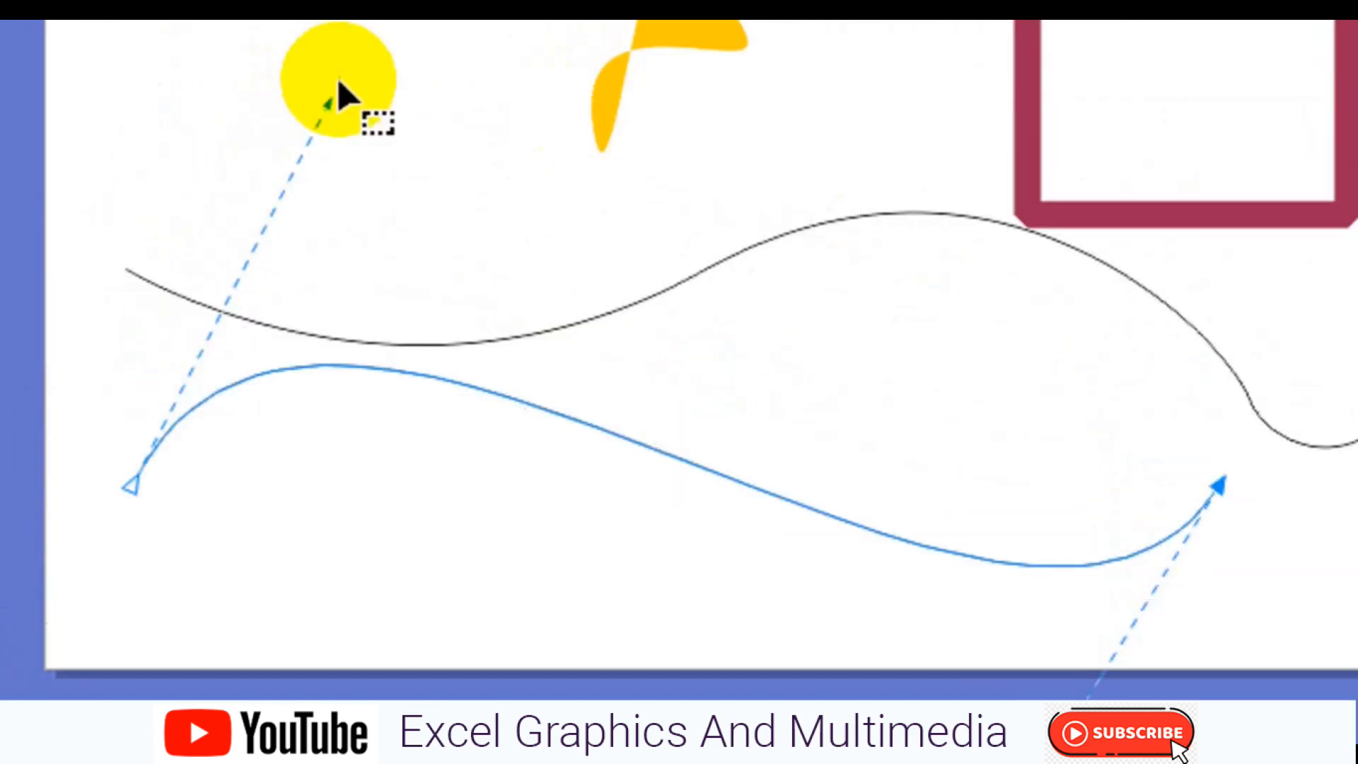
drag(331, 97, 329, 68)
drag(340, 177, 340, 206)
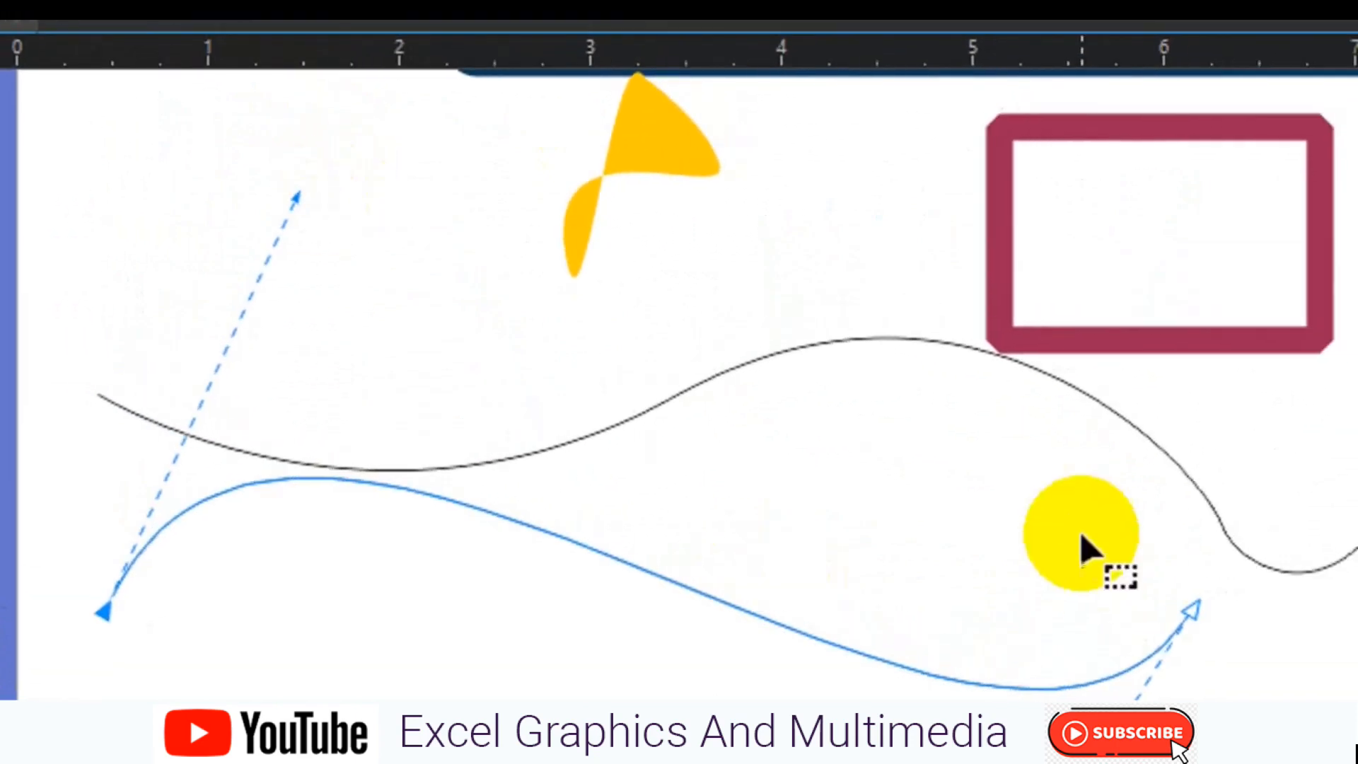
Raise the S-curve's right end node to the wavy curve and adjust its control handle, making the S-curve about 5.69 by 0.84 inches
drag(1138, 531, 1298, 660)
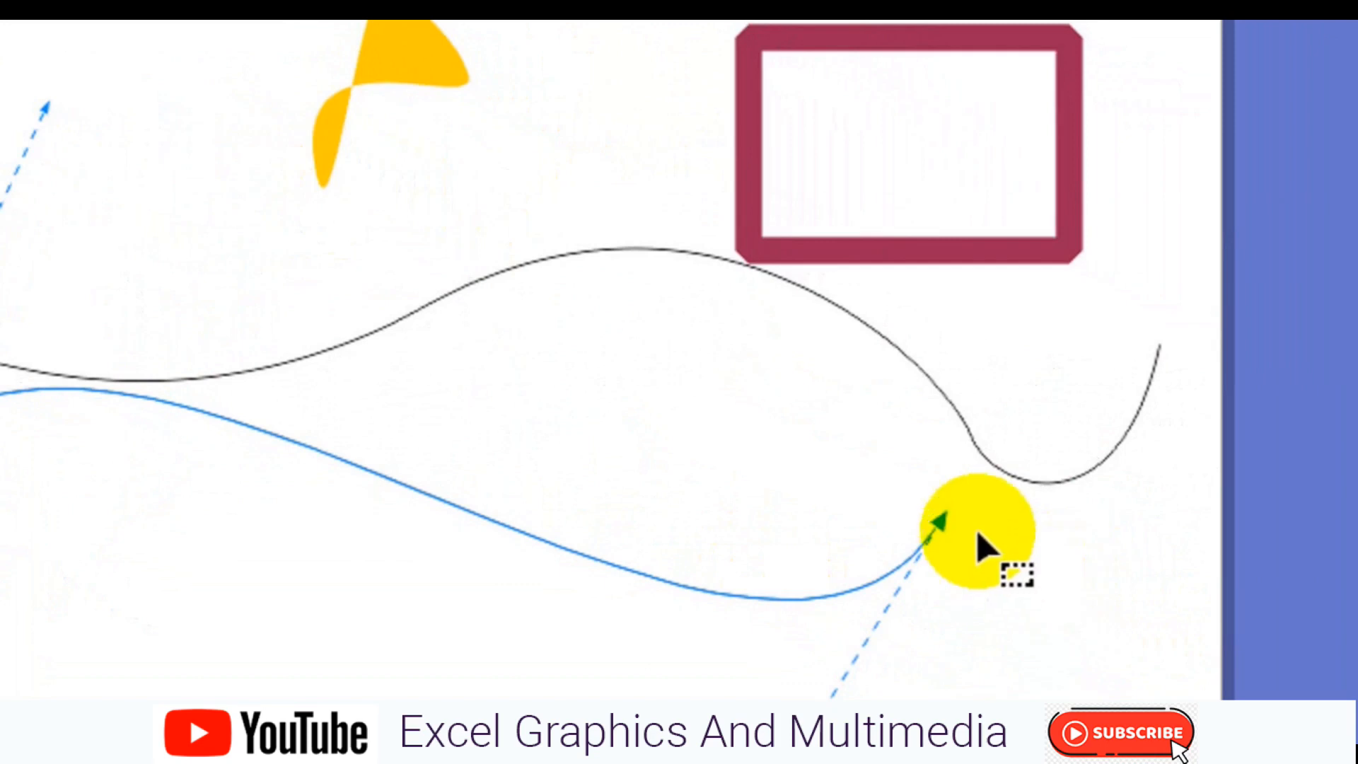
key(Up)
key(Up)
key(Up)
key(Up)
key(Up)
key(Up)
key(Up)
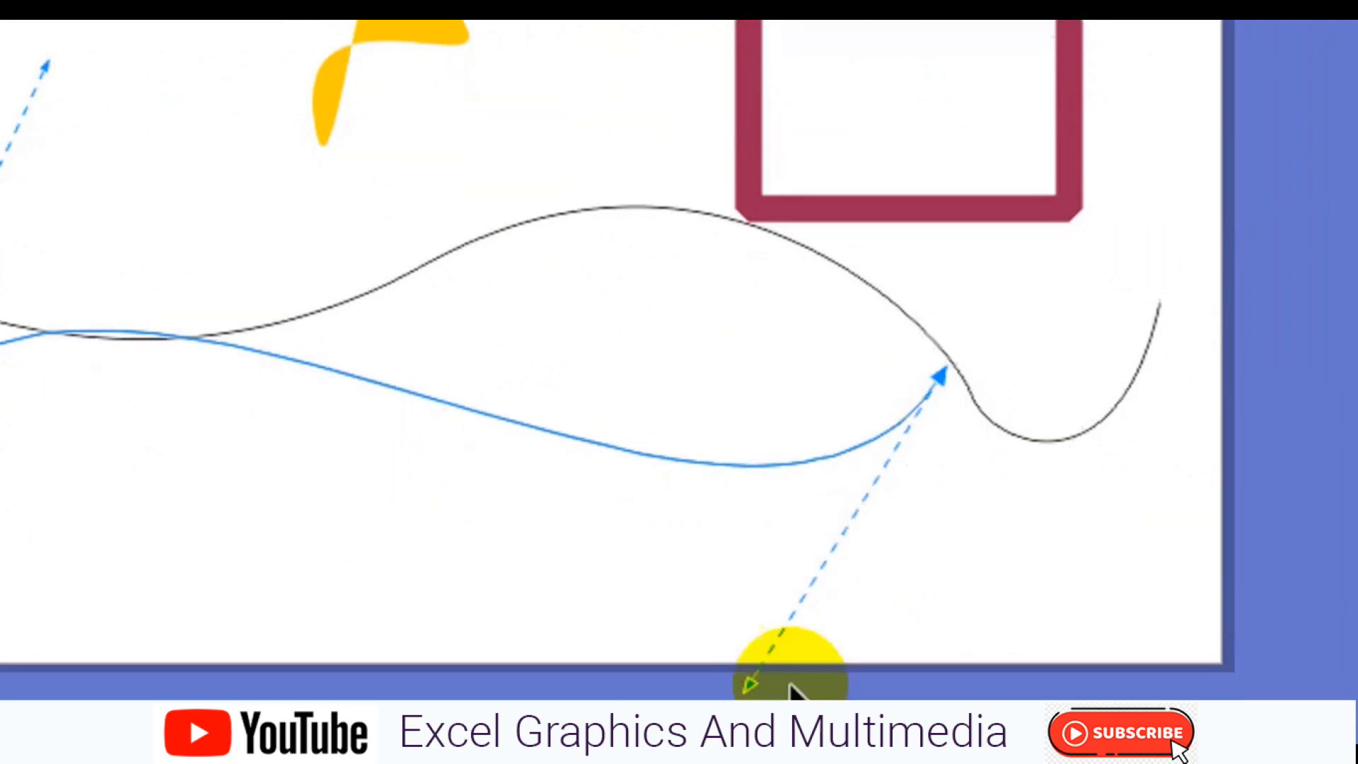
scroll(778, 672, down, 2)
click(757, 642)
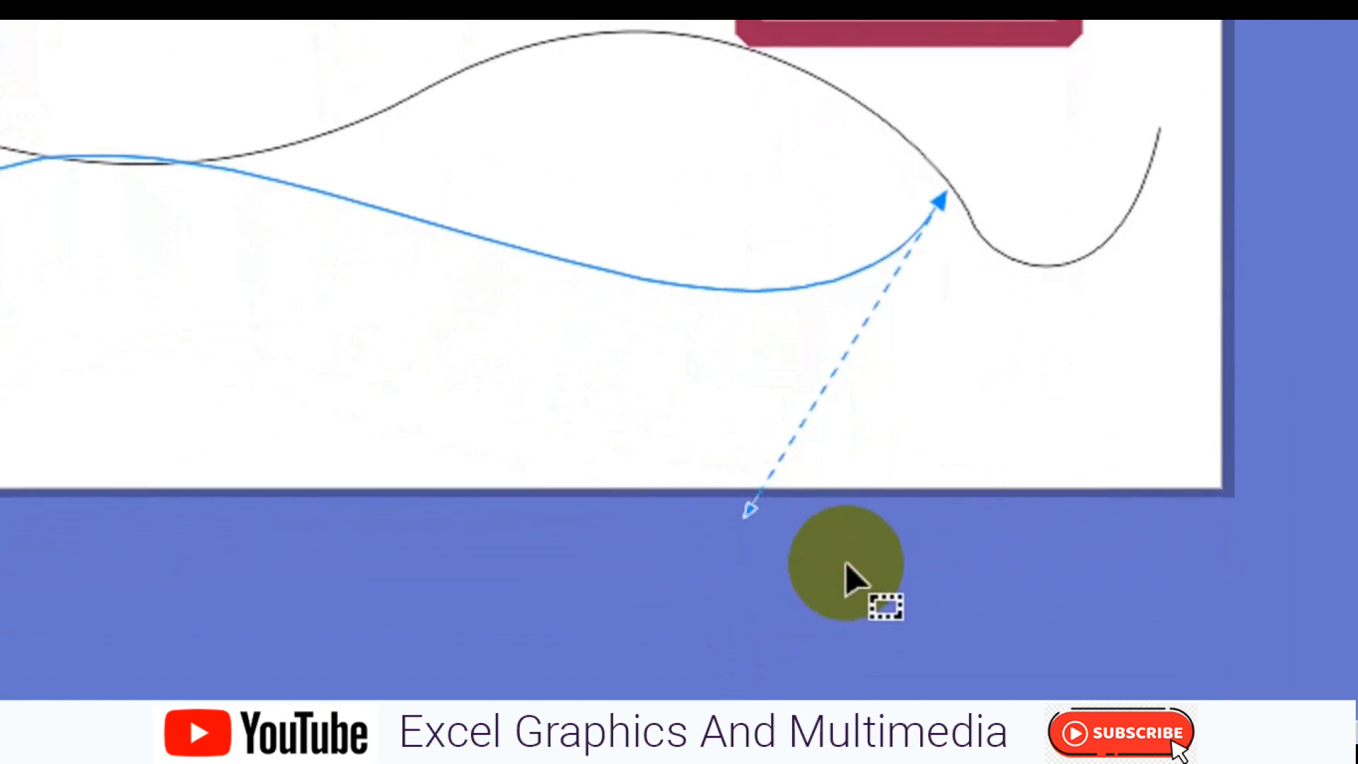
drag(748, 507, 723, 563)
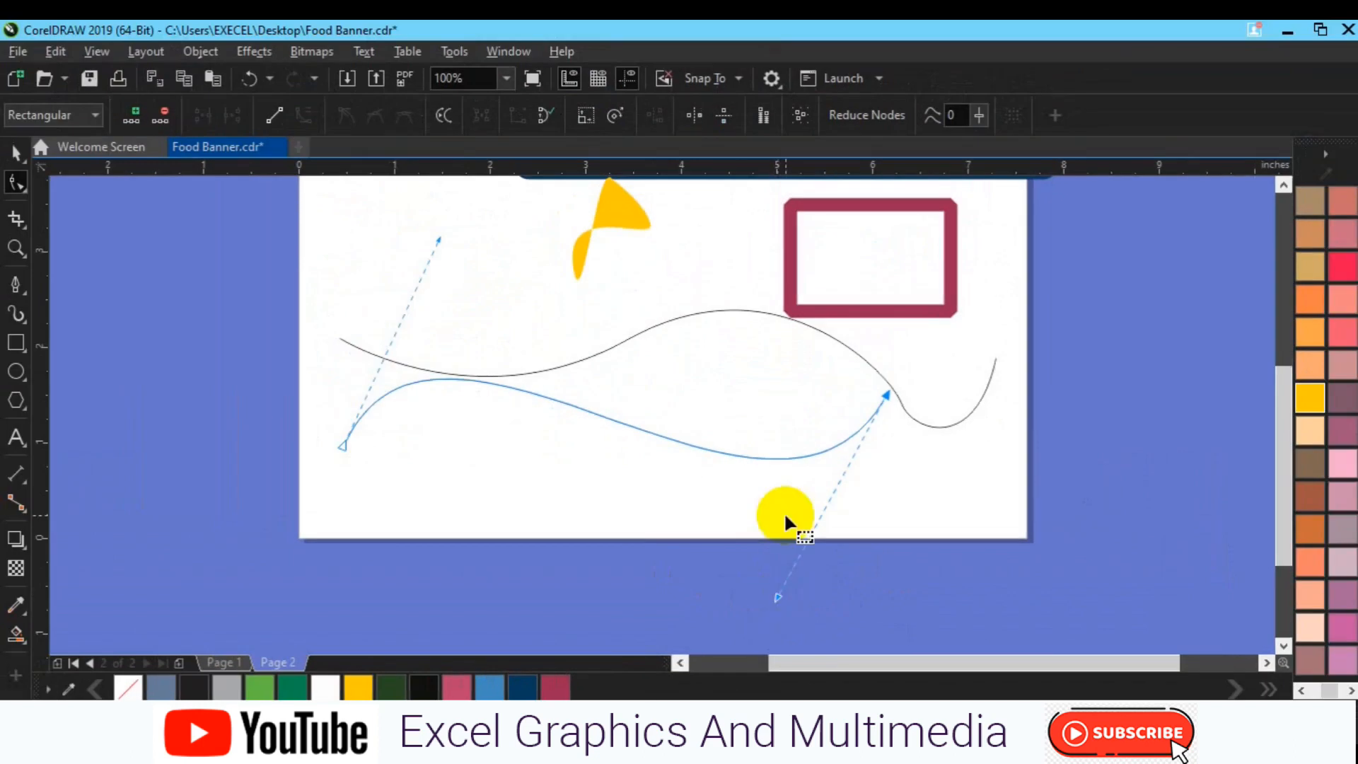
Nudge the whole S-curve slightly upward so it crosses the wavy curve, centered at Y 1.308 inches
key(space)
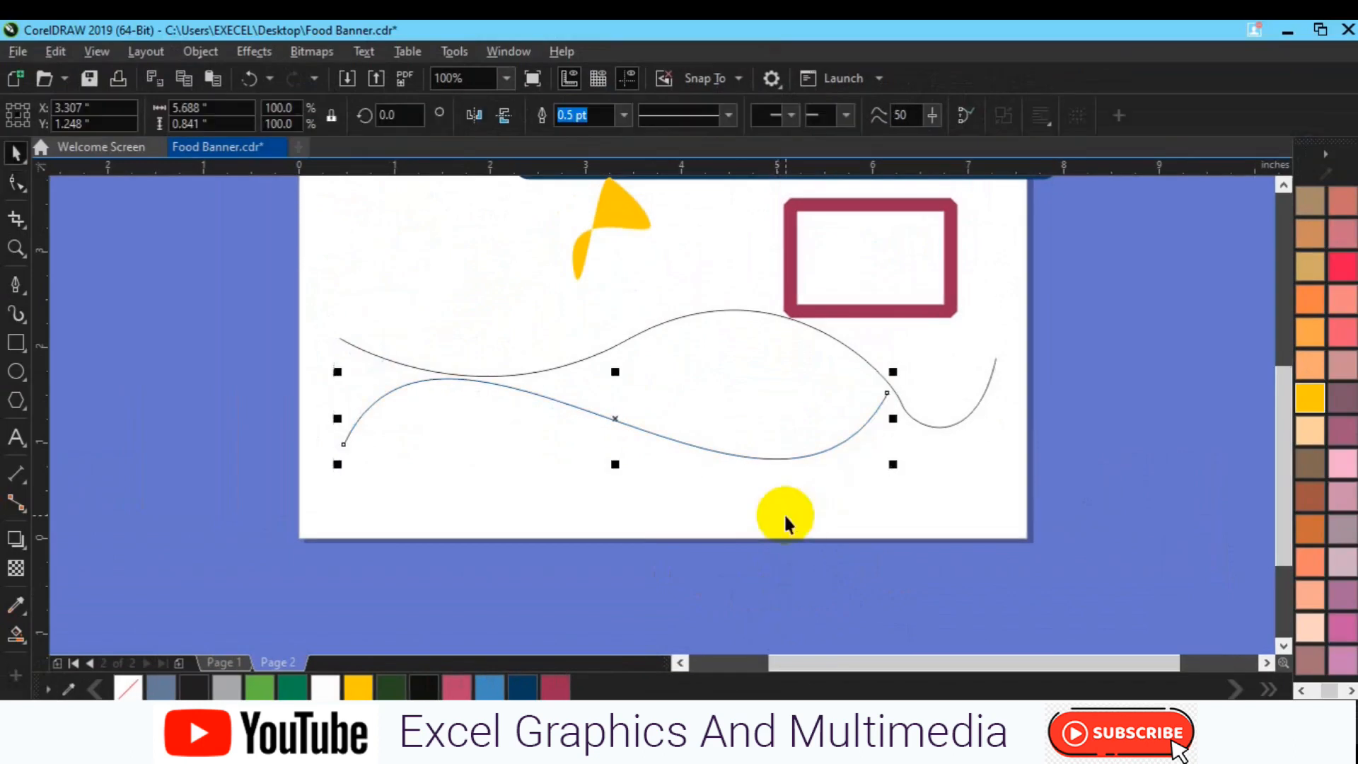
key(Up)
key(Up)
key(Up)
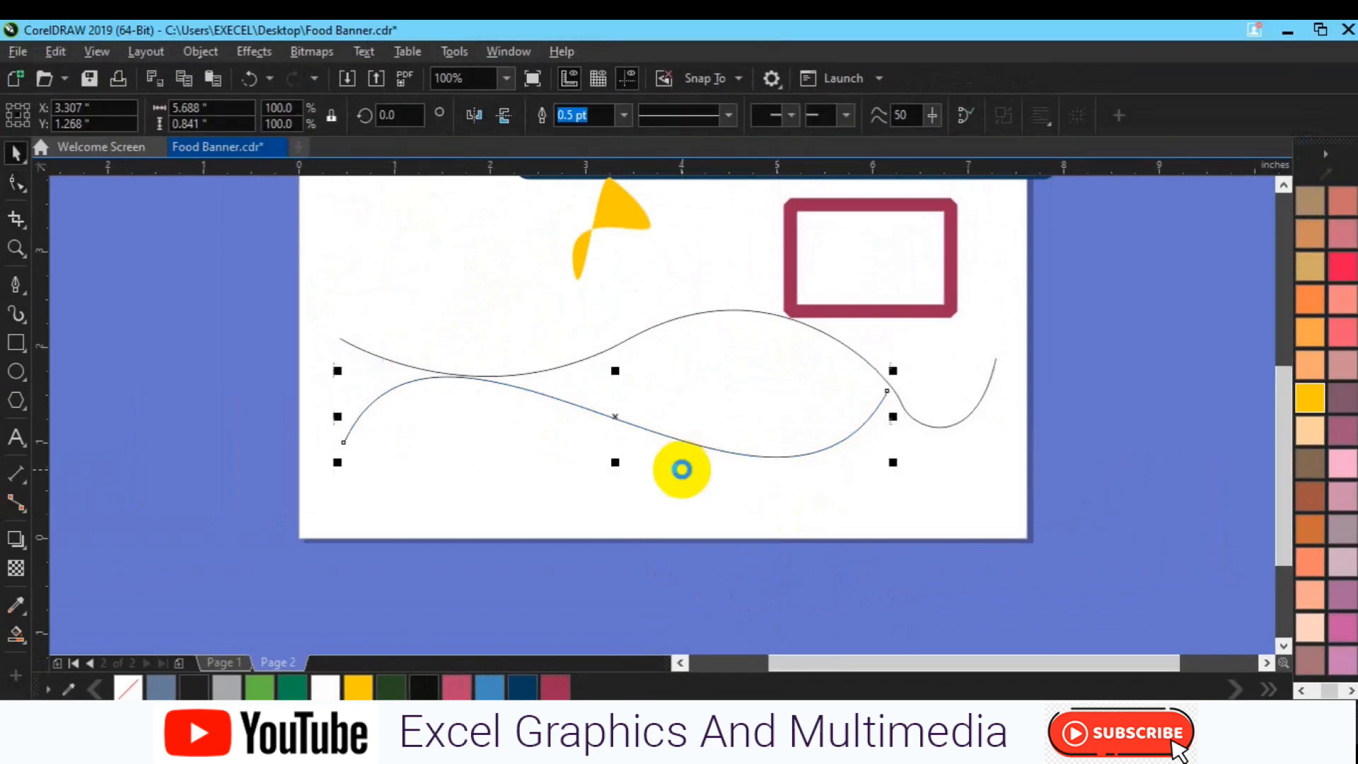
key(Up)
key(Up)
key(Up)
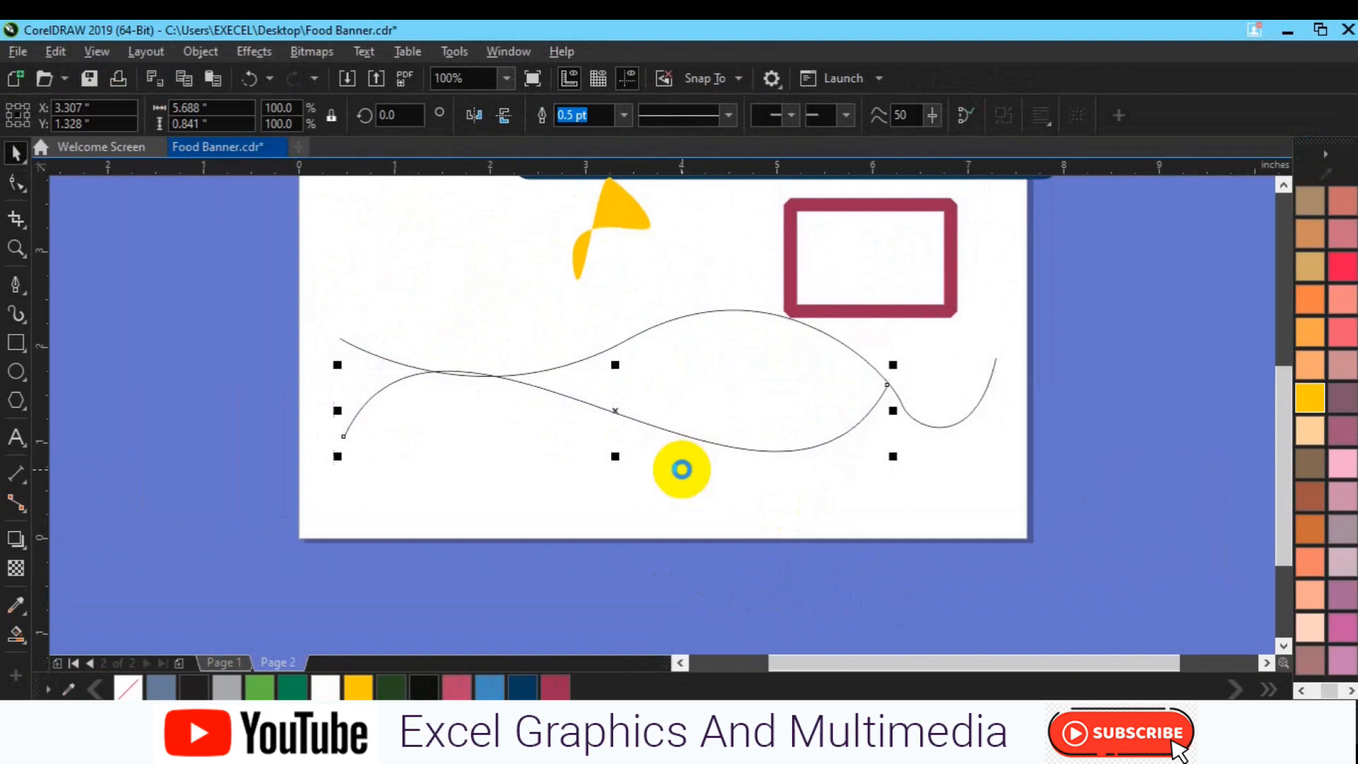
key(Down)
key(Down)
key(Down)
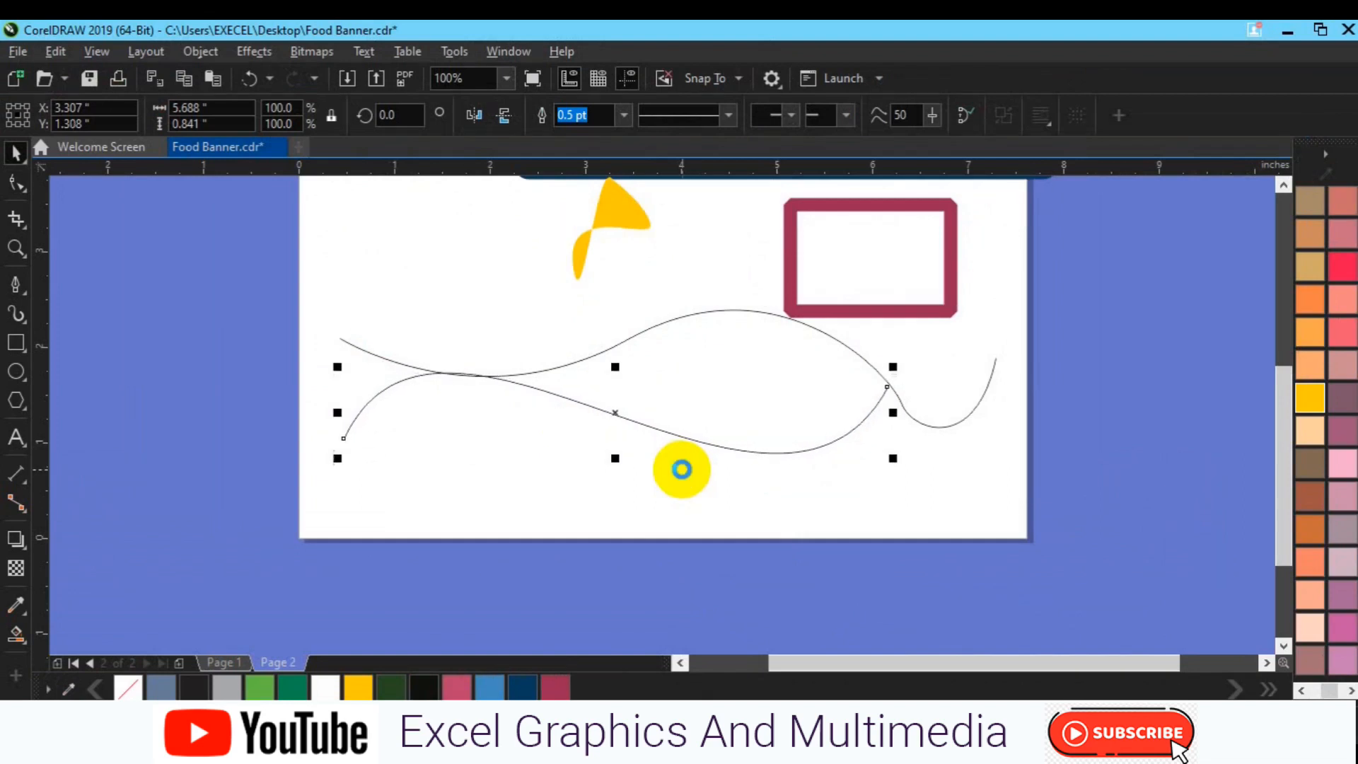
Reshape the upper wavy curve, shifting its right valley node slightly down-left and steepening its middle node's handles, to about 6.87 by 1.46 inches
click(924, 421)
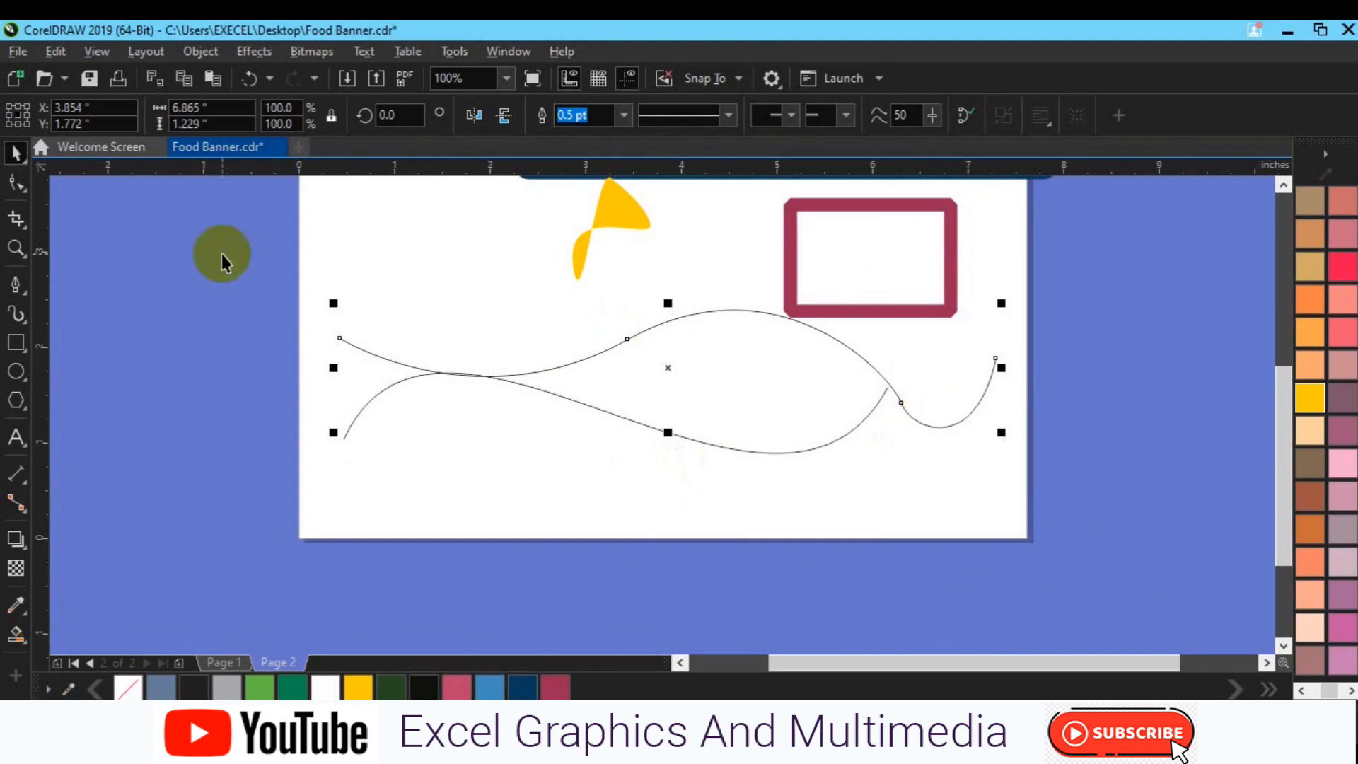
click(16, 184)
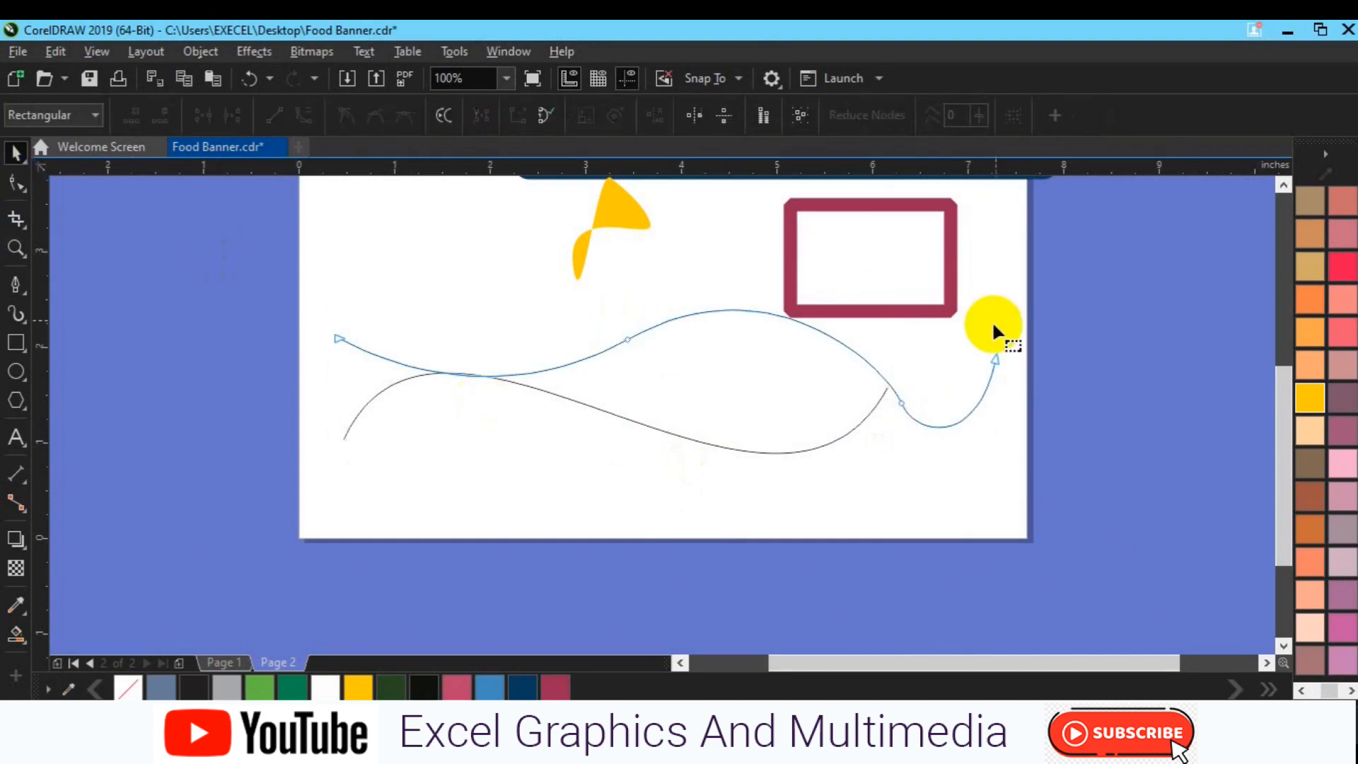
drag(986, 316, 850, 485)
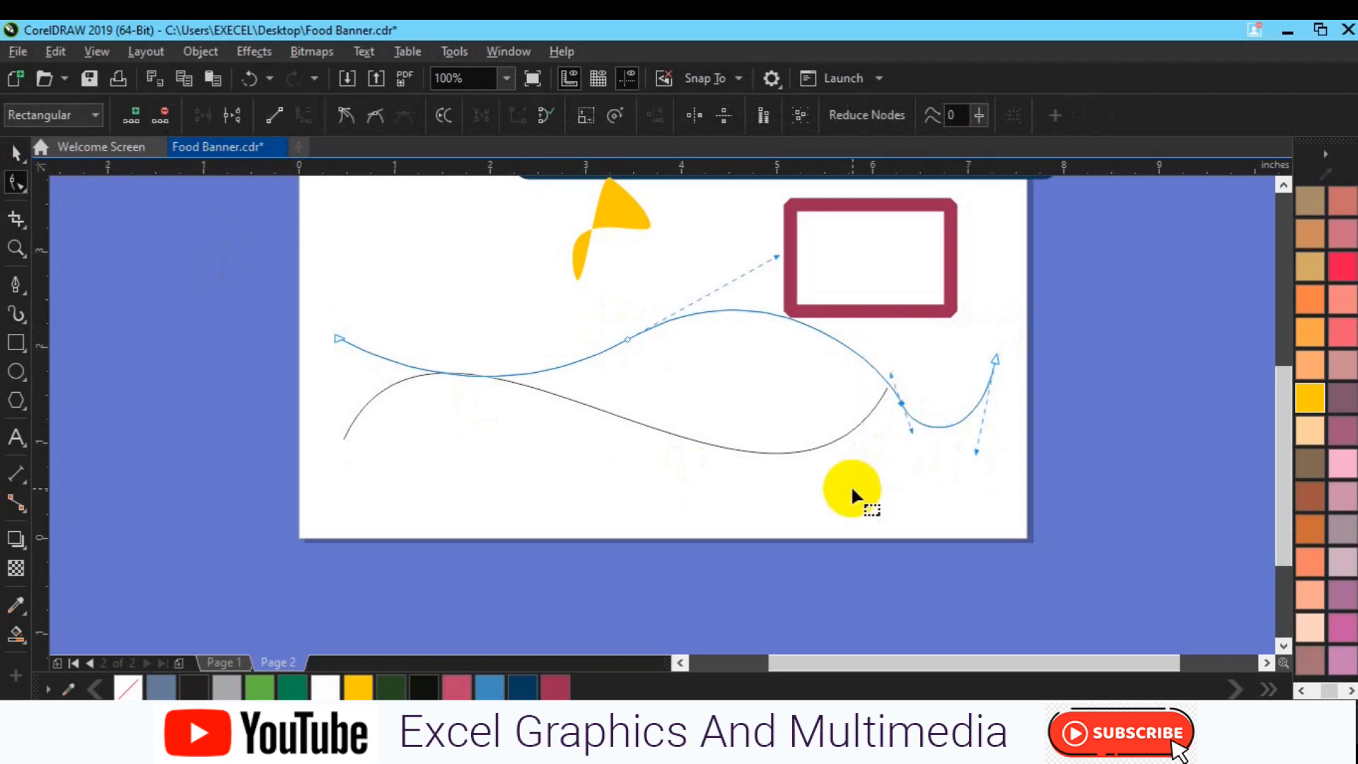
drag(902, 402, 895, 411)
click(894, 409)
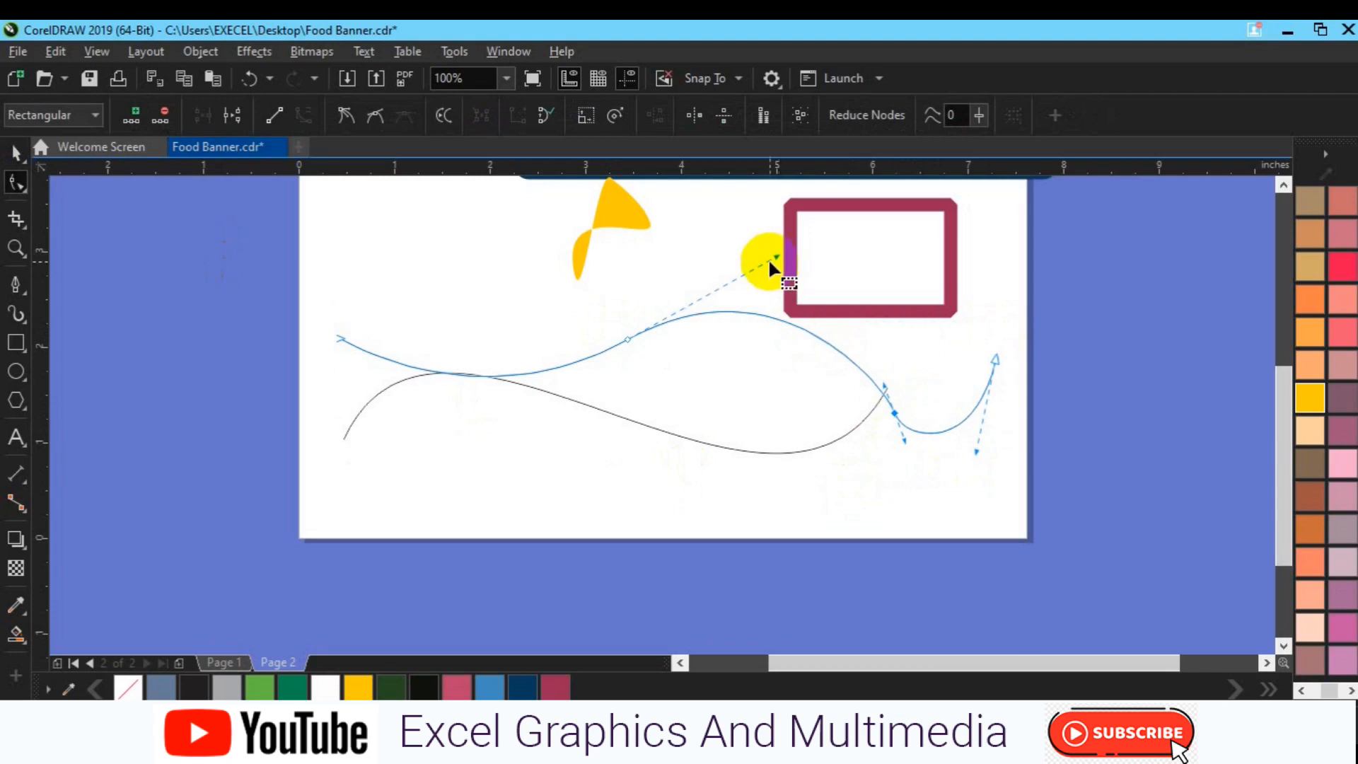
drag(776, 259, 792, 218)
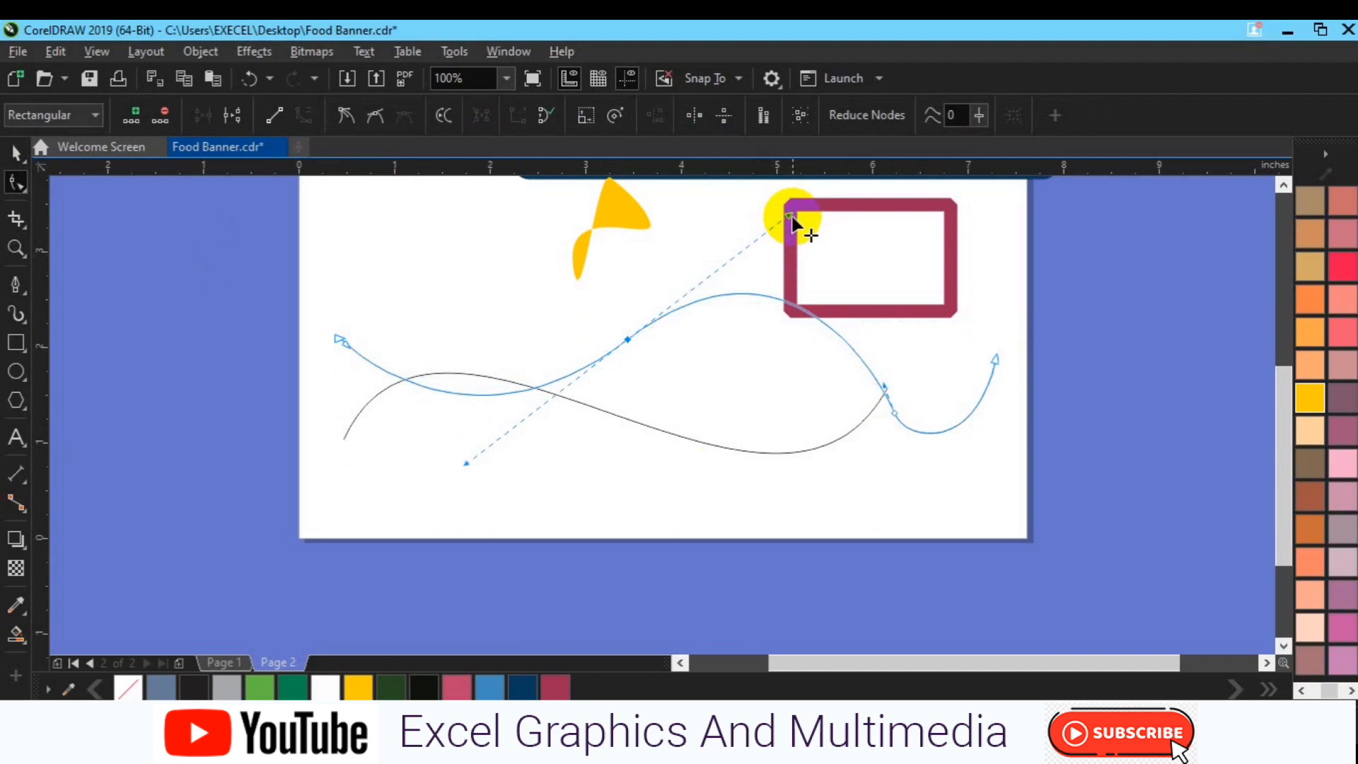
key(space)
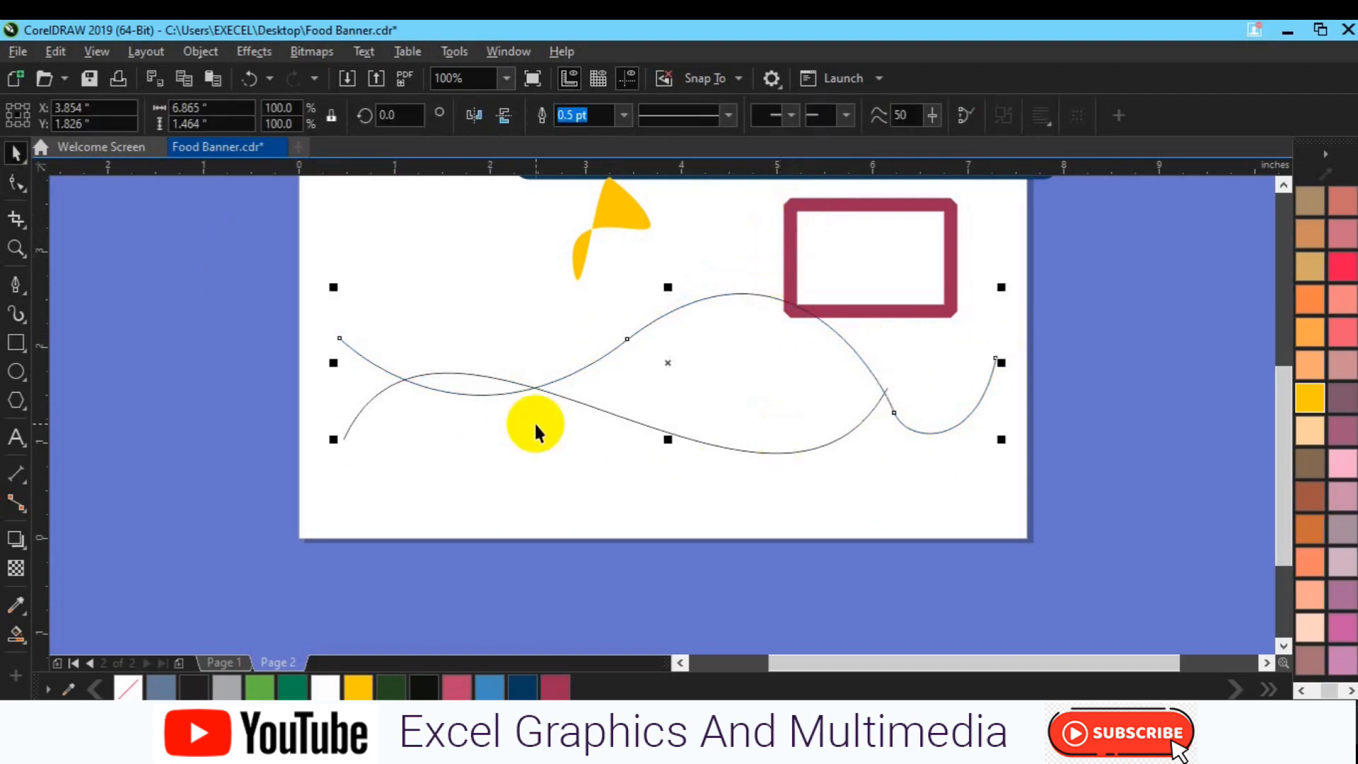
Nudge the S-curve down to Y 1.198 inches and enlarge it from its center to 6.0 inches wide
click(702, 442)
key(Down)
key(Down)
key(Down)
key(Down)
key(Down)
key(Down)
key(Down)
key(Down)
key(Down)
key(Down)
key(Down)
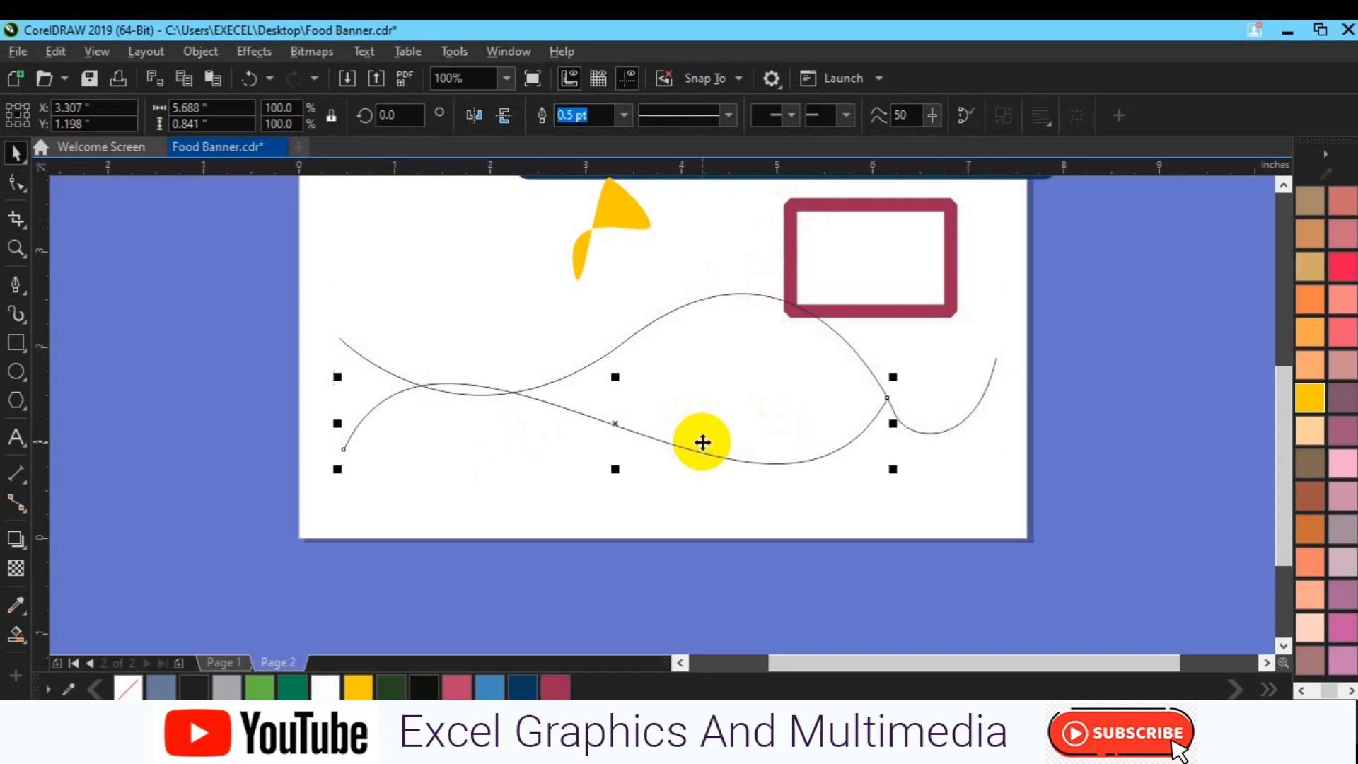
click(898, 370)
drag(899, 371, 913, 361)
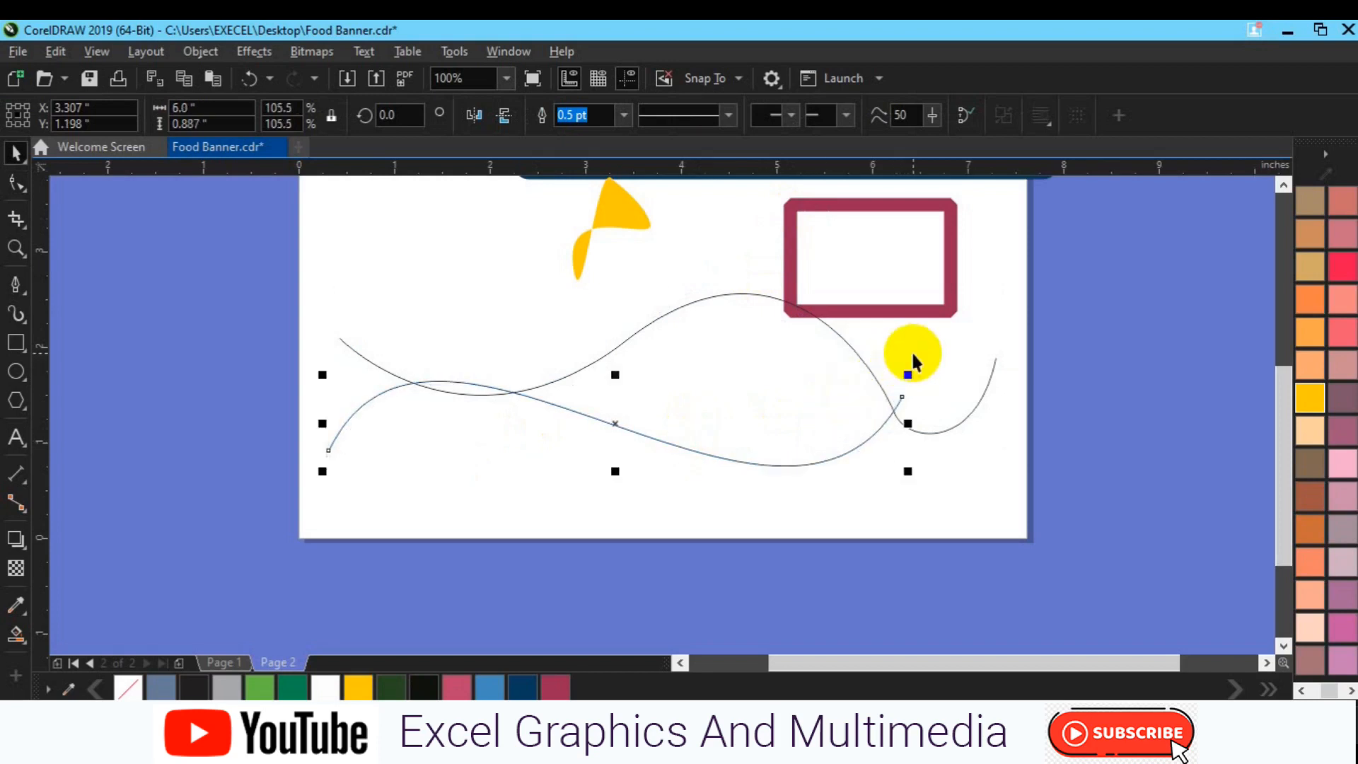
Move the S-curve's right end node slightly up and inward and adjust its control handle with the Shape tool
click(17, 183)
drag(964, 346, 870, 410)
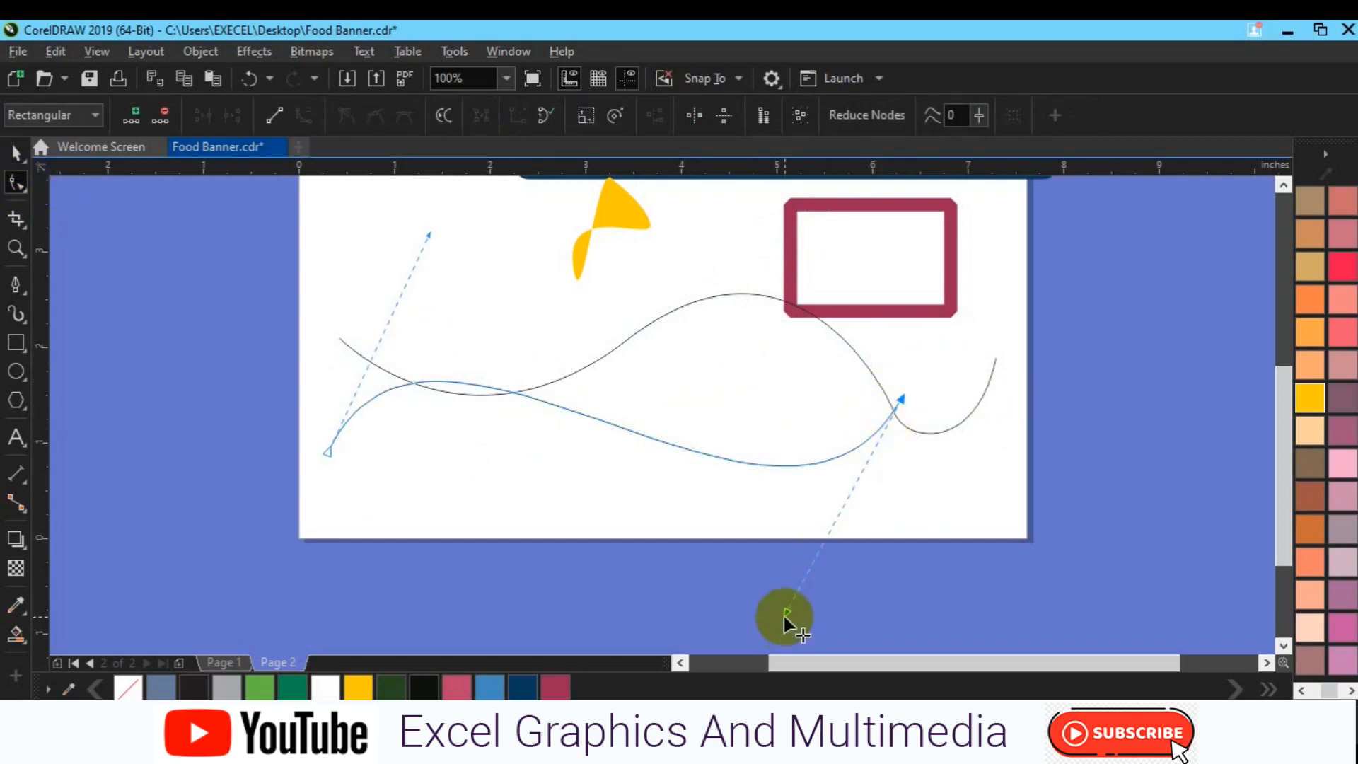
drag(784, 617, 742, 627)
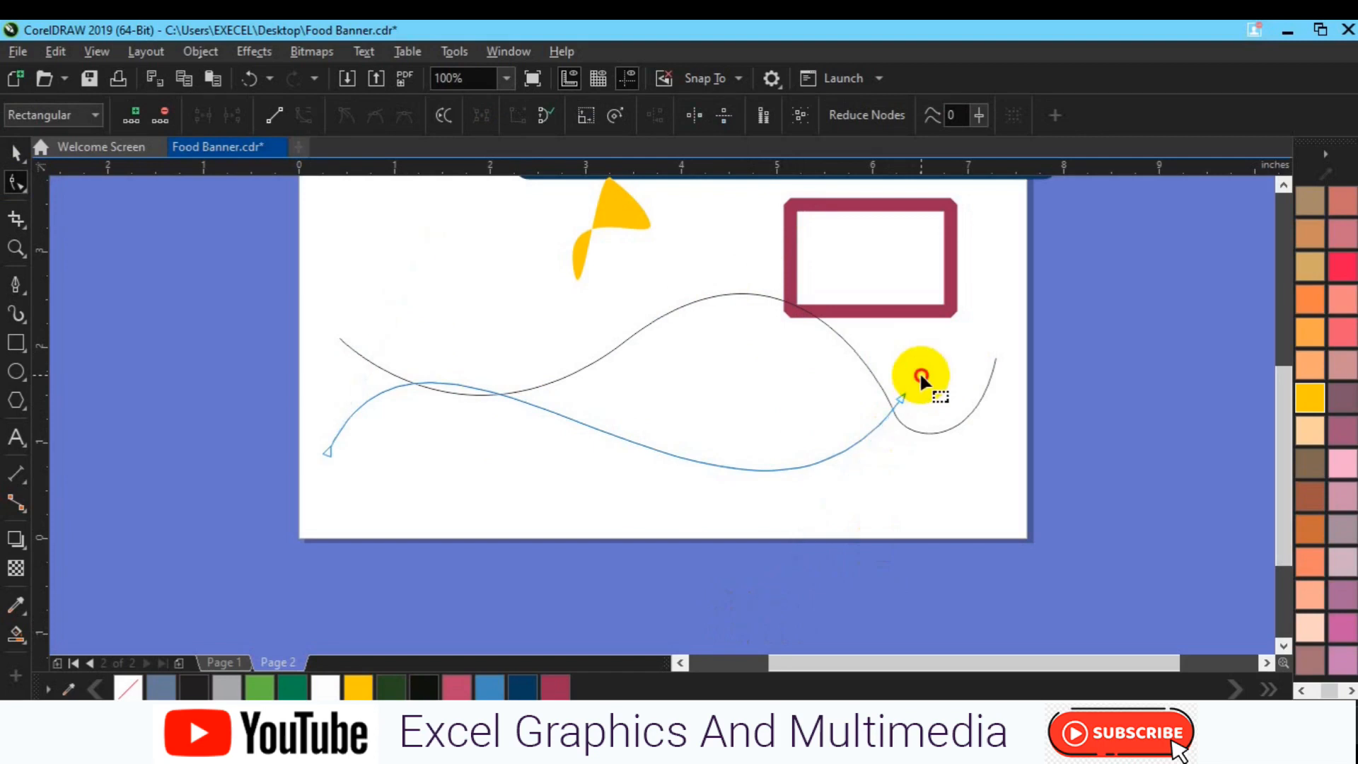
drag(901, 395, 893, 375)
drag(736, 600, 770, 608)
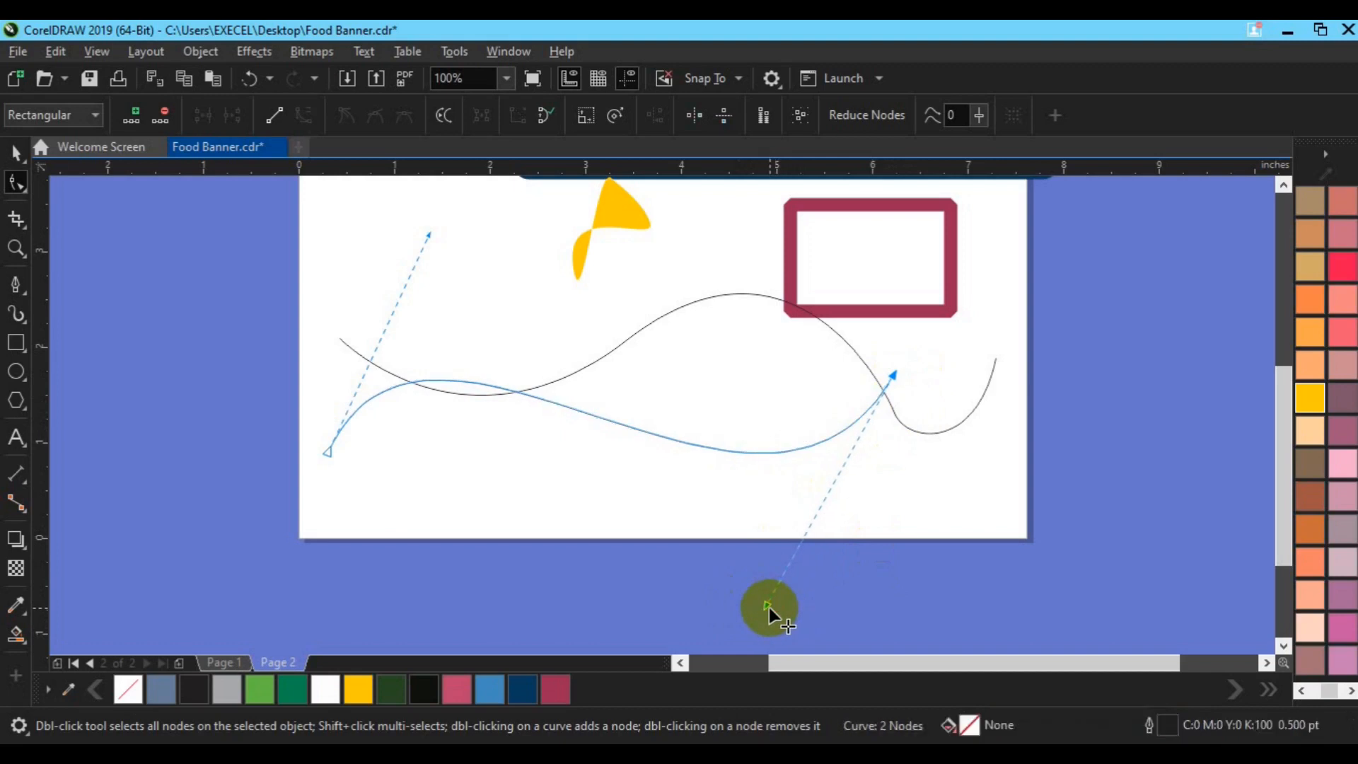
Nudge the S-curve down and right to X 3.326, Y 1.18 inches, and deselect it
key(space)
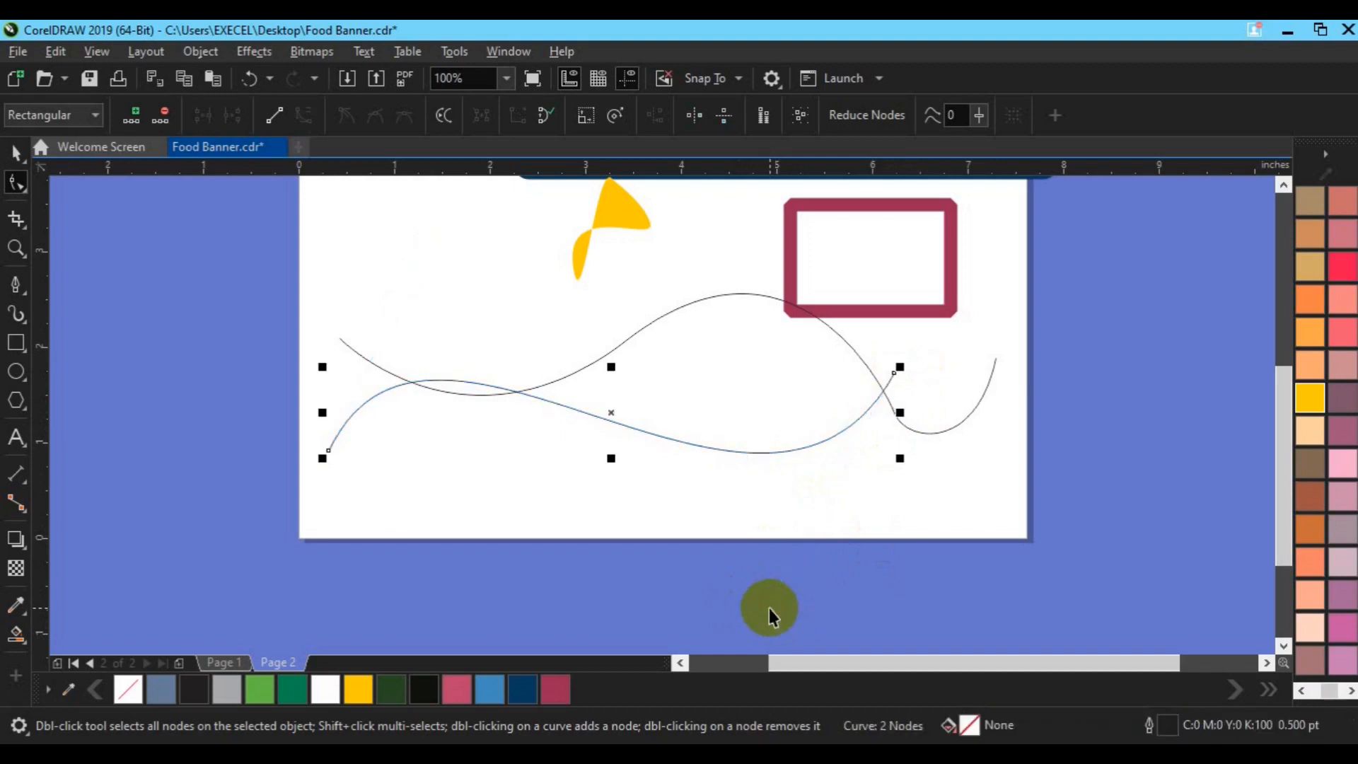
key(Down)
key(Down)
key(Down)
key(Down)
key(Down)
key(Down)
key(Down)
key(Down)
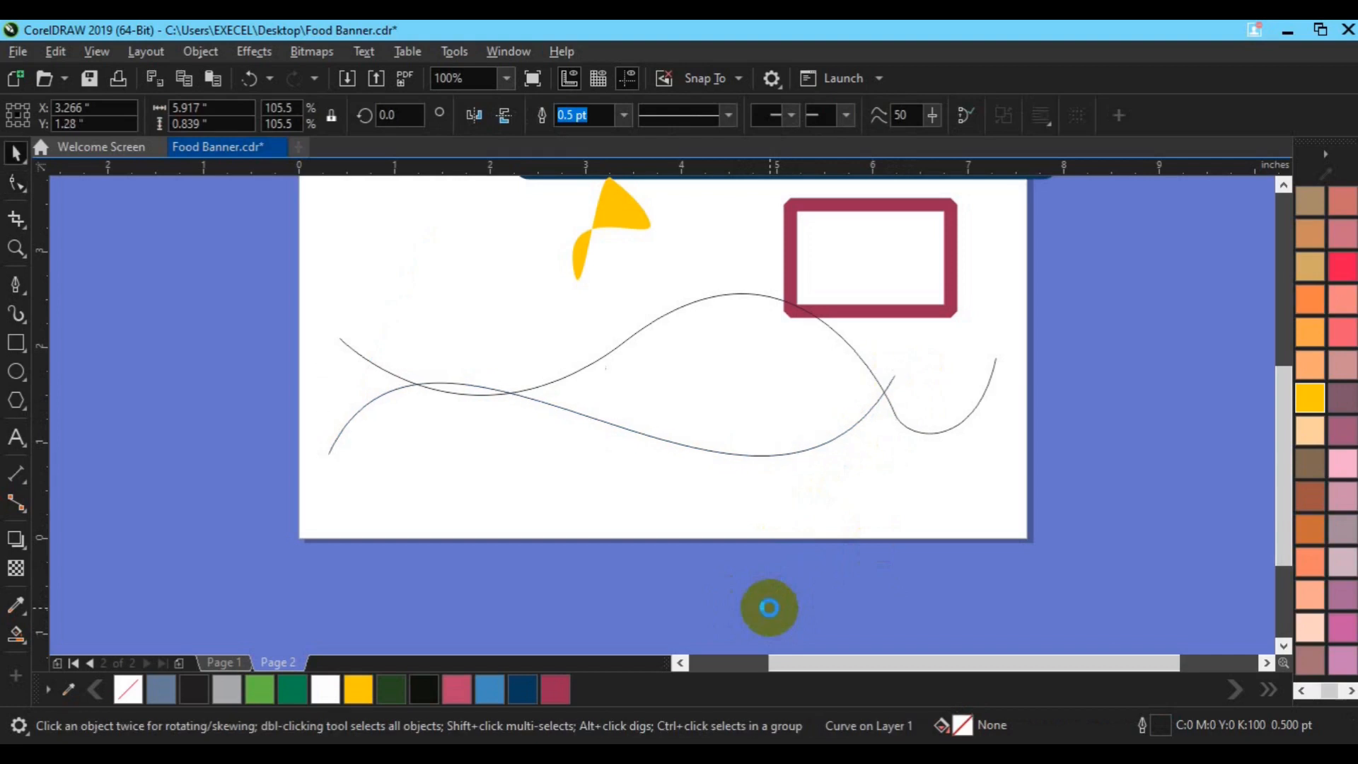
key(Down)
key(Down)
key(Down)
key(Down)
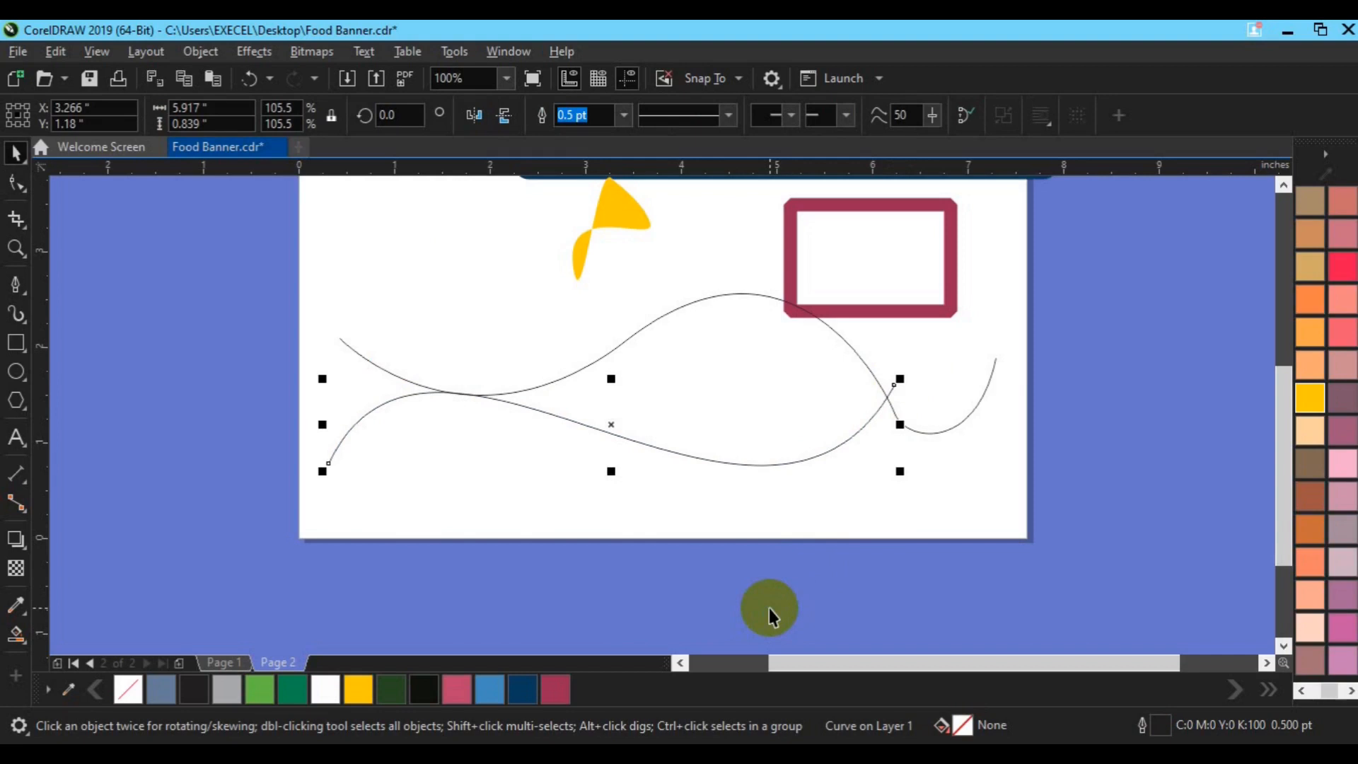
key(Right)
key(Right)
key(Right)
key(Right)
key(Right)
key(Right)
key(Right)
key(Right)
key(Right)
key(Right)
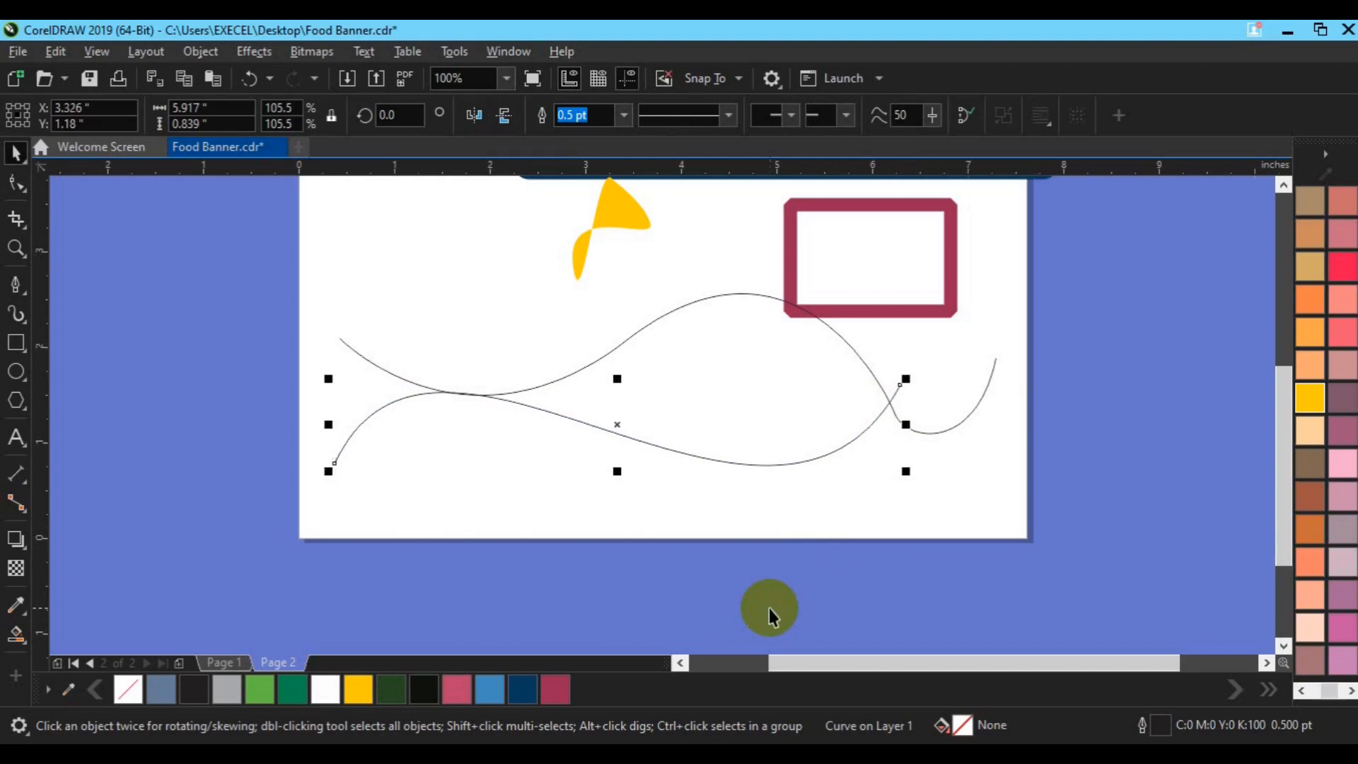
click(179, 479)
Draw a vertical line about 2.23 inches tall across the curves' left ends with the Pen tool and move it to X 0.464, Y 1.371
click(21, 285)
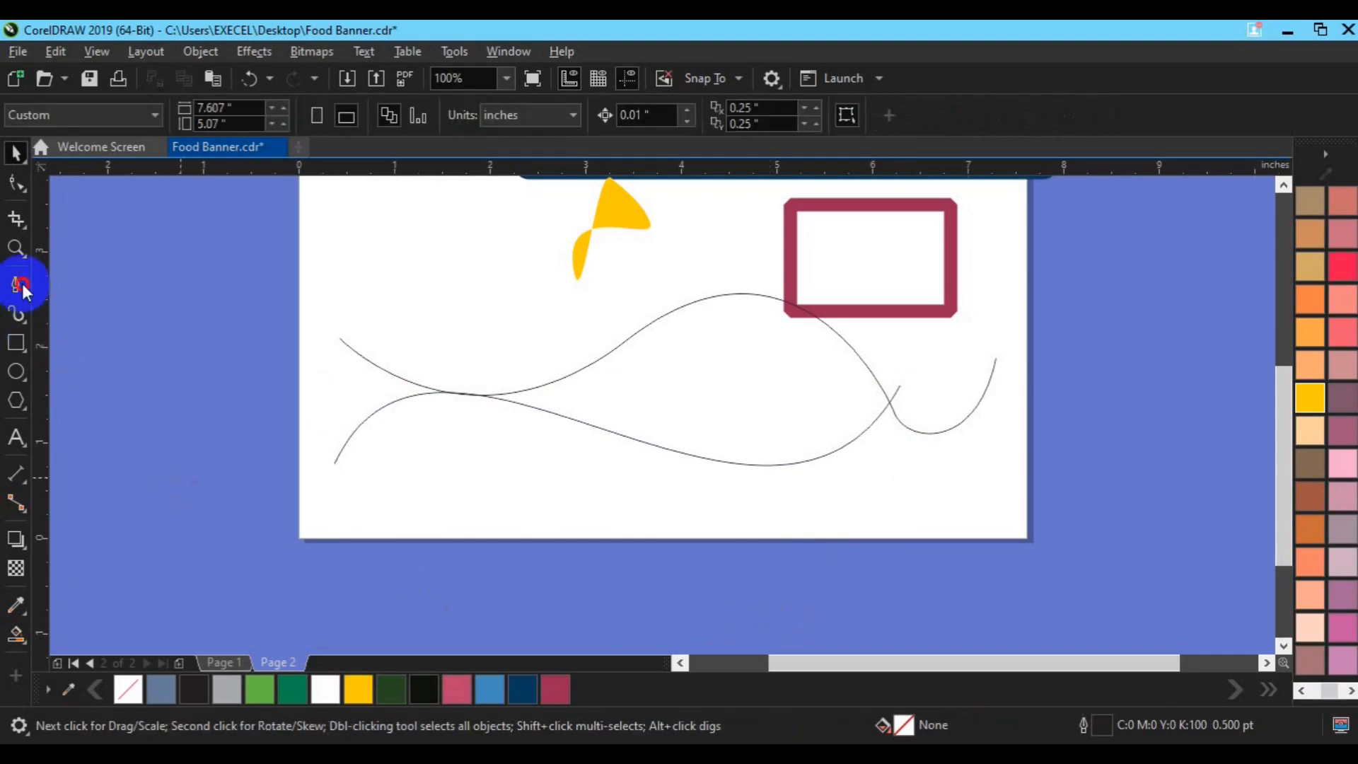
click(336, 304)
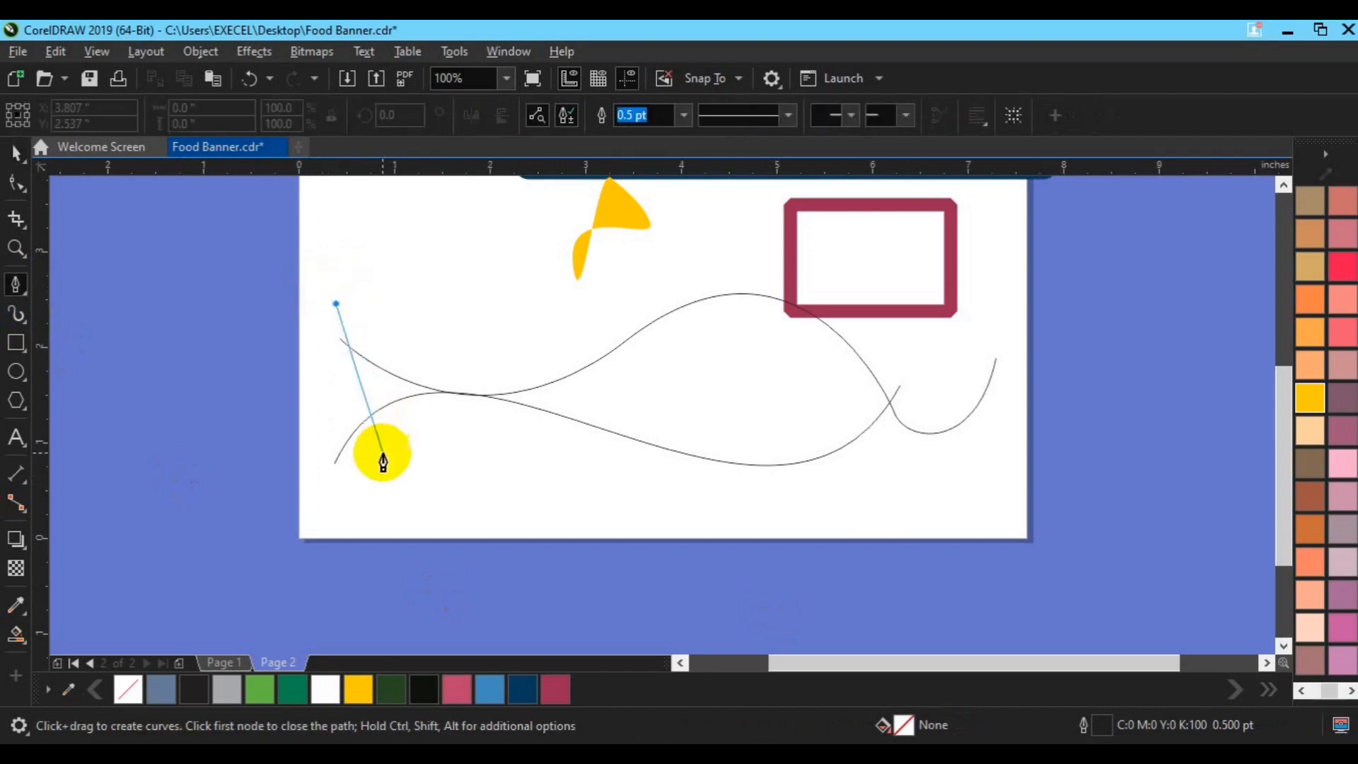
double_click(347, 522)
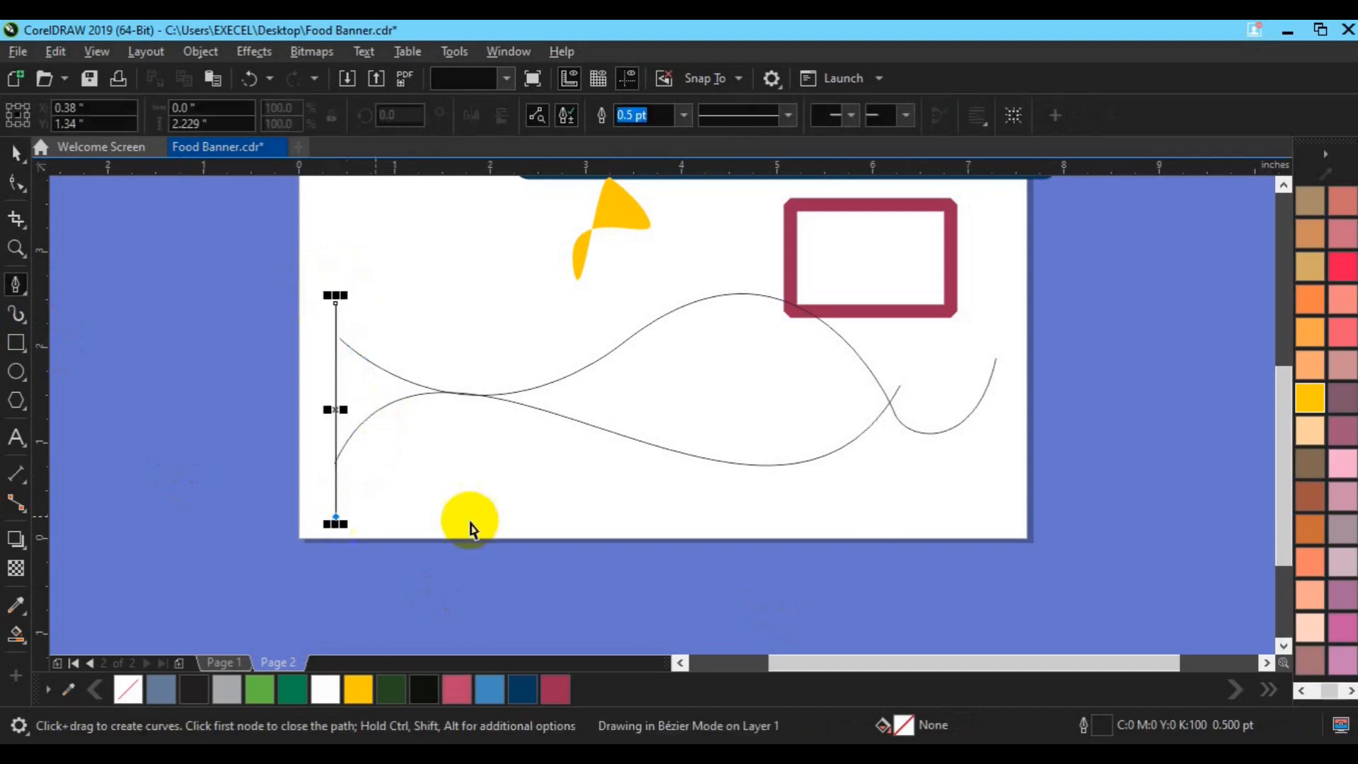
key(space)
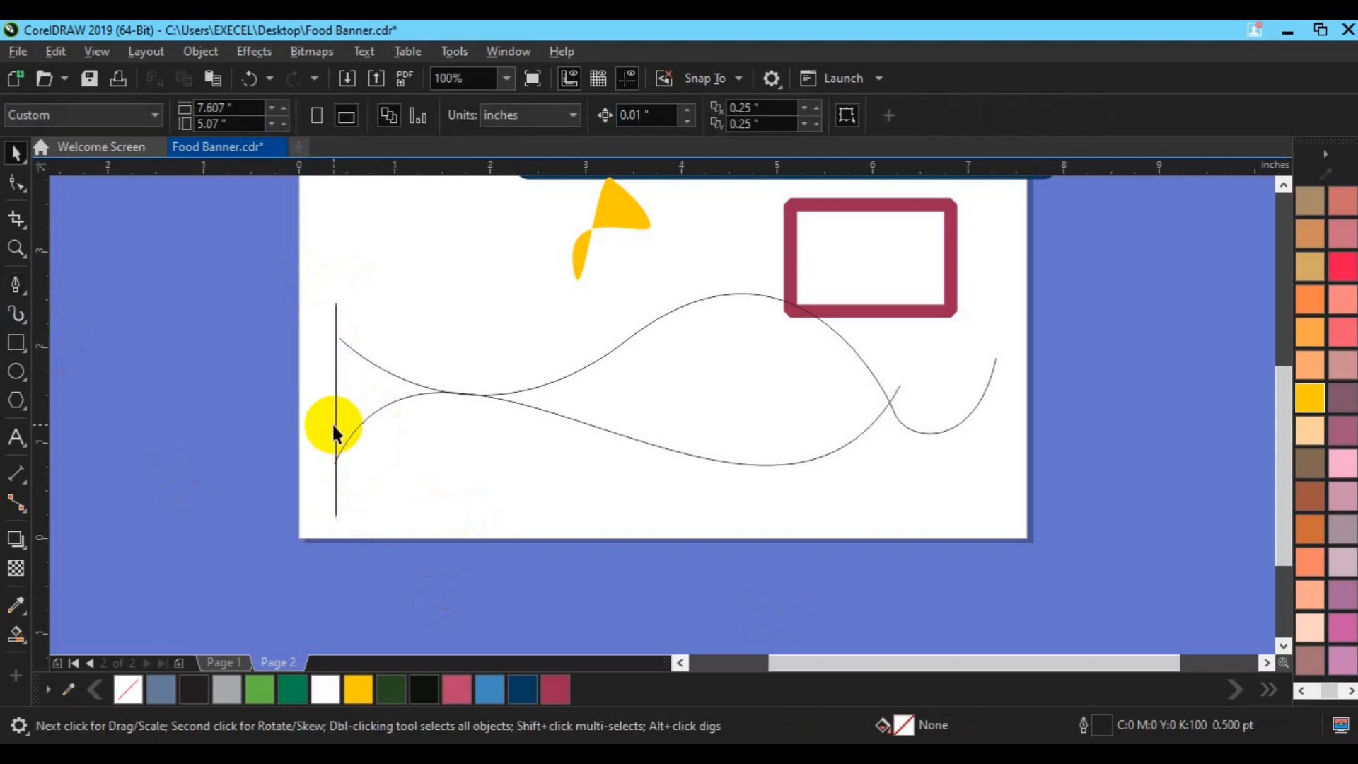
click(334, 425)
drag(334, 424, 343, 423)
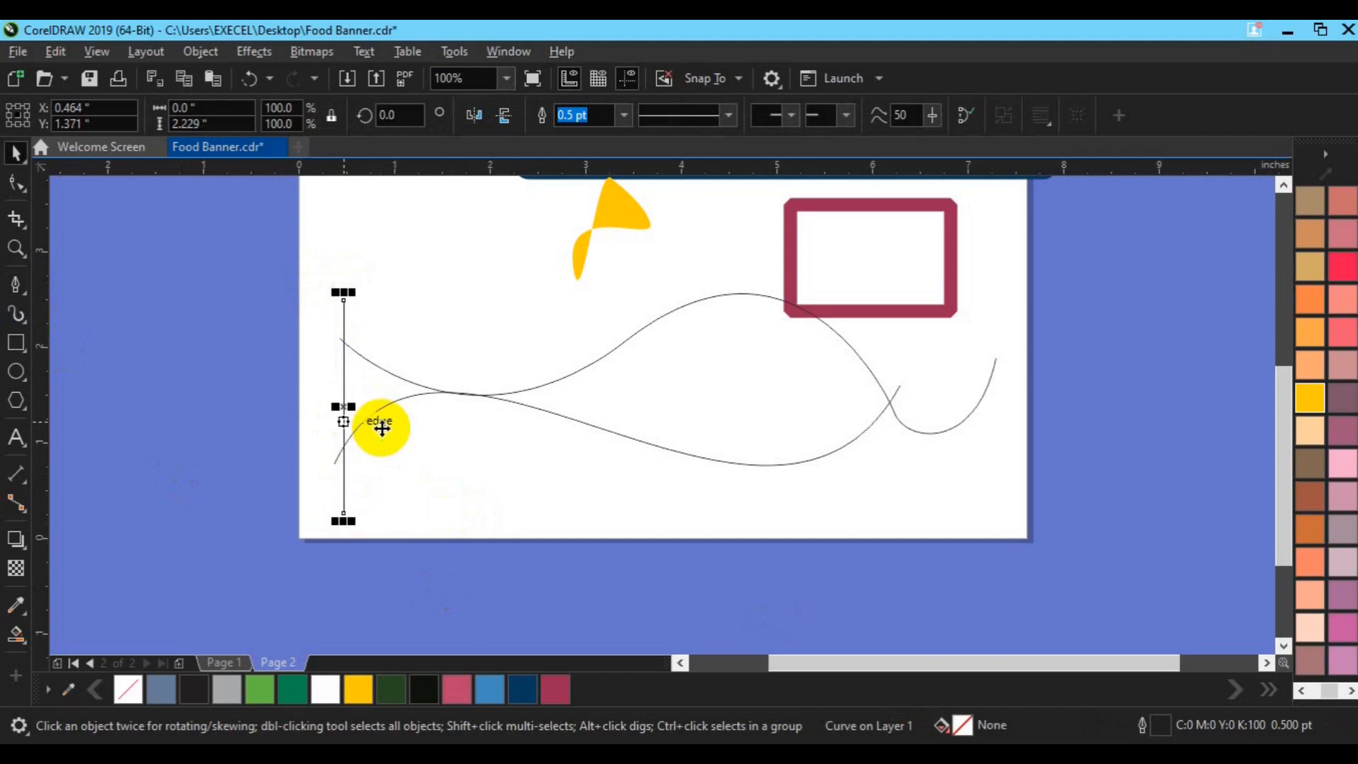
Move the dark red rectangle right to X 6.735, Y 2.912, and Smart Fill the tail and body regions enclosed by the curves
drag(831, 245, 909, 248)
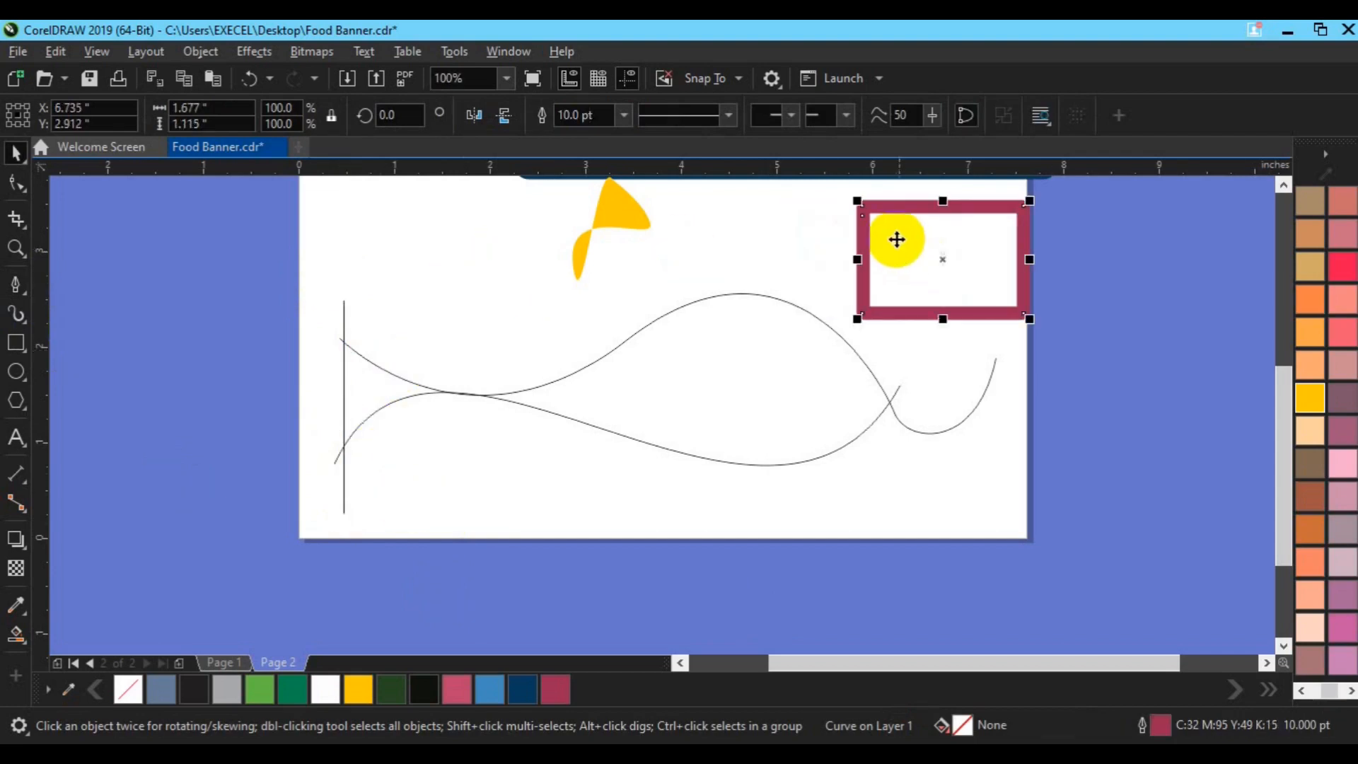
click(19, 640)
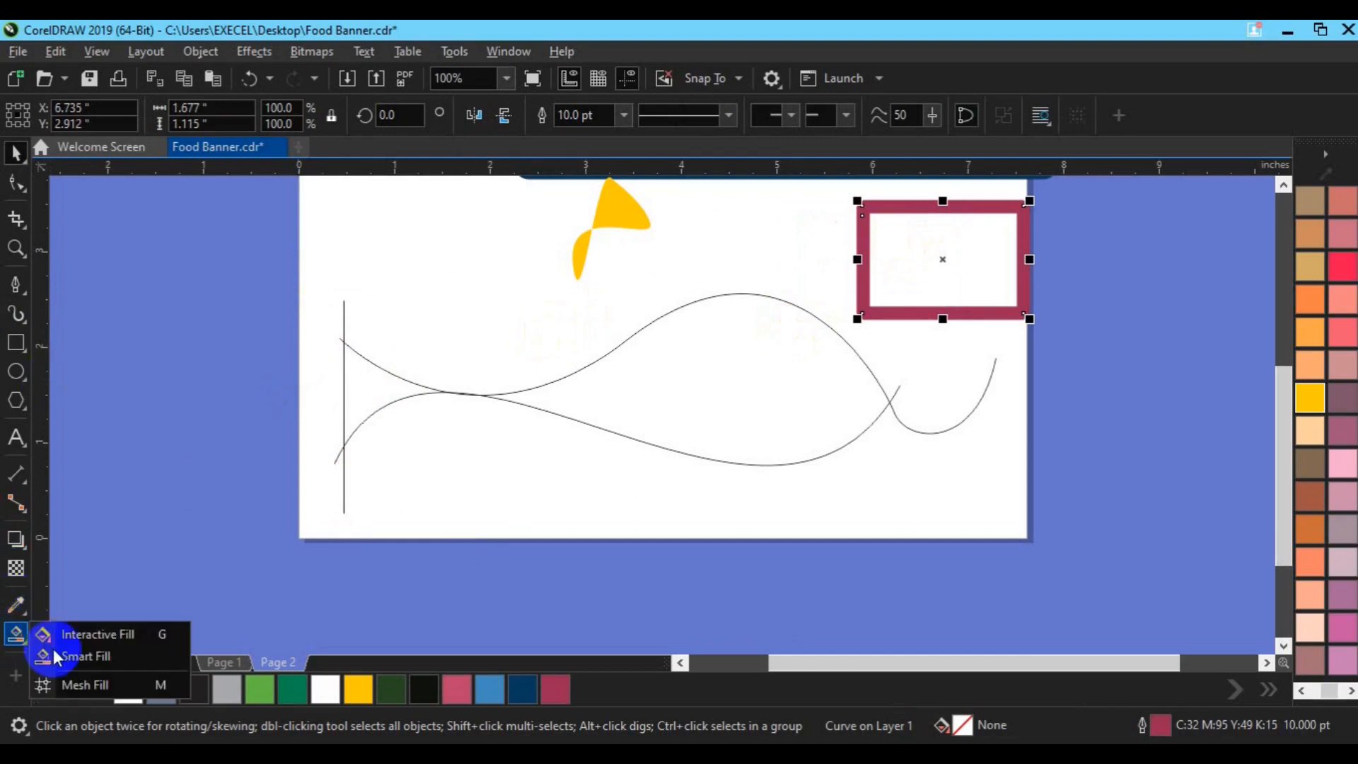
click(99, 659)
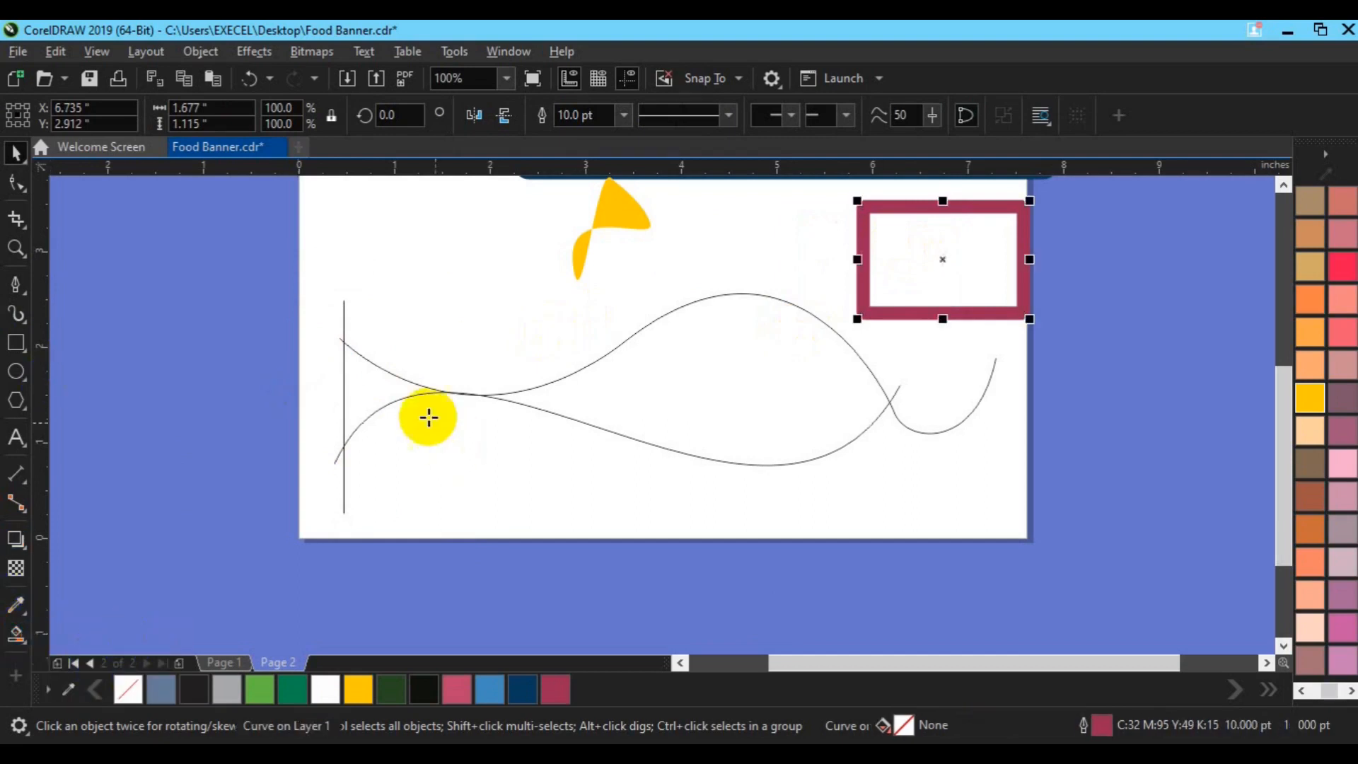
click(381, 390)
click(715, 369)
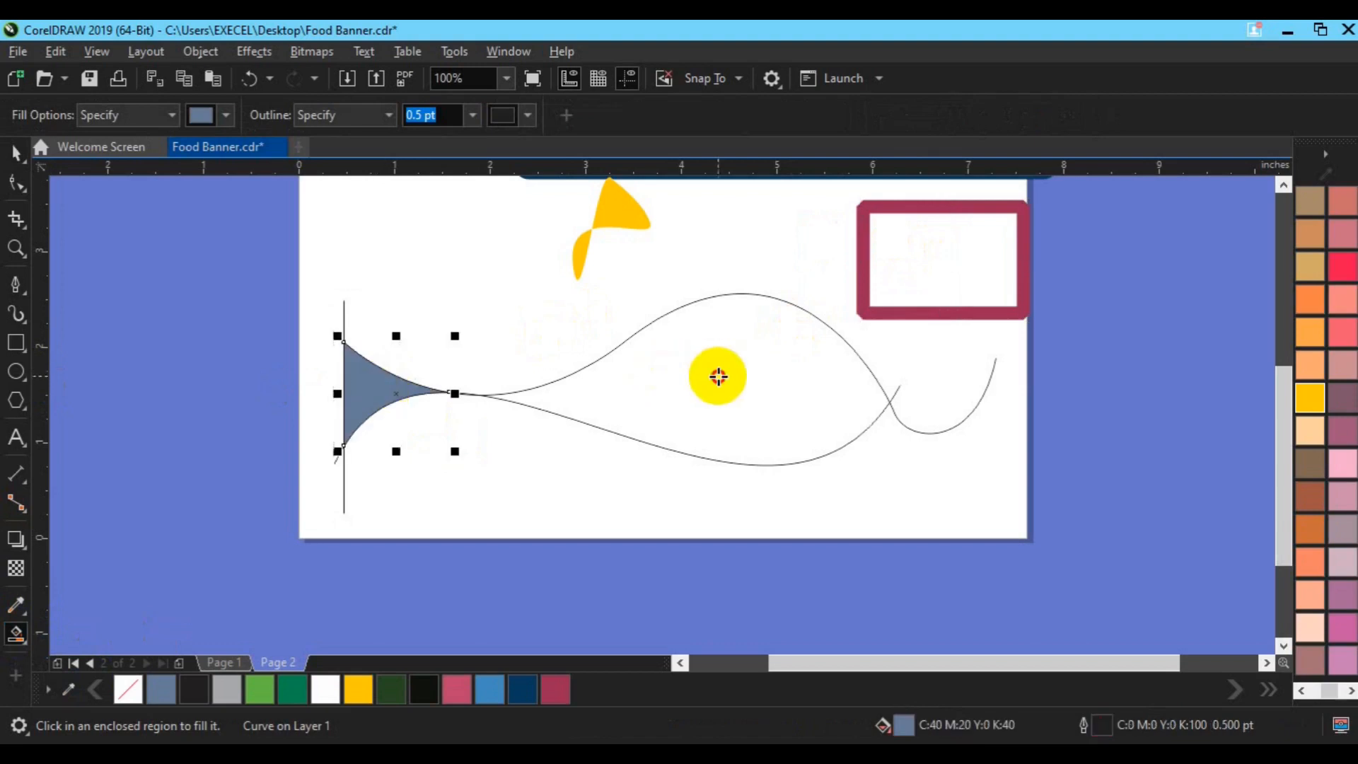
Move the filled tail and body together off the curves to X 4.433, Y 0.545, and group them with no outline
key(space)
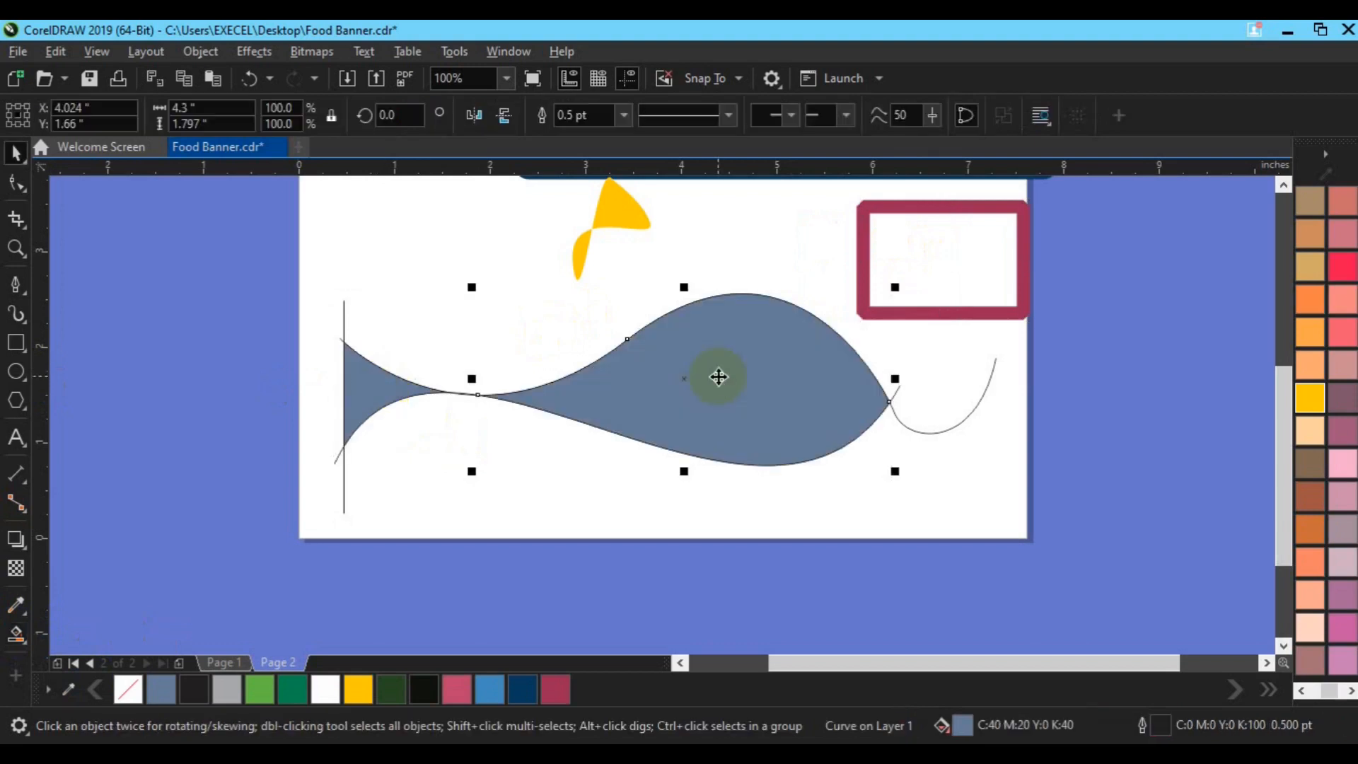
shift+click(370, 397)
drag(370, 397, 479, 500)
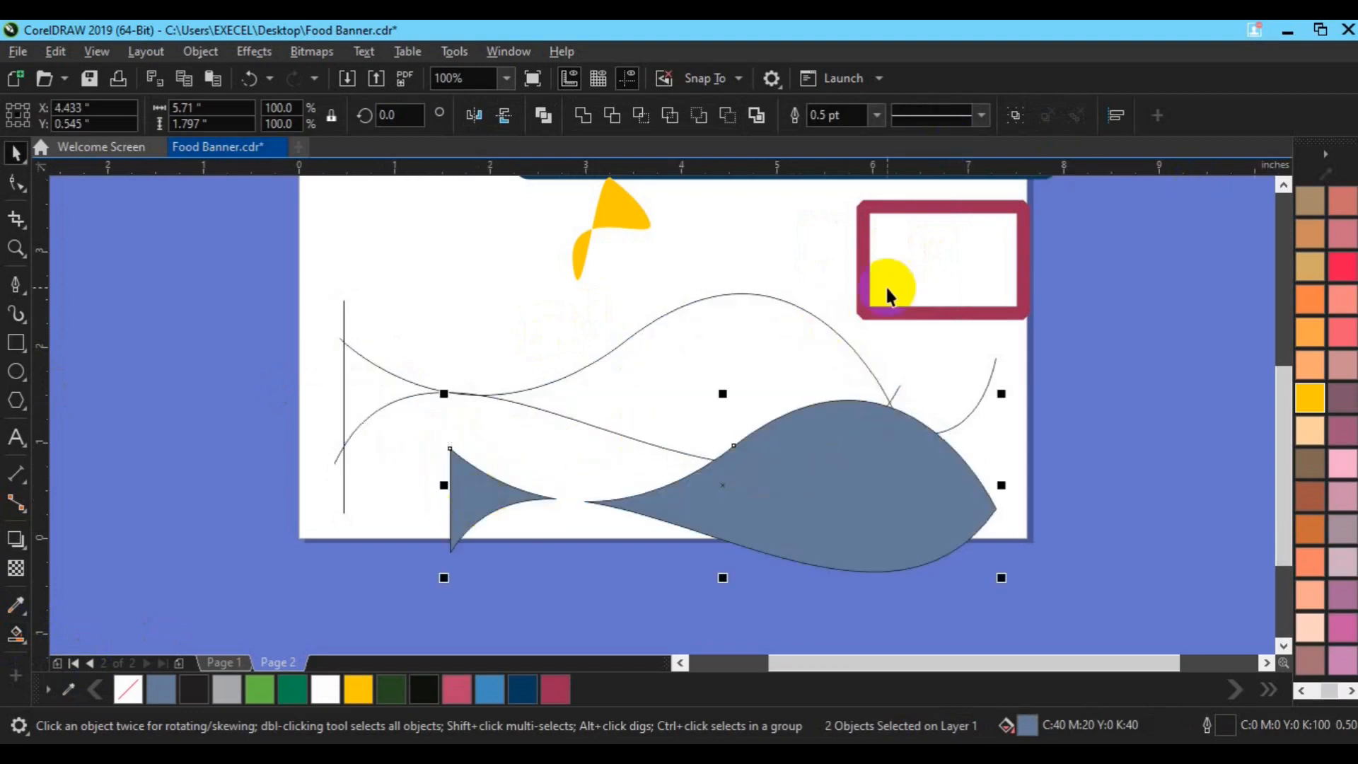
click(1022, 114)
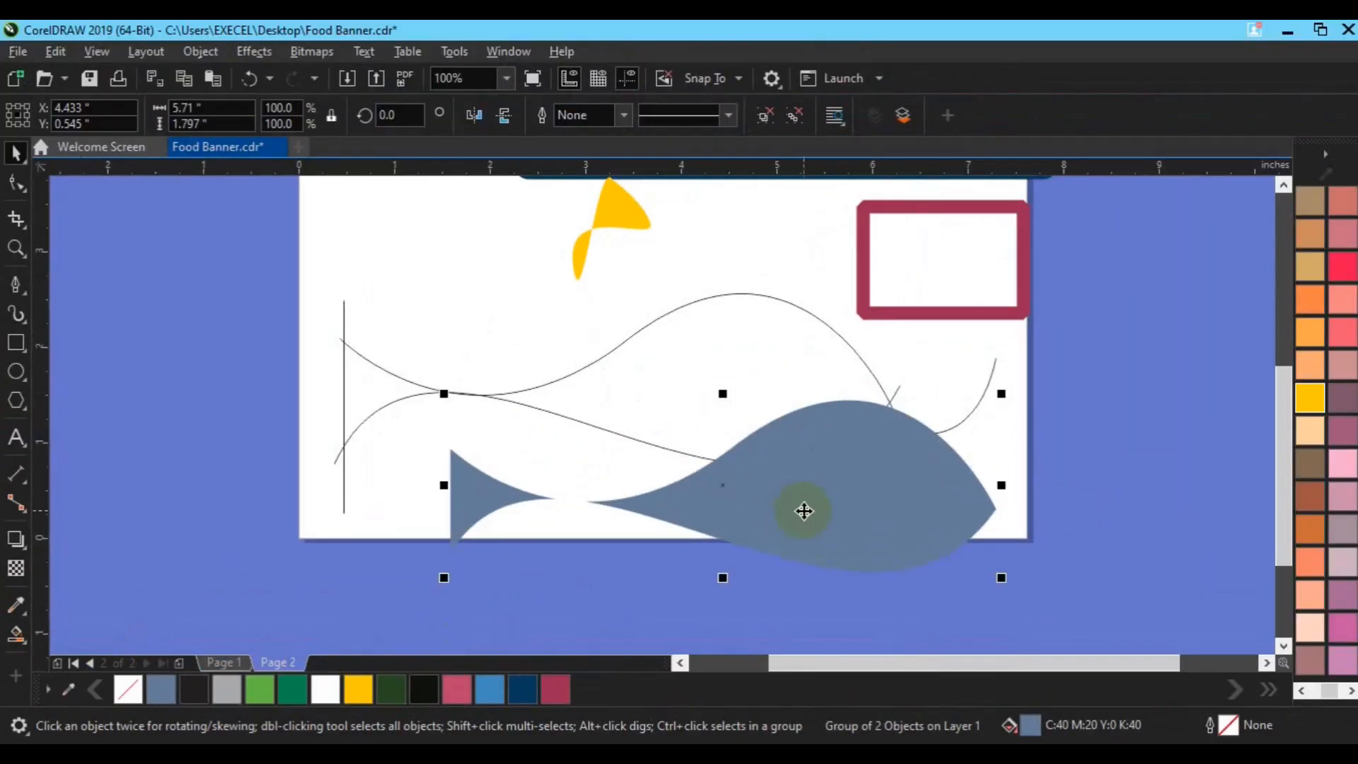
Move the fish group below the page to X 3.204, Y -0.82 inches, and fill it with near-black C74 M60 Y71 K85
drag(804, 510, 416, 369)
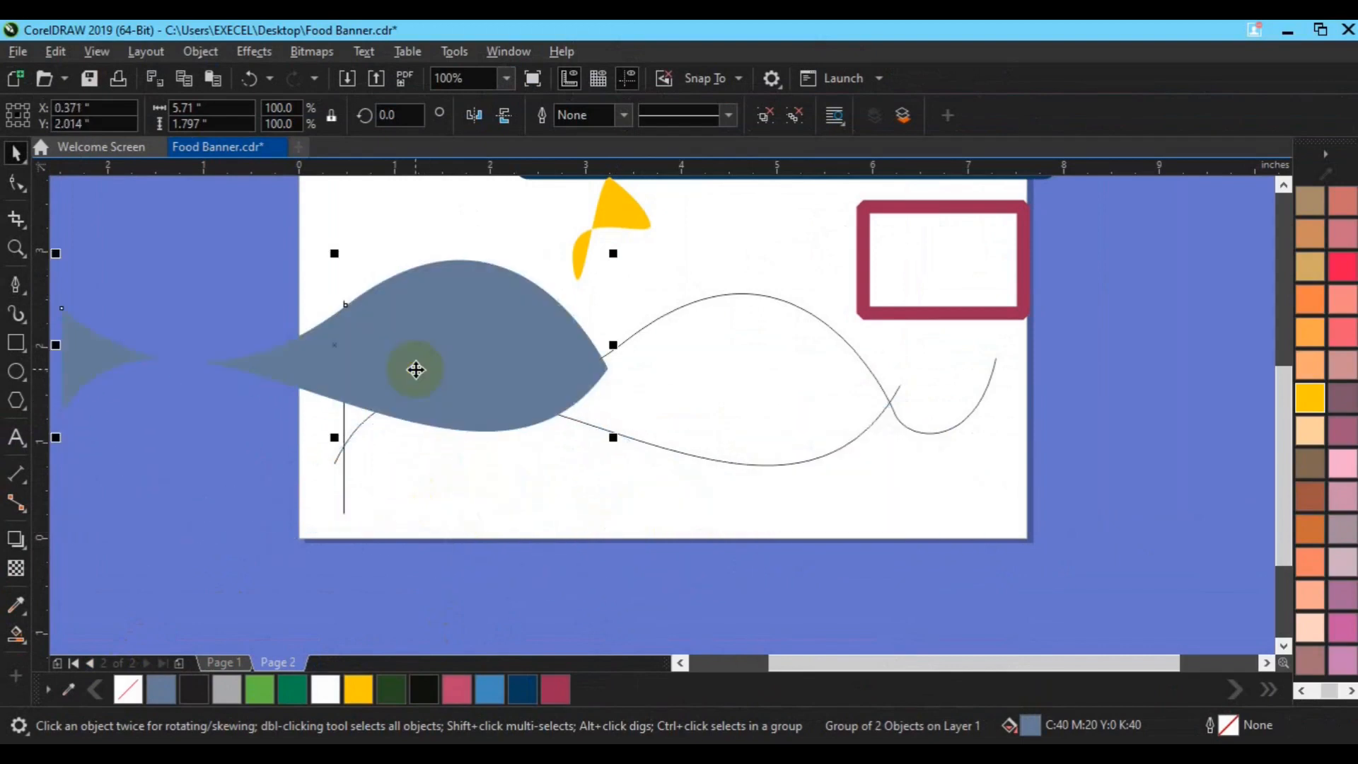
scroll(416, 370, down, 2)
drag(416, 369, 552, 505)
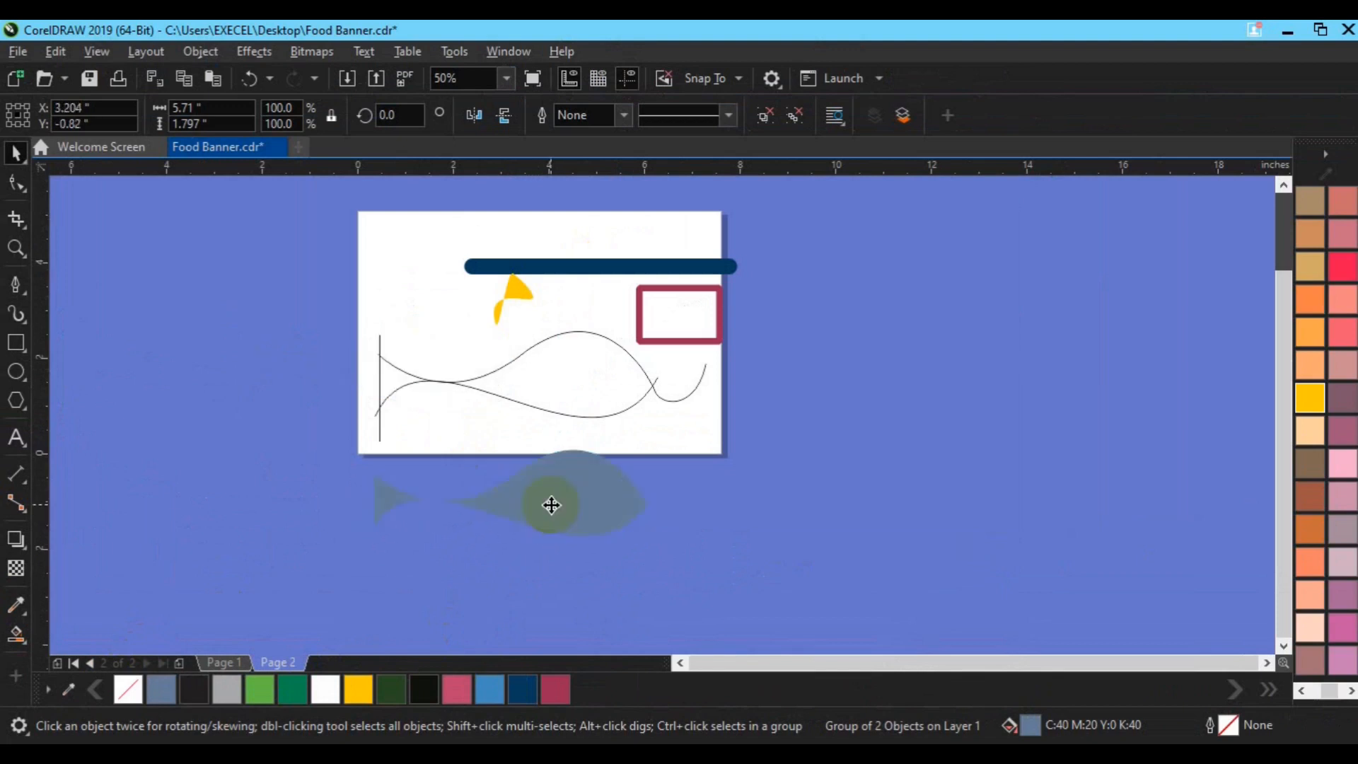
click(425, 689)
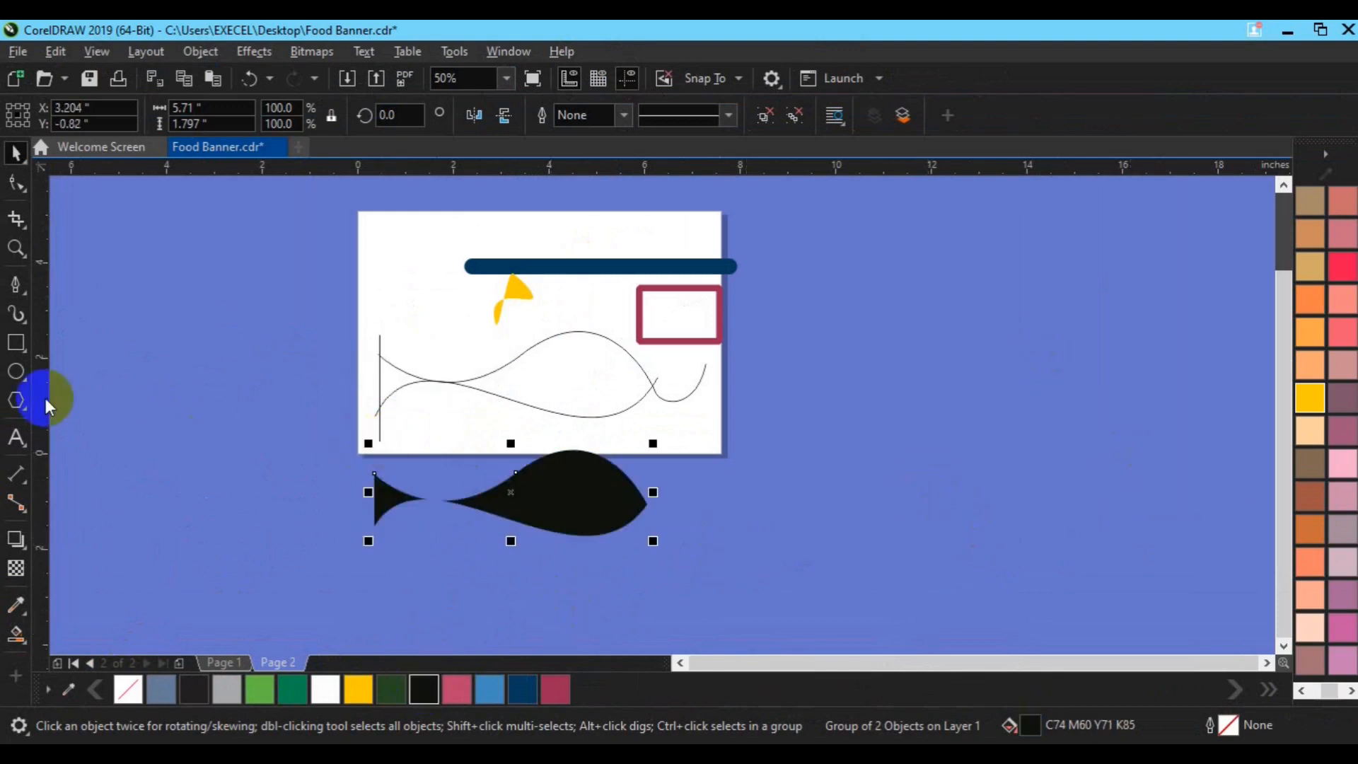
Draw a circle about 0.23 inches wide as the fish's eye near its head, fill it white and deselect it
click(16, 371)
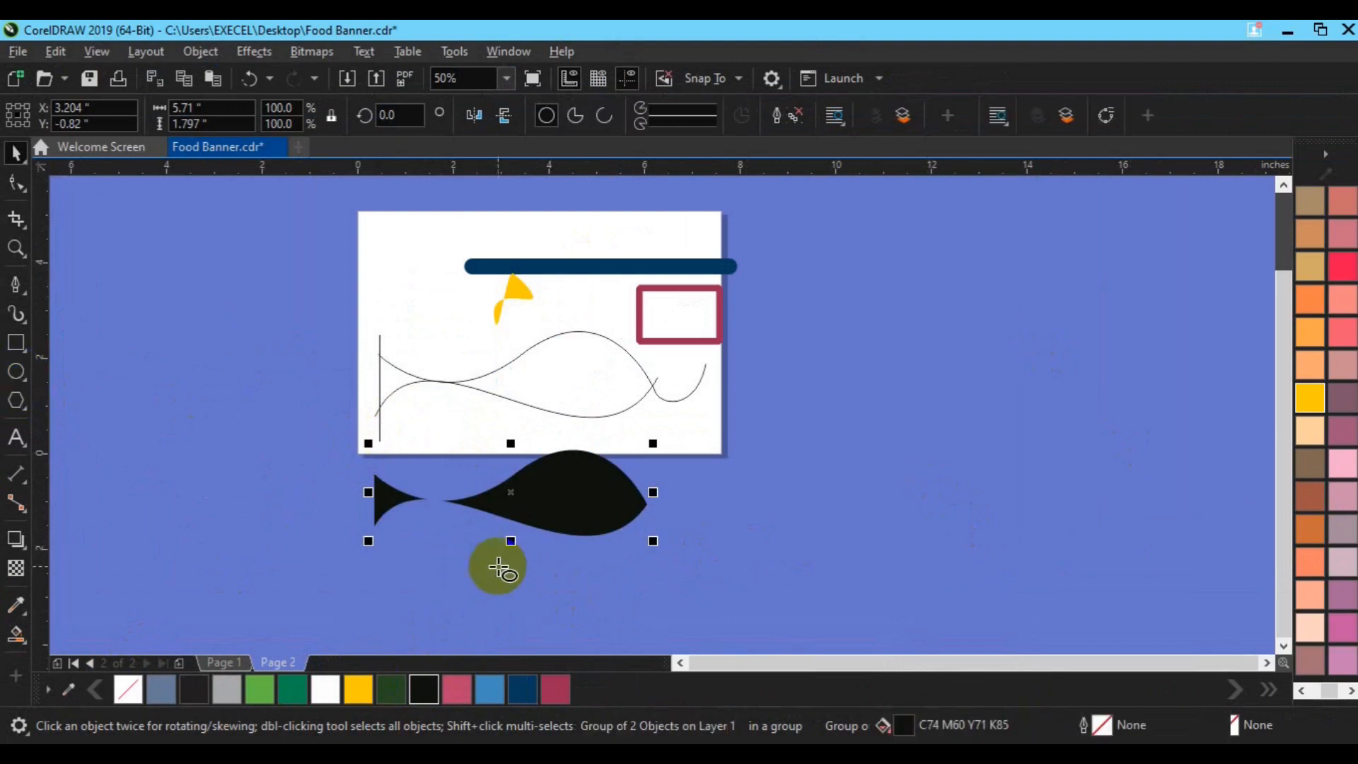
drag(499, 569, 601, 495)
click(339, 694)
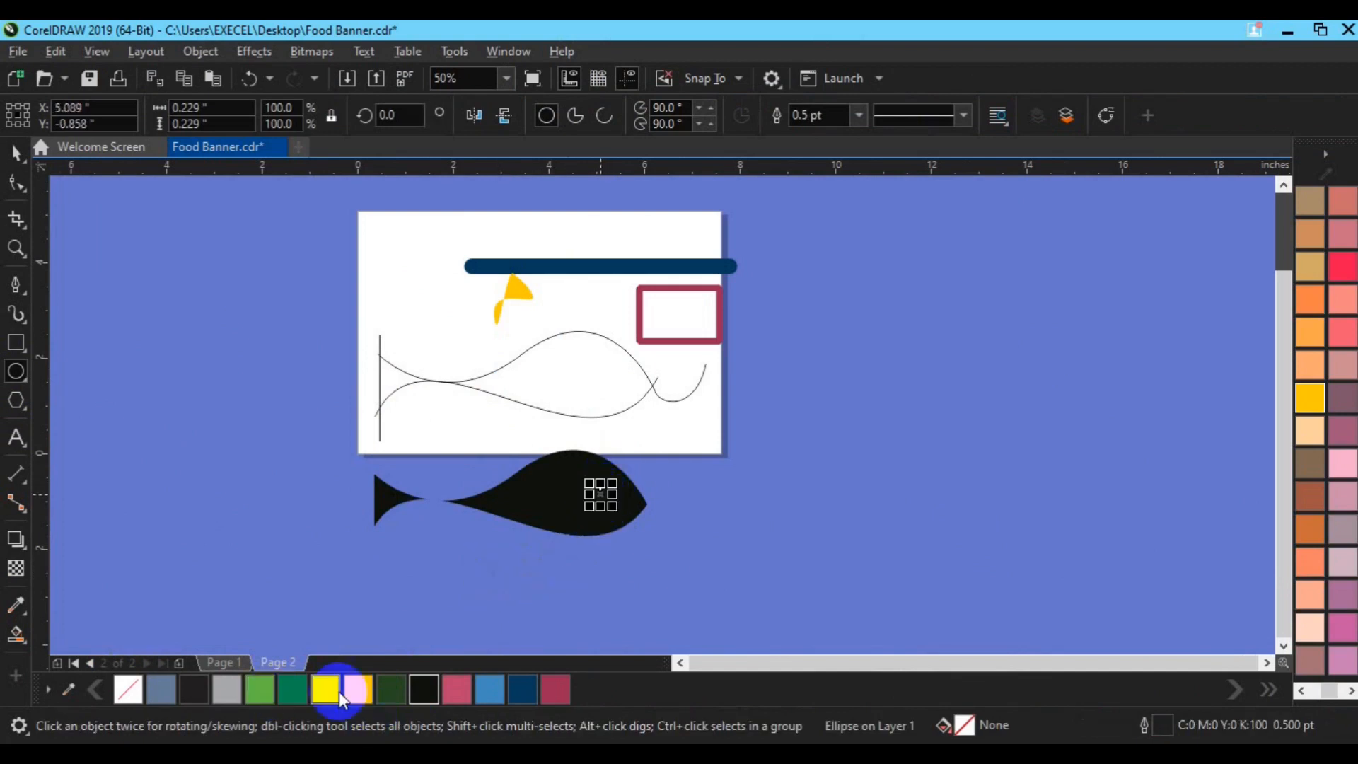
click(333, 693)
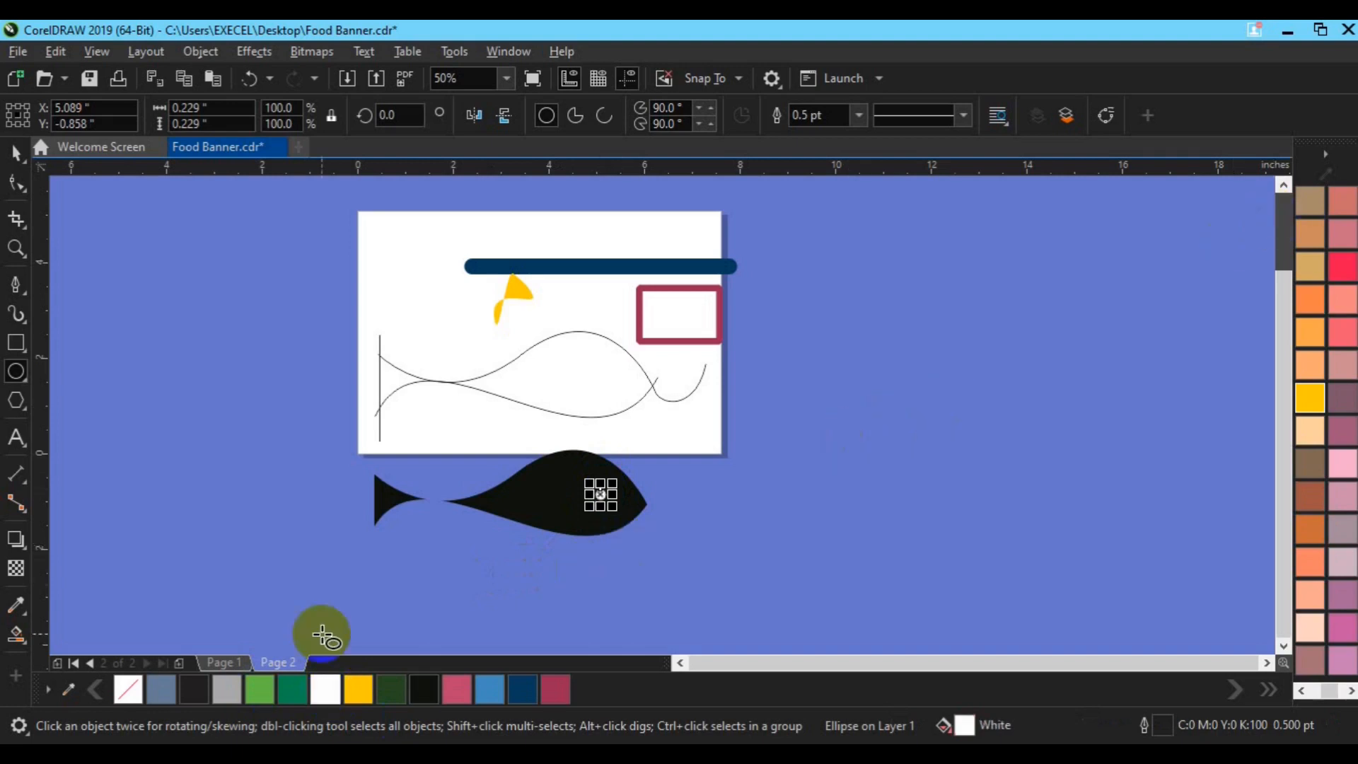
click(201, 528)
key(space)
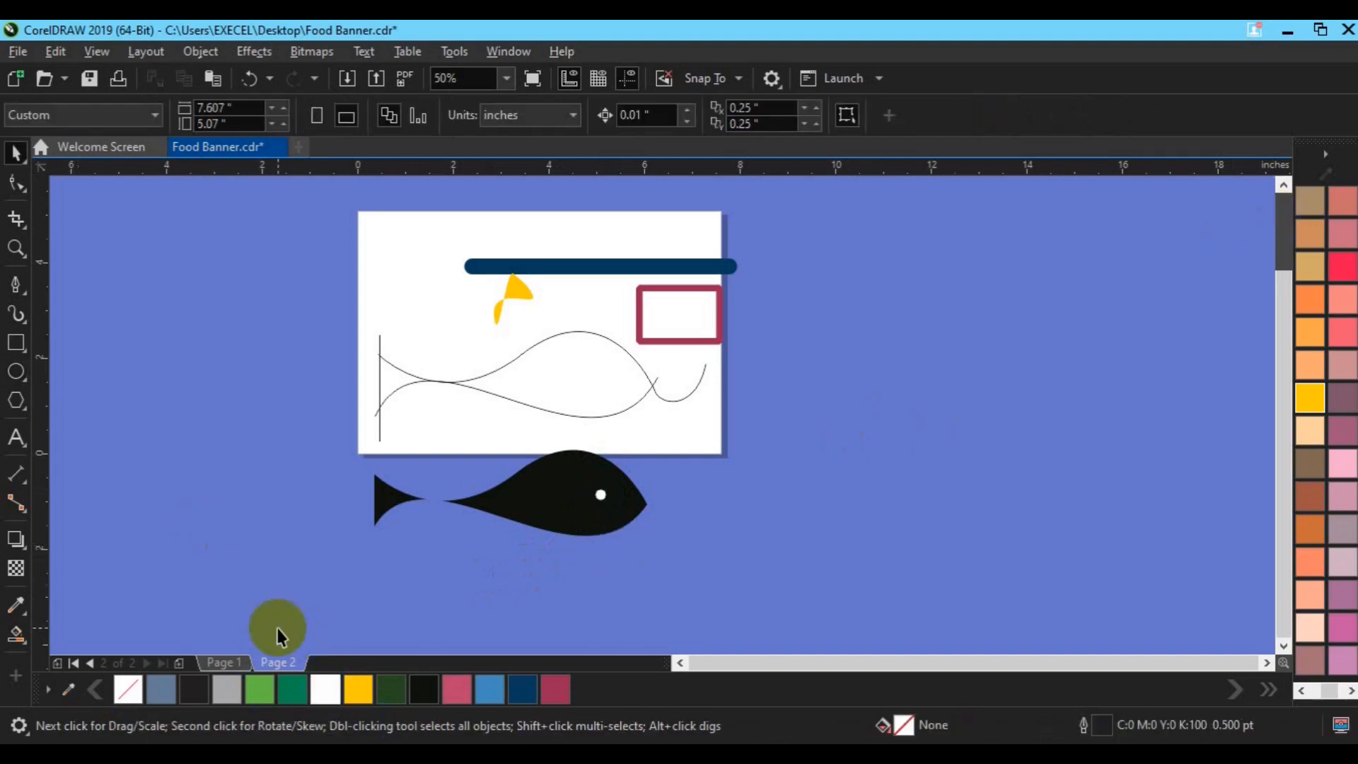